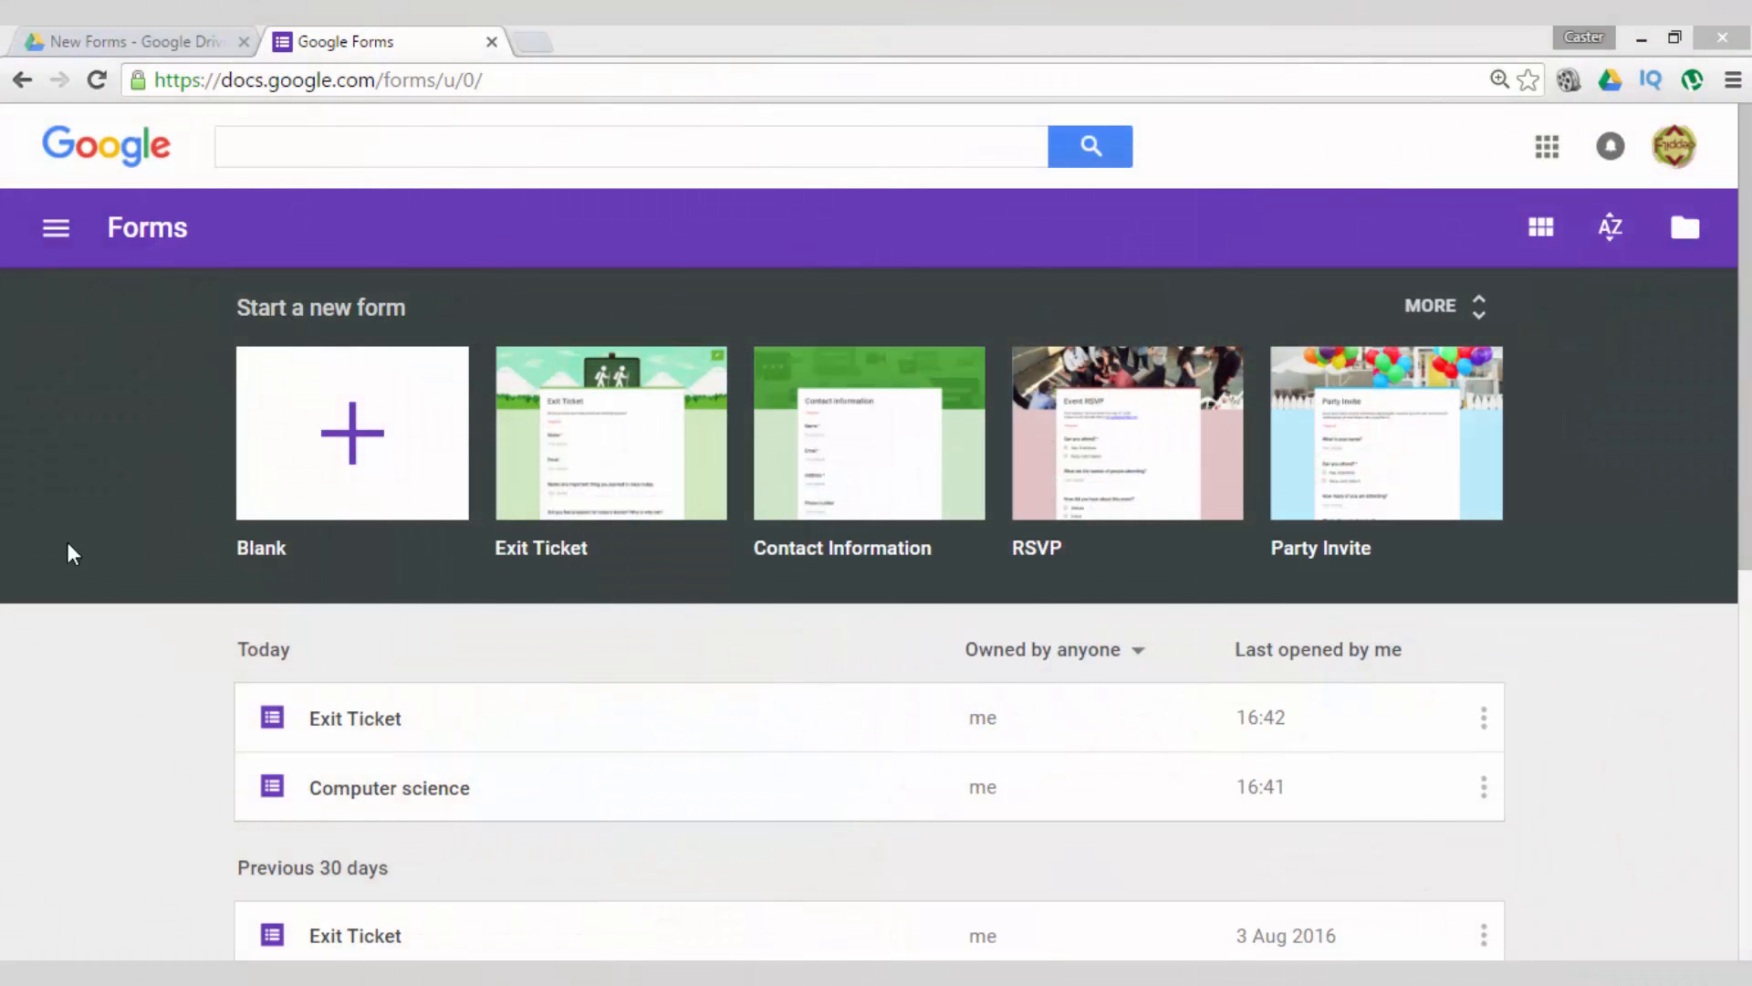
# - Go to the Google Forms address, switch to the New Forms folder in Drive and start creating a new item
pyautogui.click(349, 86)
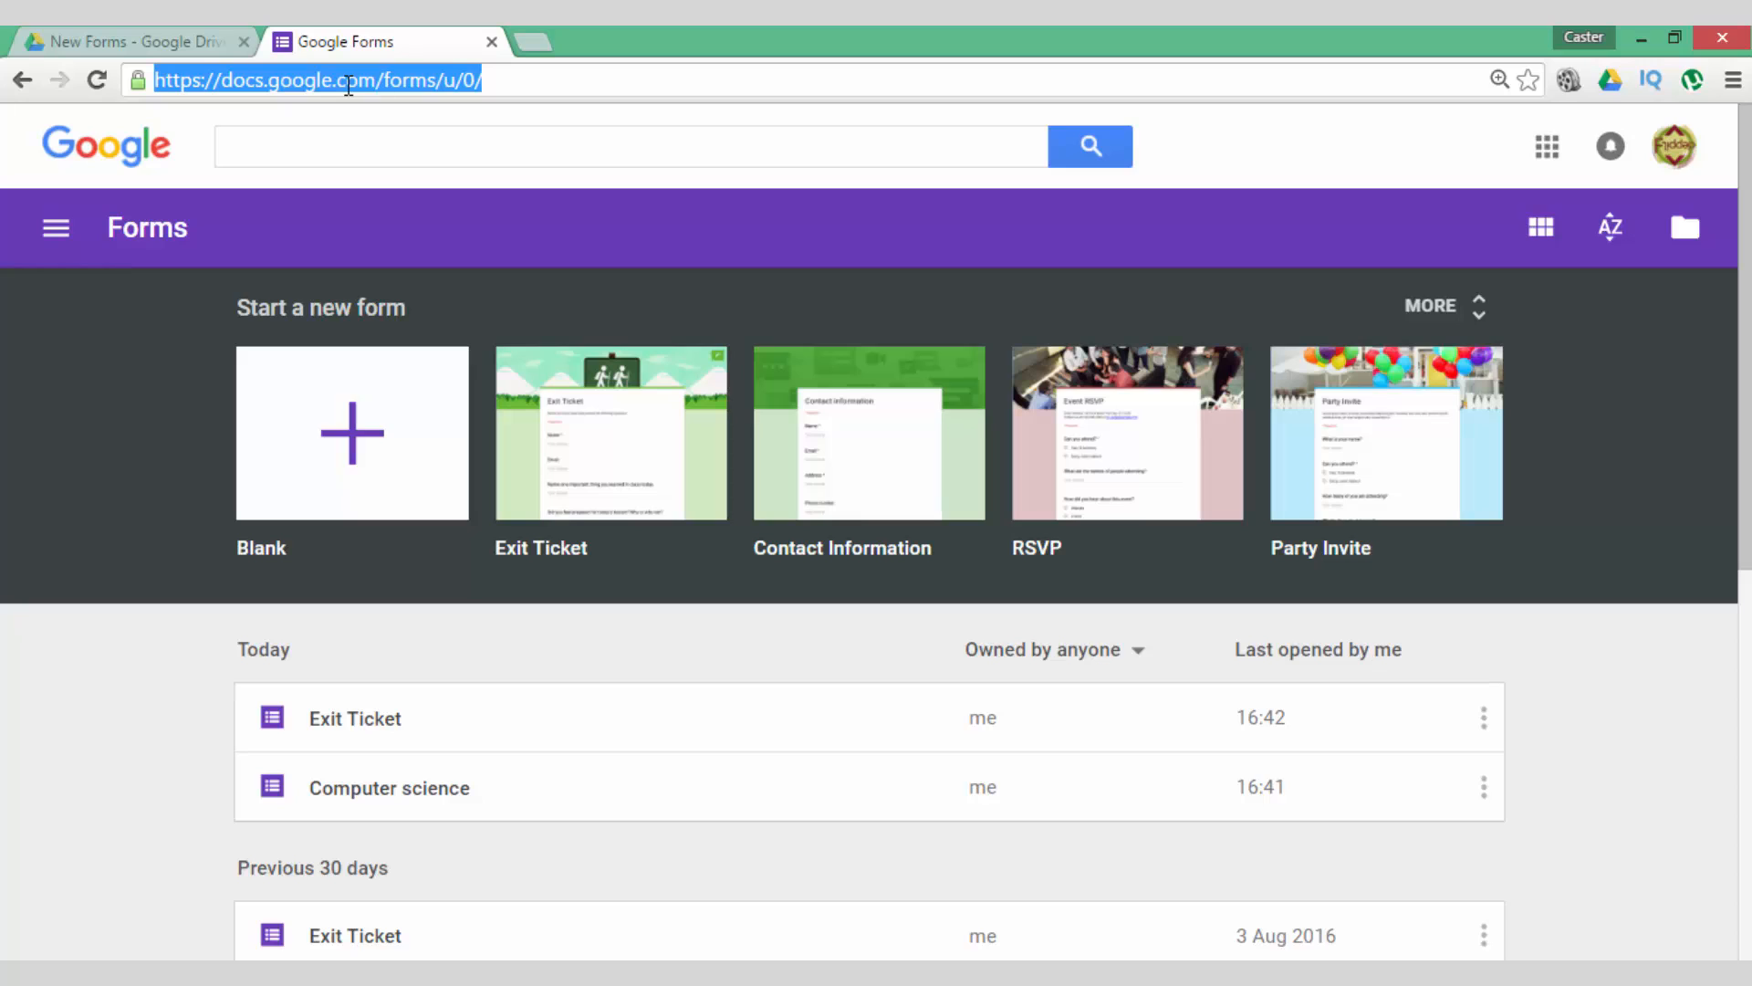
pyautogui.write('forms.google.com')
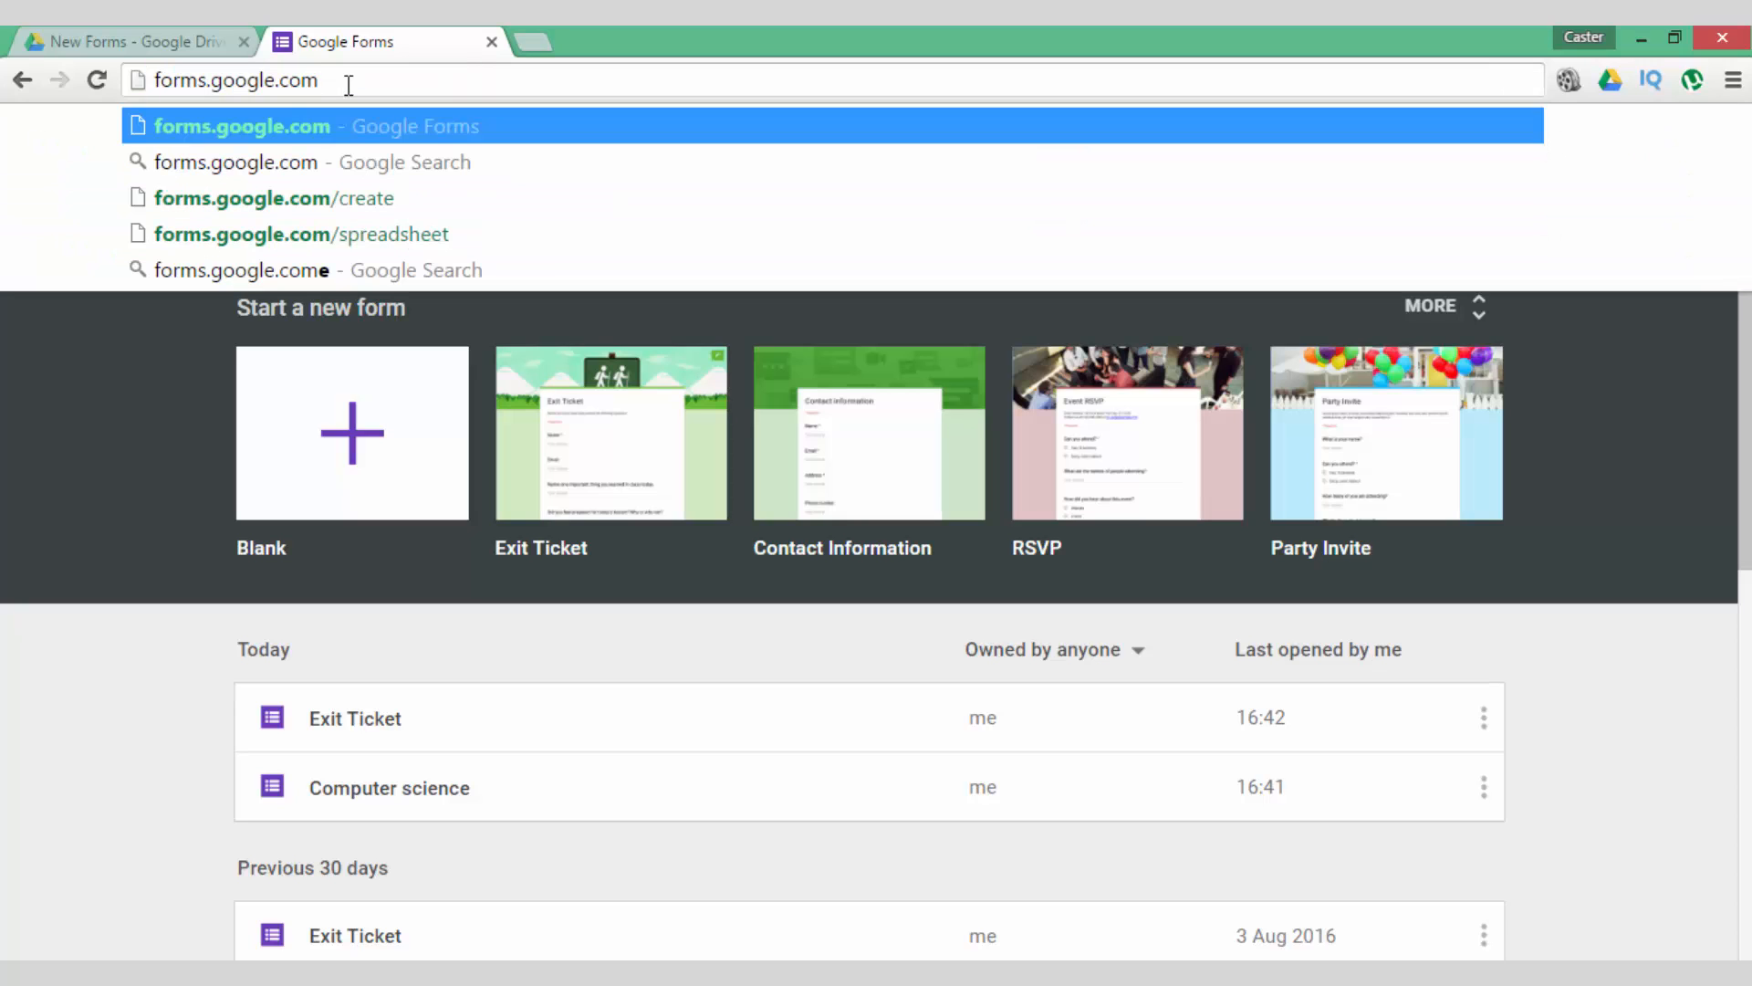
pyautogui.press('Return')
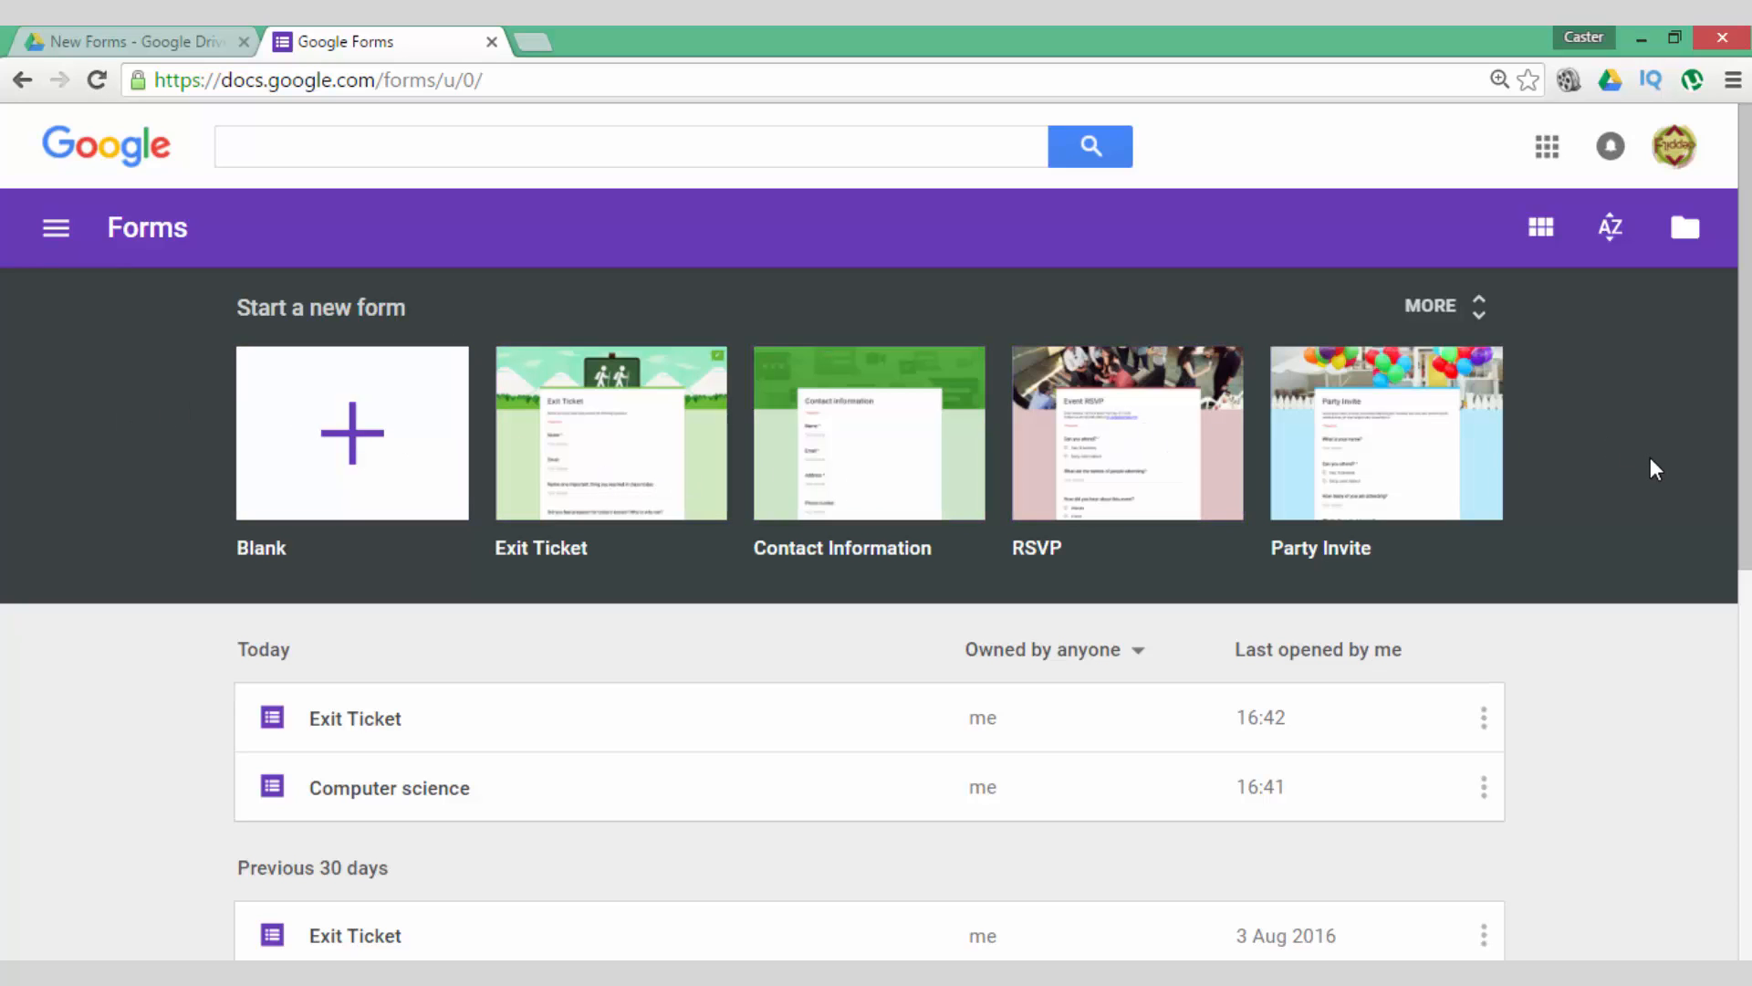
pyautogui.click(141, 39)
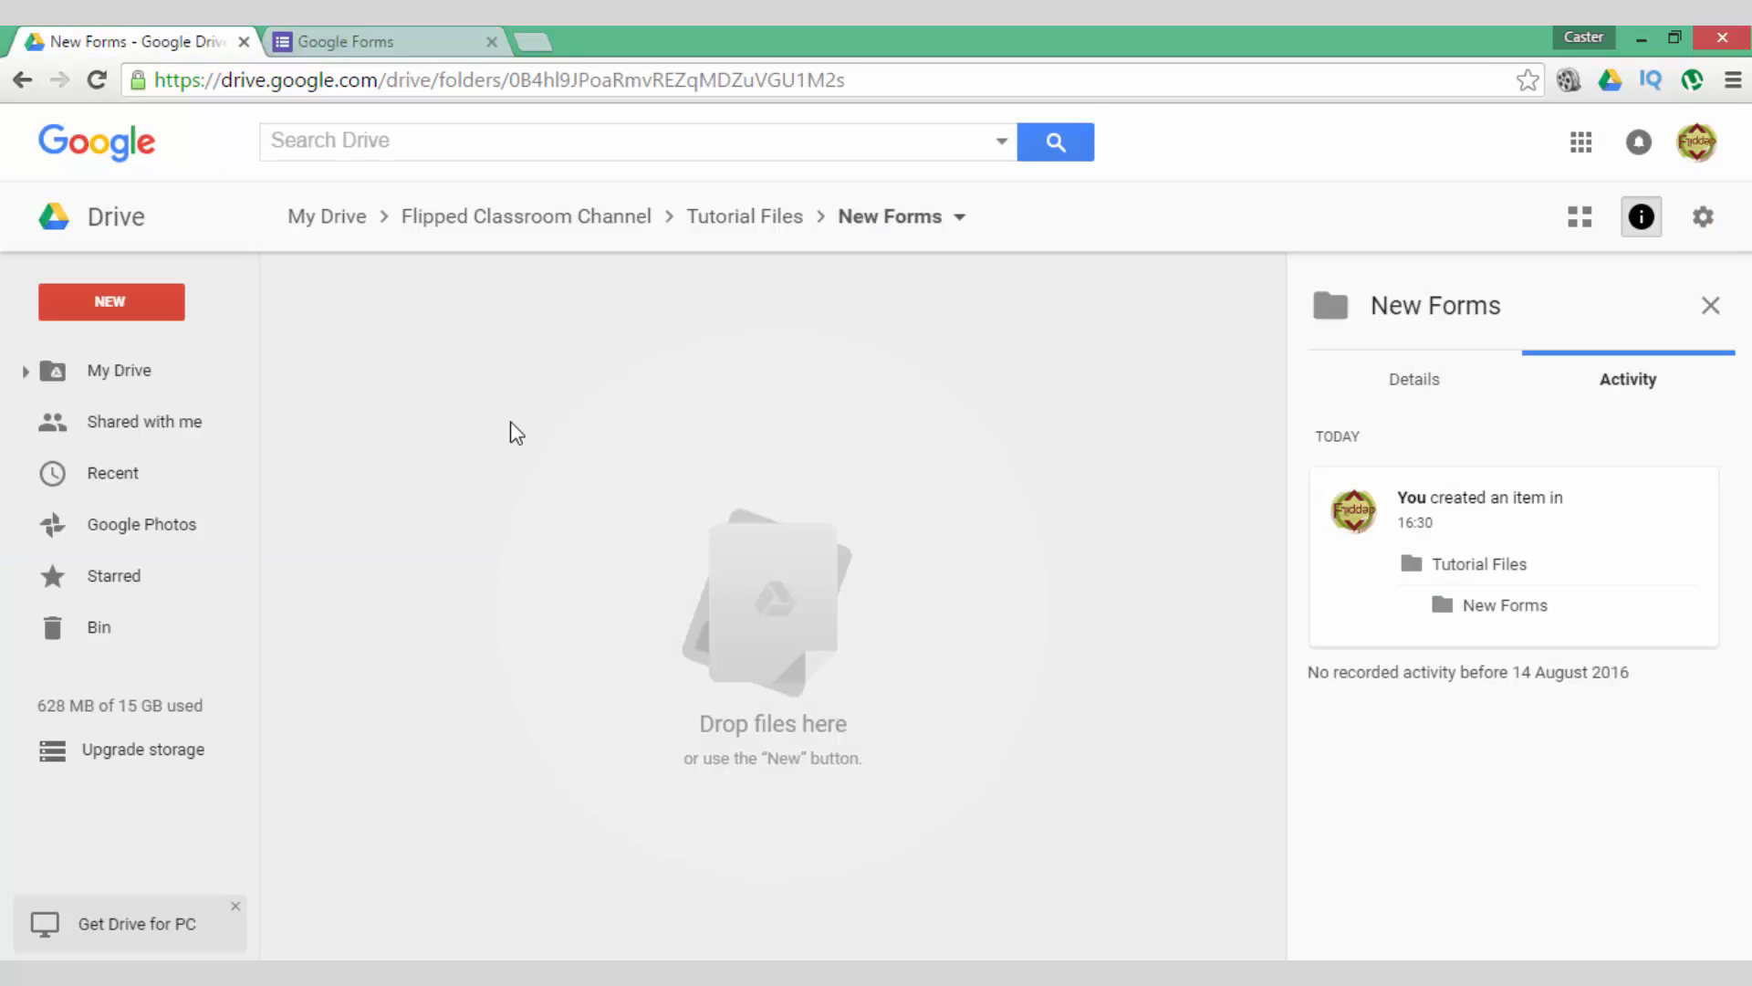
pyautogui.click(131, 297)
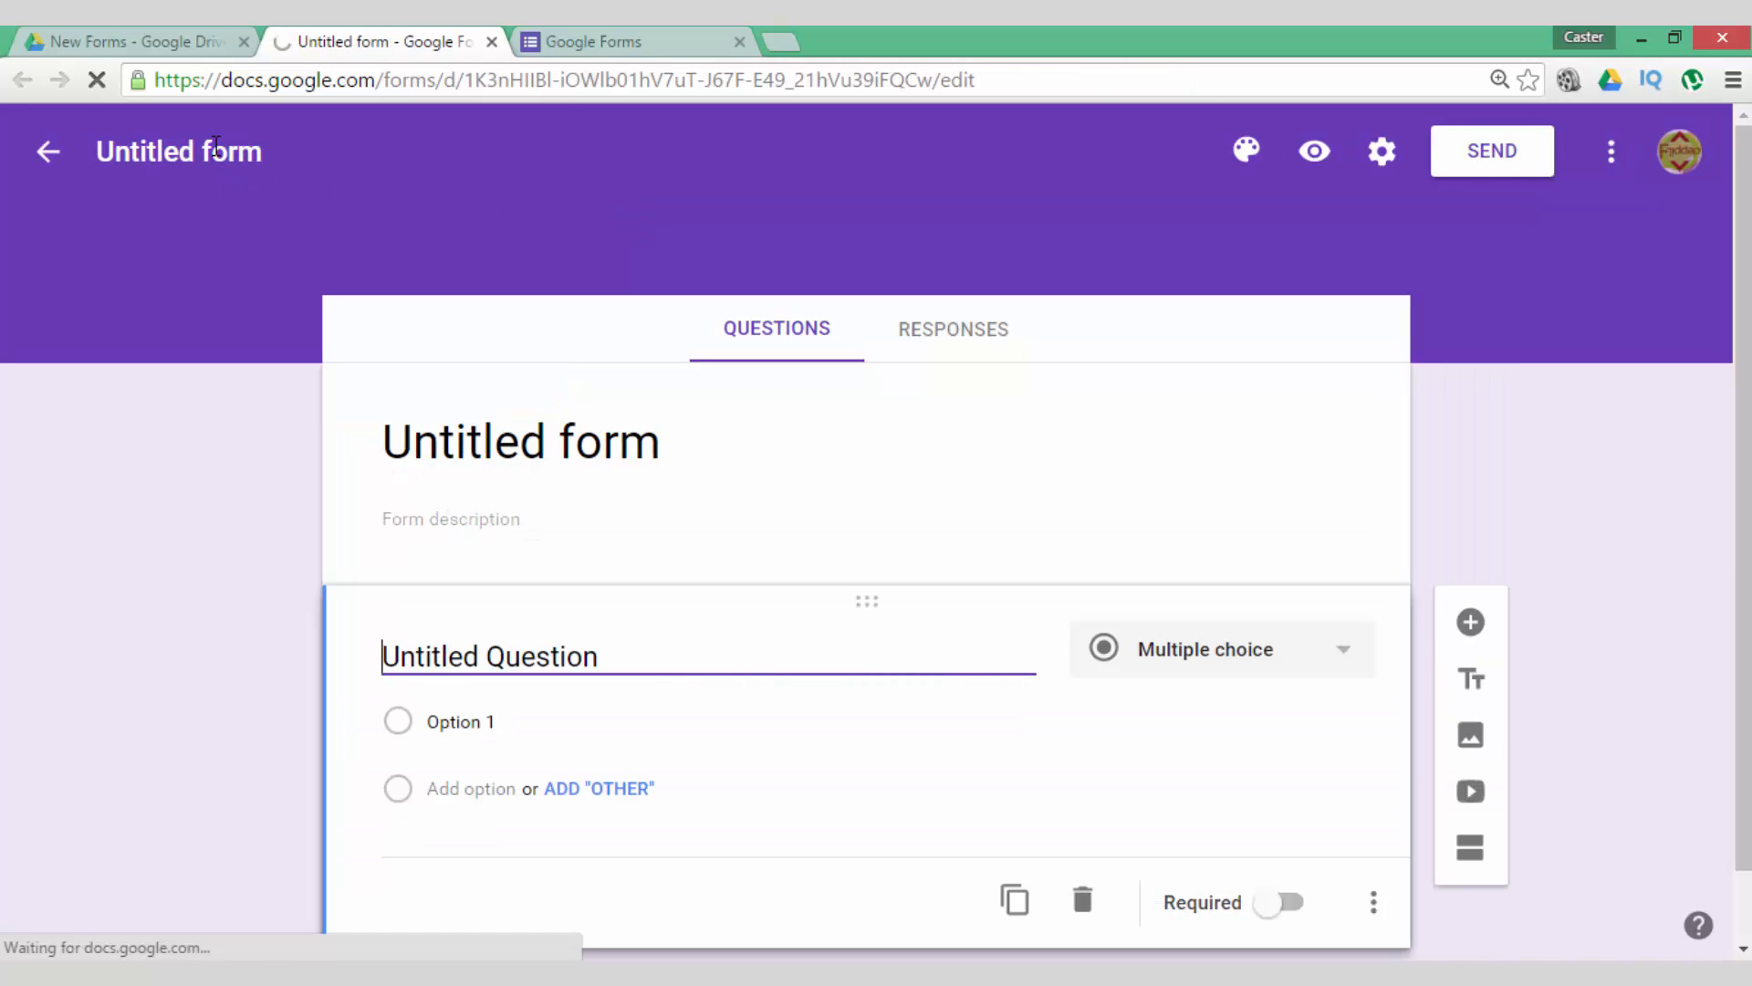
# - Rename the untitled form to 'Computer Science'
pyautogui.click(215, 147)
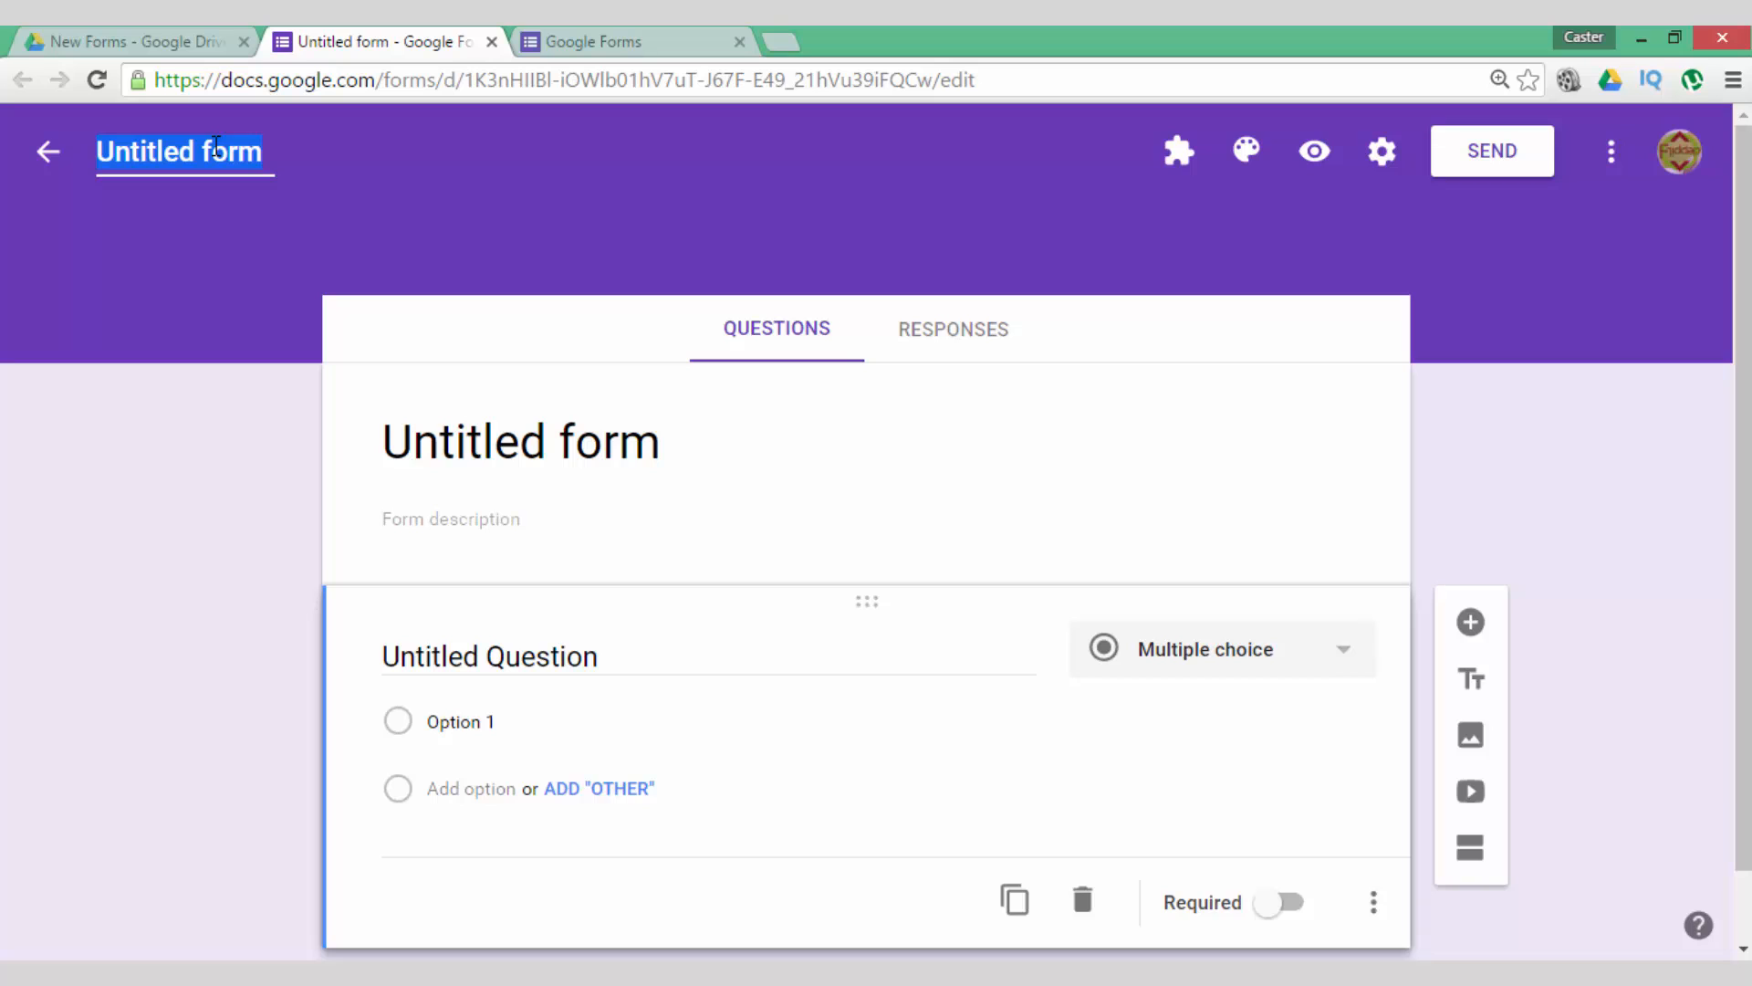
pyautogui.write('Computer Science')
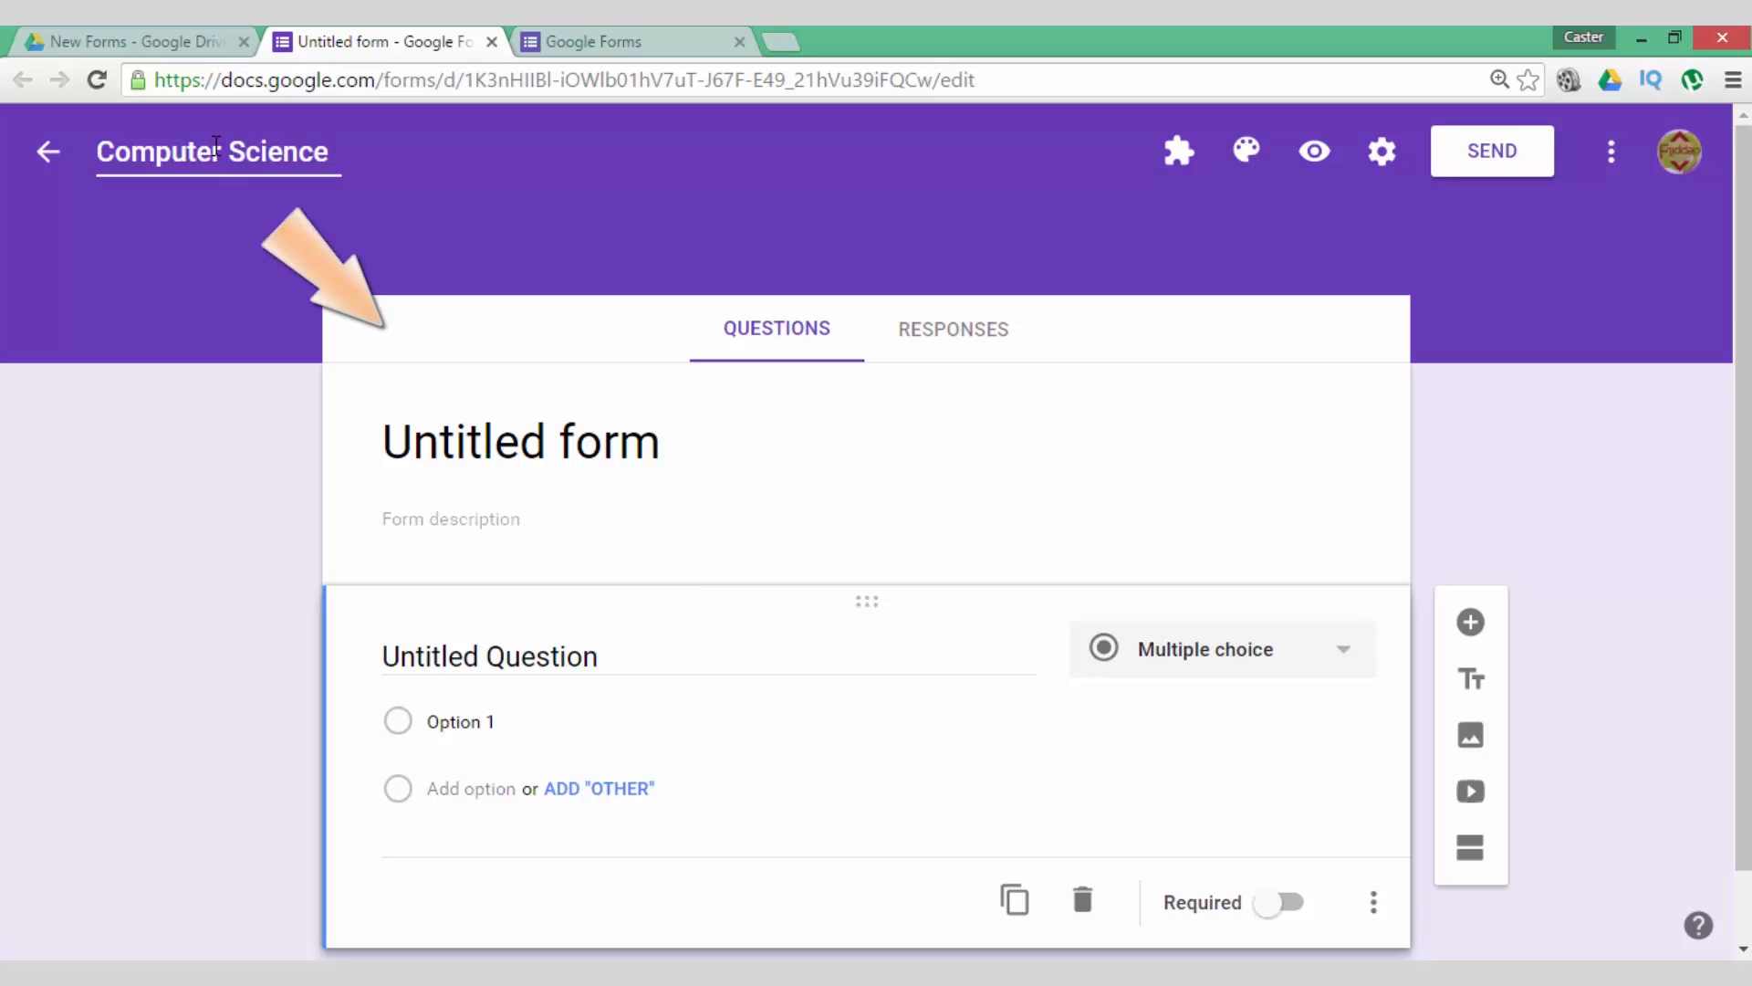
pyautogui.click(214, 465)
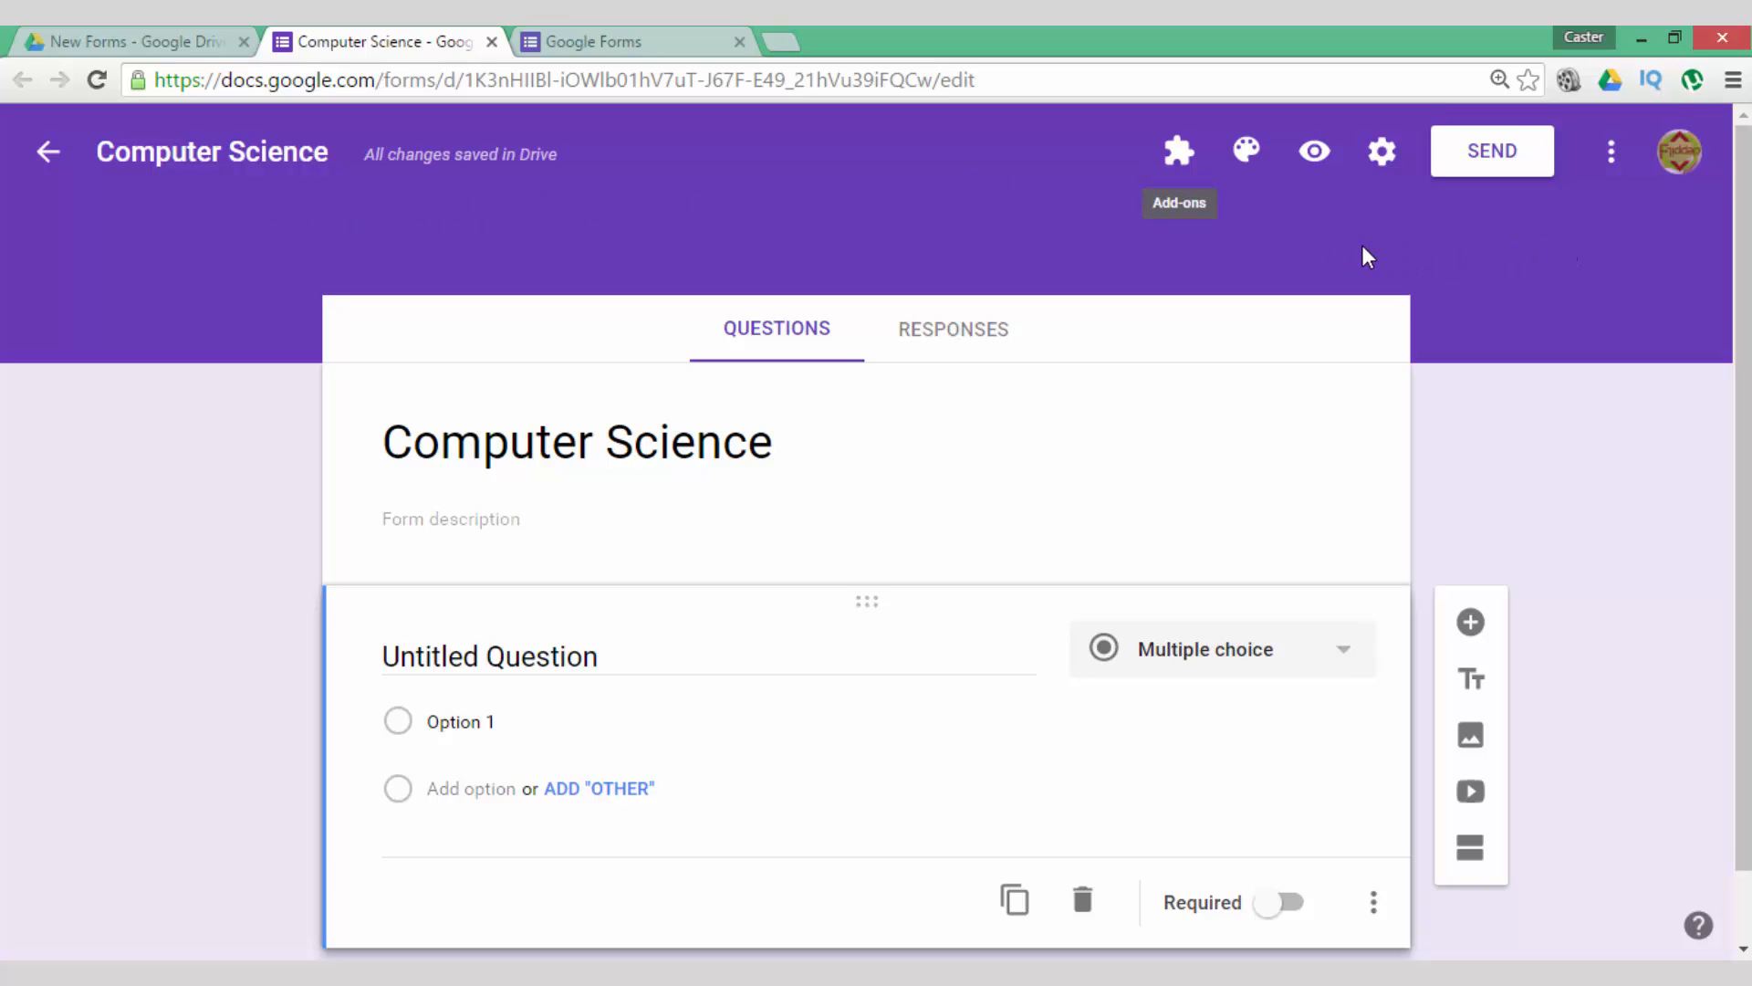
# - Make the form's accent colour red from the colour palette
pyautogui.click(1246, 154)
pyautogui.click(1258, 254)
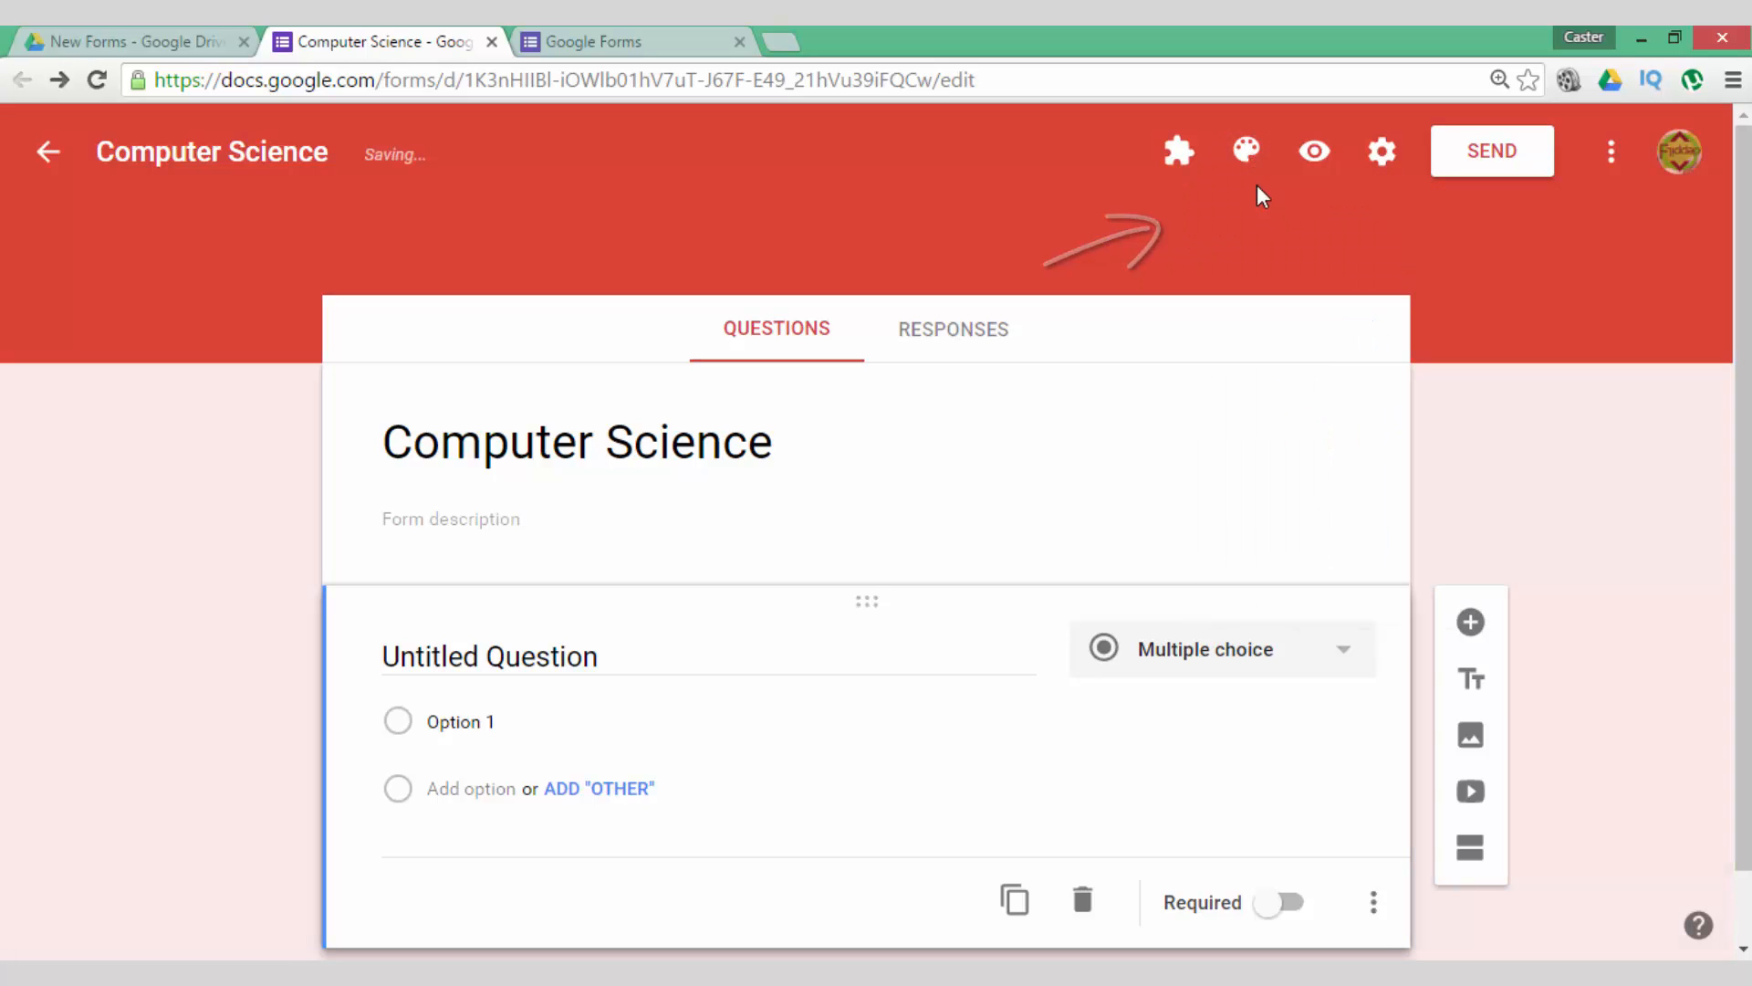
pyautogui.click(1247, 154)
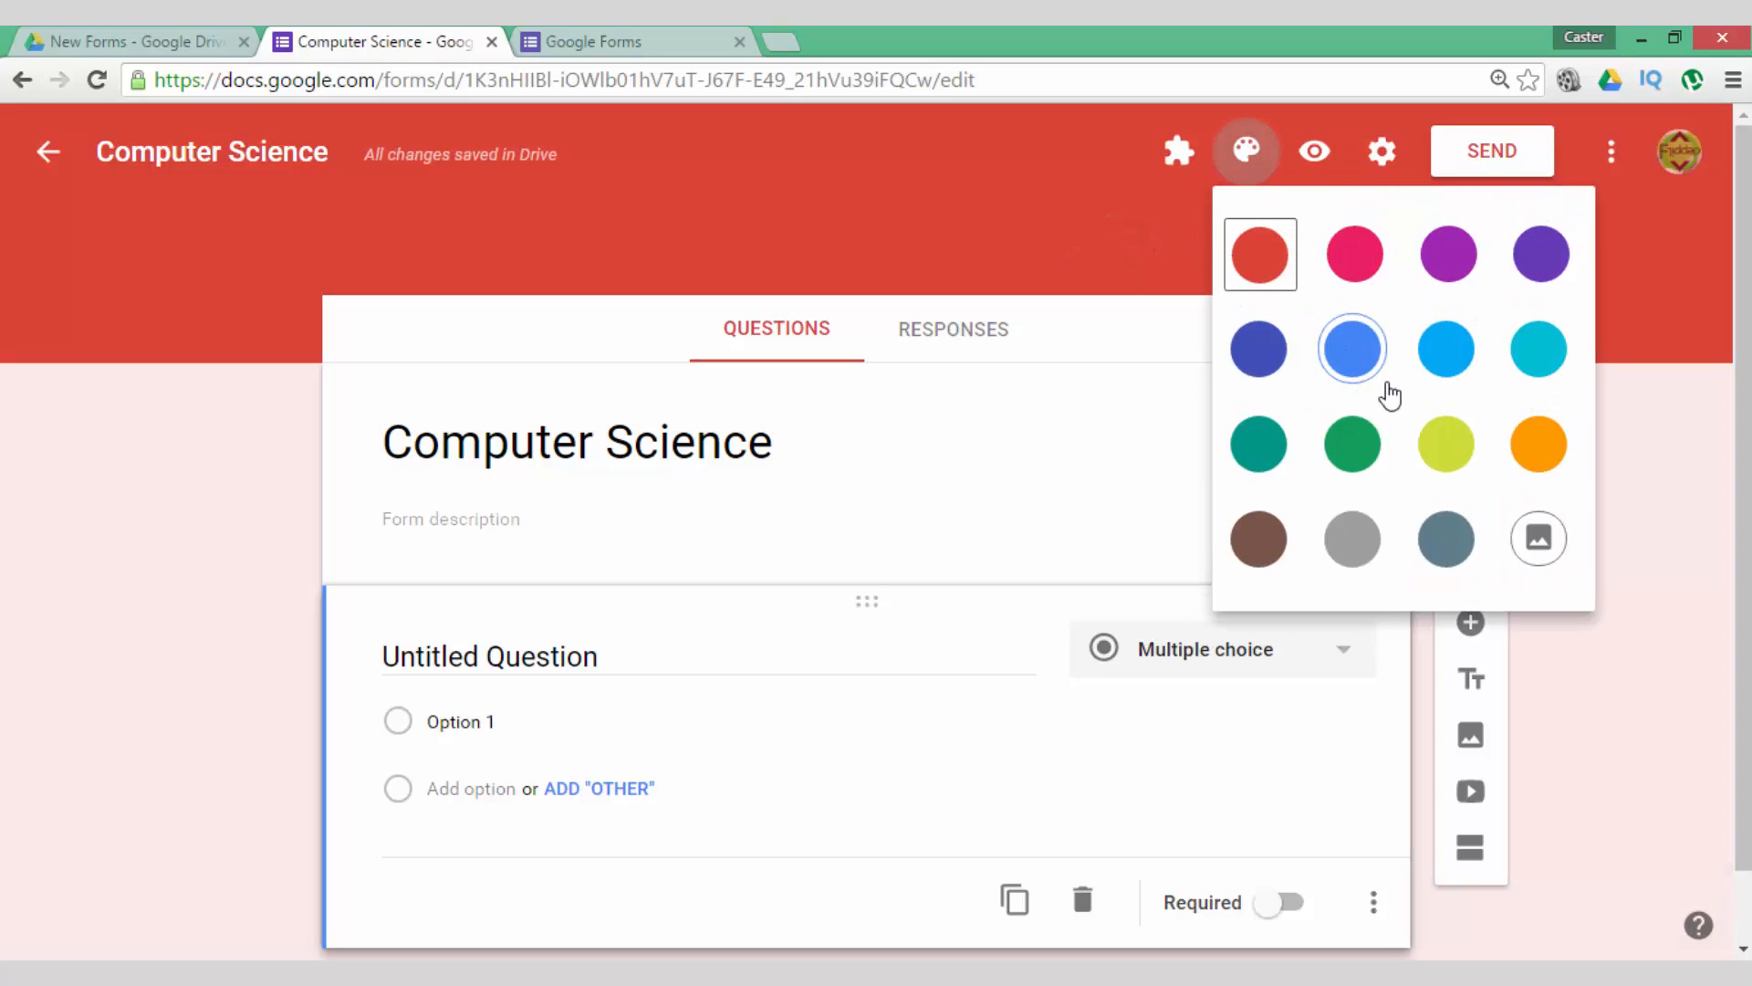
# - Apply the starry galaxy image from the gallery as the form's header theme
pyautogui.click(1539, 541)
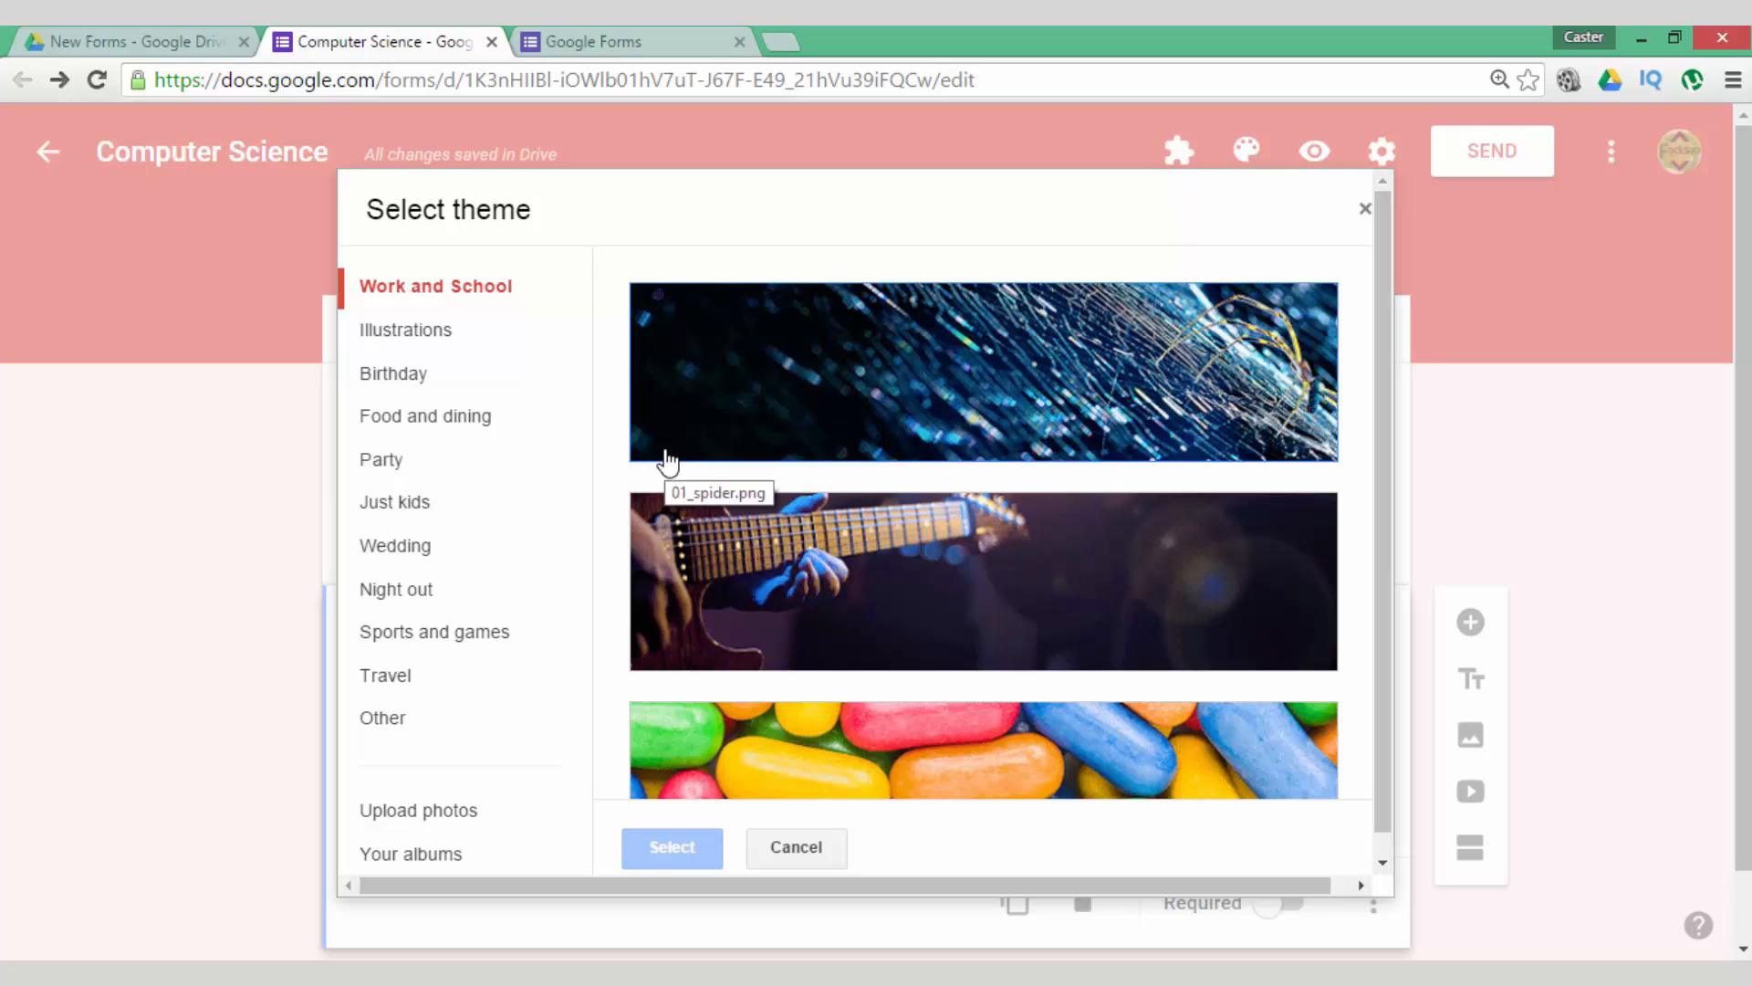
pyautogui.scroll(-1, 971, 579)
pyautogui.scroll(-3, 970, 578)
pyautogui.scroll(-3, 970, 578)
pyautogui.scroll(-2, 971, 579)
pyautogui.scroll(-1, 971, 577)
pyautogui.scroll(-1, 971, 578)
pyautogui.scroll(-3, 971, 578)
pyautogui.scroll(-2, 971, 577)
pyautogui.scroll(-2, 972, 578)
pyautogui.scroll(-1, 971, 578)
pyautogui.scroll(-4, 971, 578)
pyautogui.scroll(-1, 971, 577)
pyautogui.scroll(-2, 971, 578)
pyautogui.scroll(-2, 971, 579)
pyautogui.scroll(-2, 972, 577)
pyautogui.scroll(-1, 971, 578)
pyautogui.scroll(-3, 971, 575)
pyautogui.scroll(-2, 969, 566)
pyautogui.scroll(-1, 969, 566)
pyautogui.scroll(-3, 970, 566)
pyautogui.scroll(-2, 969, 564)
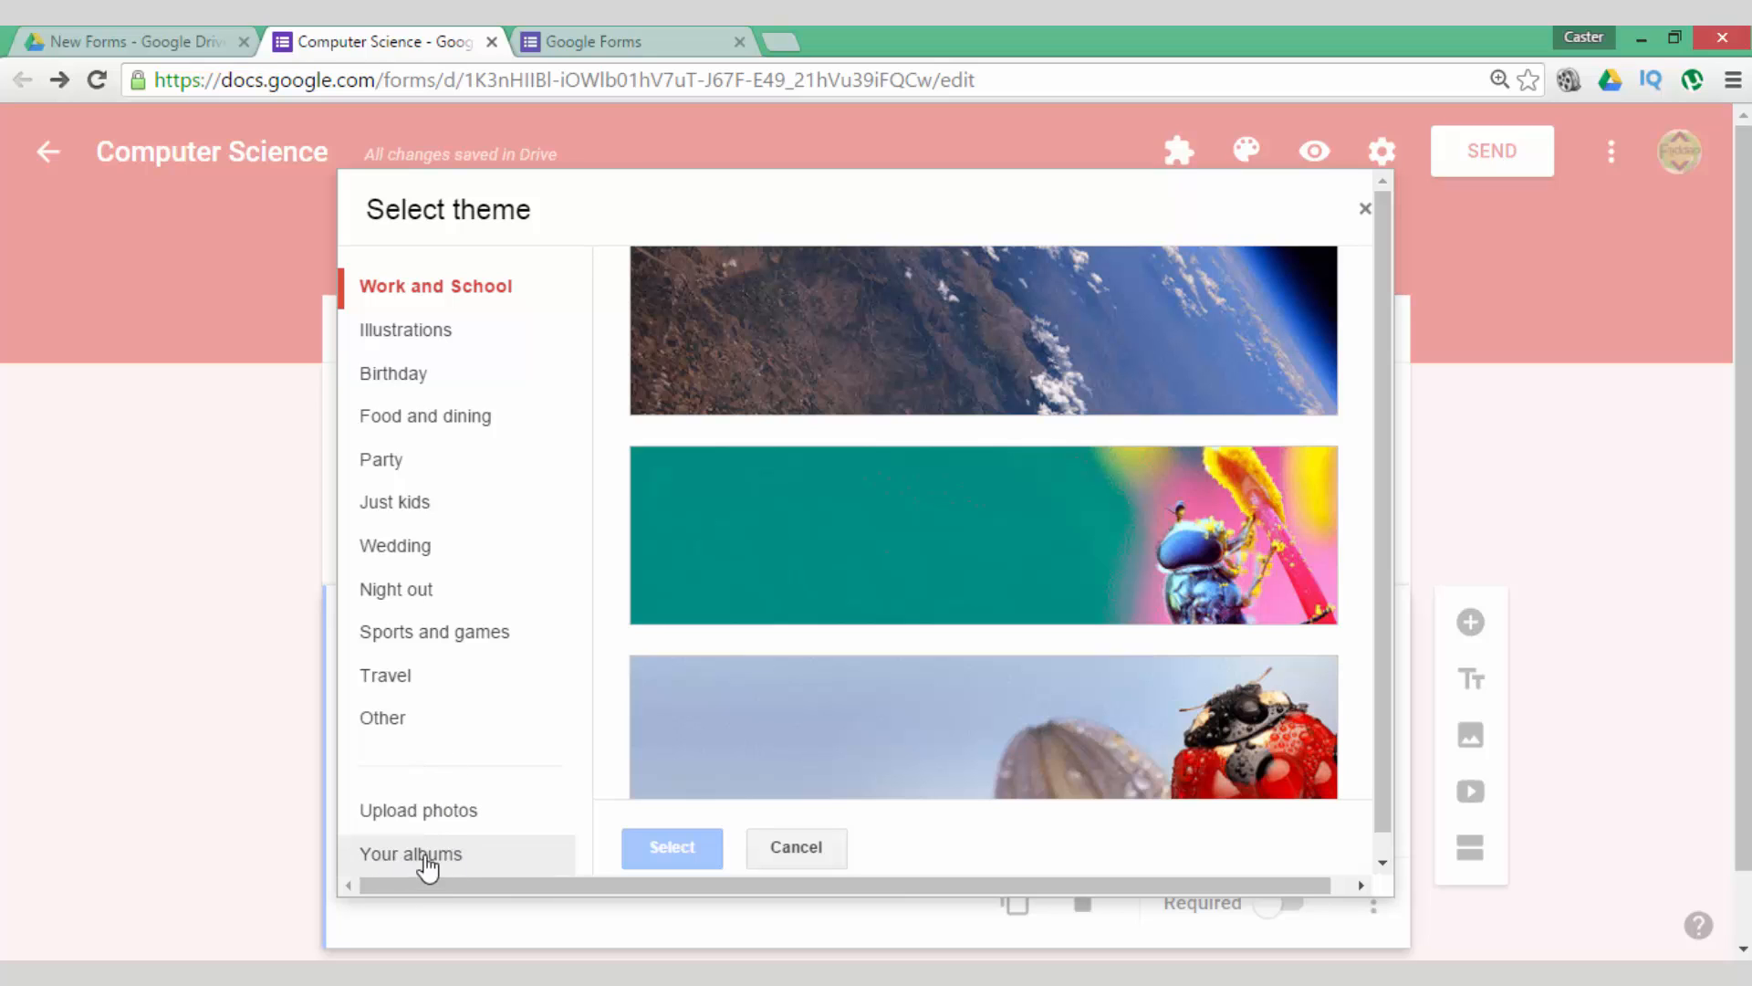
pyautogui.scroll(-5, 1076, 580)
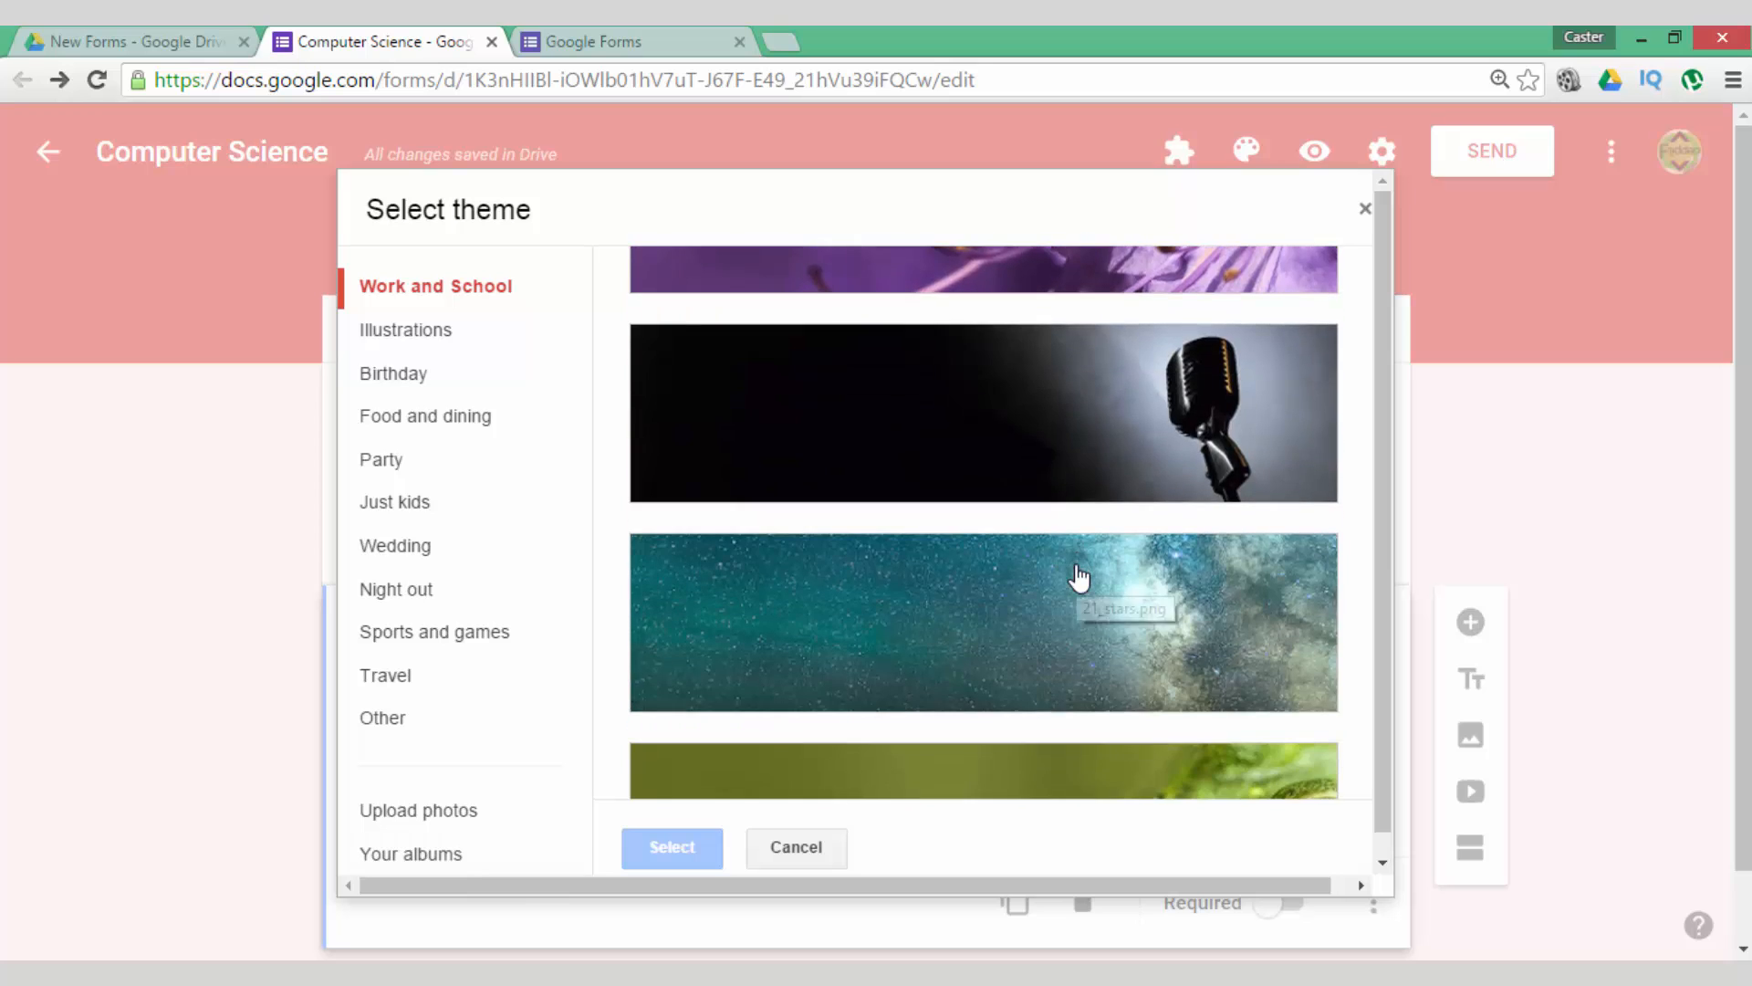
pyautogui.scroll(-2, 1076, 579)
pyautogui.scroll(-1, 1079, 578)
pyautogui.scroll(2, 1080, 577)
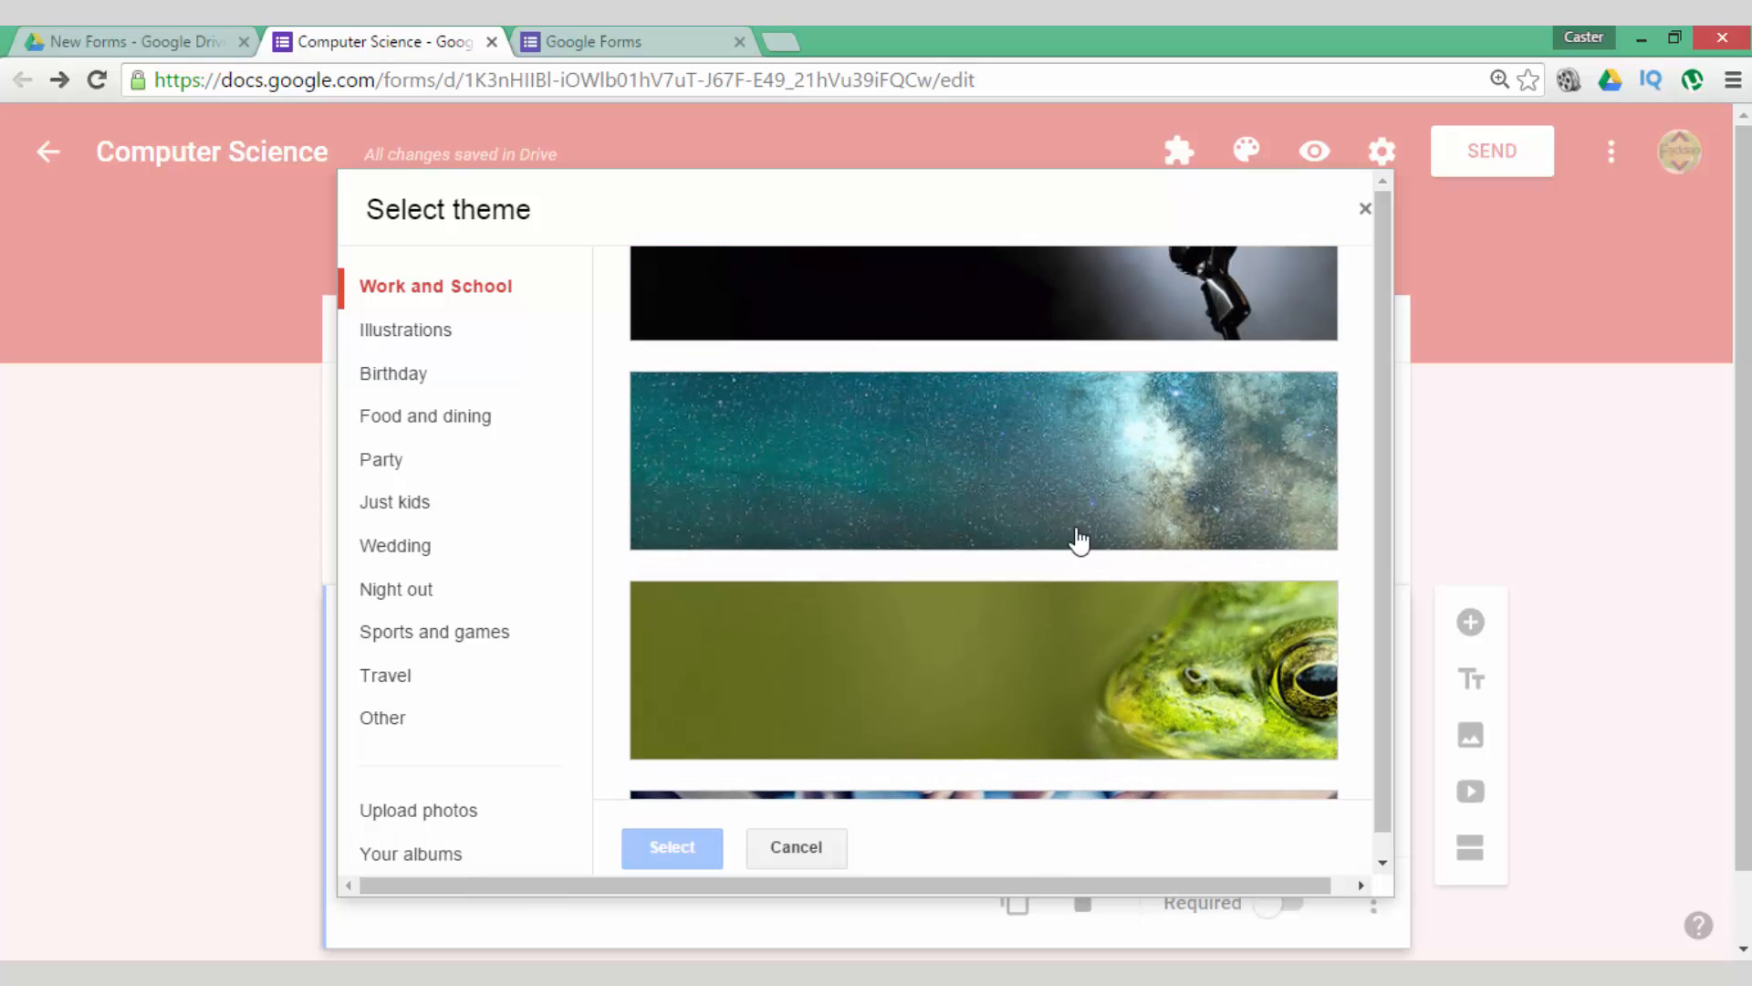
pyautogui.click(1075, 490)
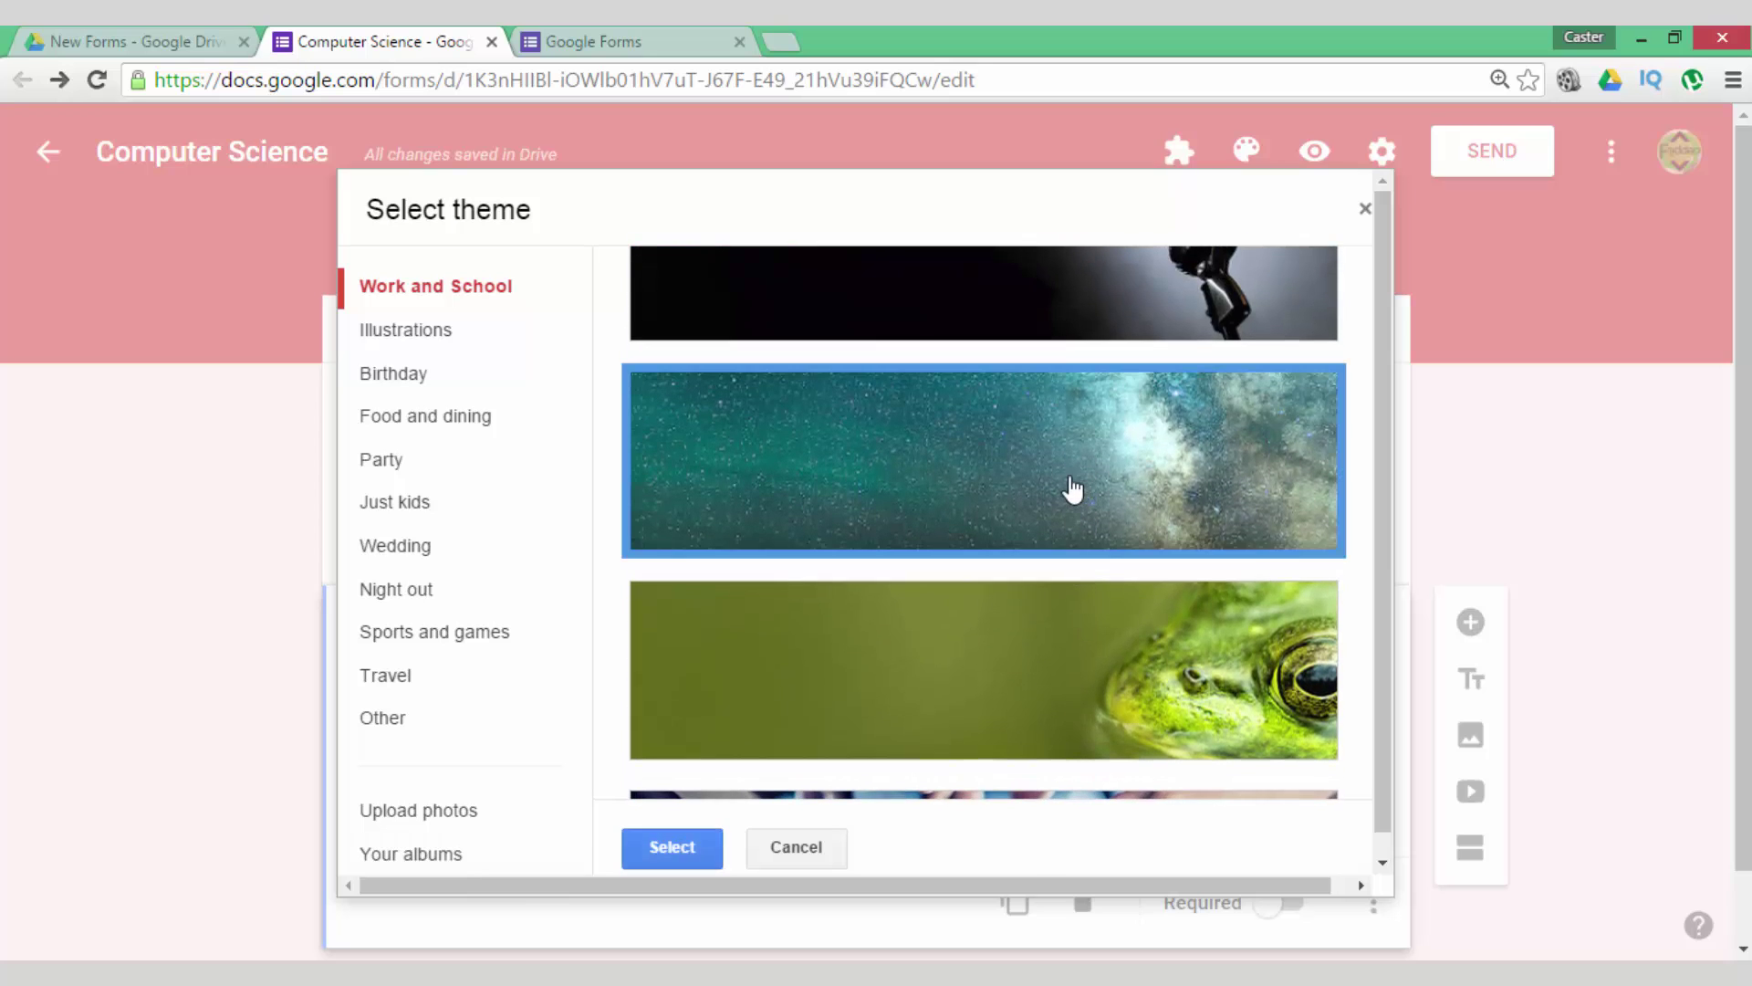
pyautogui.click(676, 855)
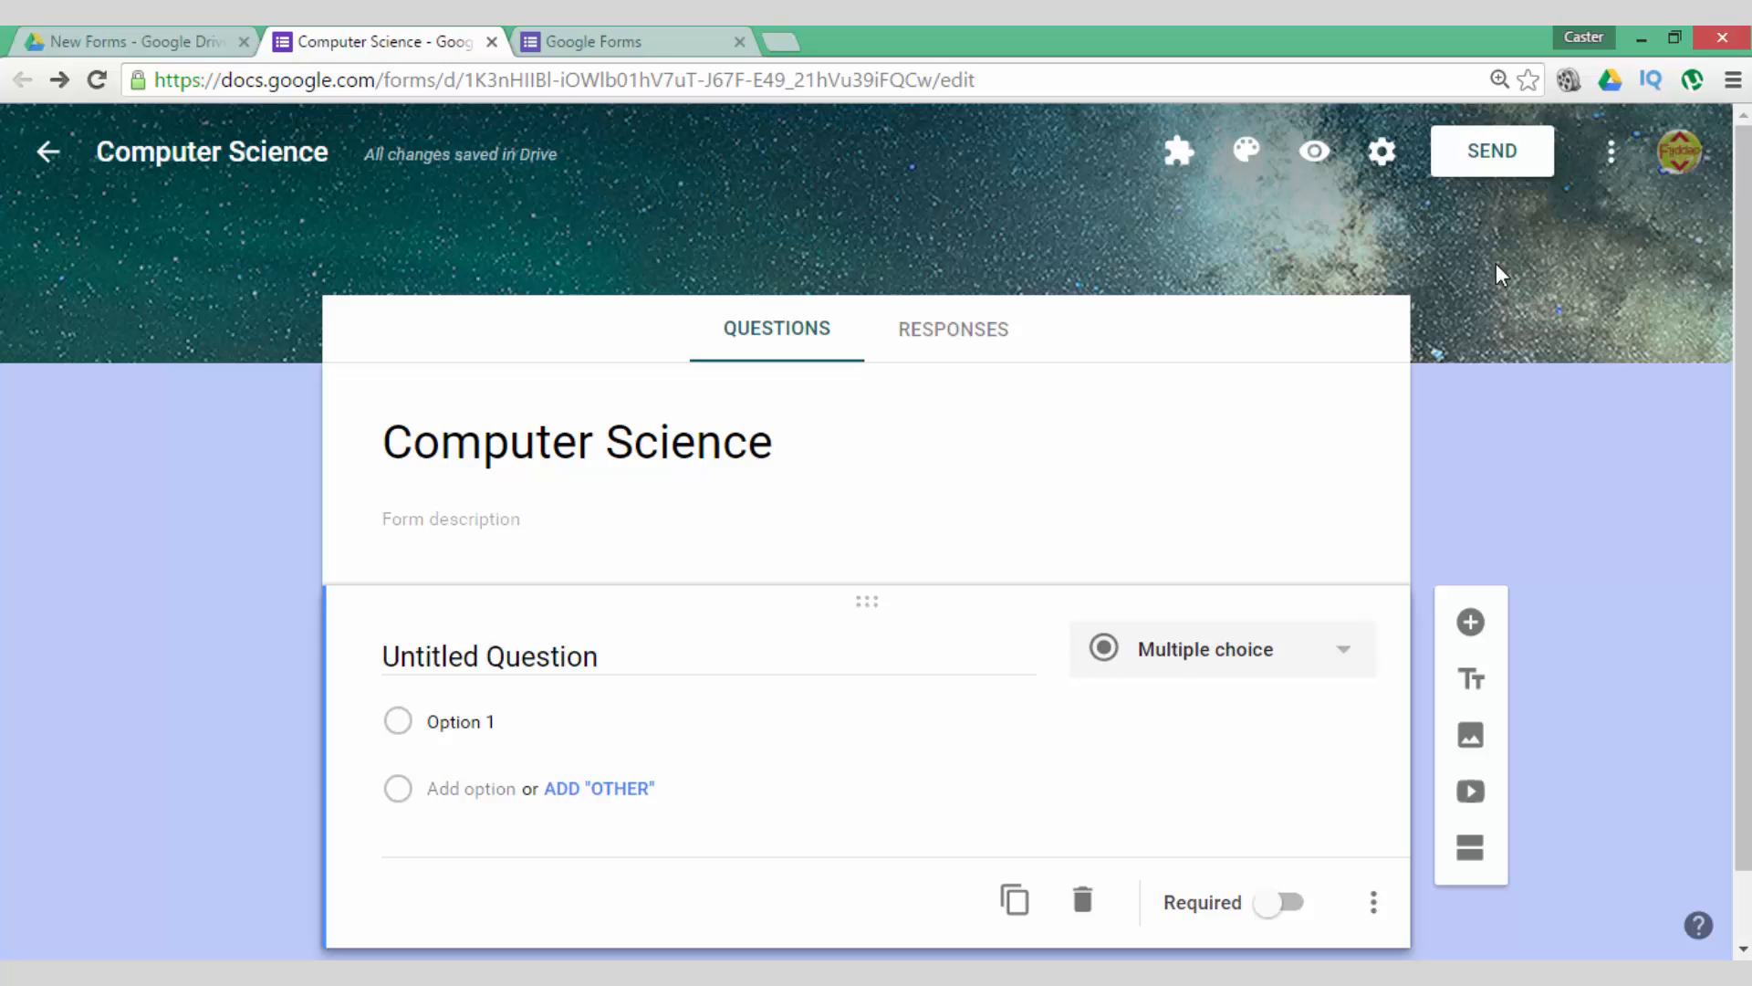
pyautogui.scroll(-1, 577, 510)
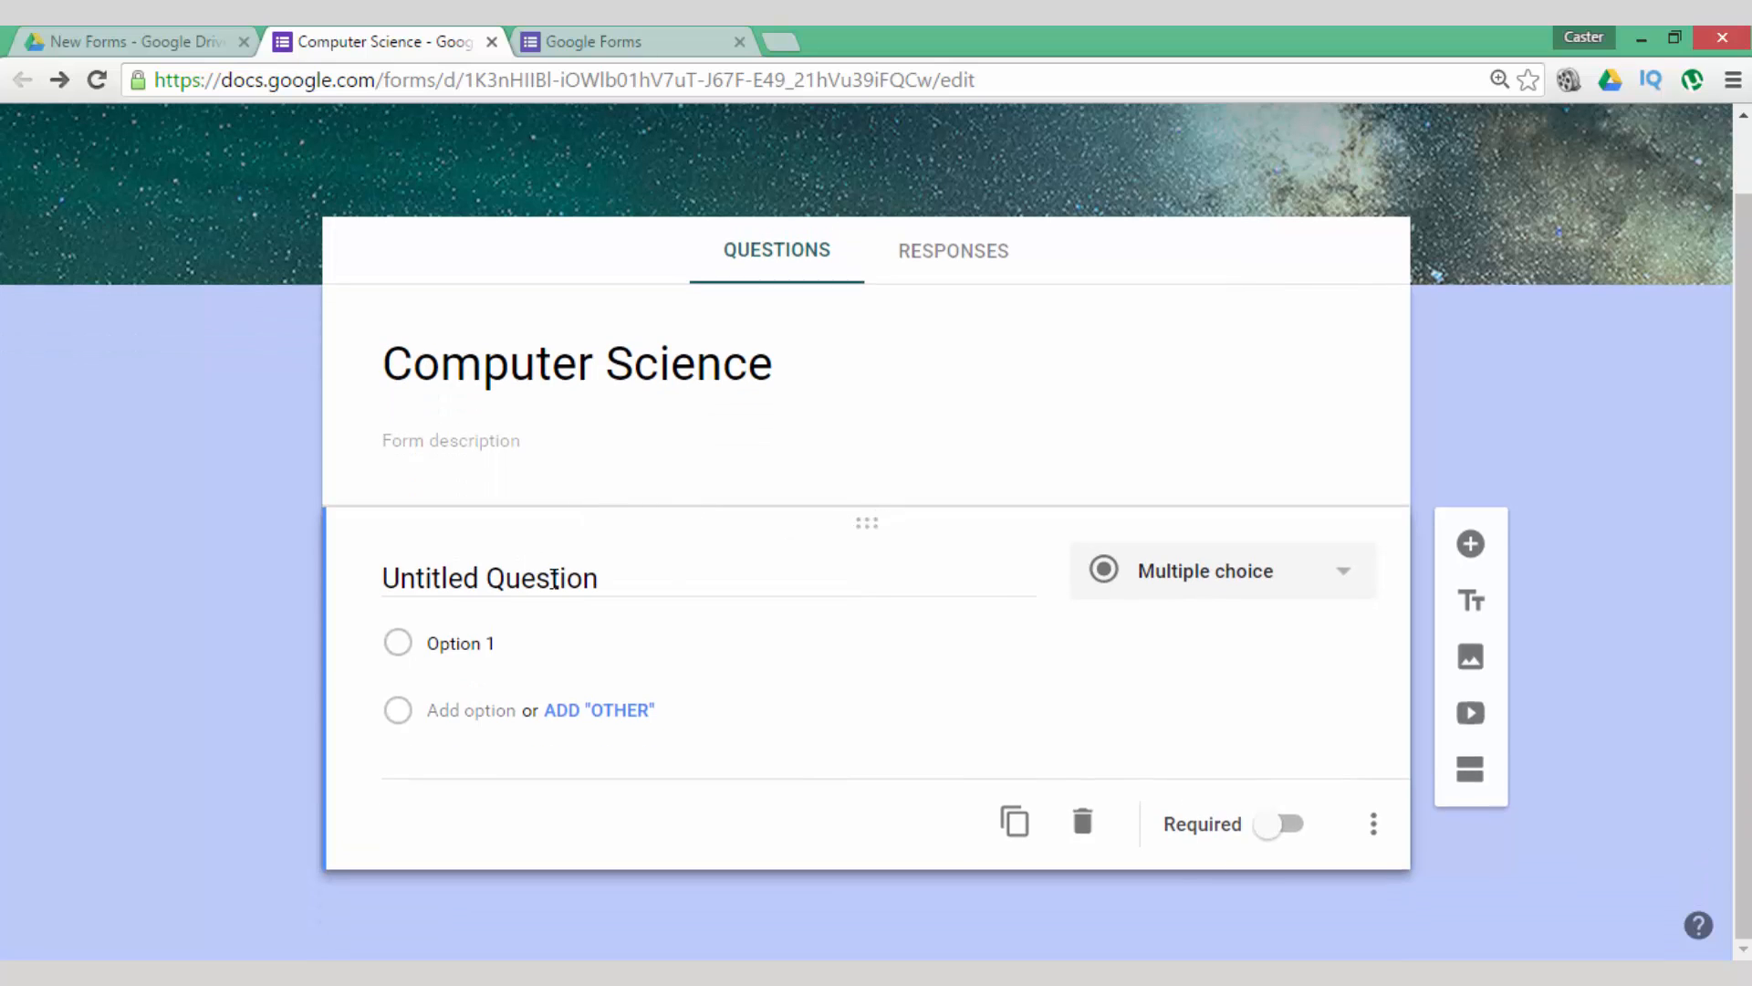
# - Ask 'What would you like to learn?' with choices Computer Programming, Spreadsheets and Other
pyautogui.click(553, 578)
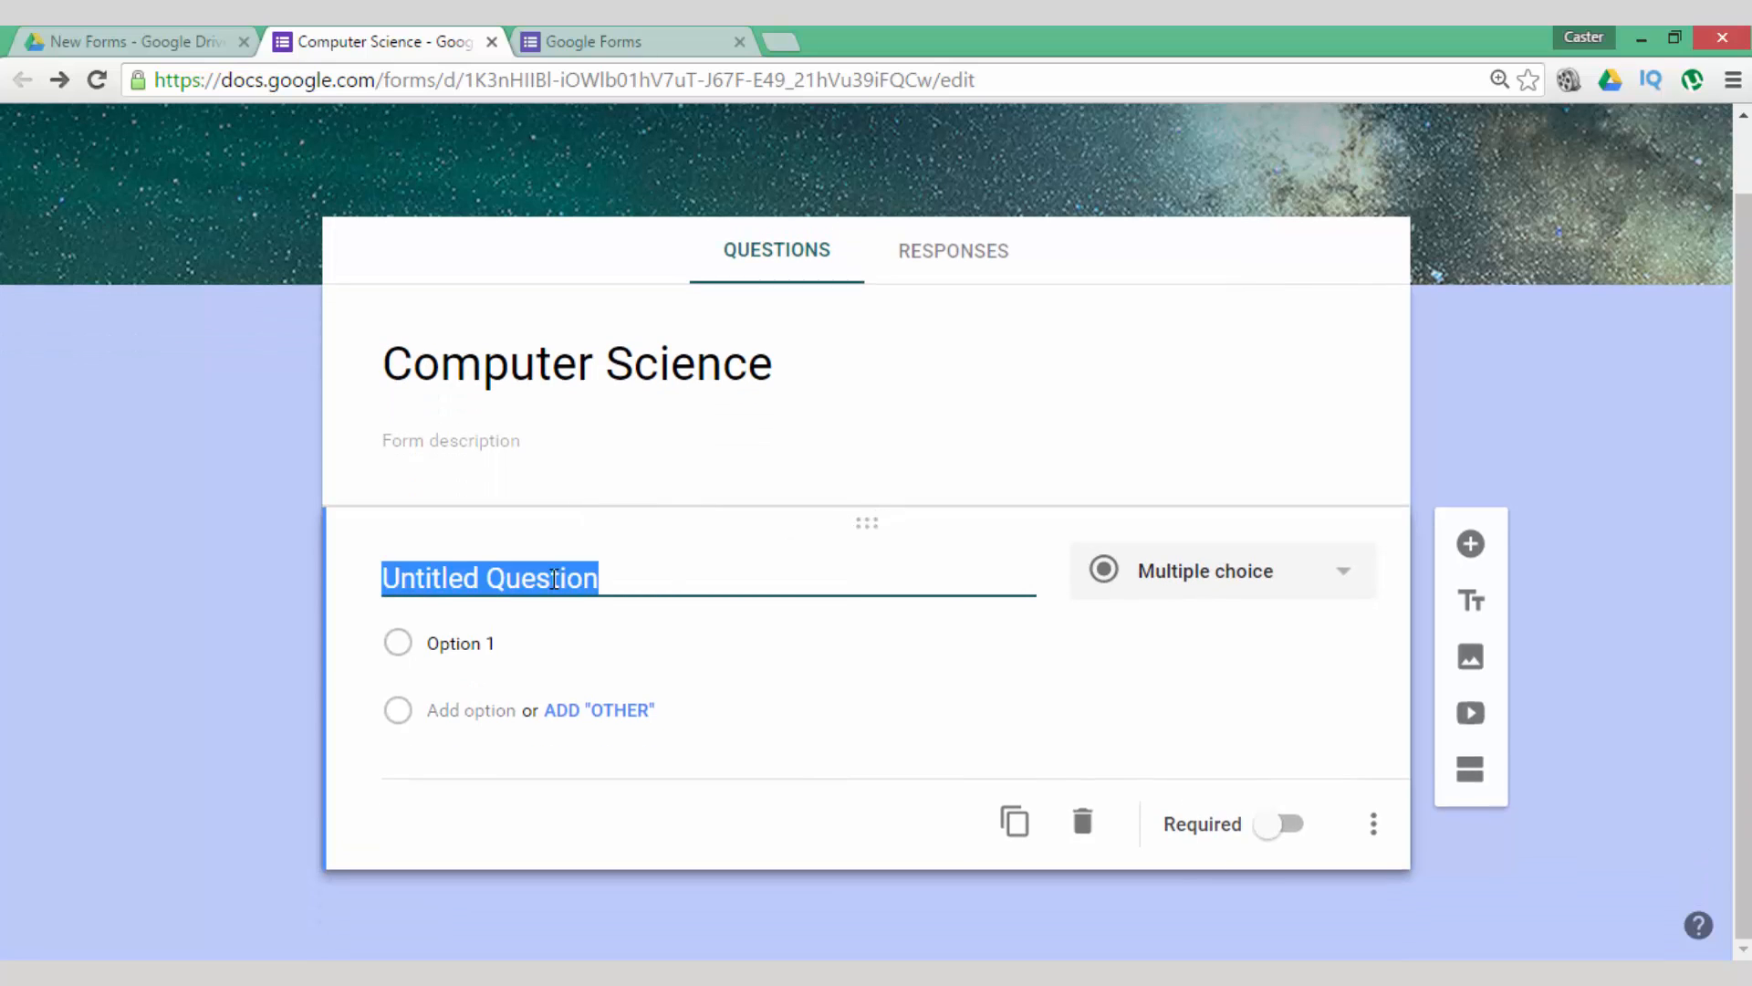
pyautogui.write('What would you like to learn?')
pyautogui.click(470, 712)
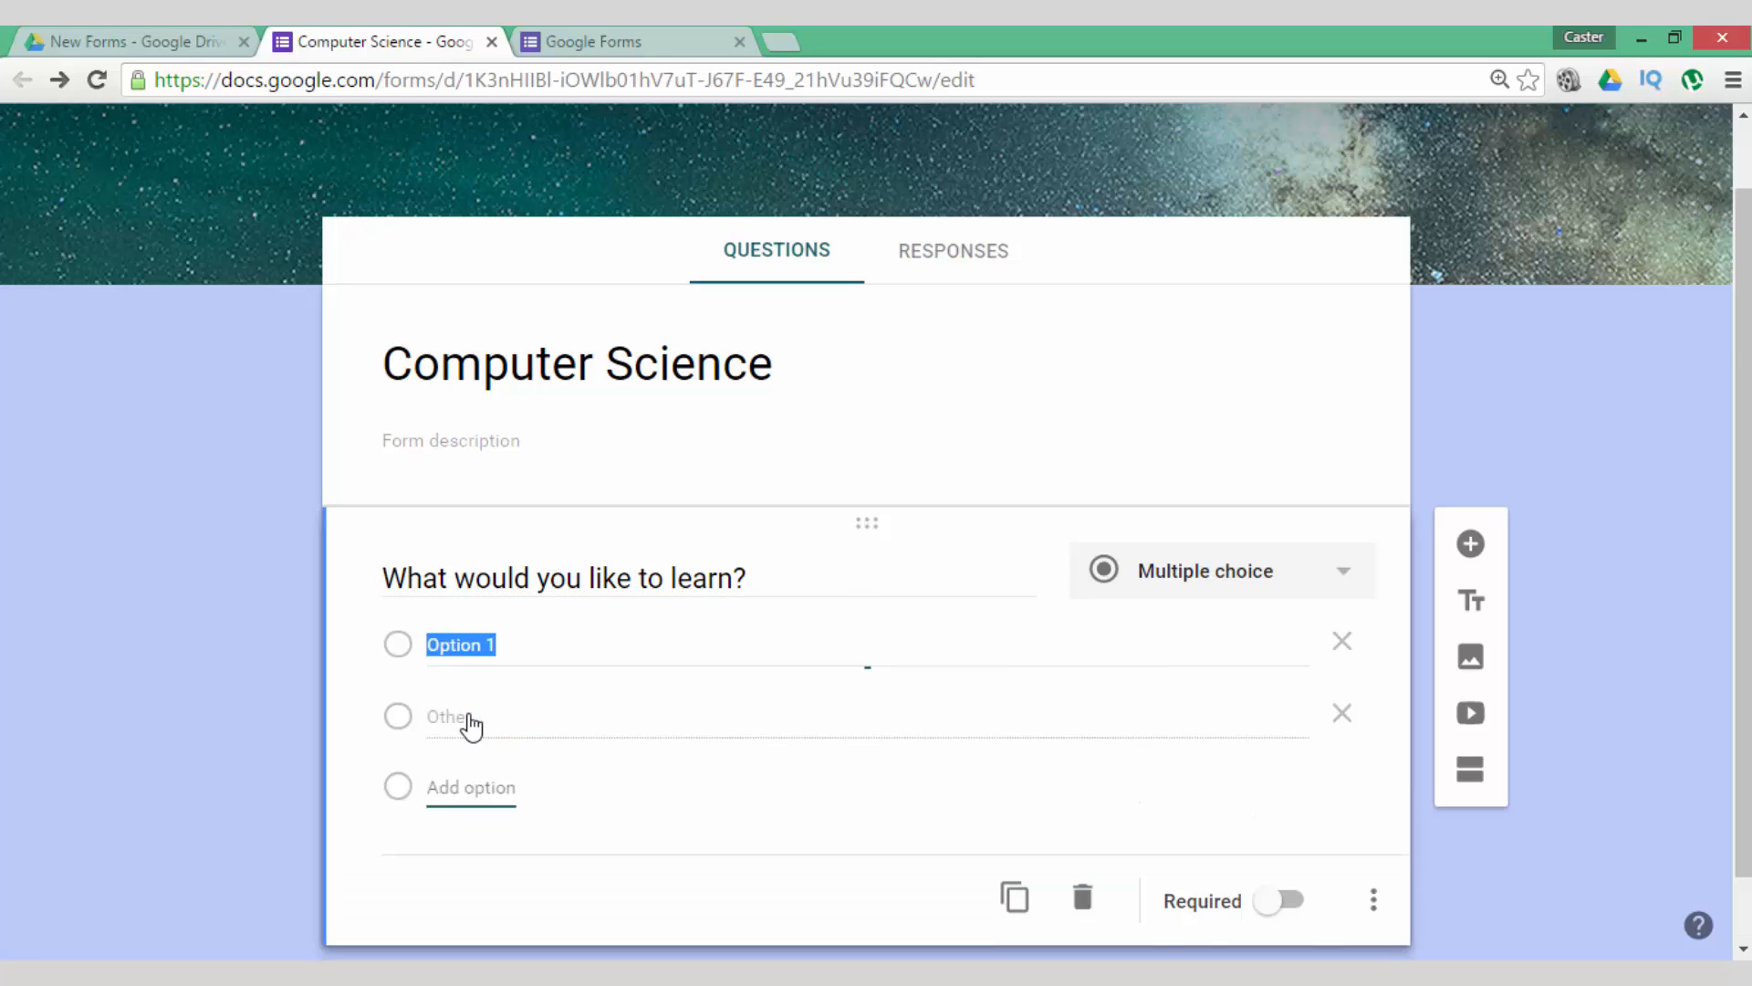
pyautogui.write('Computer Program')
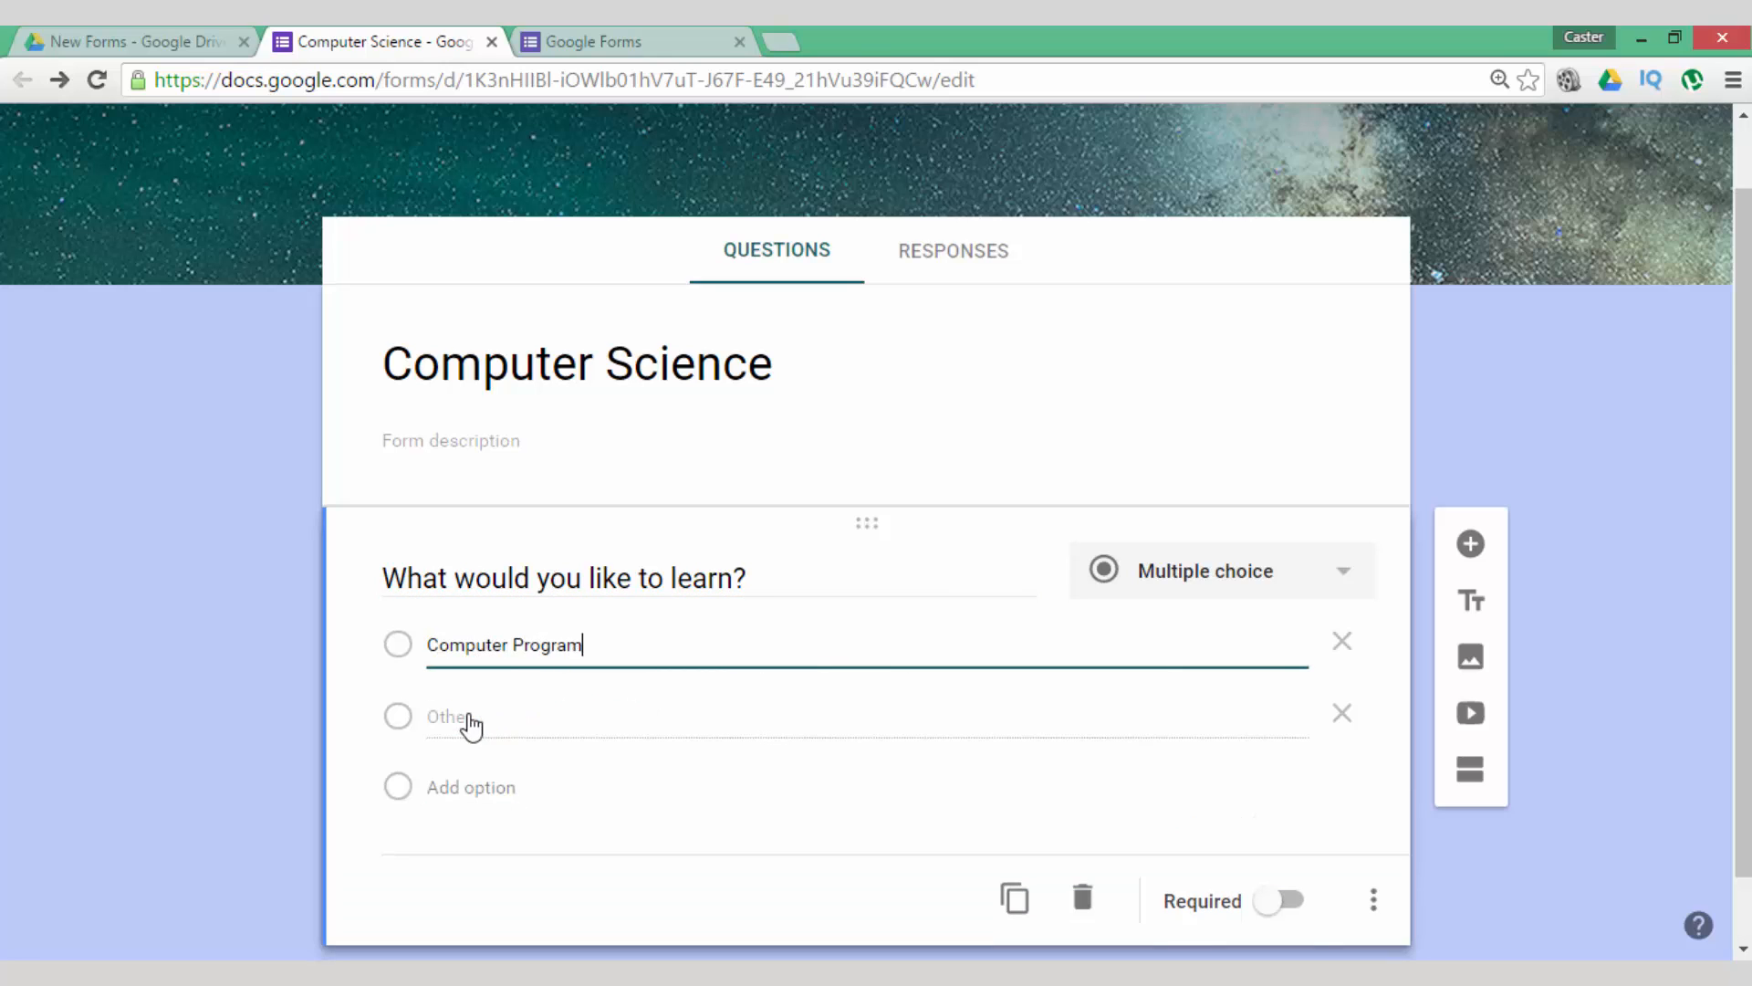
pyautogui.write('ming')
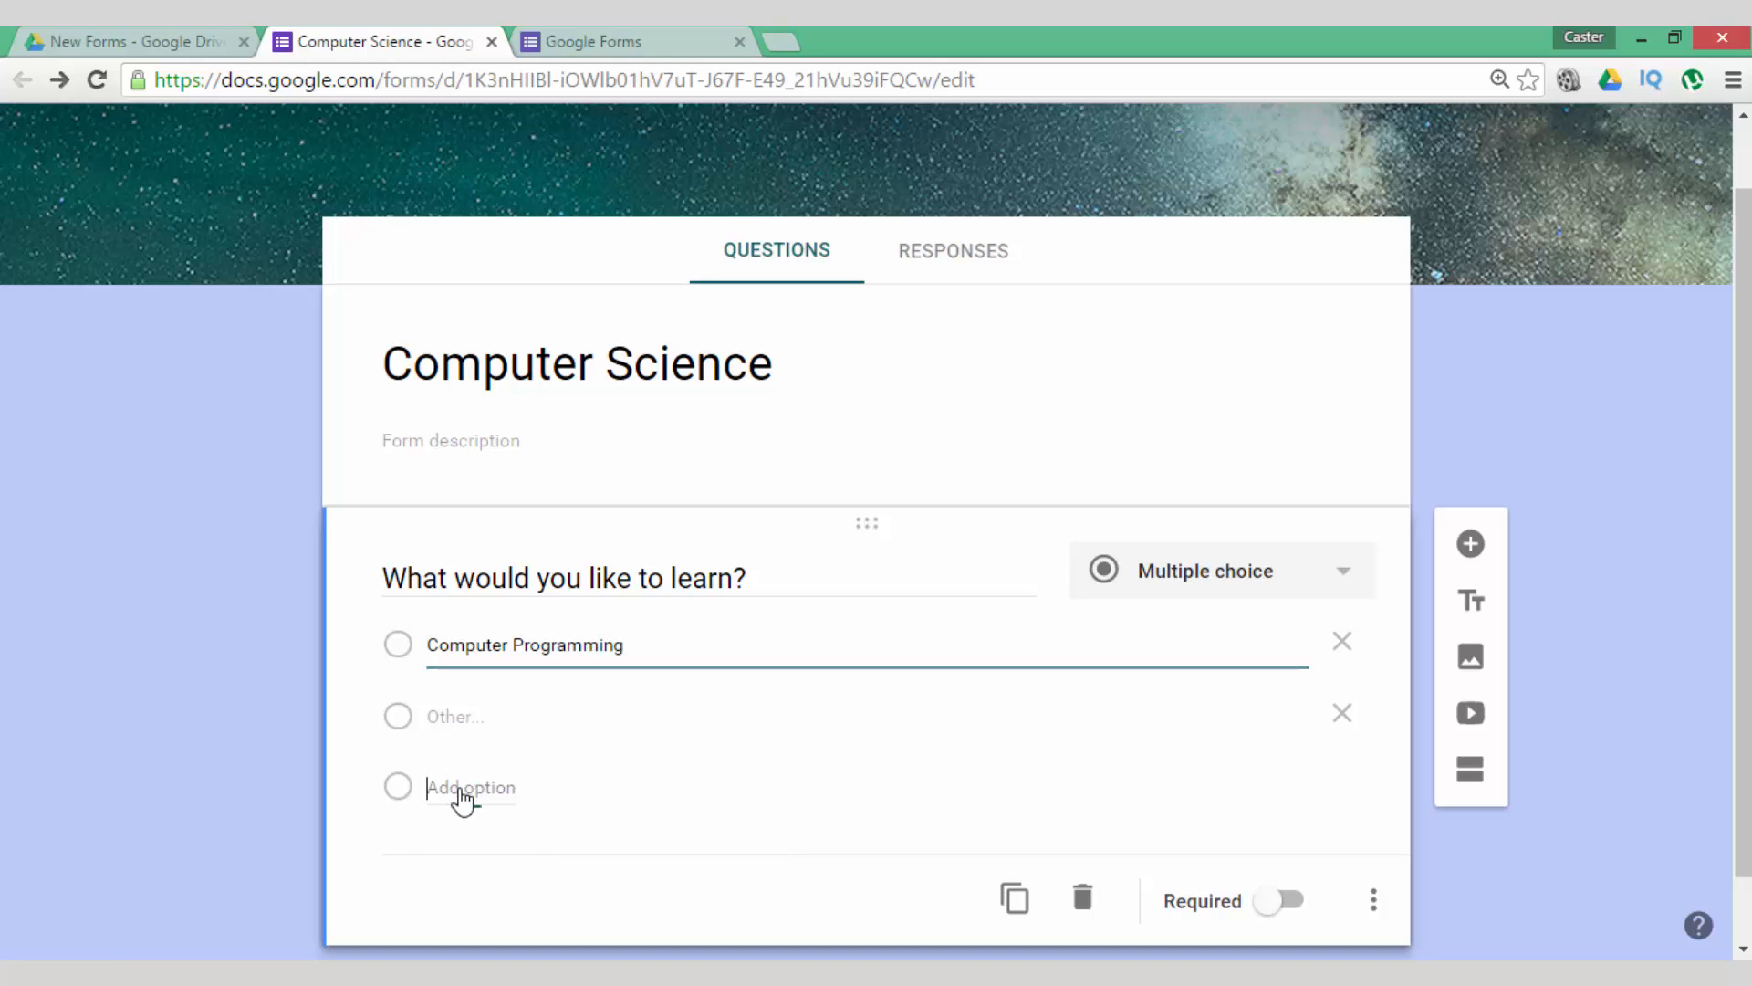
pyautogui.click(461, 792)
pyautogui.write('Spreadshee')
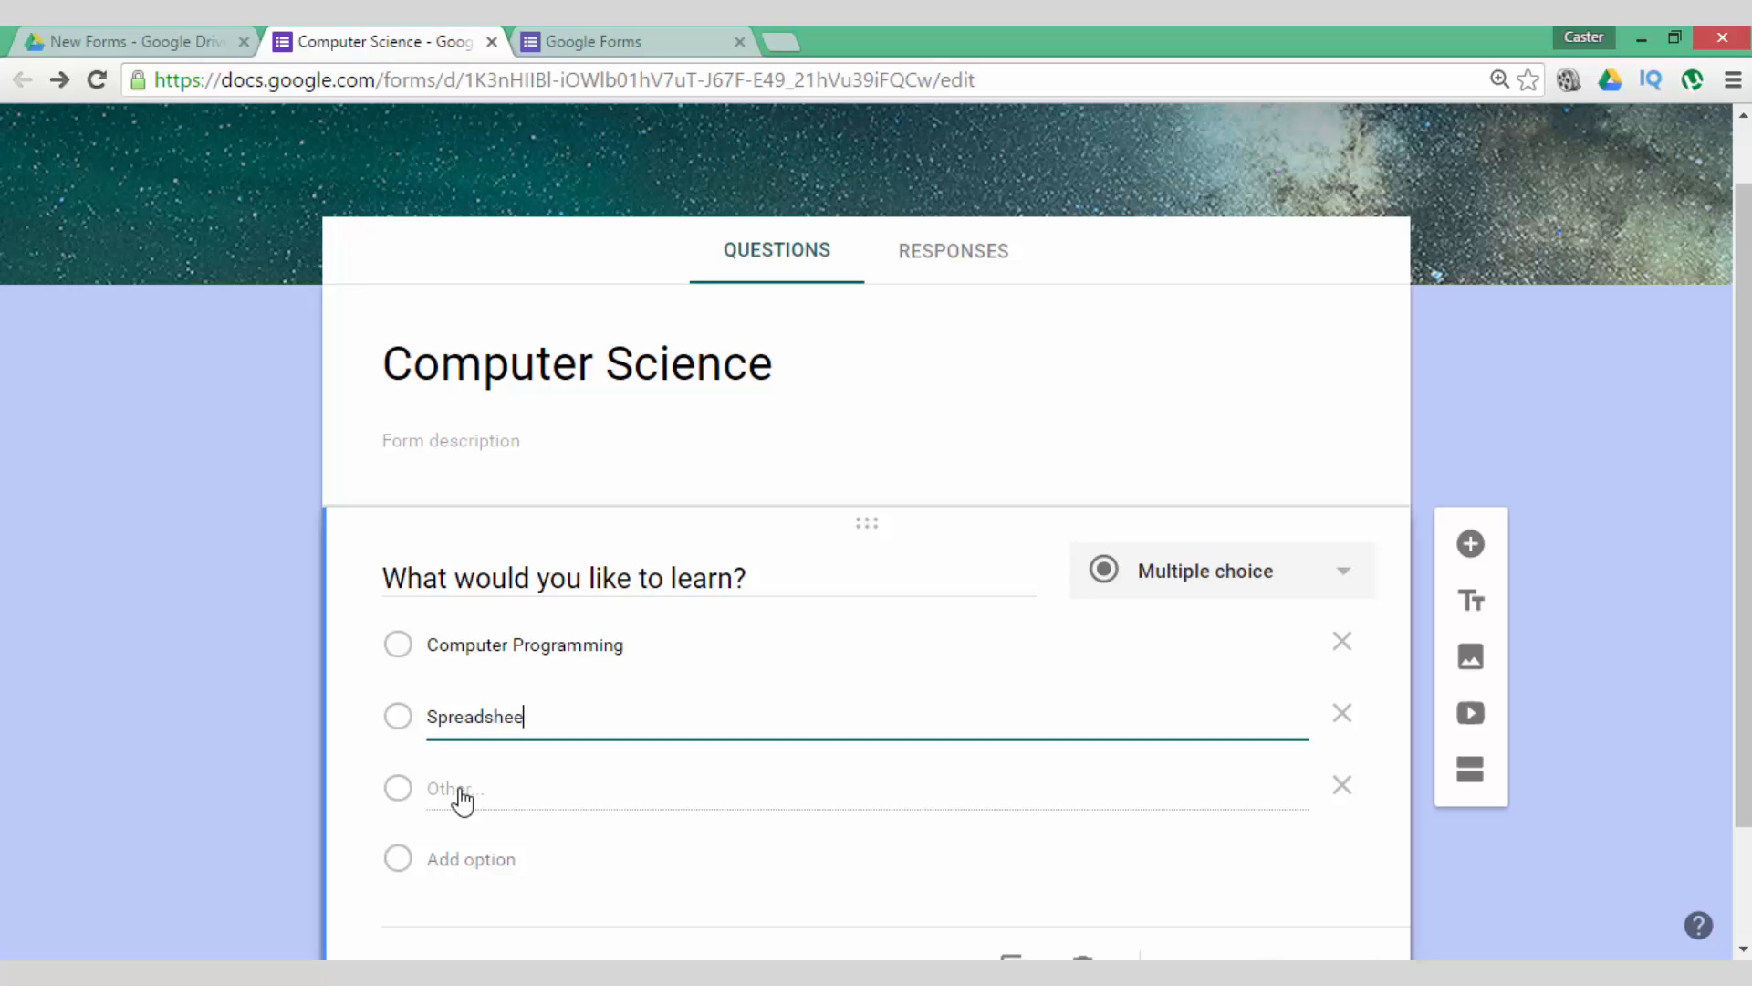
pyautogui.write('ts')
pyautogui.click(274, 747)
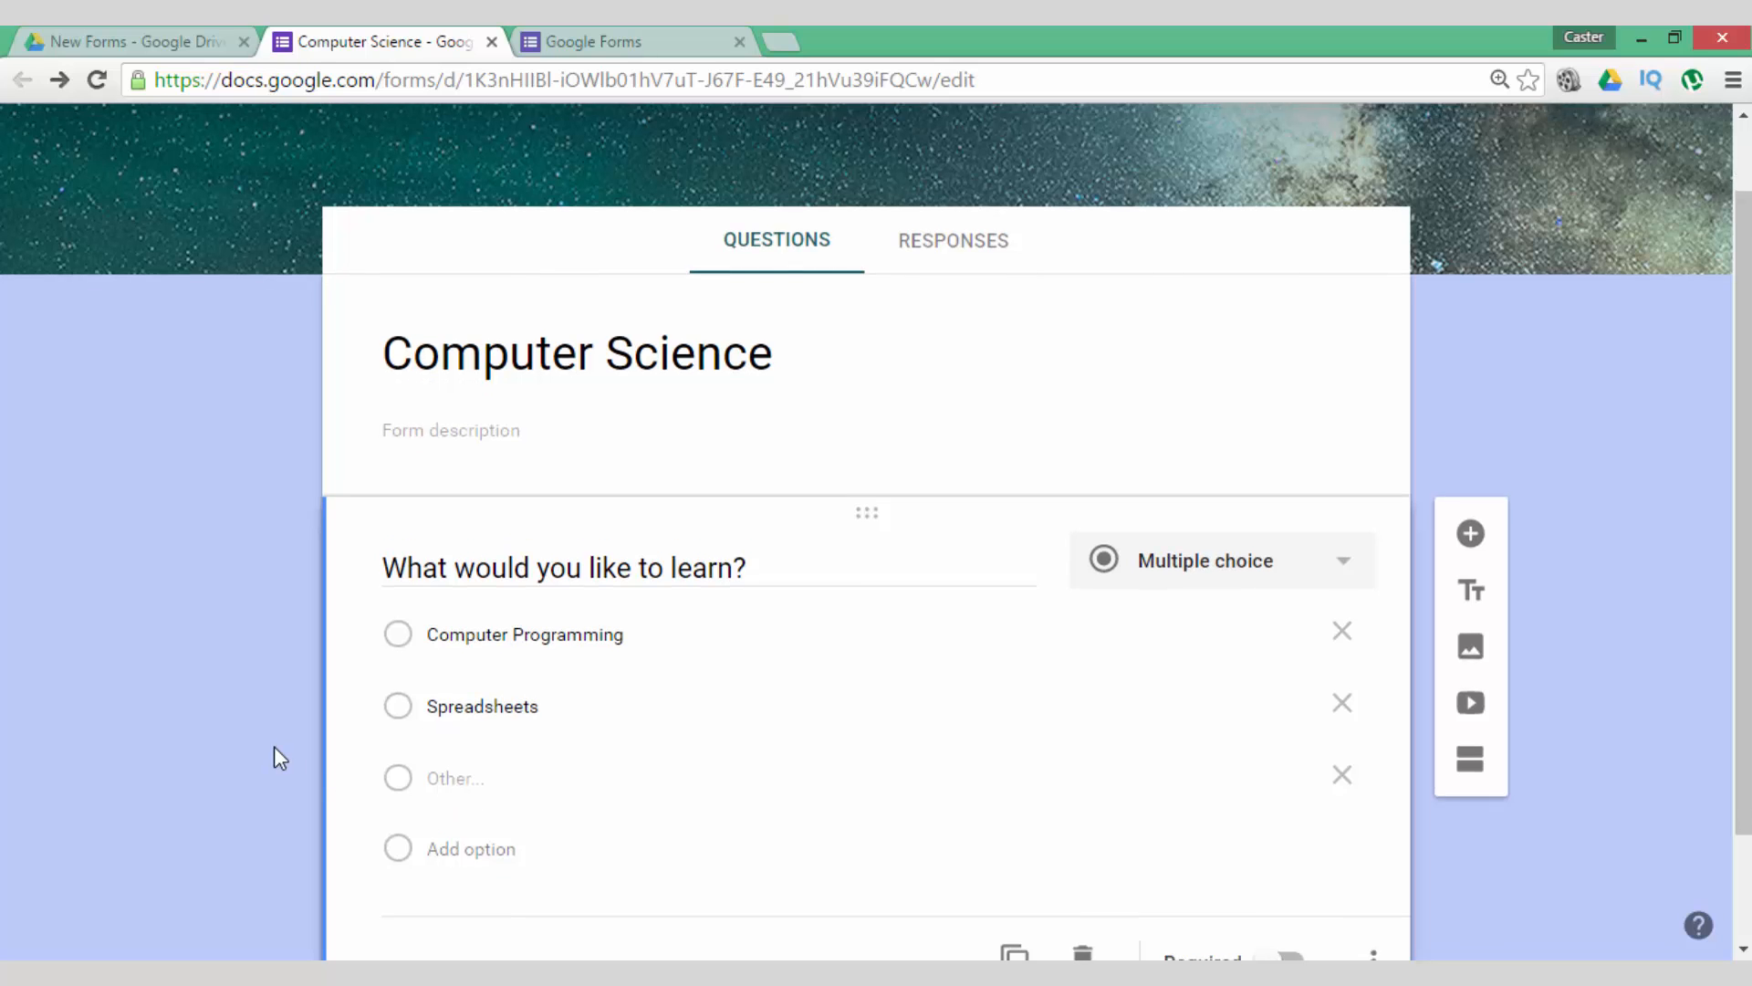
pyautogui.scroll(-1, 274, 745)
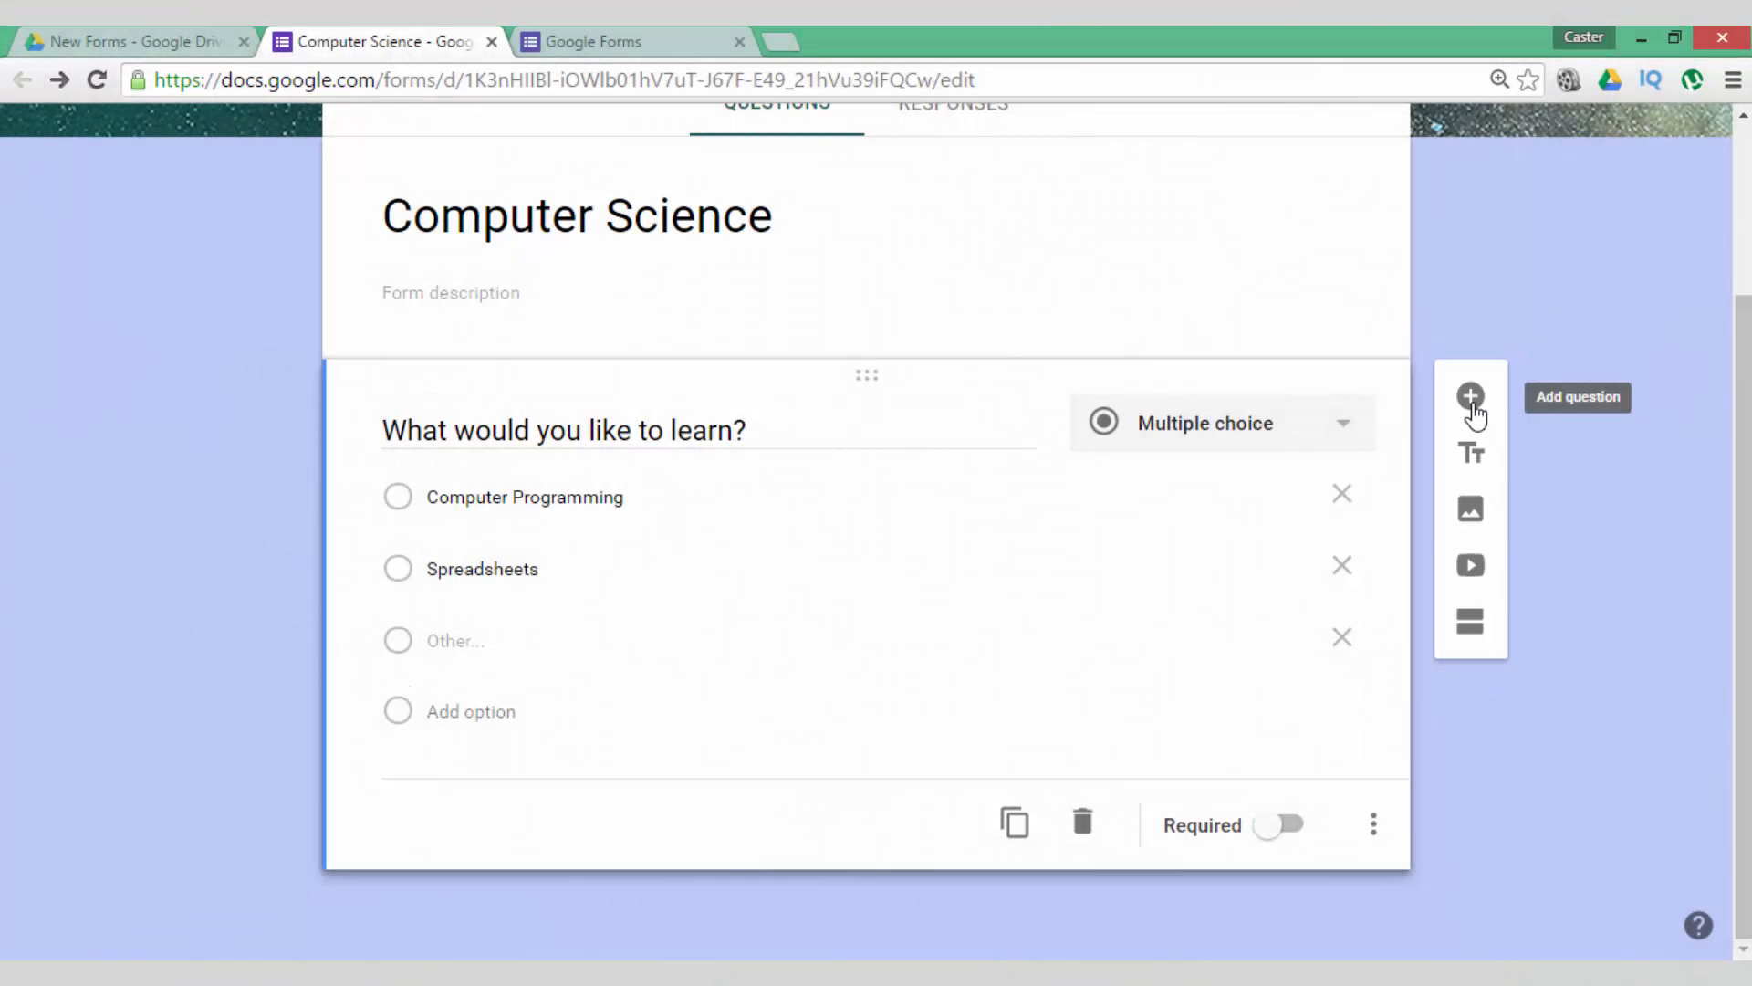
# - Add a required short-answer question 'What is your Class Name?' below the first question
pyautogui.click(1473, 409)
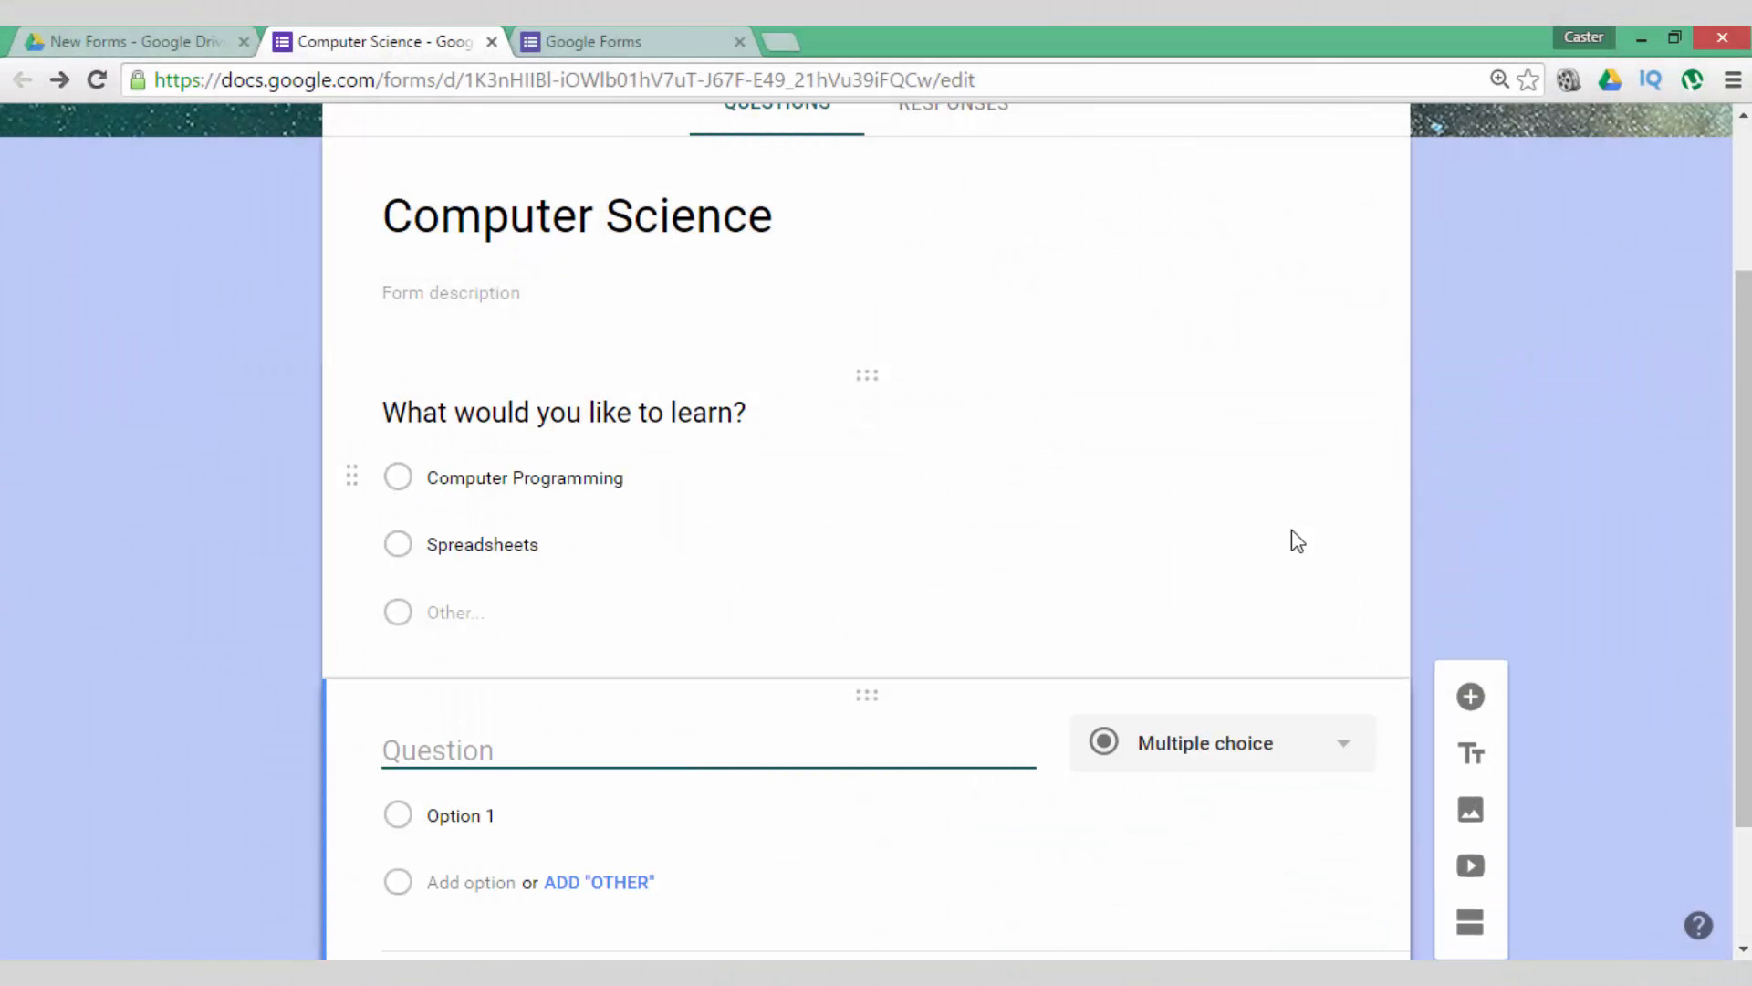
pyautogui.click(1266, 575)
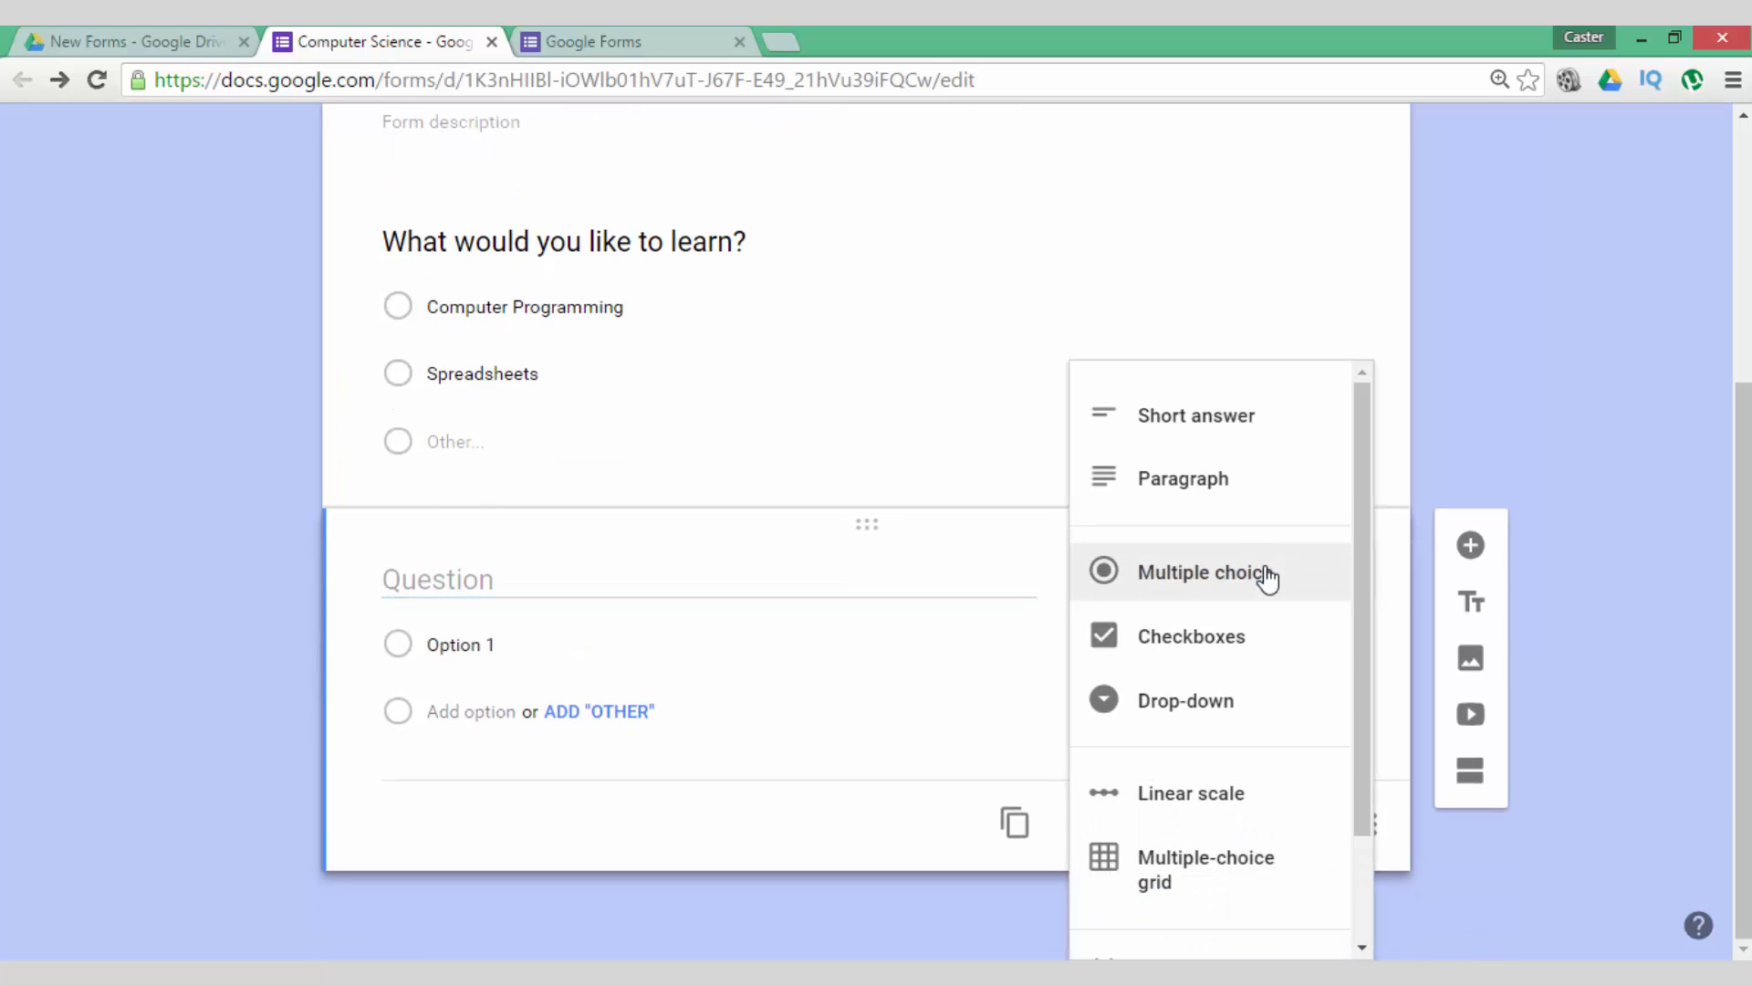
pyautogui.scroll(-1, 1266, 576)
pyautogui.scroll(1, 1265, 577)
pyautogui.scroll(1, 1265, 577)
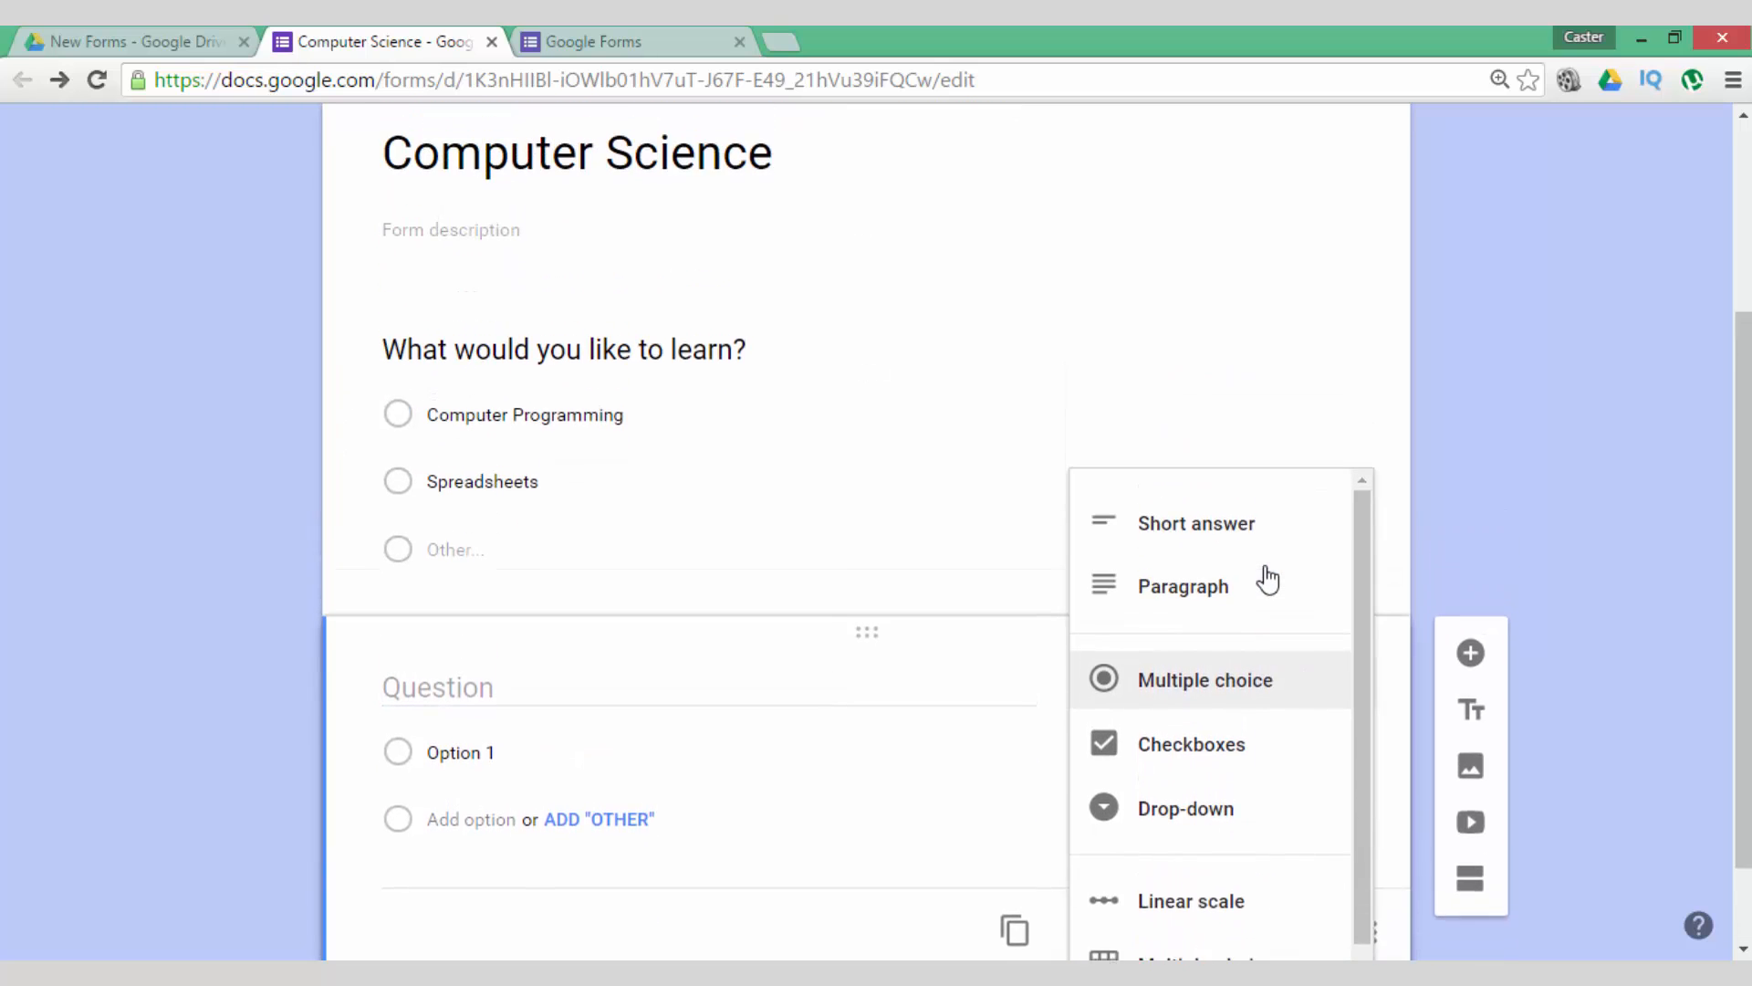
pyautogui.scroll(-1, 1499, 541)
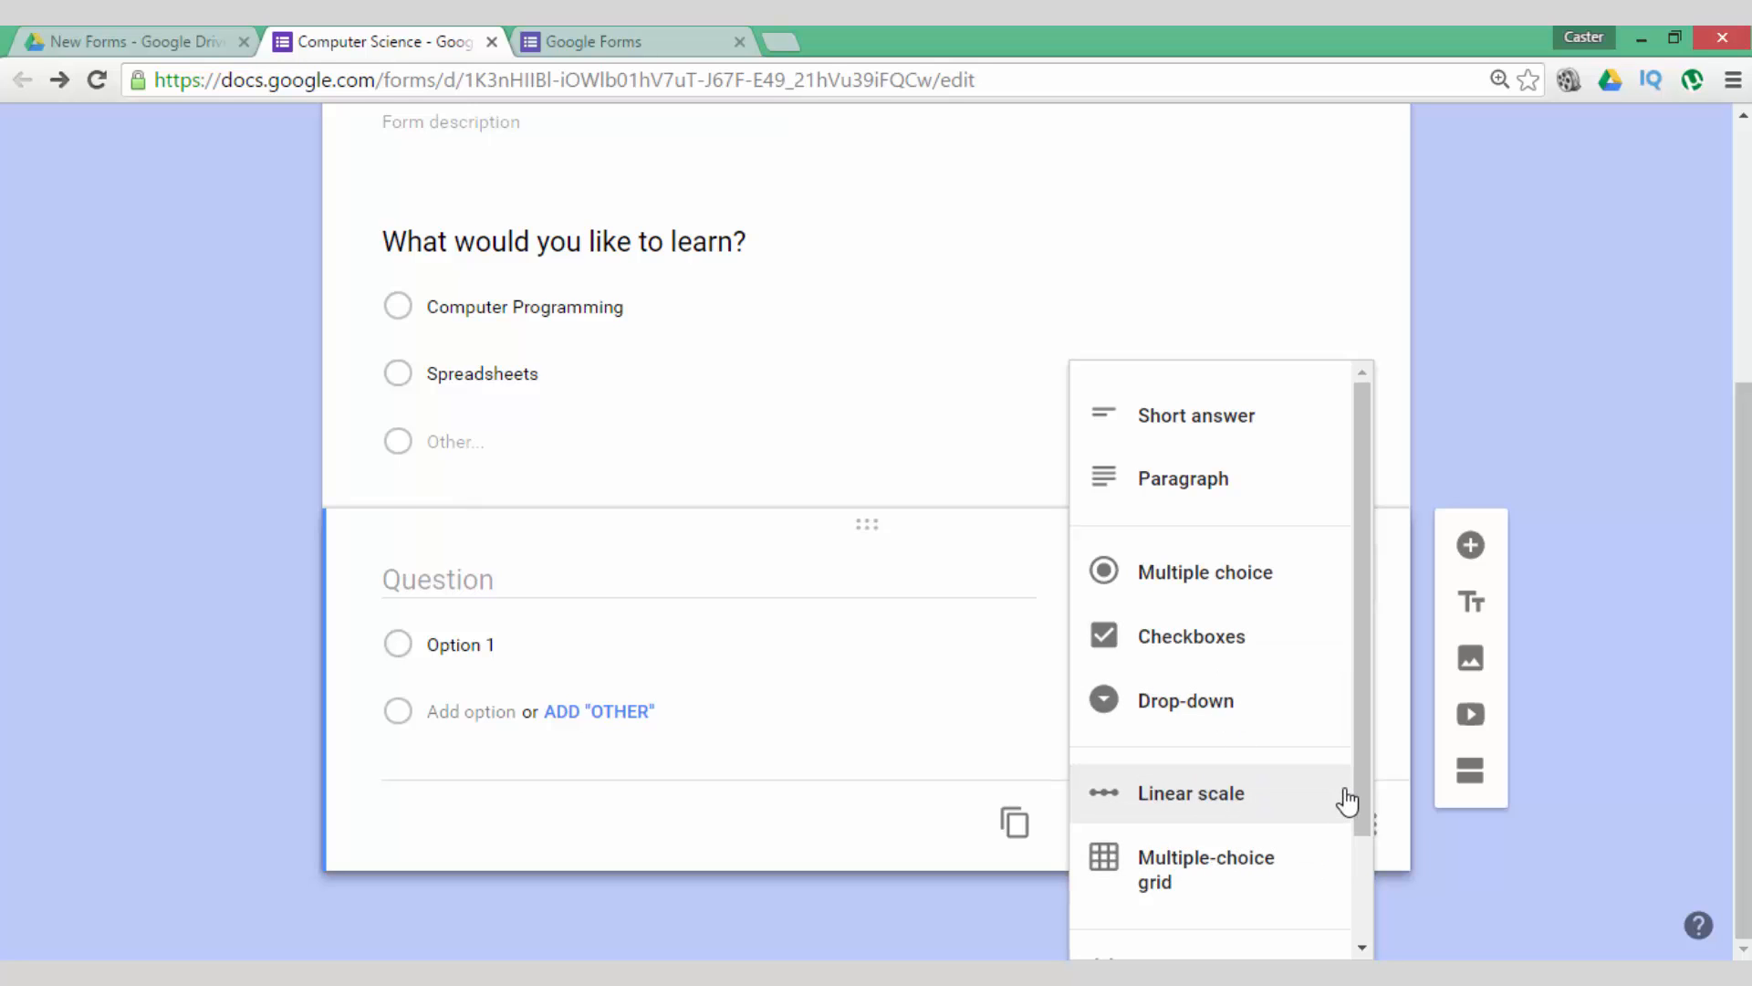
pyautogui.click(1365, 887)
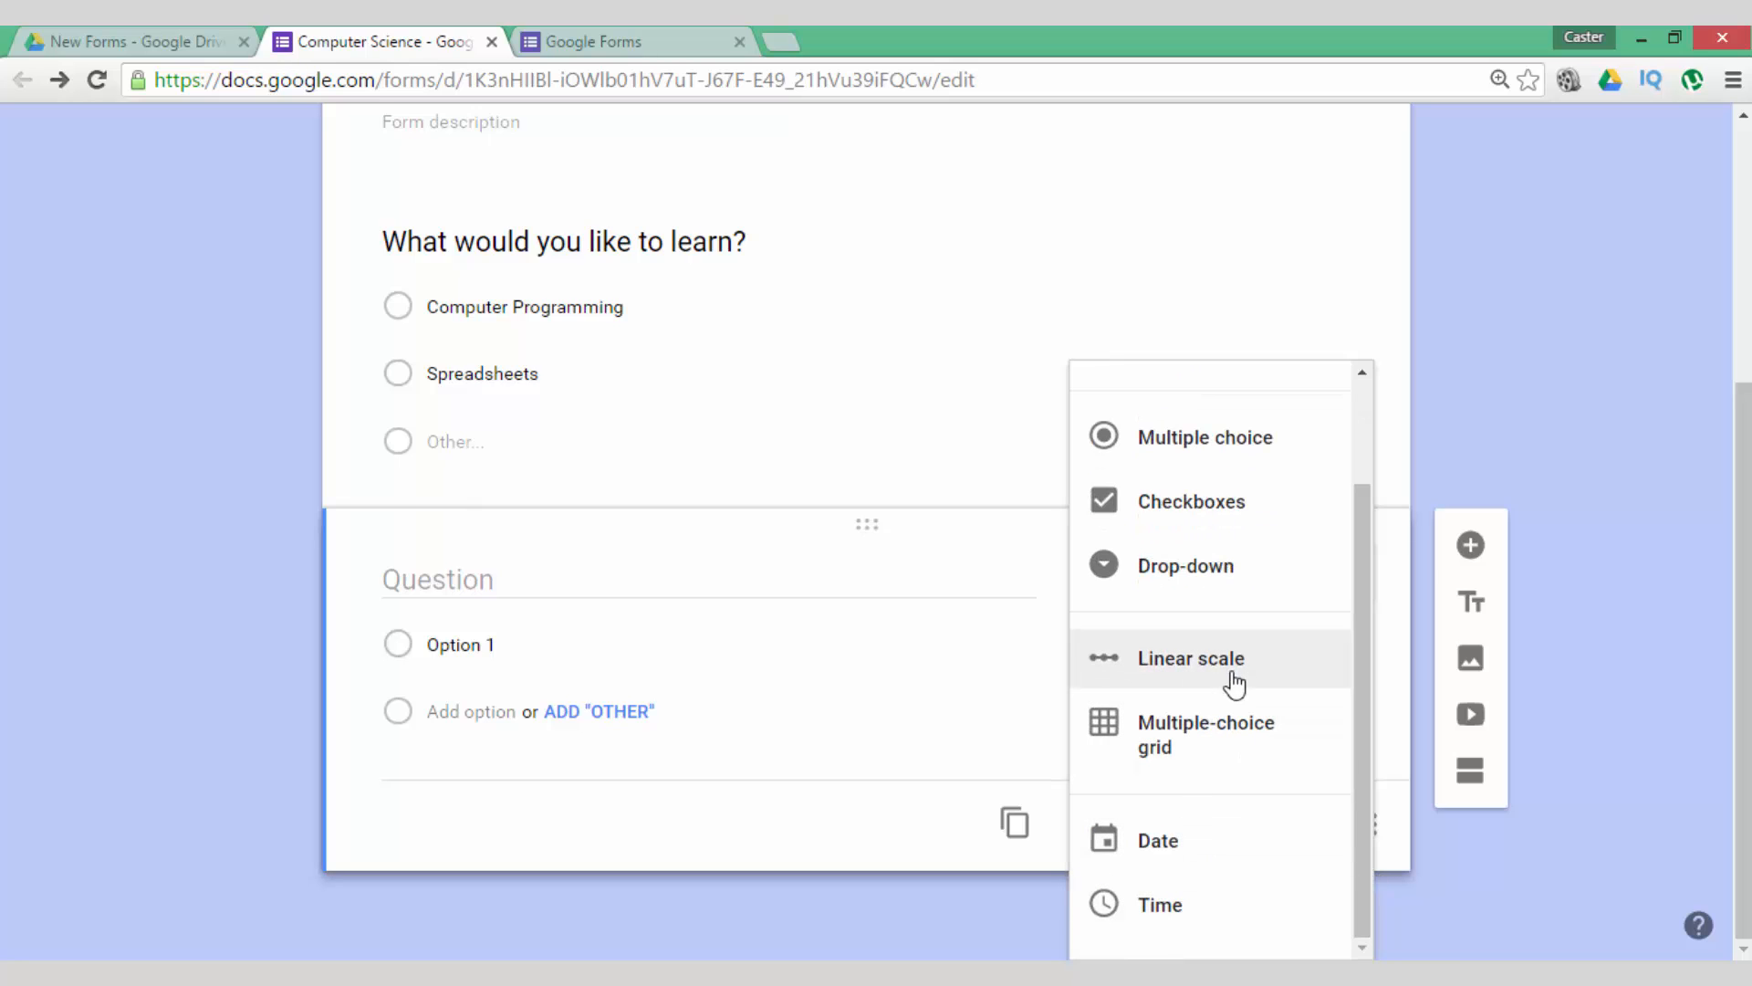
pyautogui.scroll(2, 1232, 680)
pyautogui.scroll(1, 1232, 680)
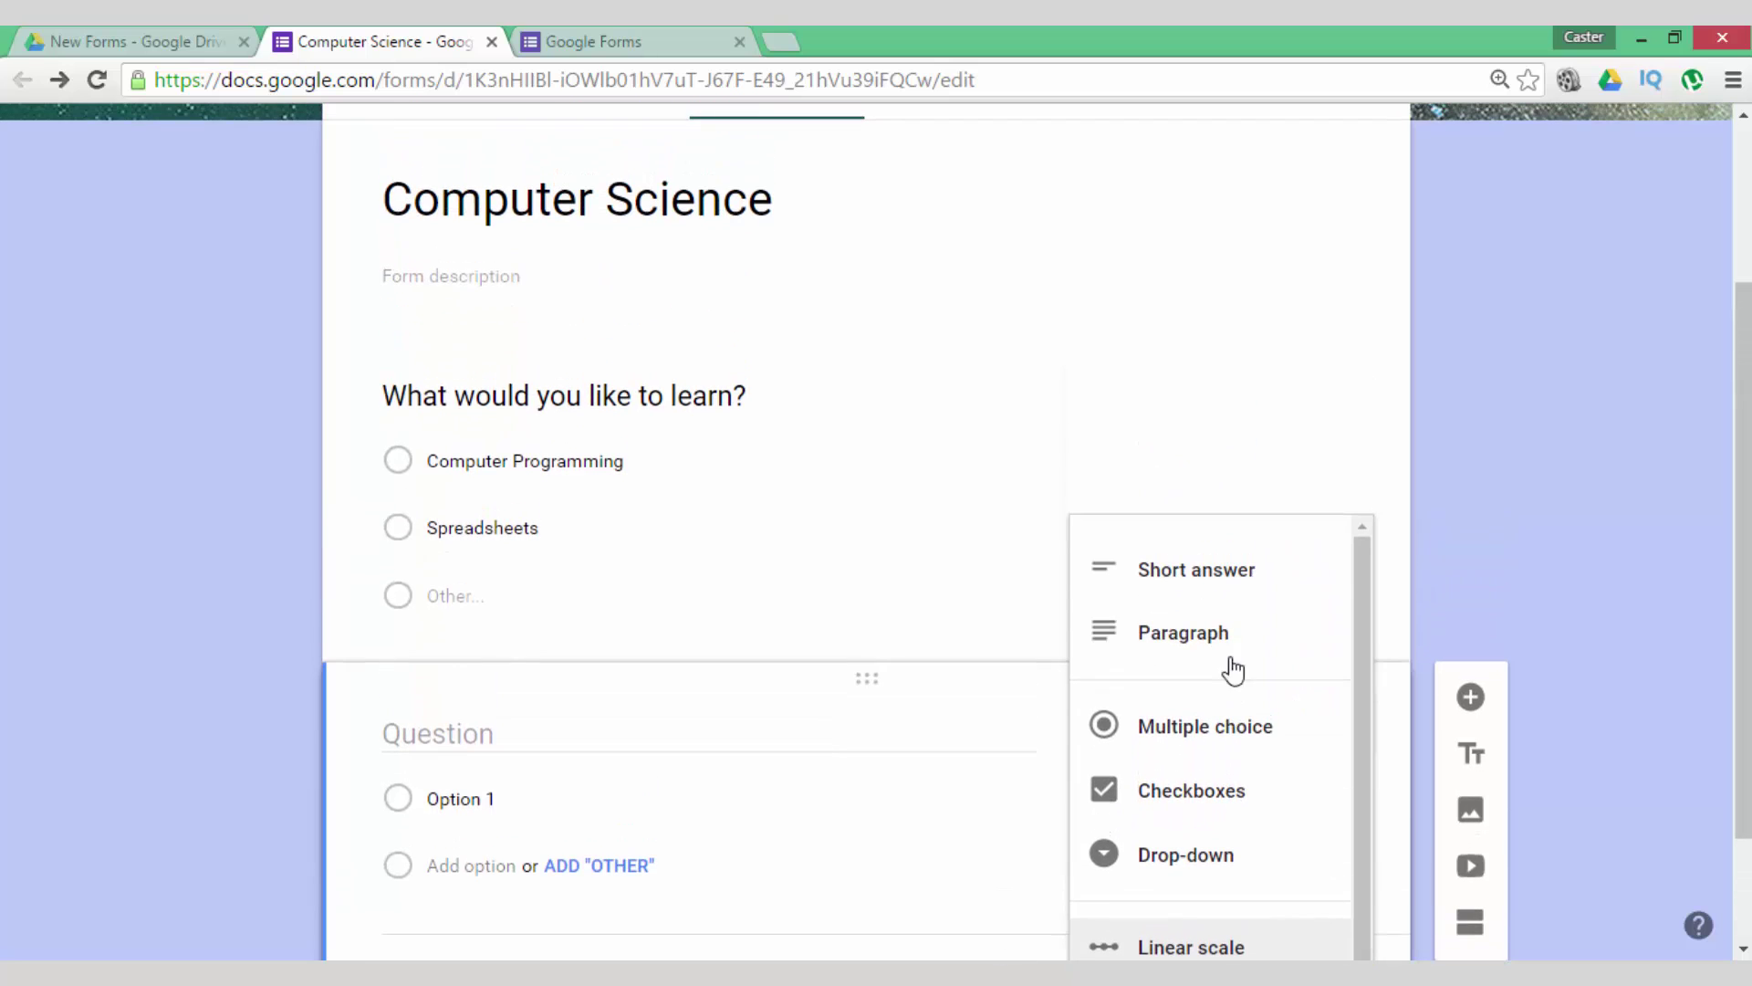
pyautogui.click(1235, 585)
pyautogui.click(542, 740)
pyautogui.write('What is your Class Name?')
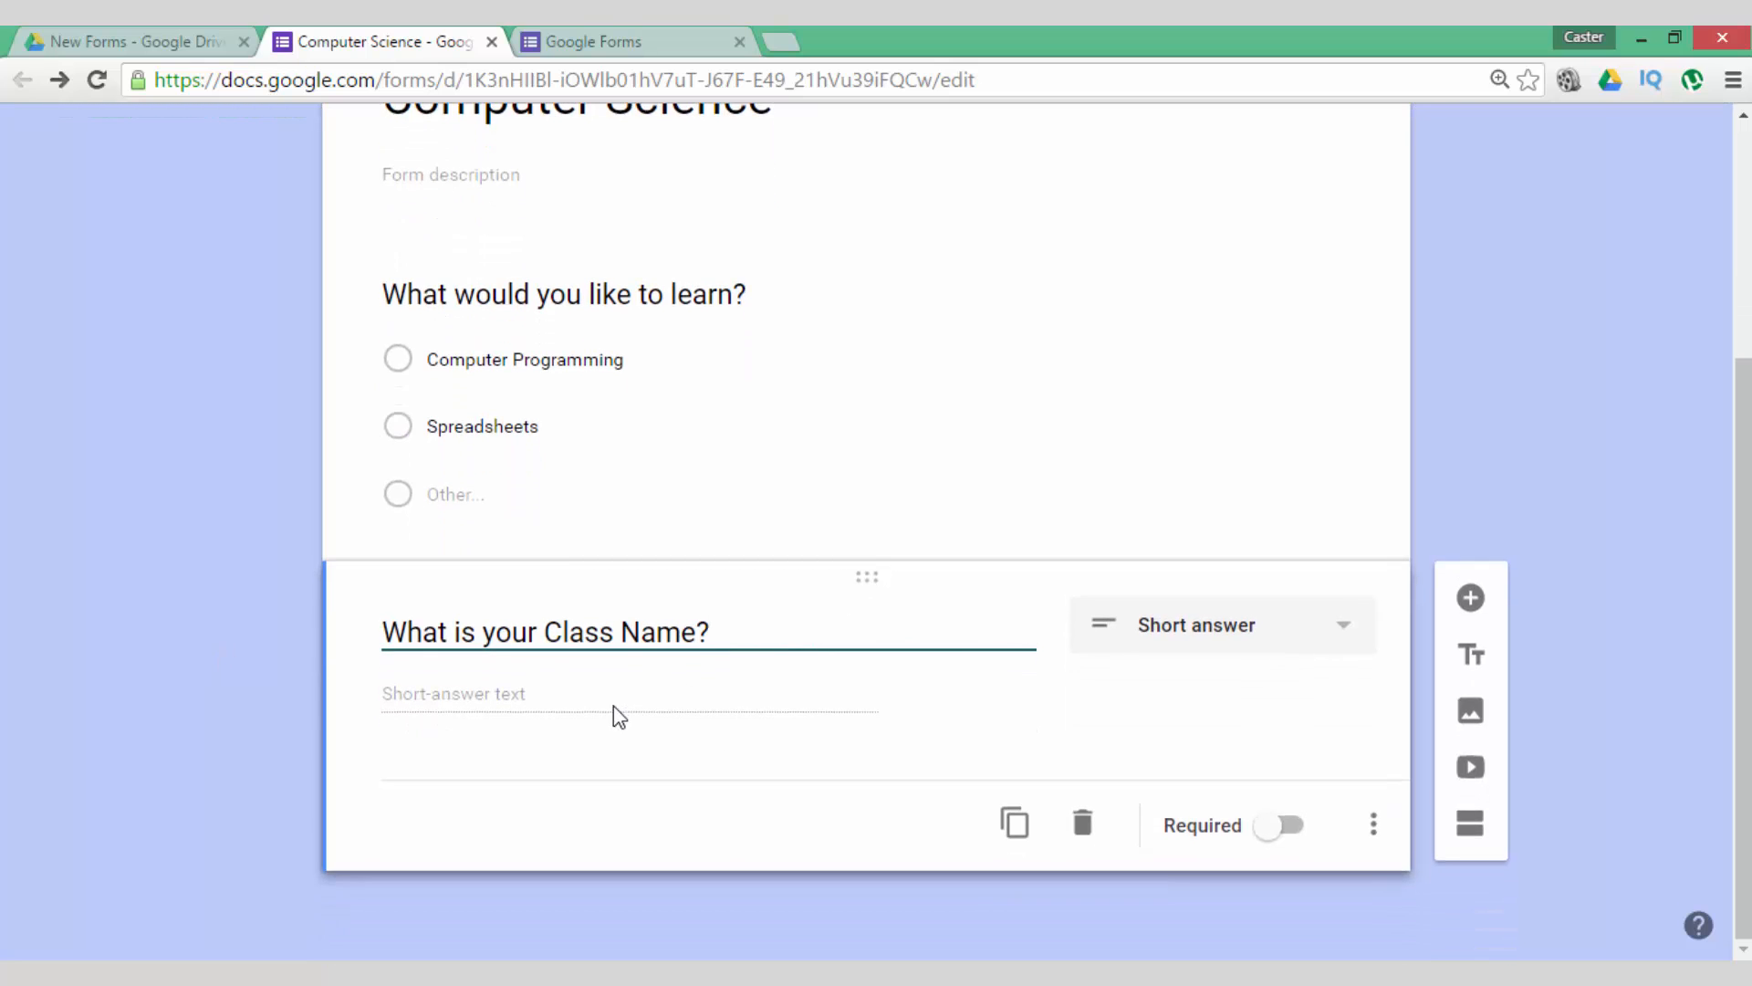
pyautogui.click(1285, 842)
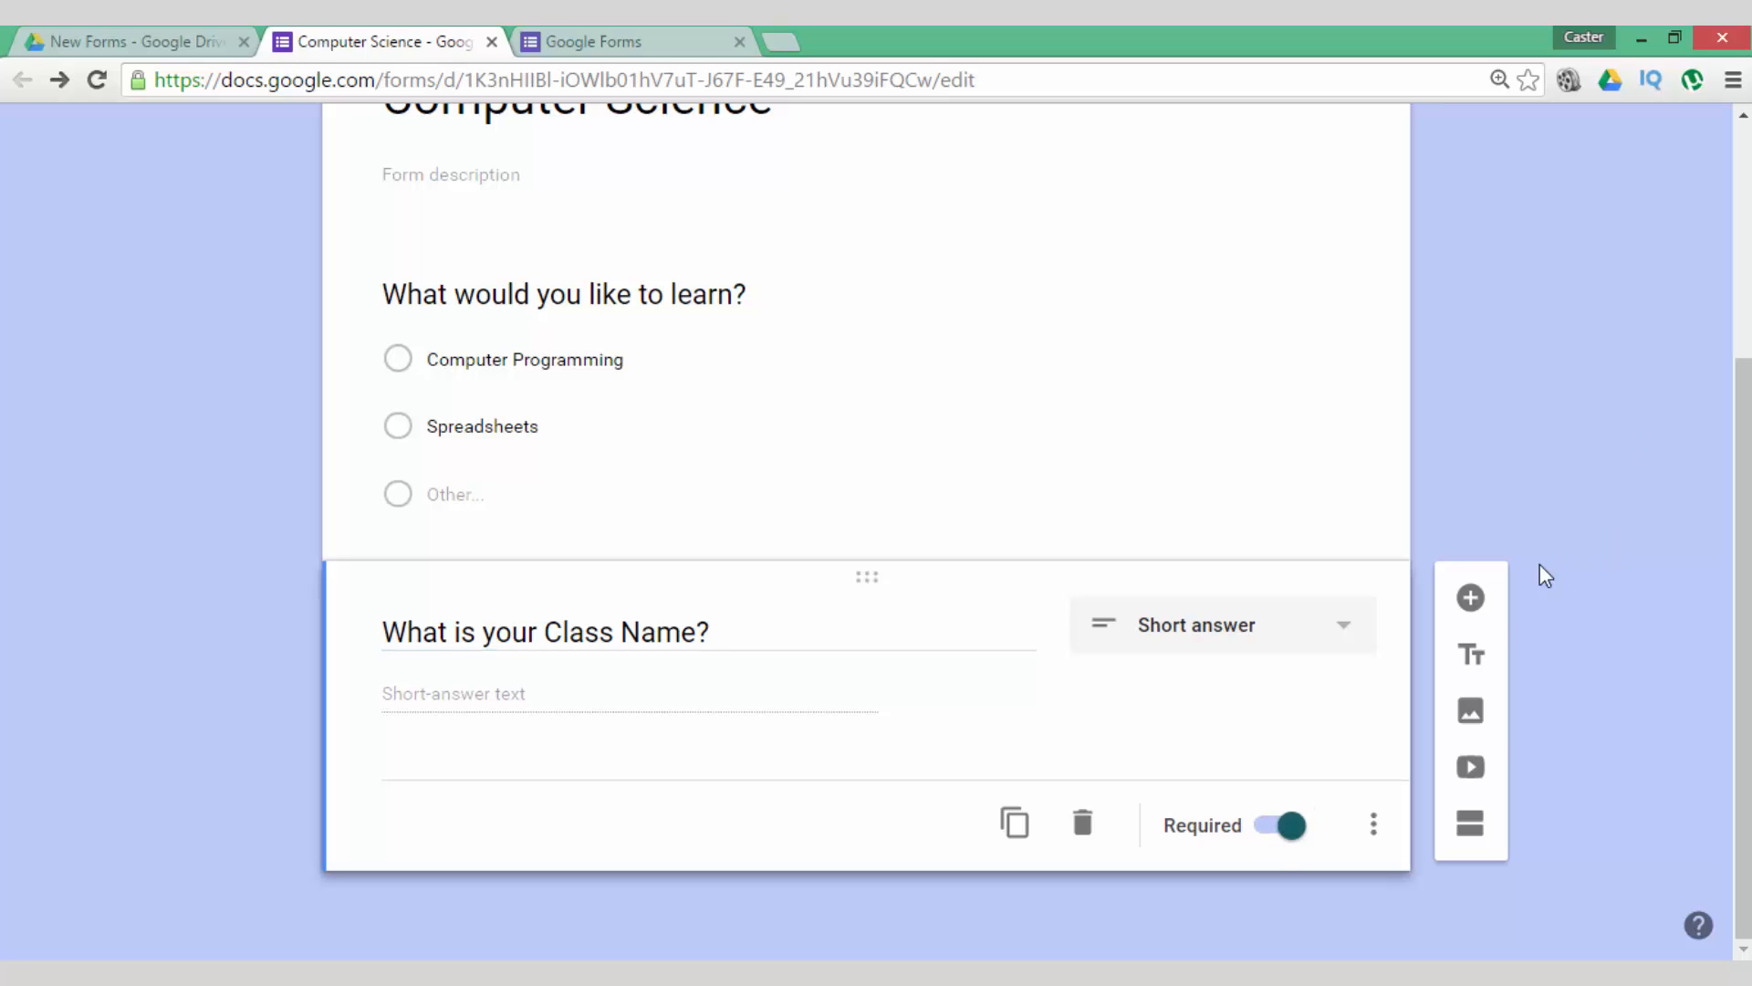
# - Add a paragraph question 'How do you feel about Computer Science as a Subject?'
pyautogui.click(1474, 602)
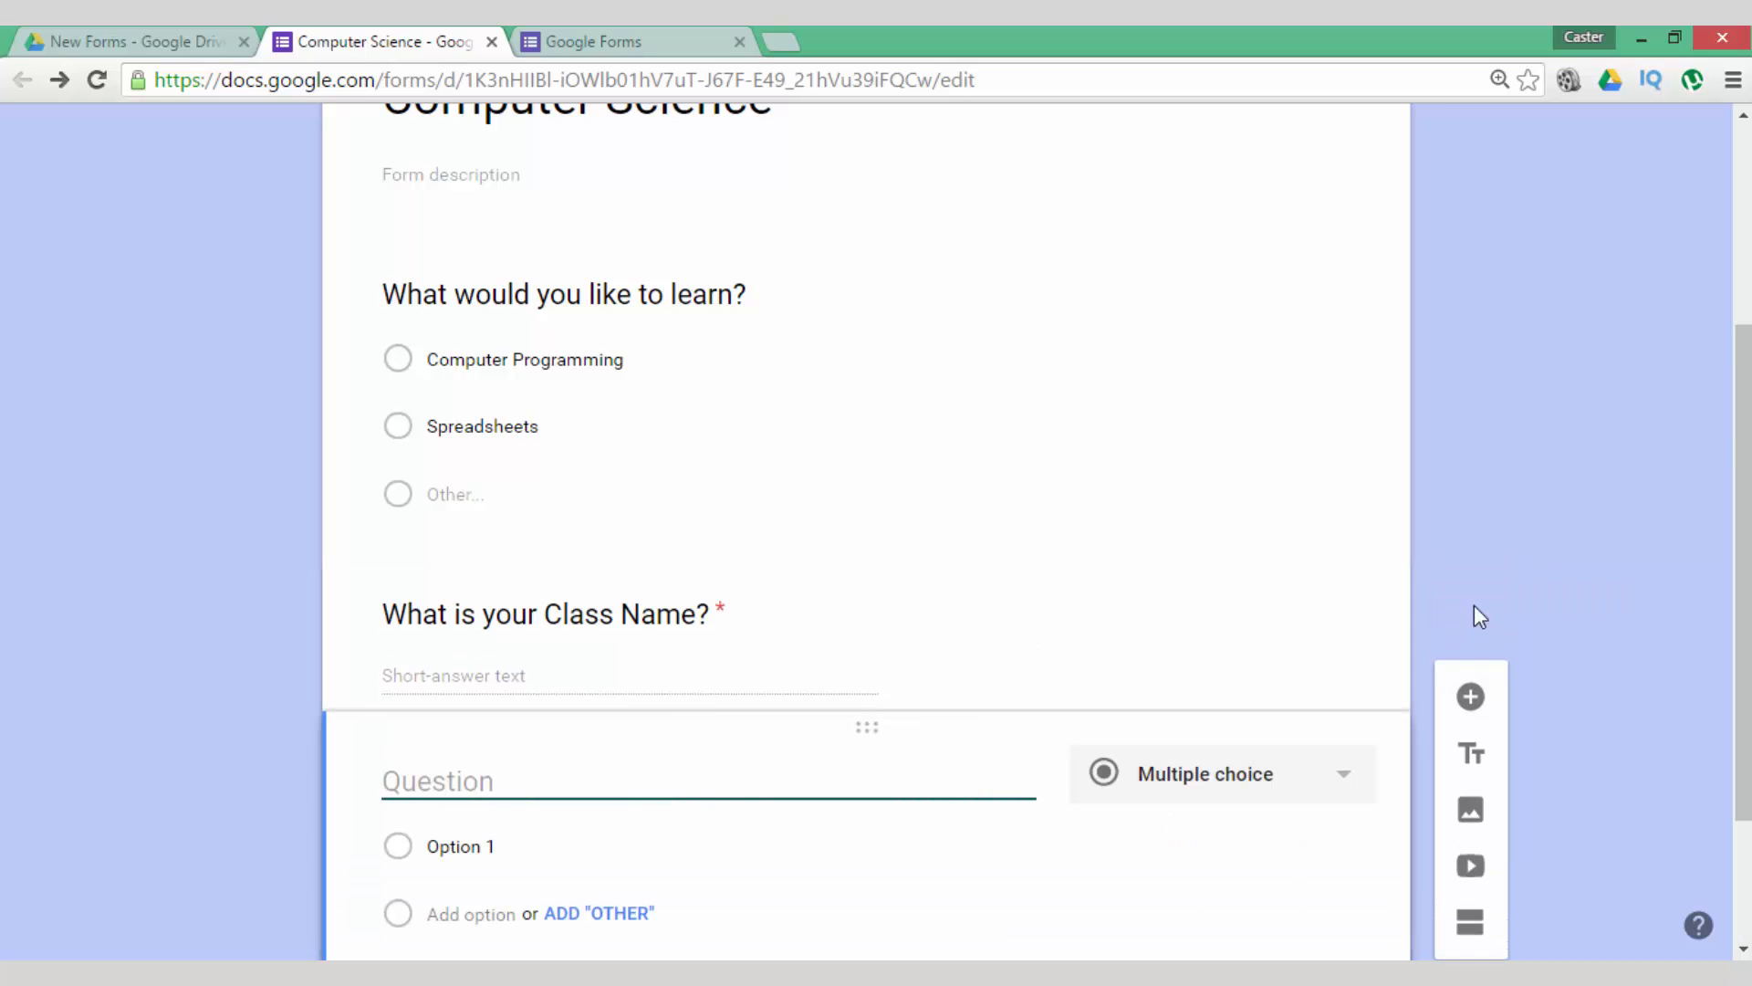
pyautogui.click(1287, 577)
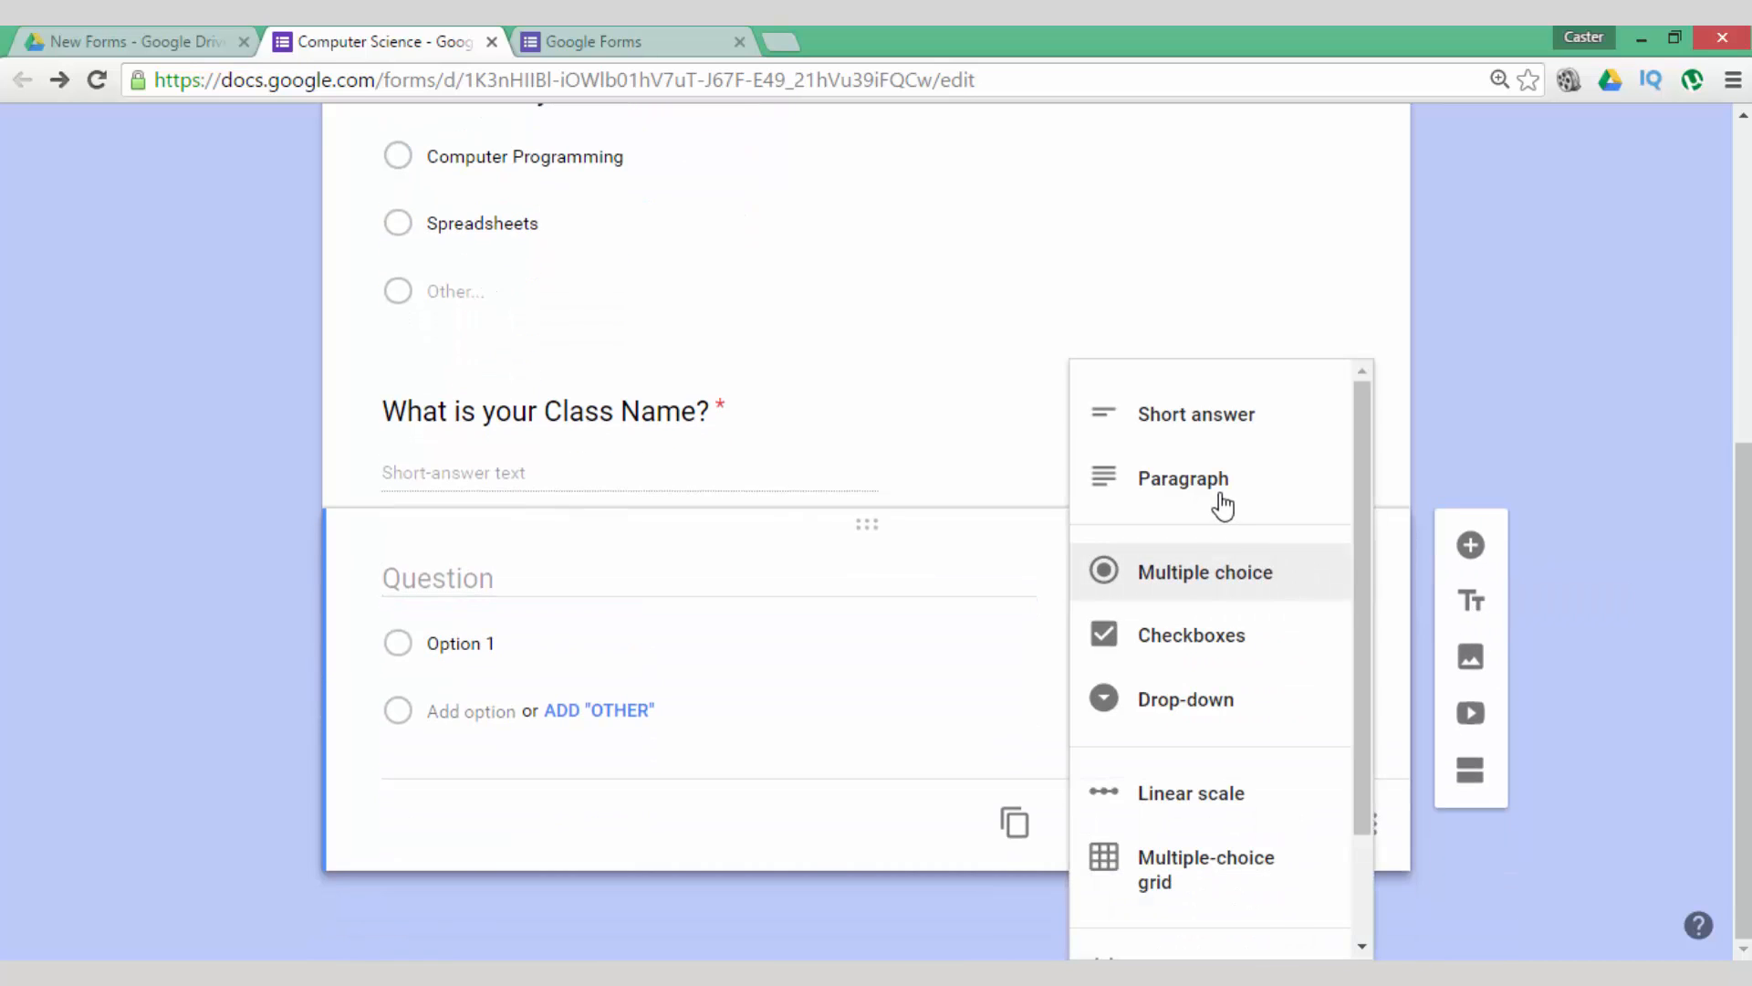
pyautogui.click(1221, 504)
pyautogui.click(470, 633)
pyautogui.write('How do you feel aboutr')
pyautogui.press('BackSpace')
pyautogui.write('Computer Science as a Subjec')
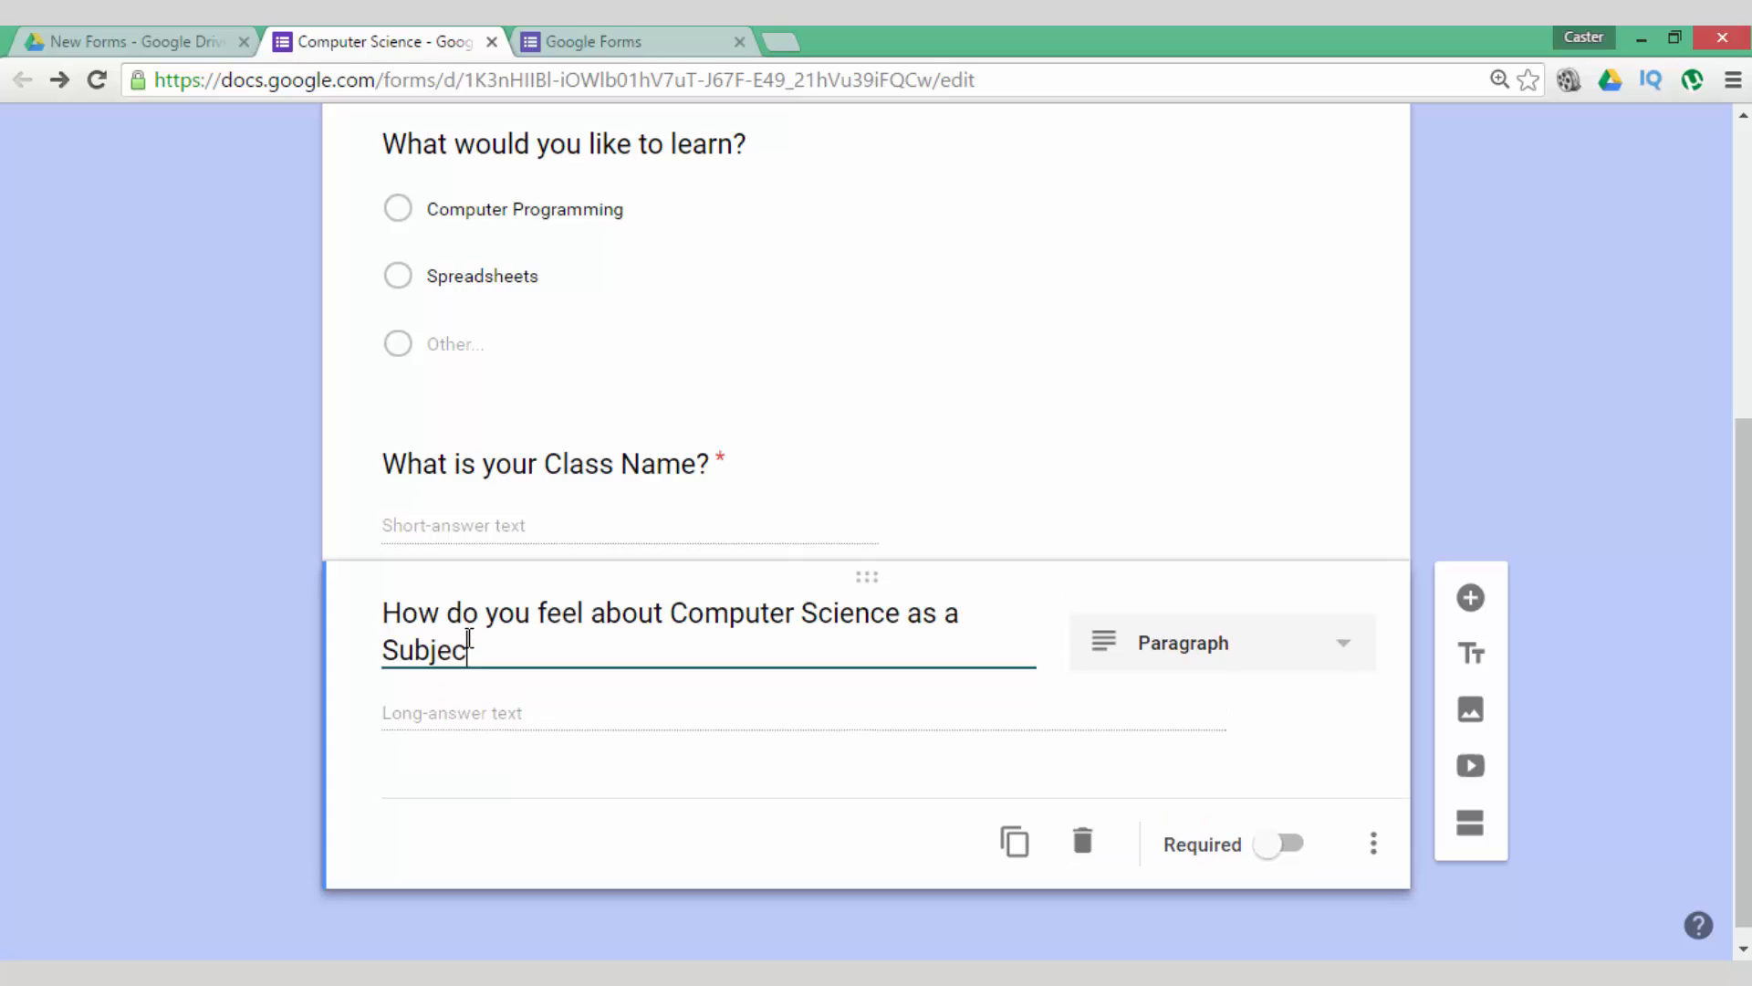
pyautogui.write('t?')
pyautogui.click(218, 633)
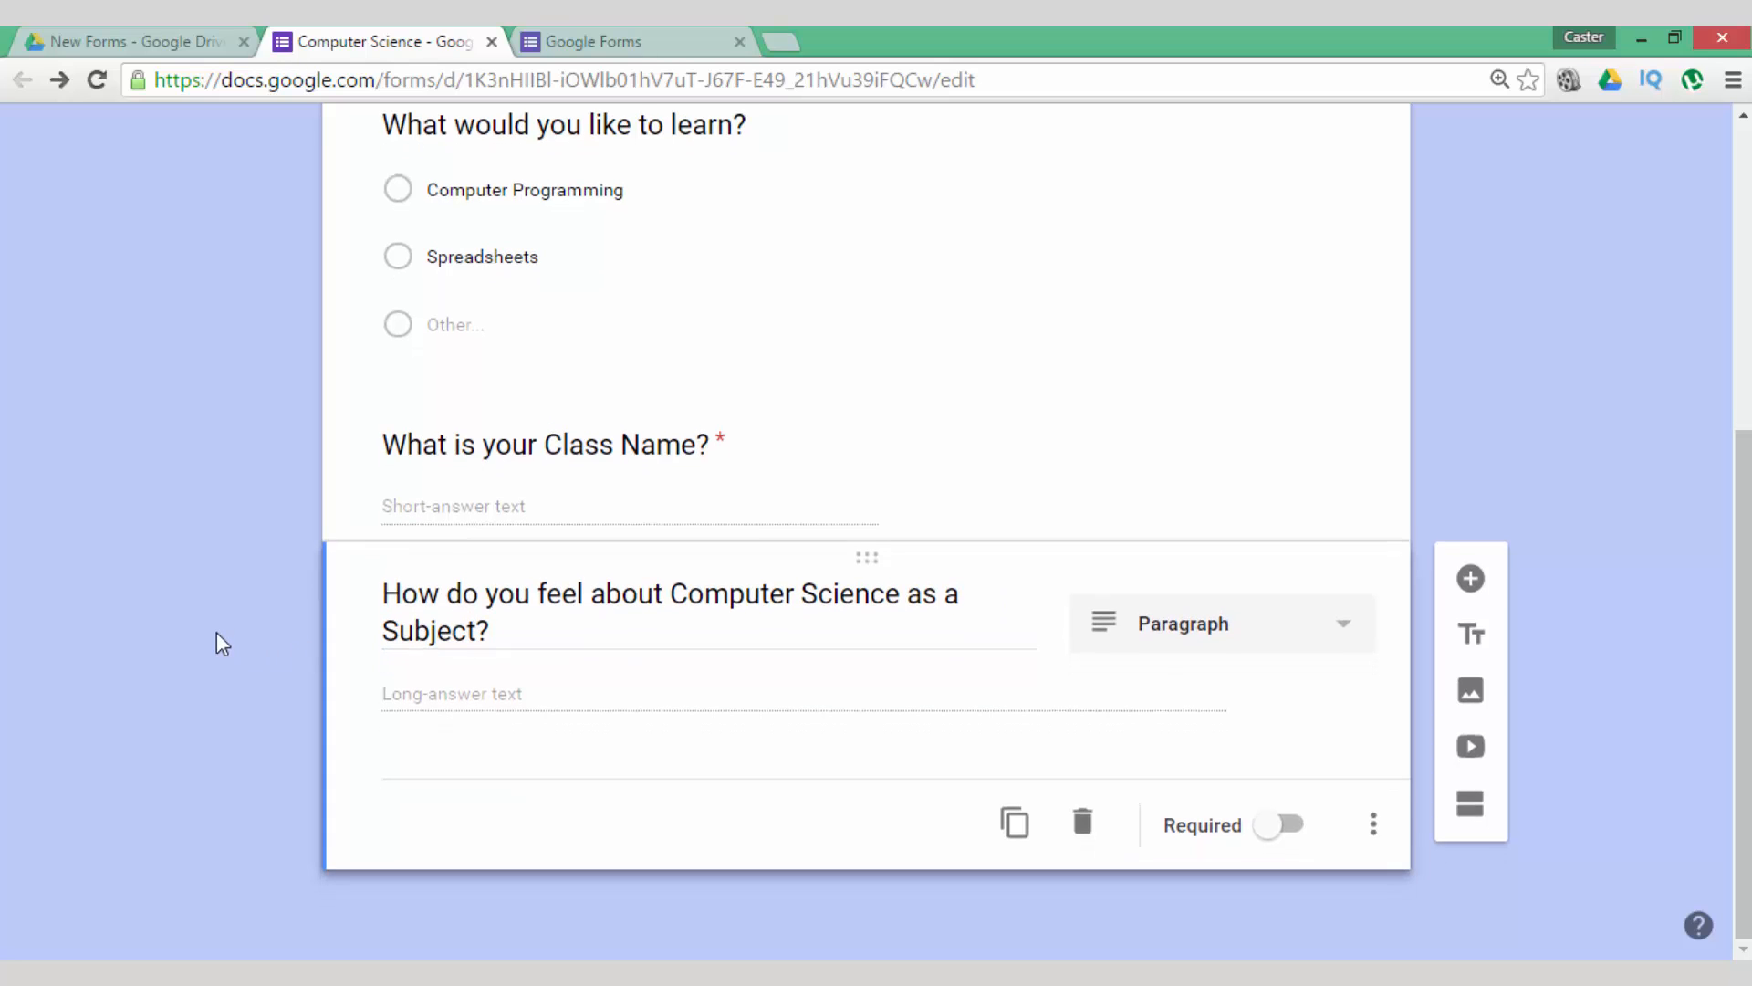
# - Insert a close-up laptop keyboard photo found by an image search for 'keyboard'
pyautogui.click(1474, 694)
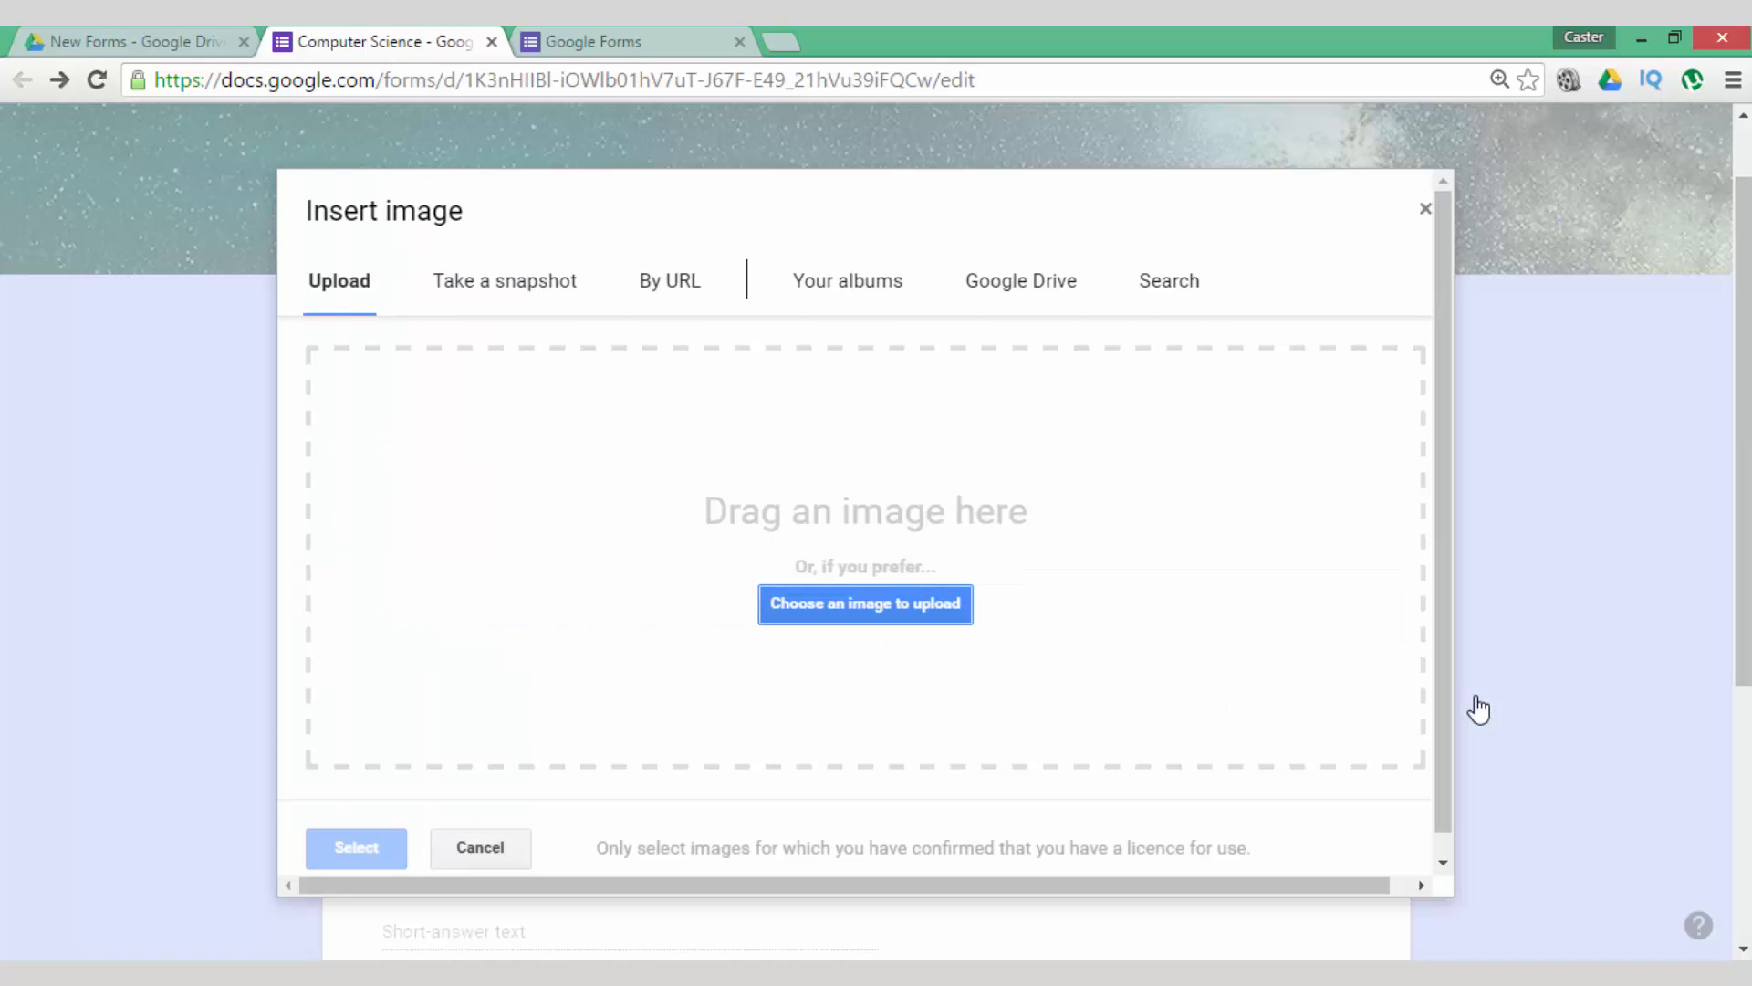
pyautogui.click(1166, 288)
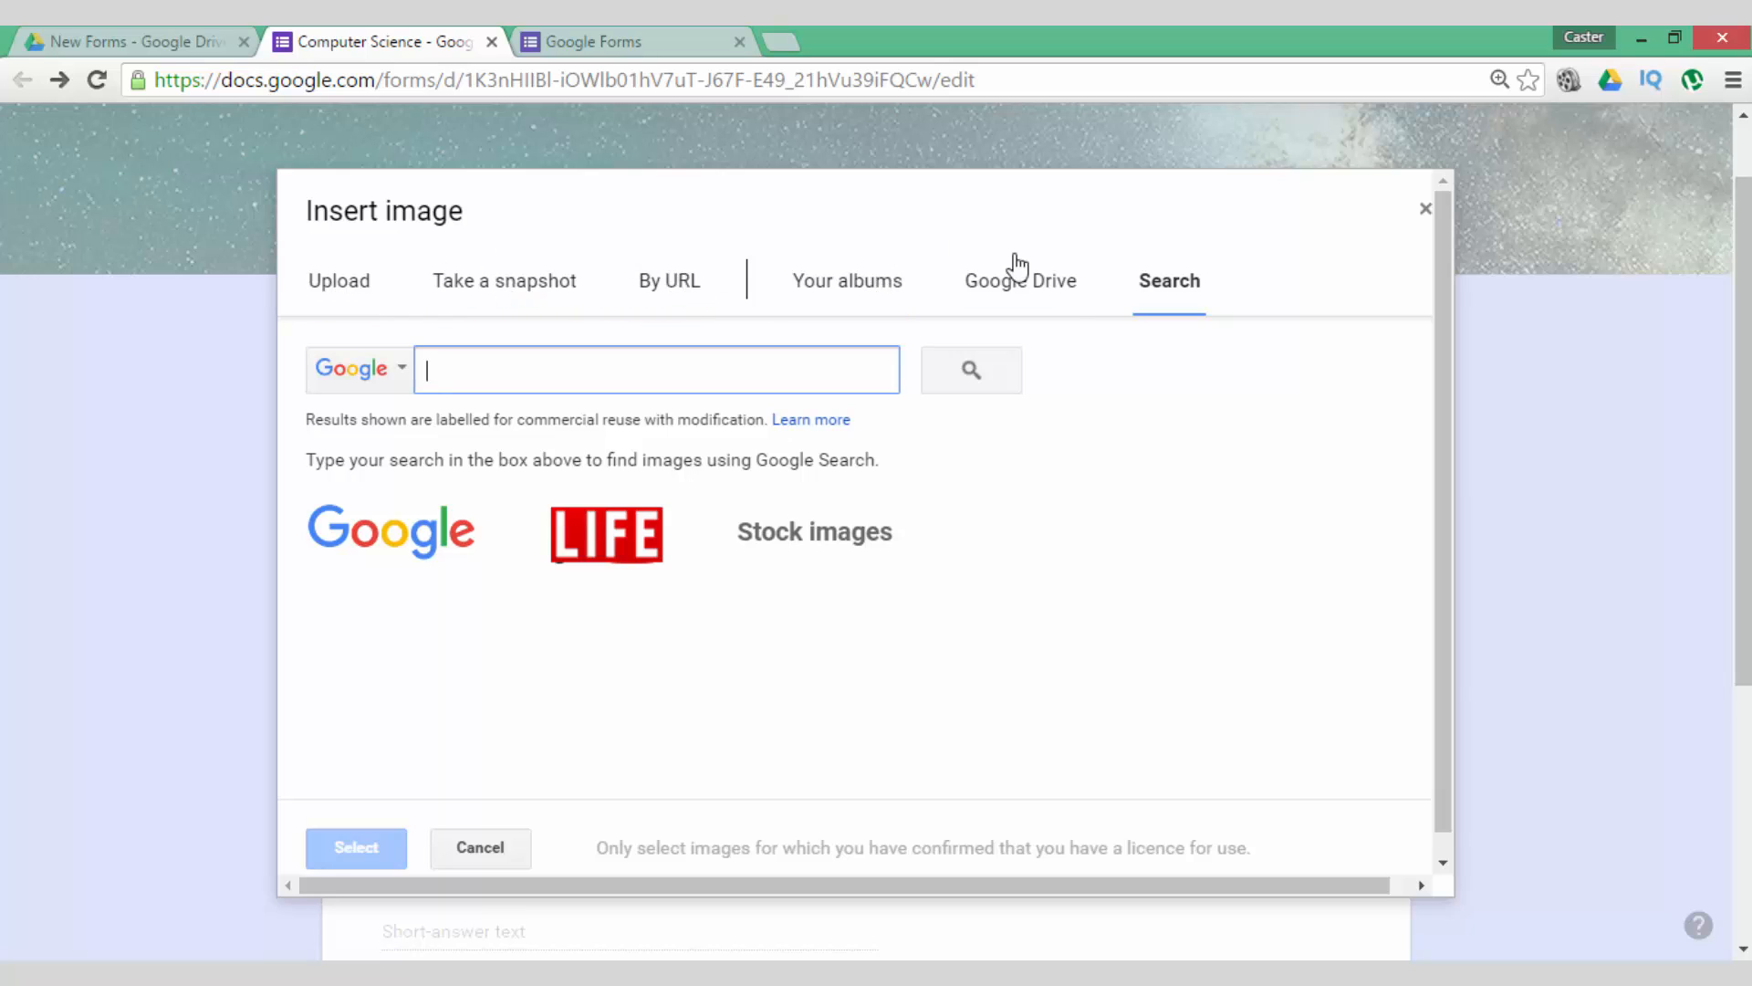
pyautogui.press('super+c')
pyautogui.click(846, 384)
pyautogui.write('keyboard')
pyautogui.click(1015, 369)
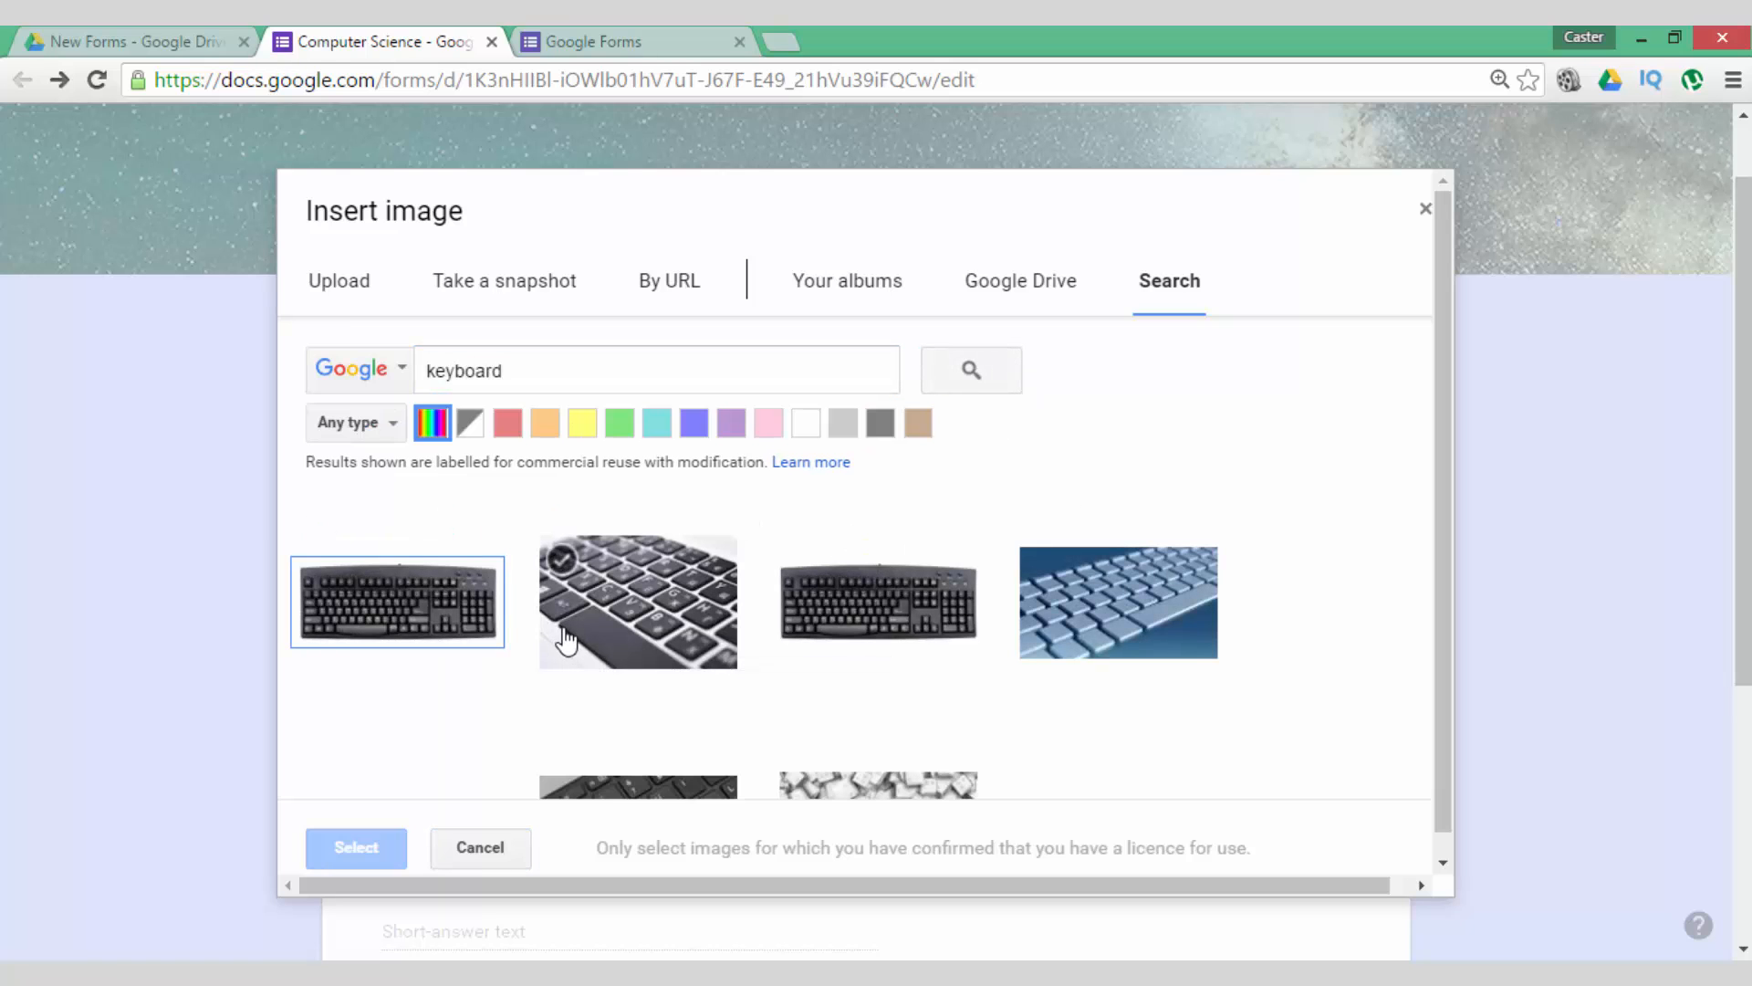
pyautogui.click(565, 637)
pyautogui.click(360, 848)
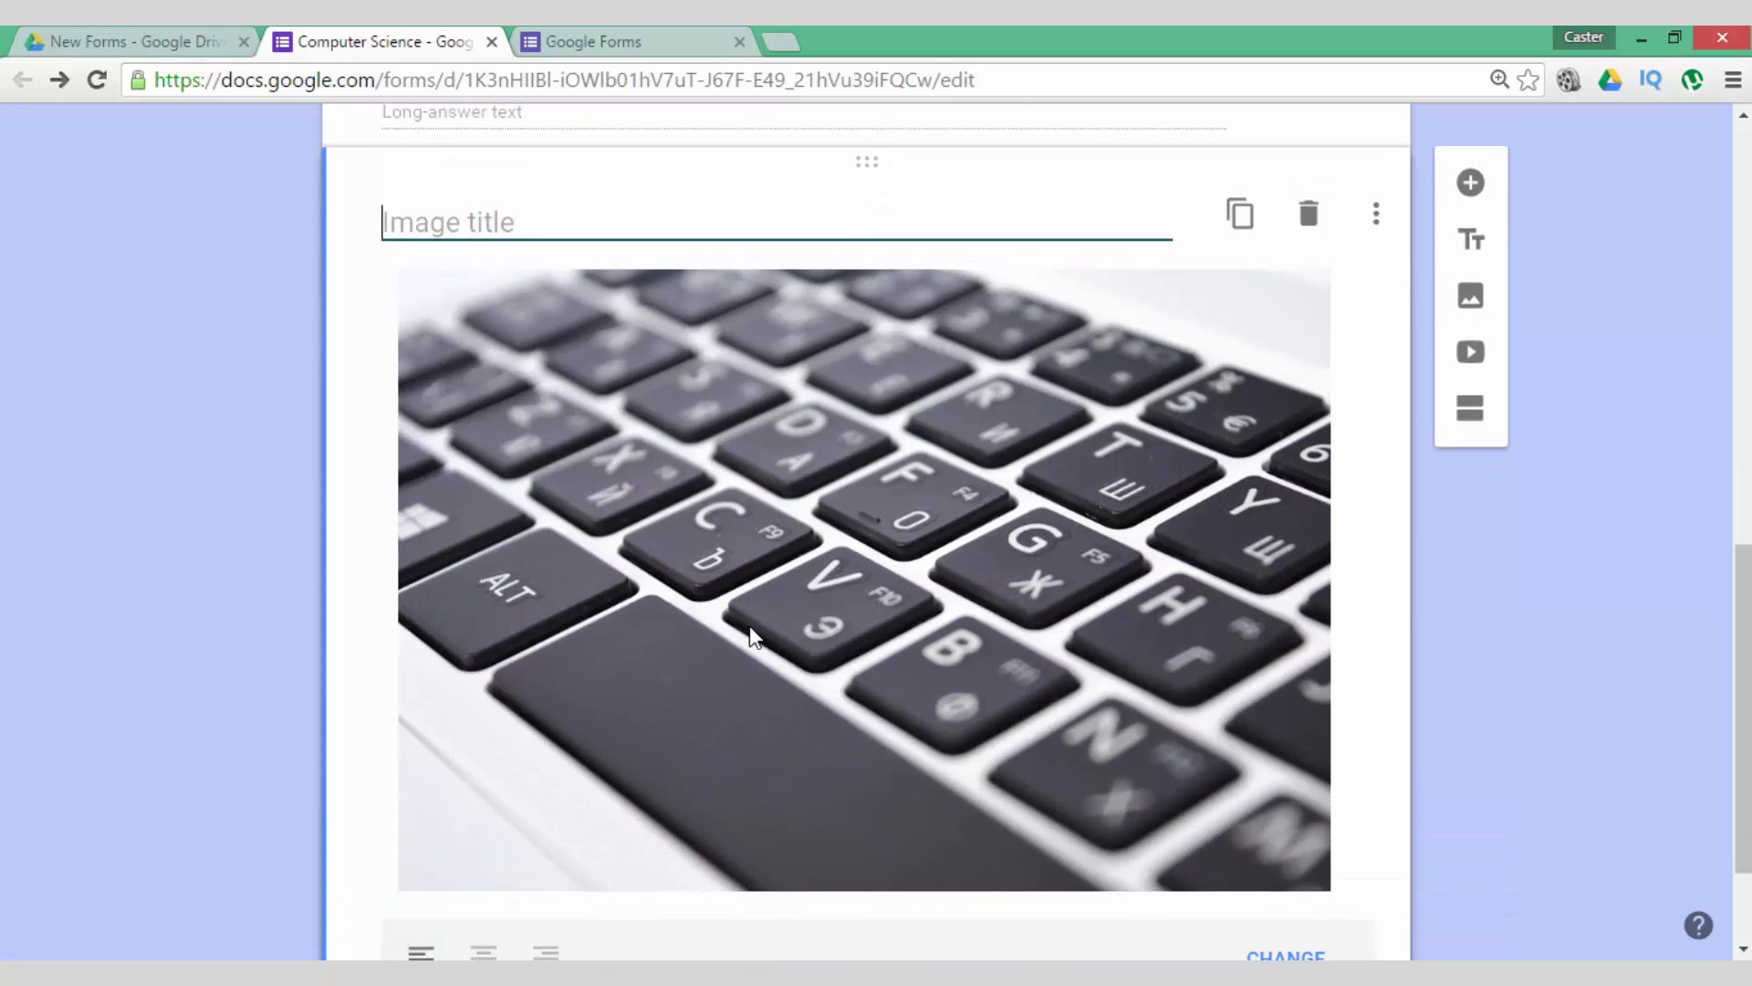
pyautogui.scroll(-2, 823, 534)
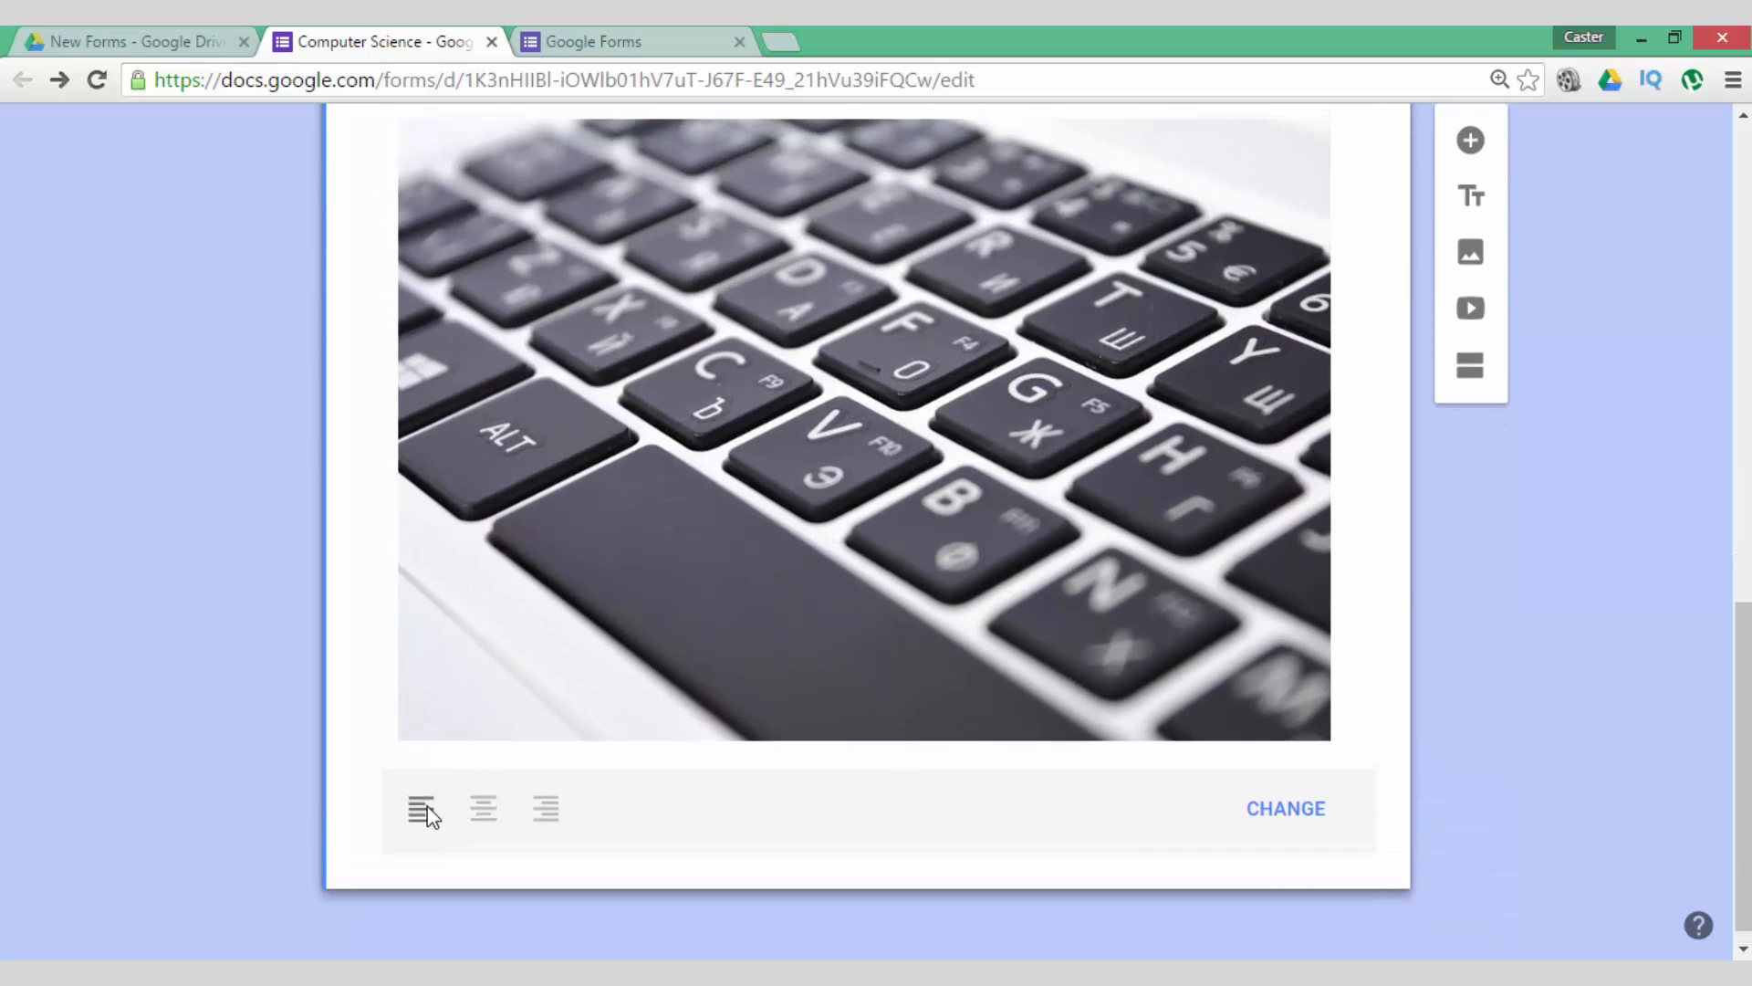
# - Centre the keyboard image and title it 'What is the image below?'
pyautogui.click(485, 808)
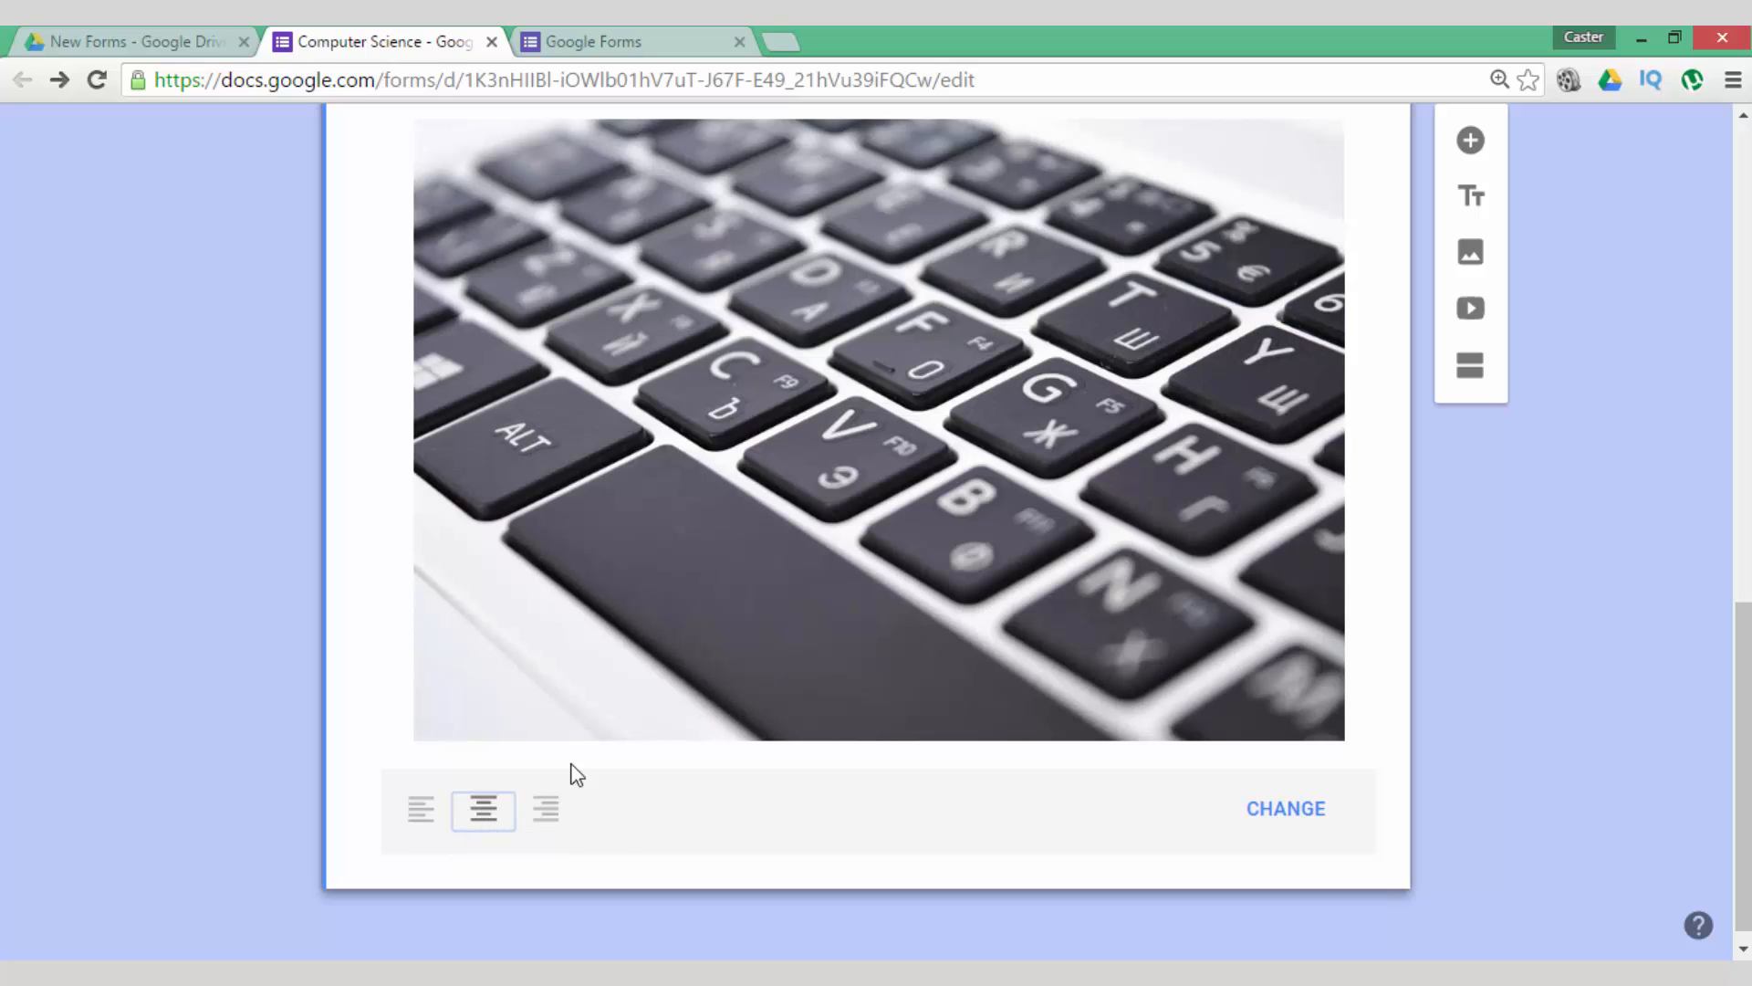
pyautogui.scroll(3, 944, 651)
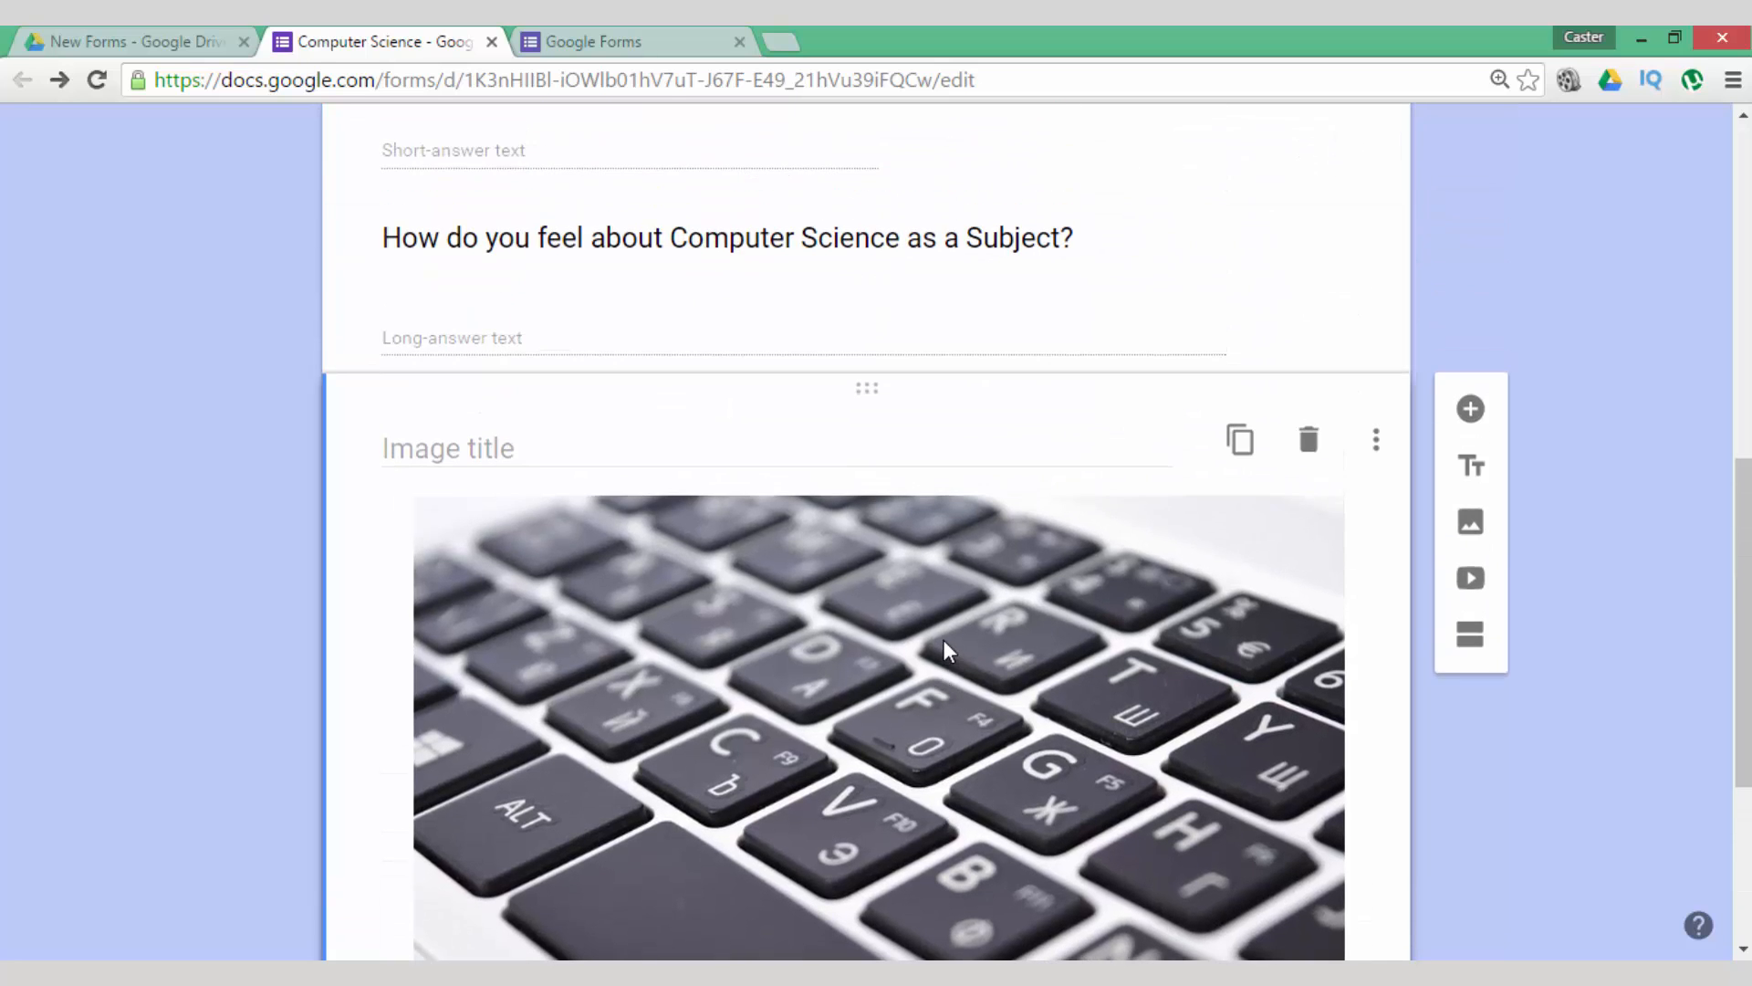
pyautogui.scroll(-1, 944, 640)
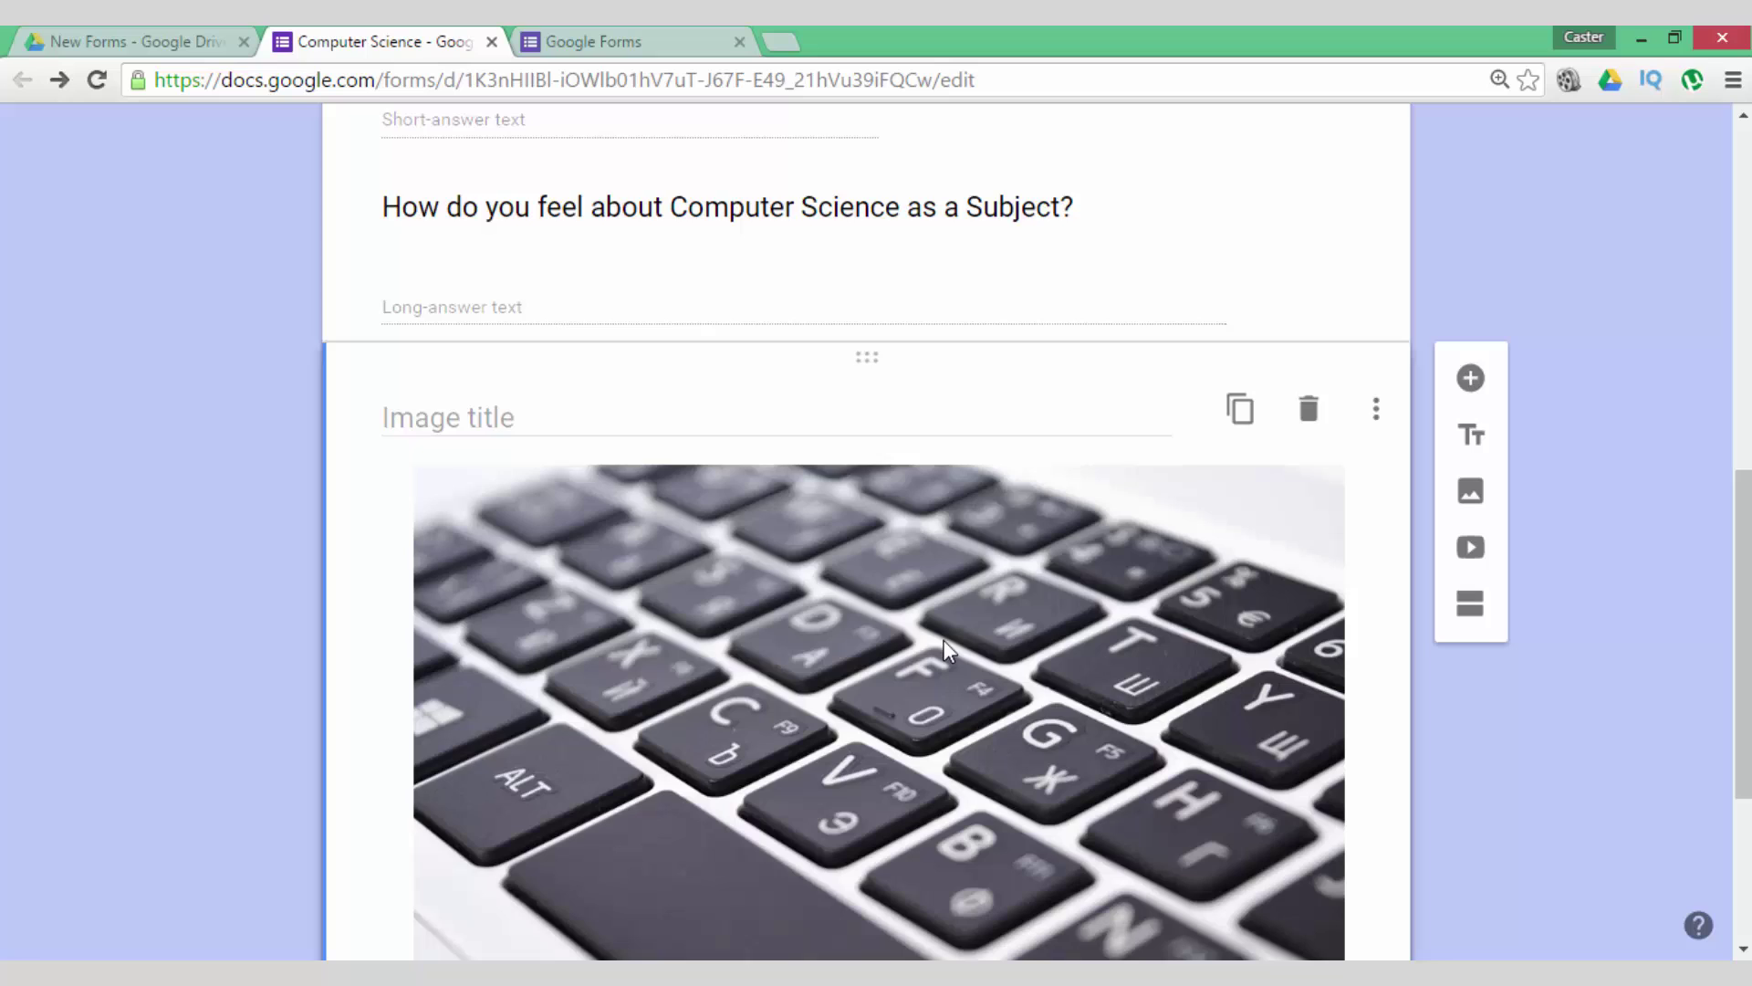
pyautogui.click(572, 421)
pyautogui.write('Wh')
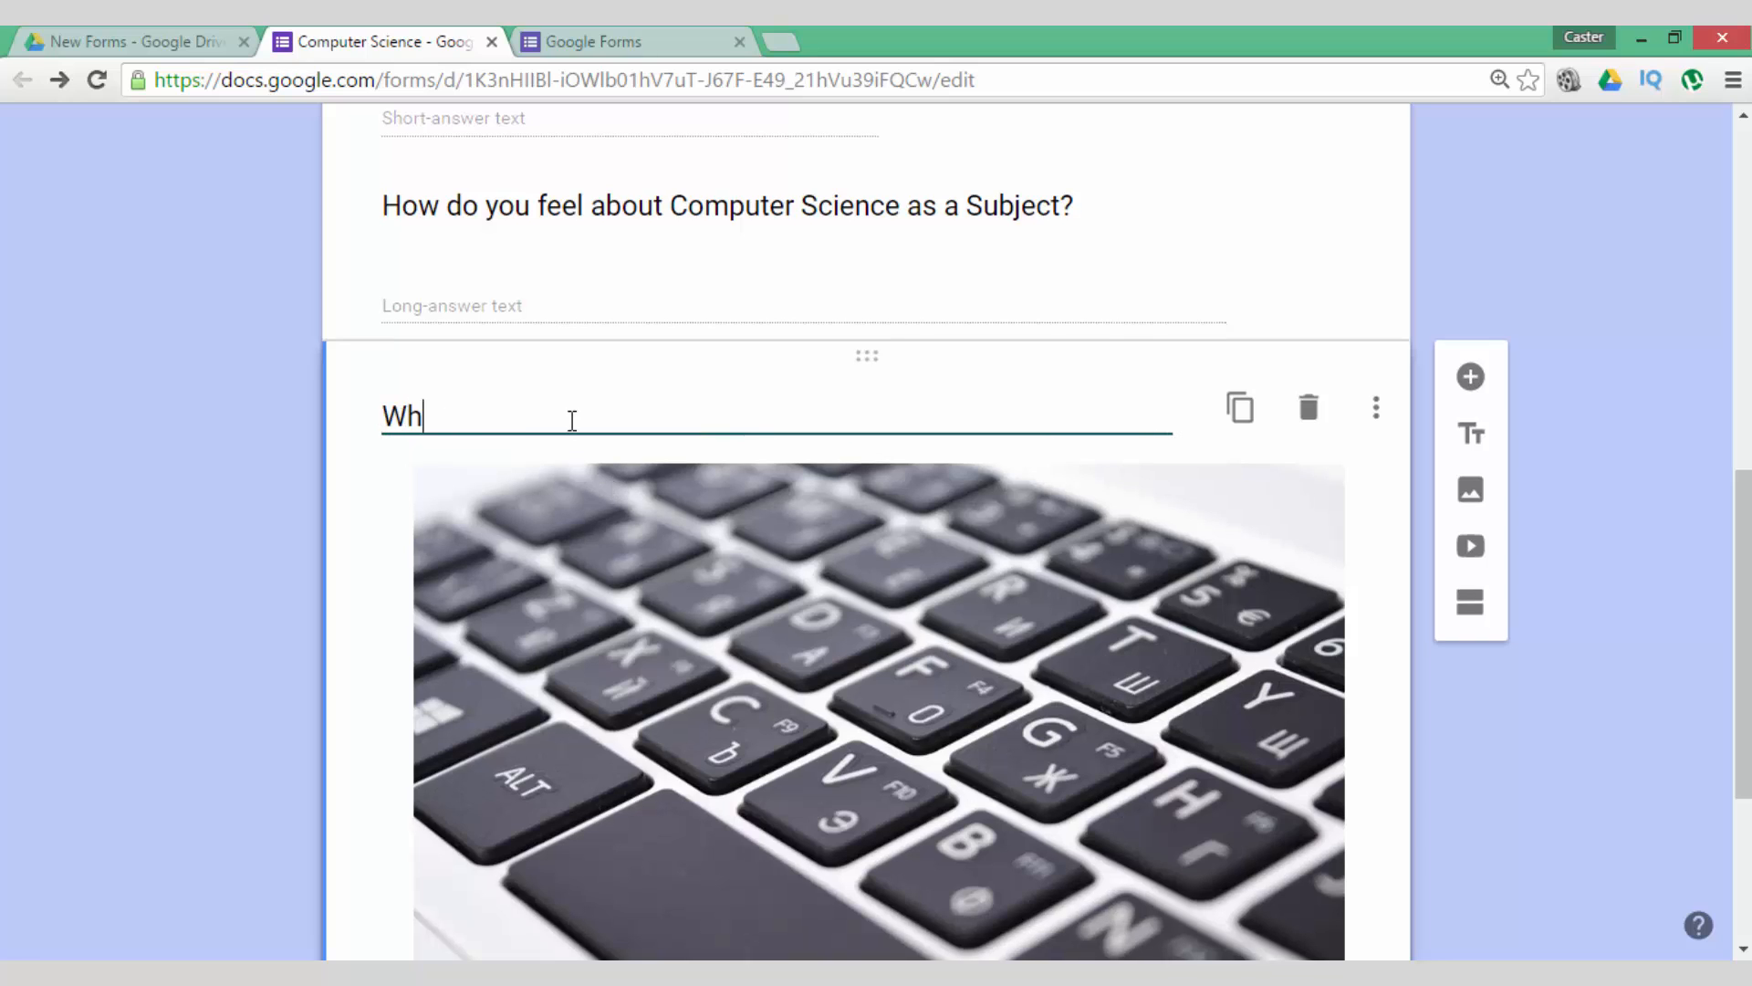
pyautogui.write('at is the image below?')
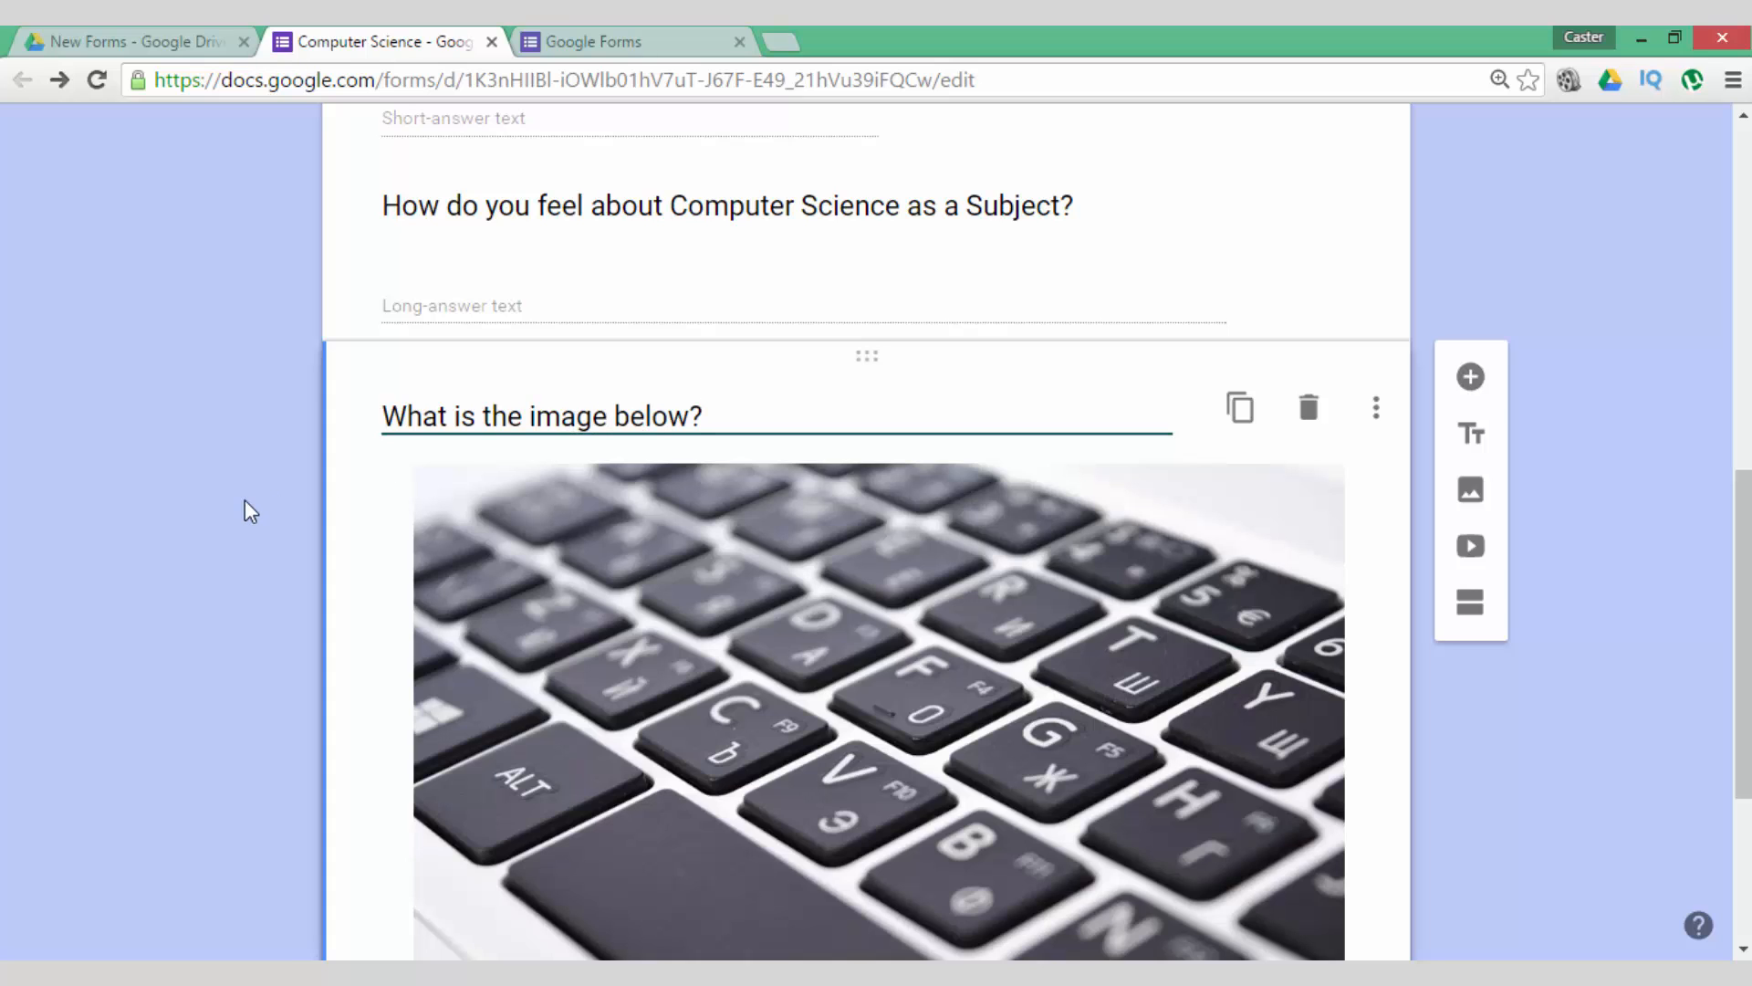
pyautogui.click(245, 500)
pyautogui.scroll(-3, 245, 500)
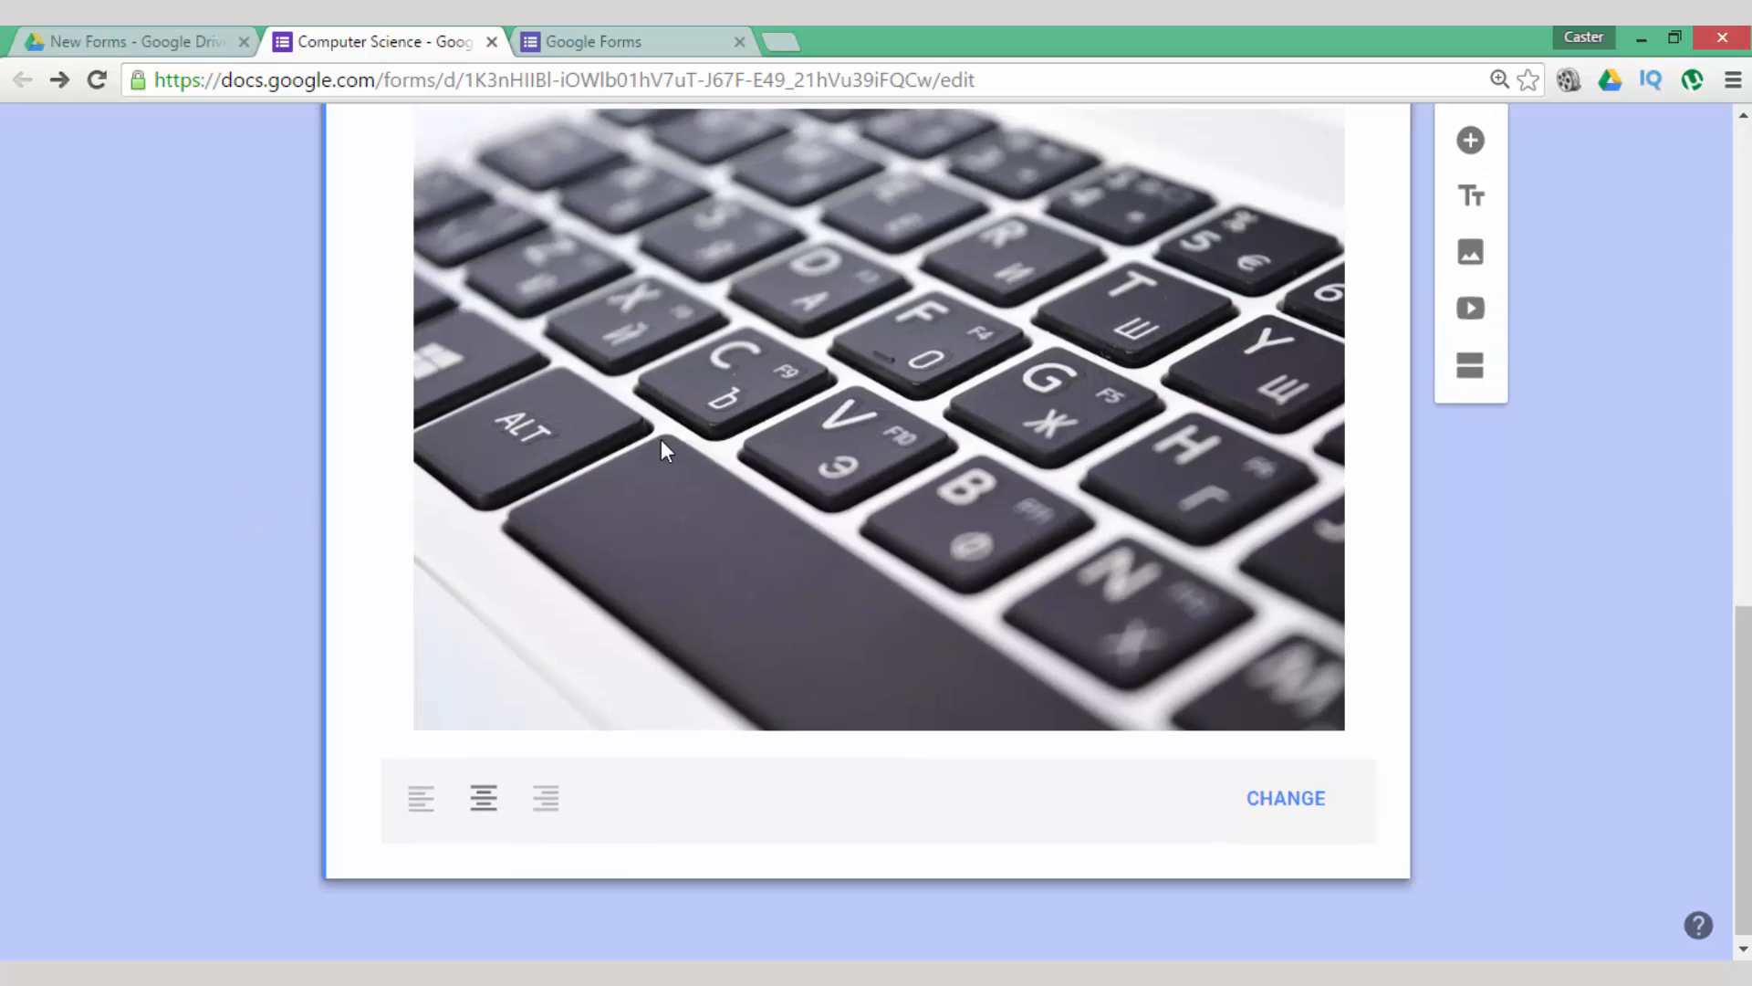
pyautogui.scroll(1, 1111, 439)
pyautogui.scroll(1, 1113, 436)
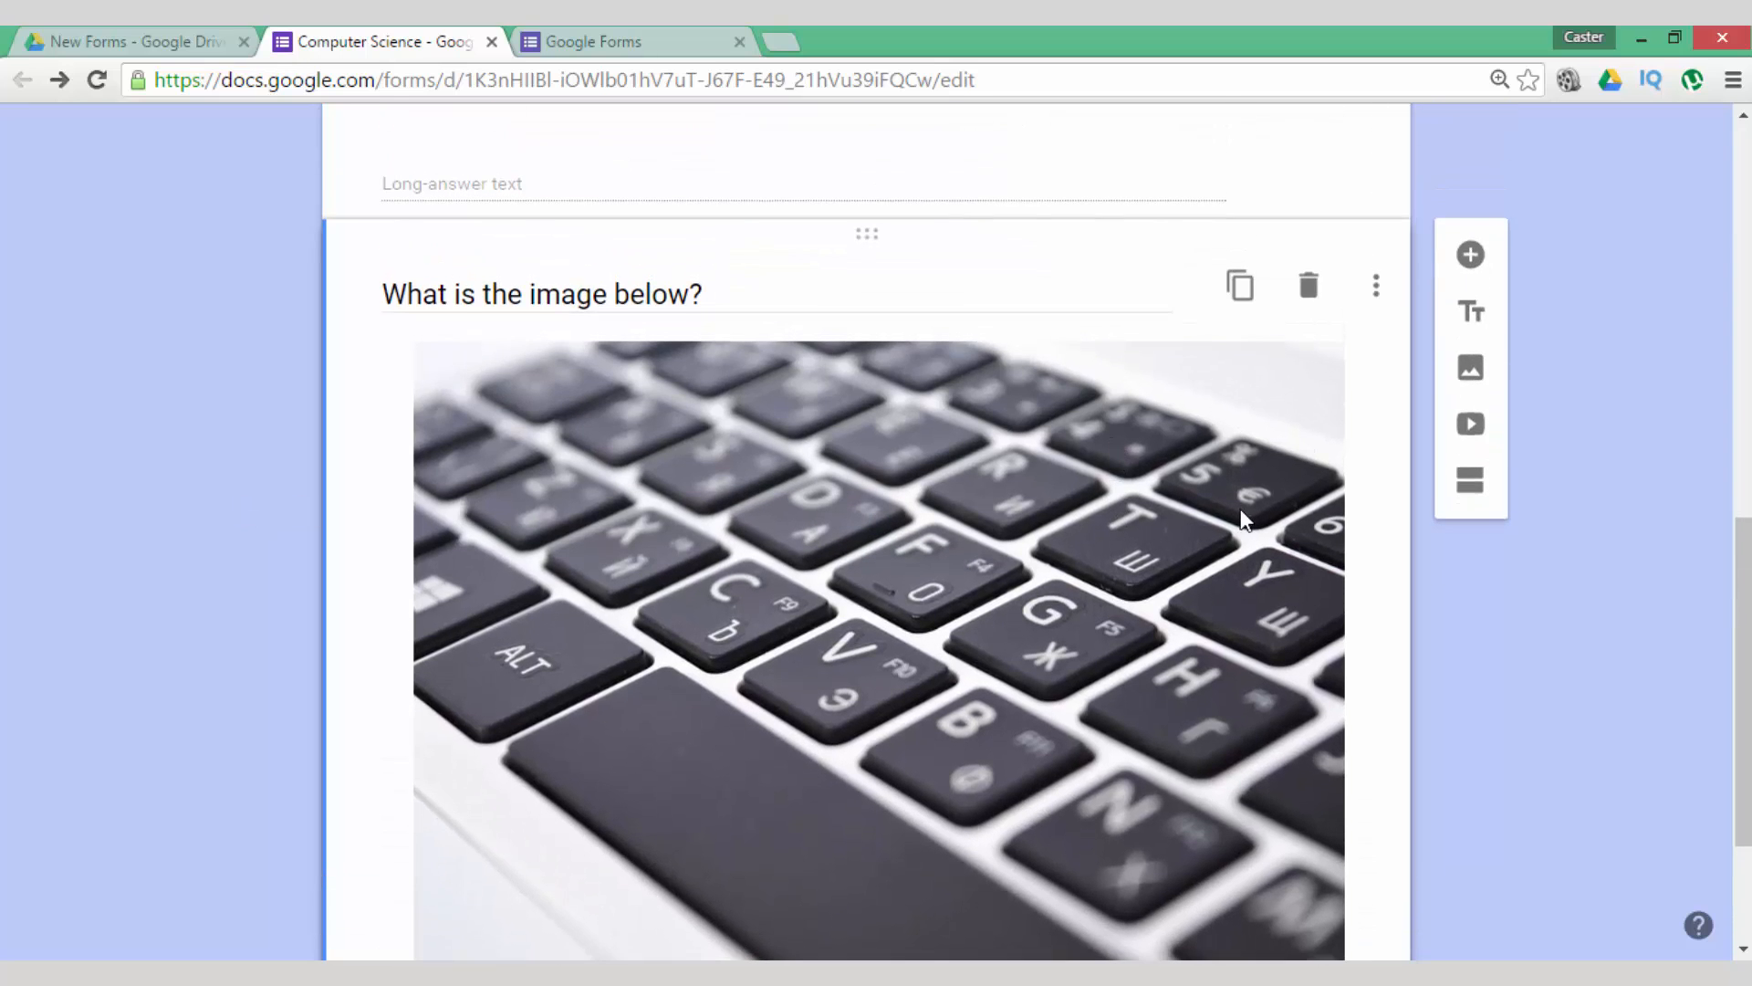
pyautogui.scroll(-1, 1242, 508)
pyautogui.scroll(-1, 1241, 518)
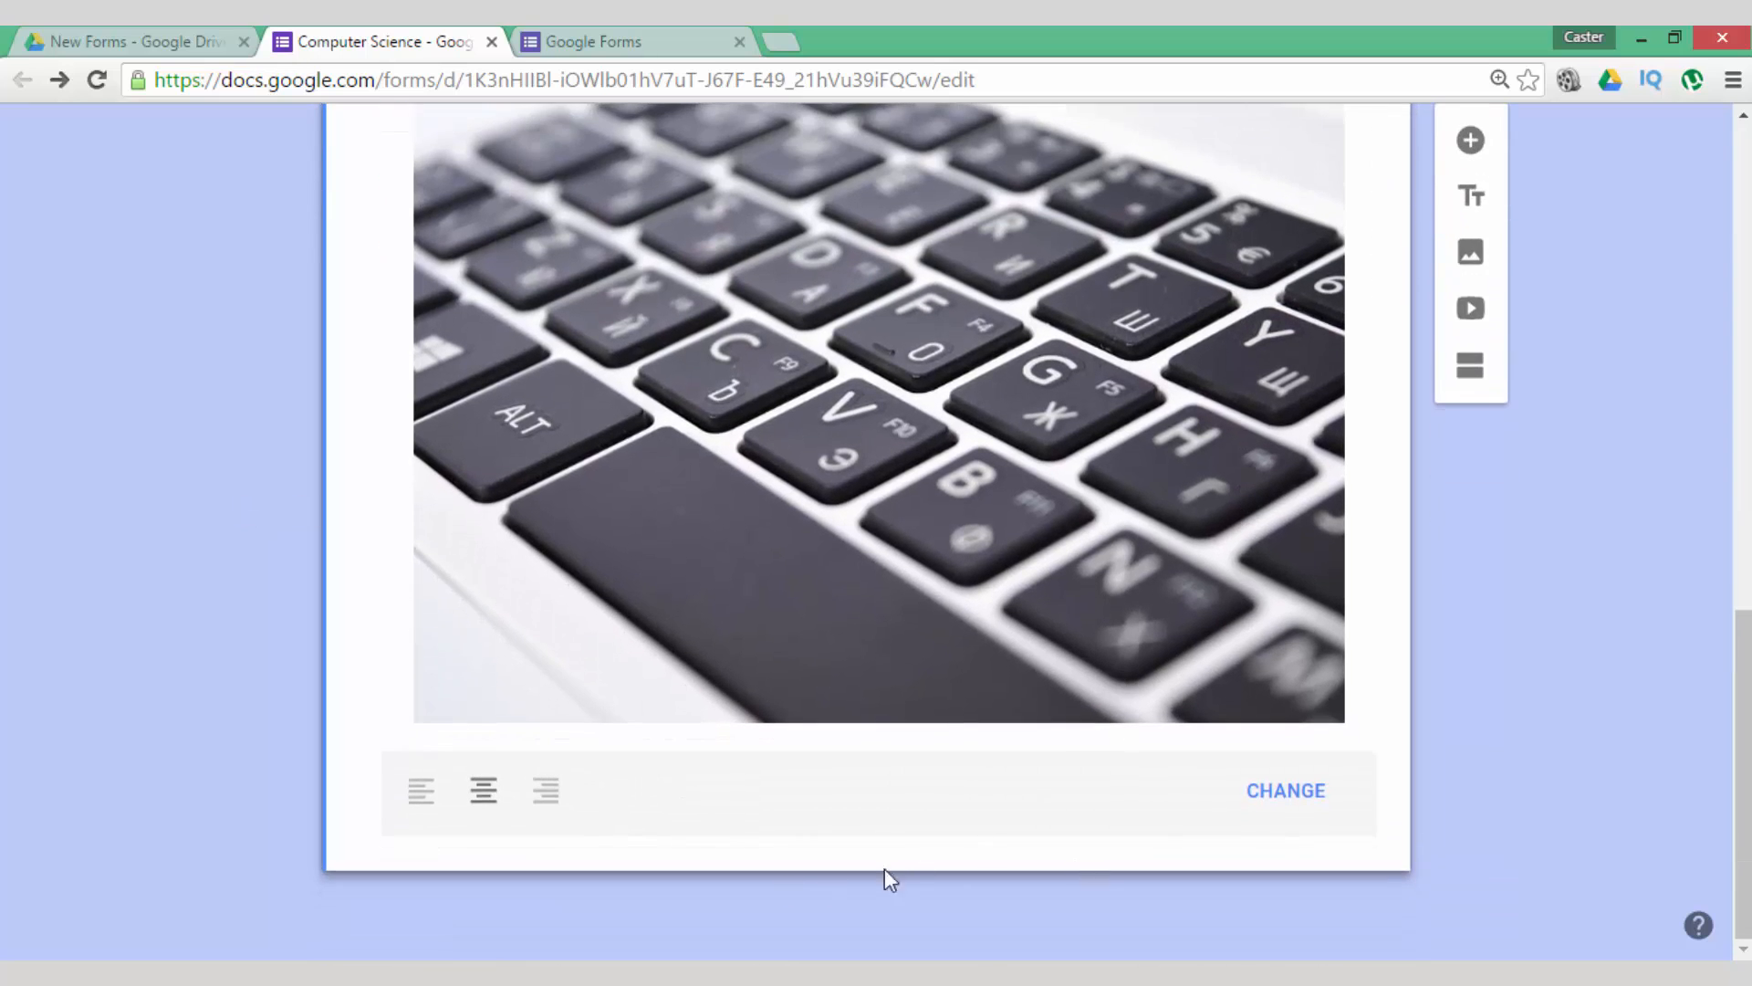
pyautogui.scroll(1, 1493, 516)
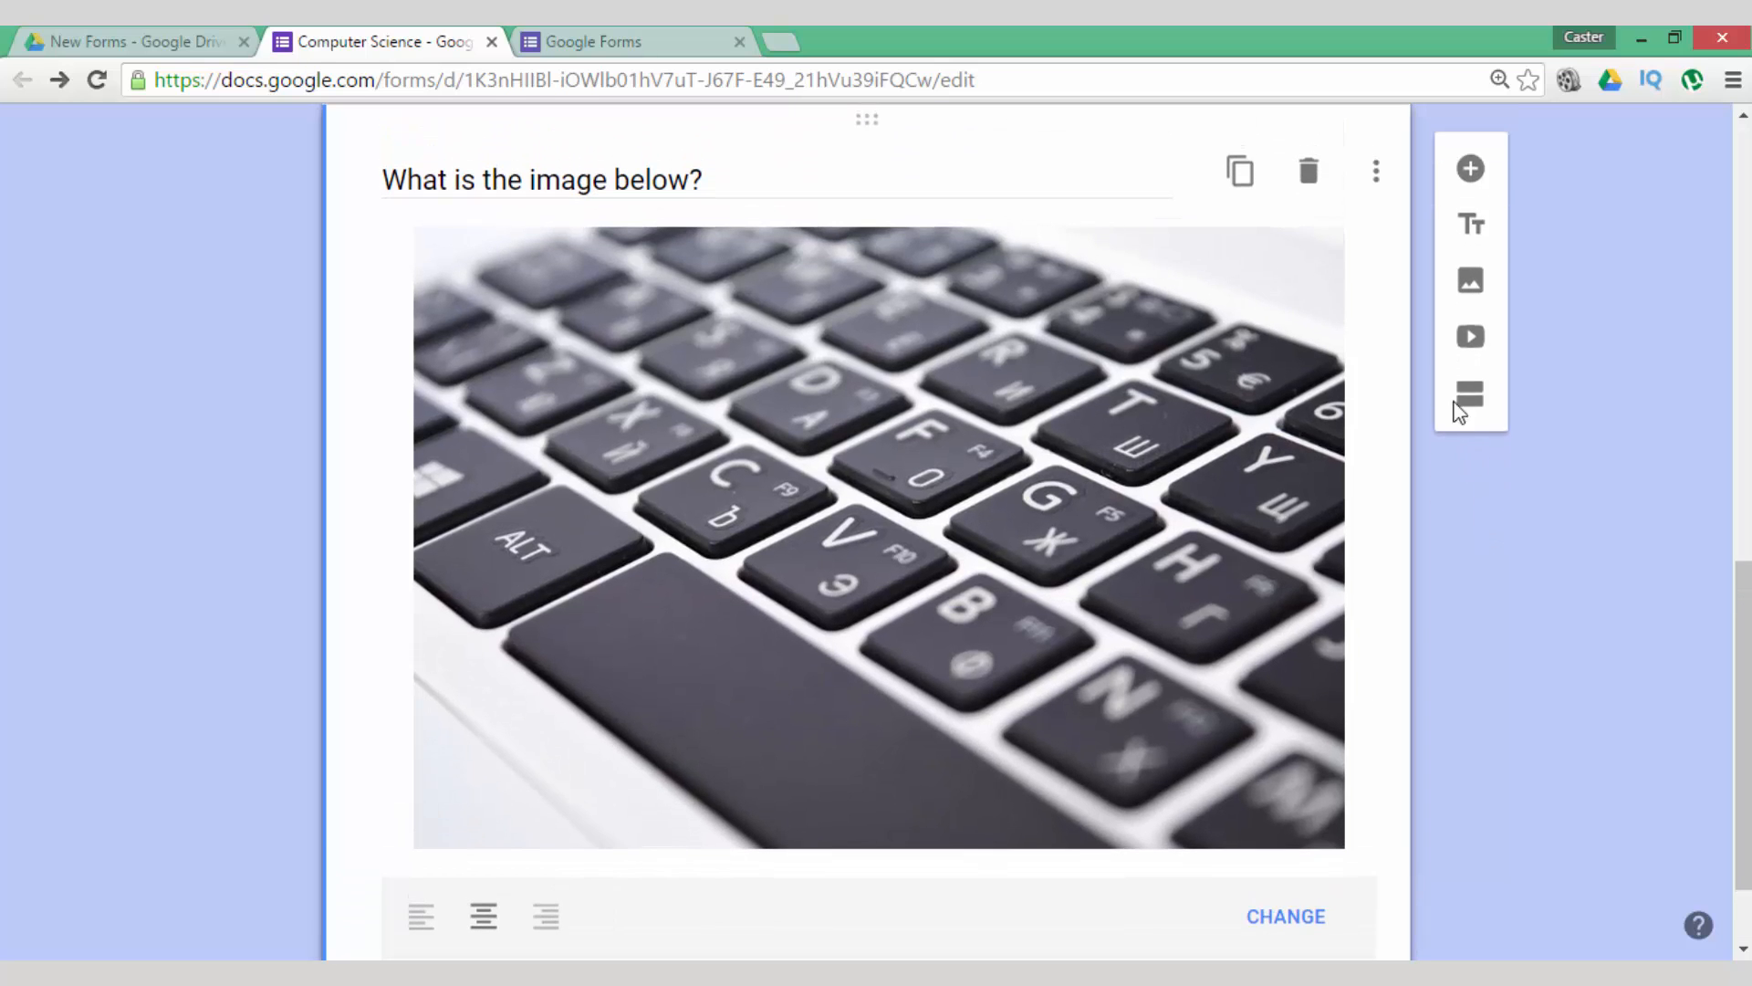
# - Add a short-answer question 'The Image is a' below the keyboard image
pyautogui.click(1471, 156)
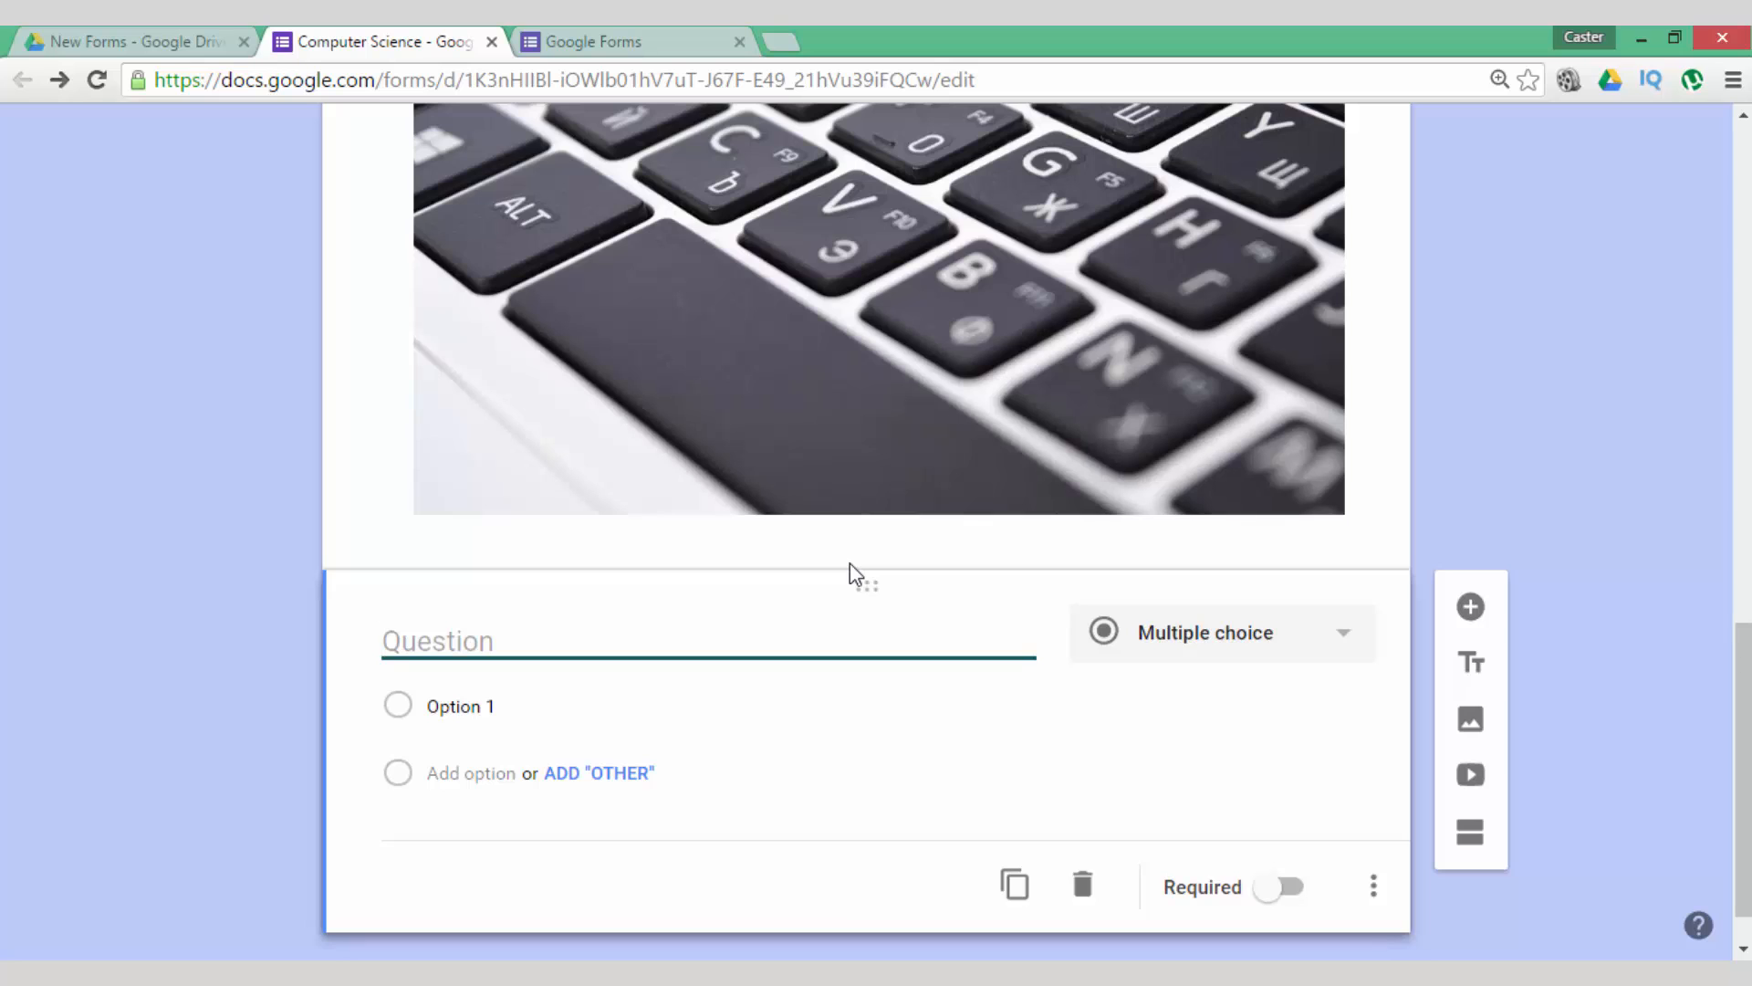
pyautogui.click(1241, 641)
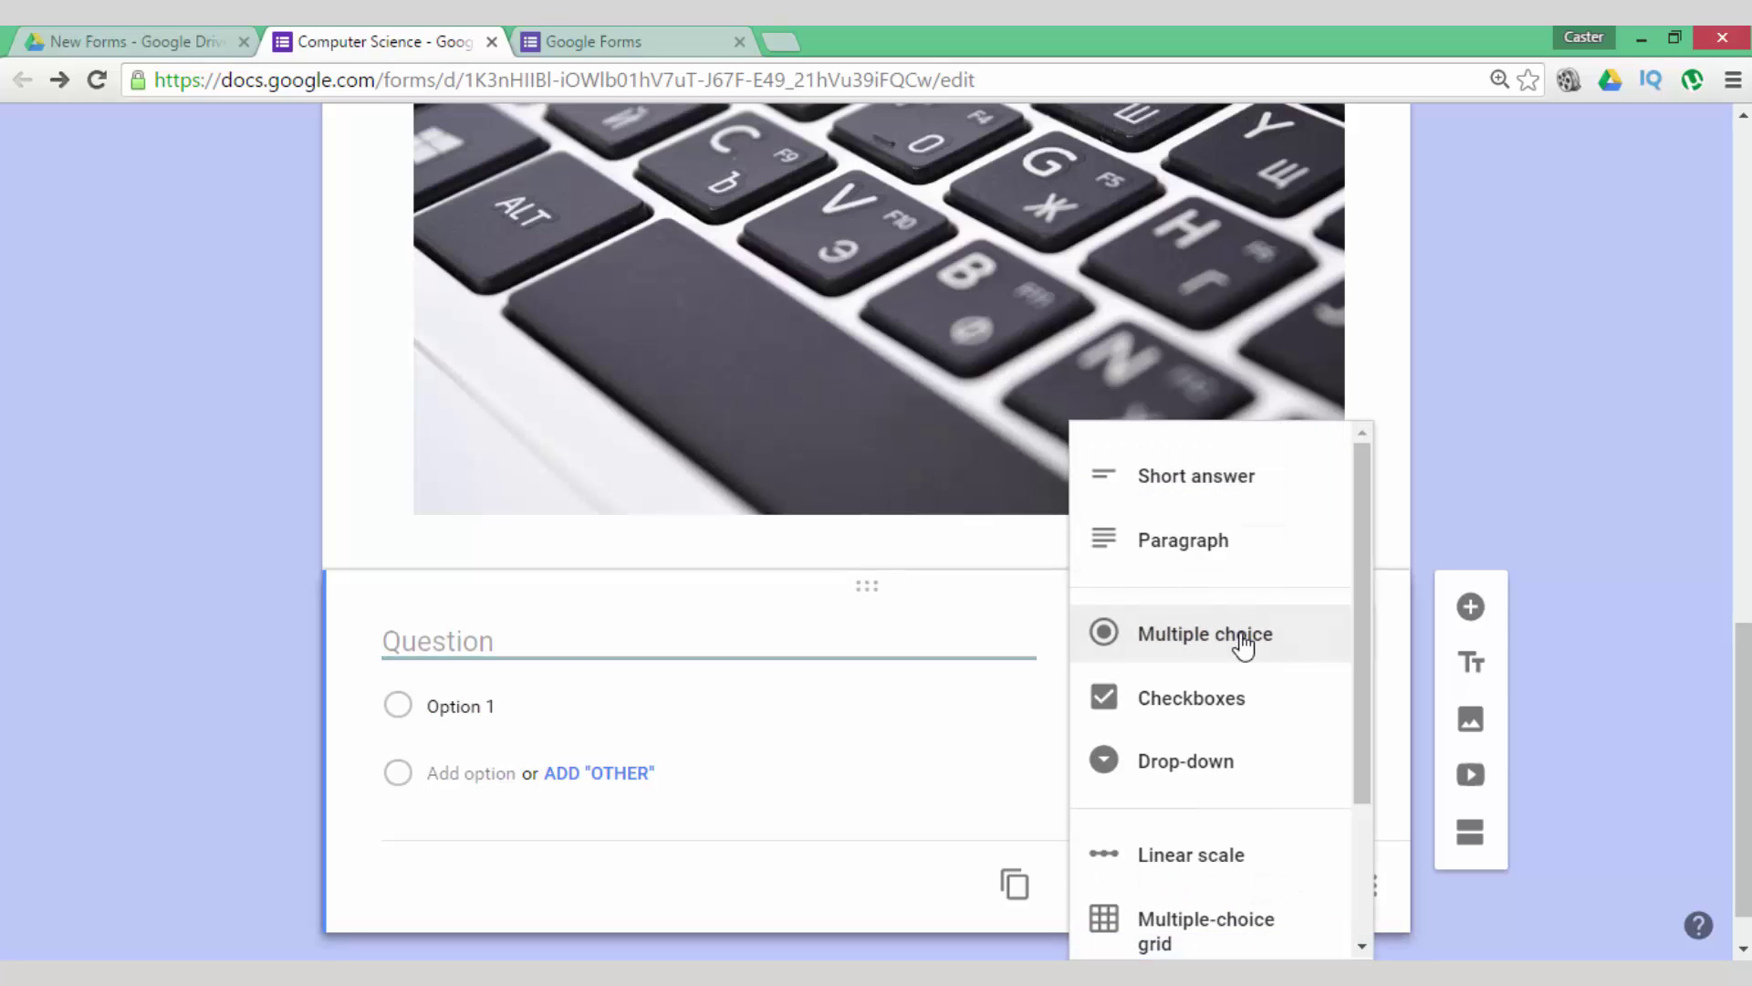
pyautogui.click(1215, 485)
pyautogui.click(594, 642)
pyautogui.write('The Image is a')
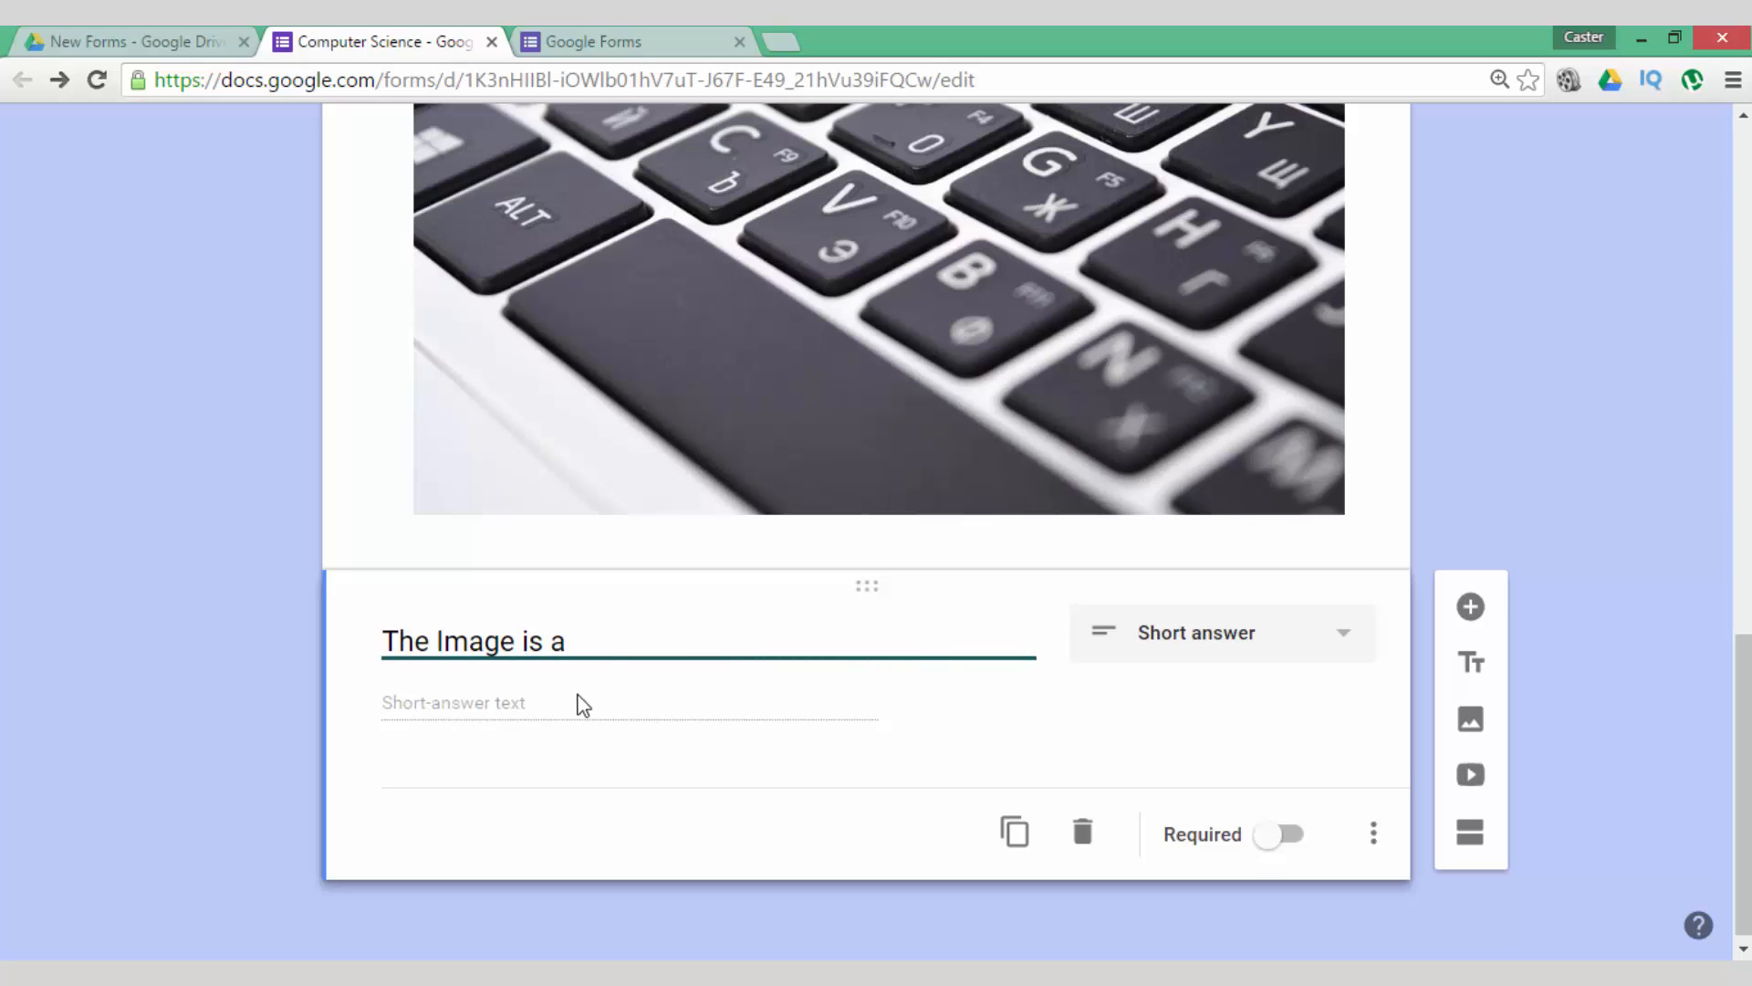
pyautogui.click(574, 711)
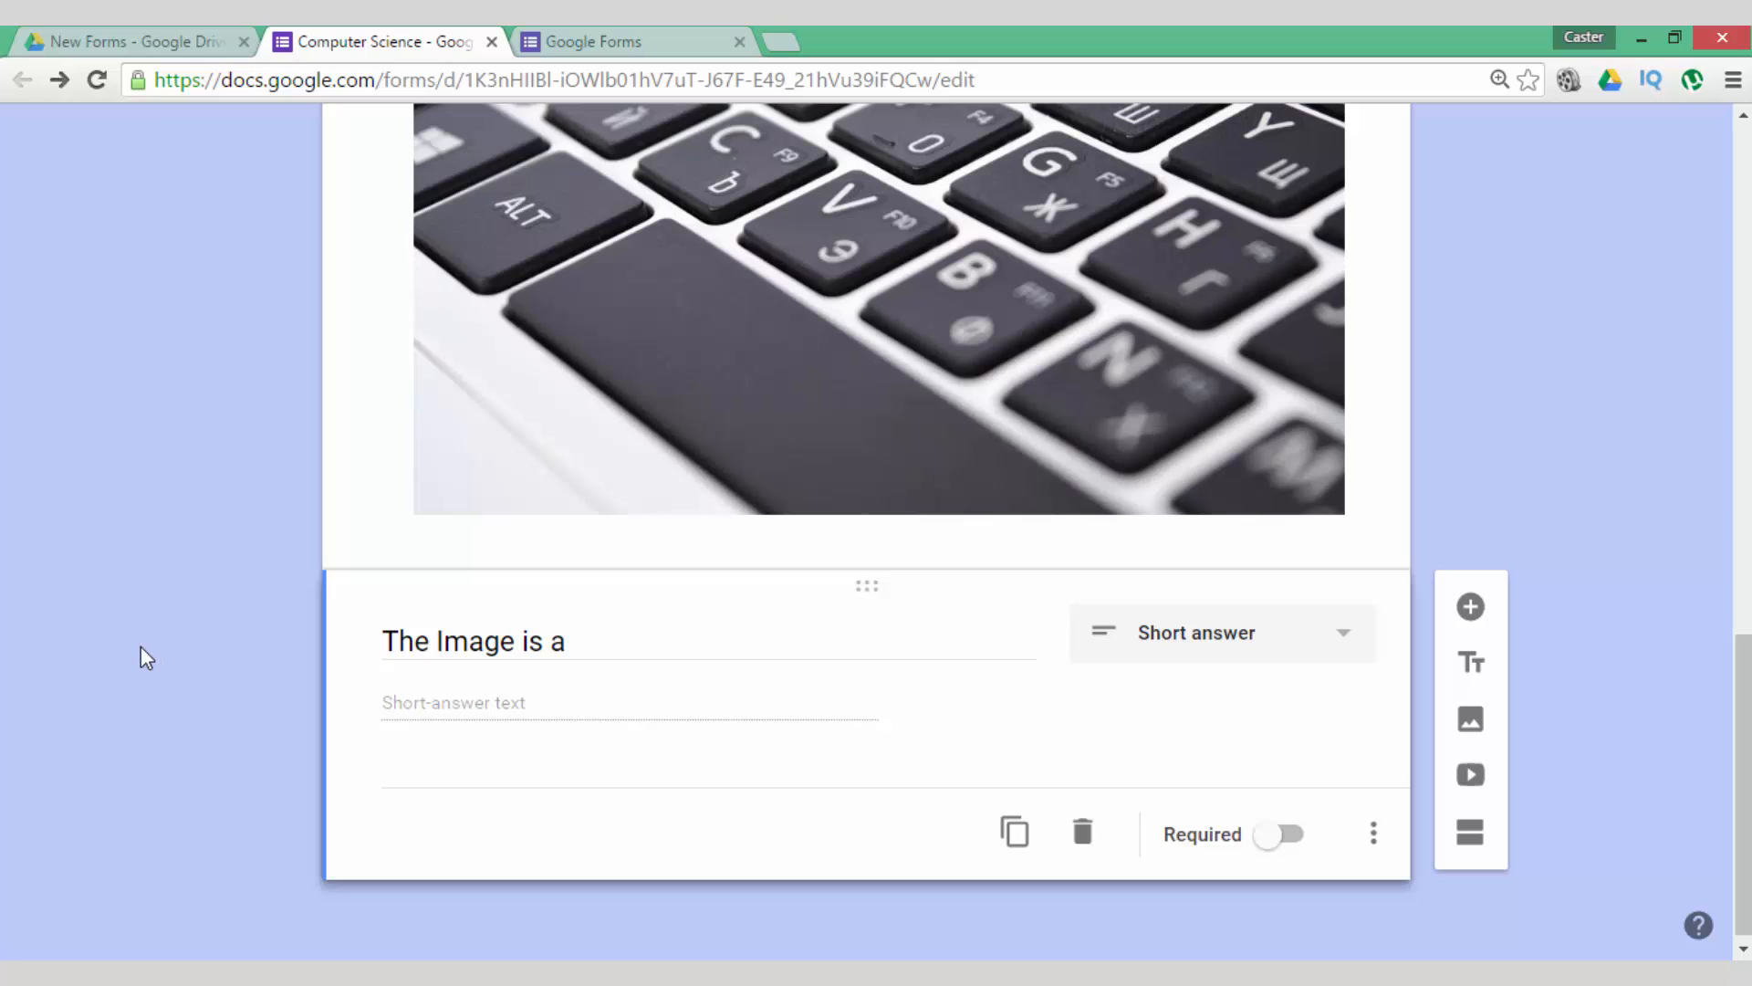
pyautogui.scroll(2, 1392, 452)
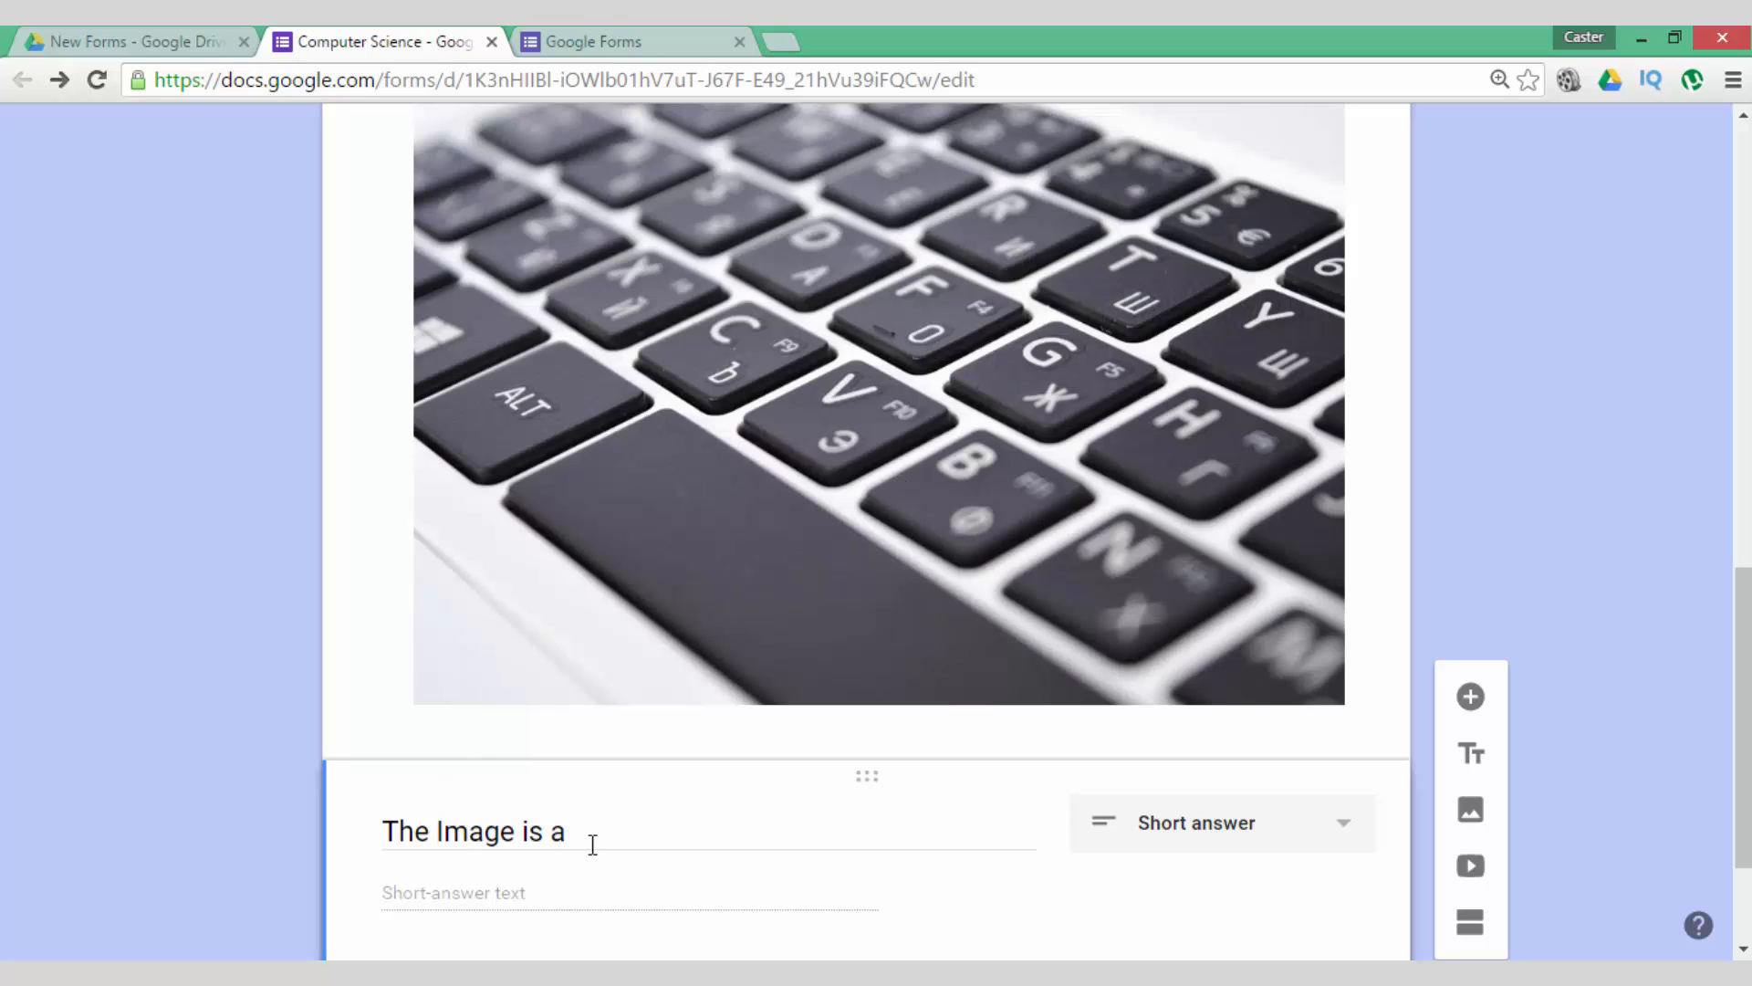
pyautogui.scroll(2, 1660, 366)
pyautogui.scroll(5, 1660, 366)
pyautogui.scroll(3, 1659, 365)
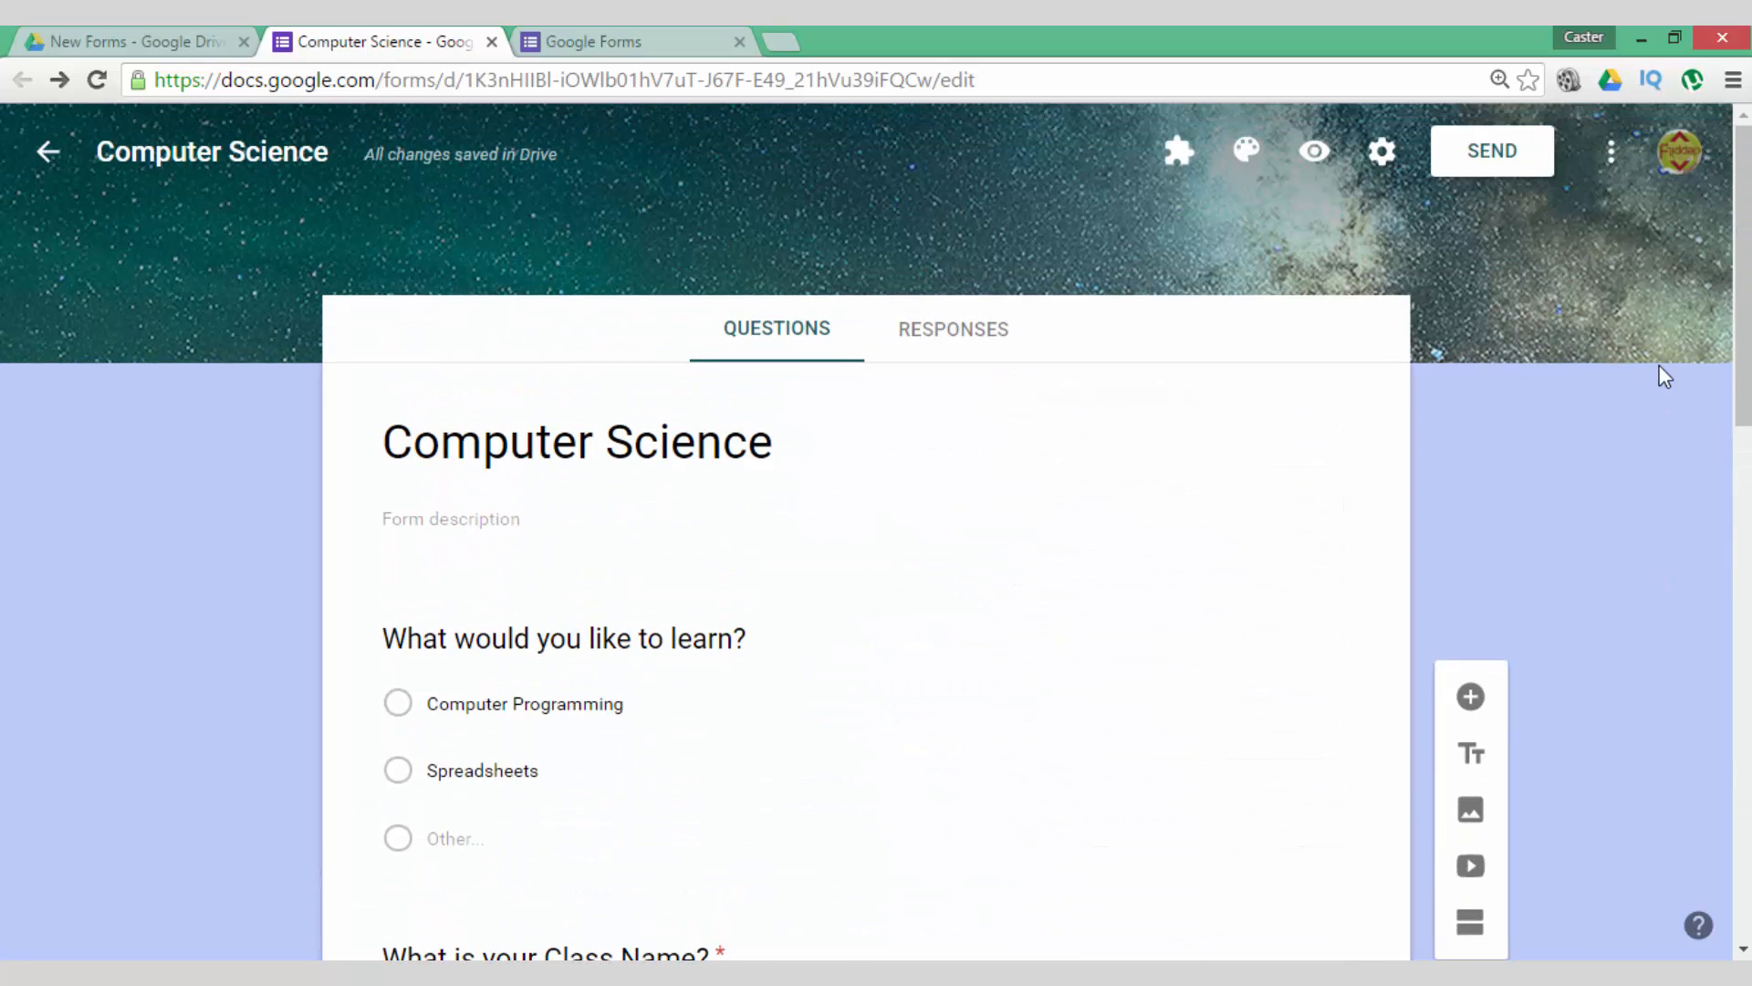
pyautogui.scroll(-1, 1663, 377)
pyautogui.scroll(2, 1498, 344)
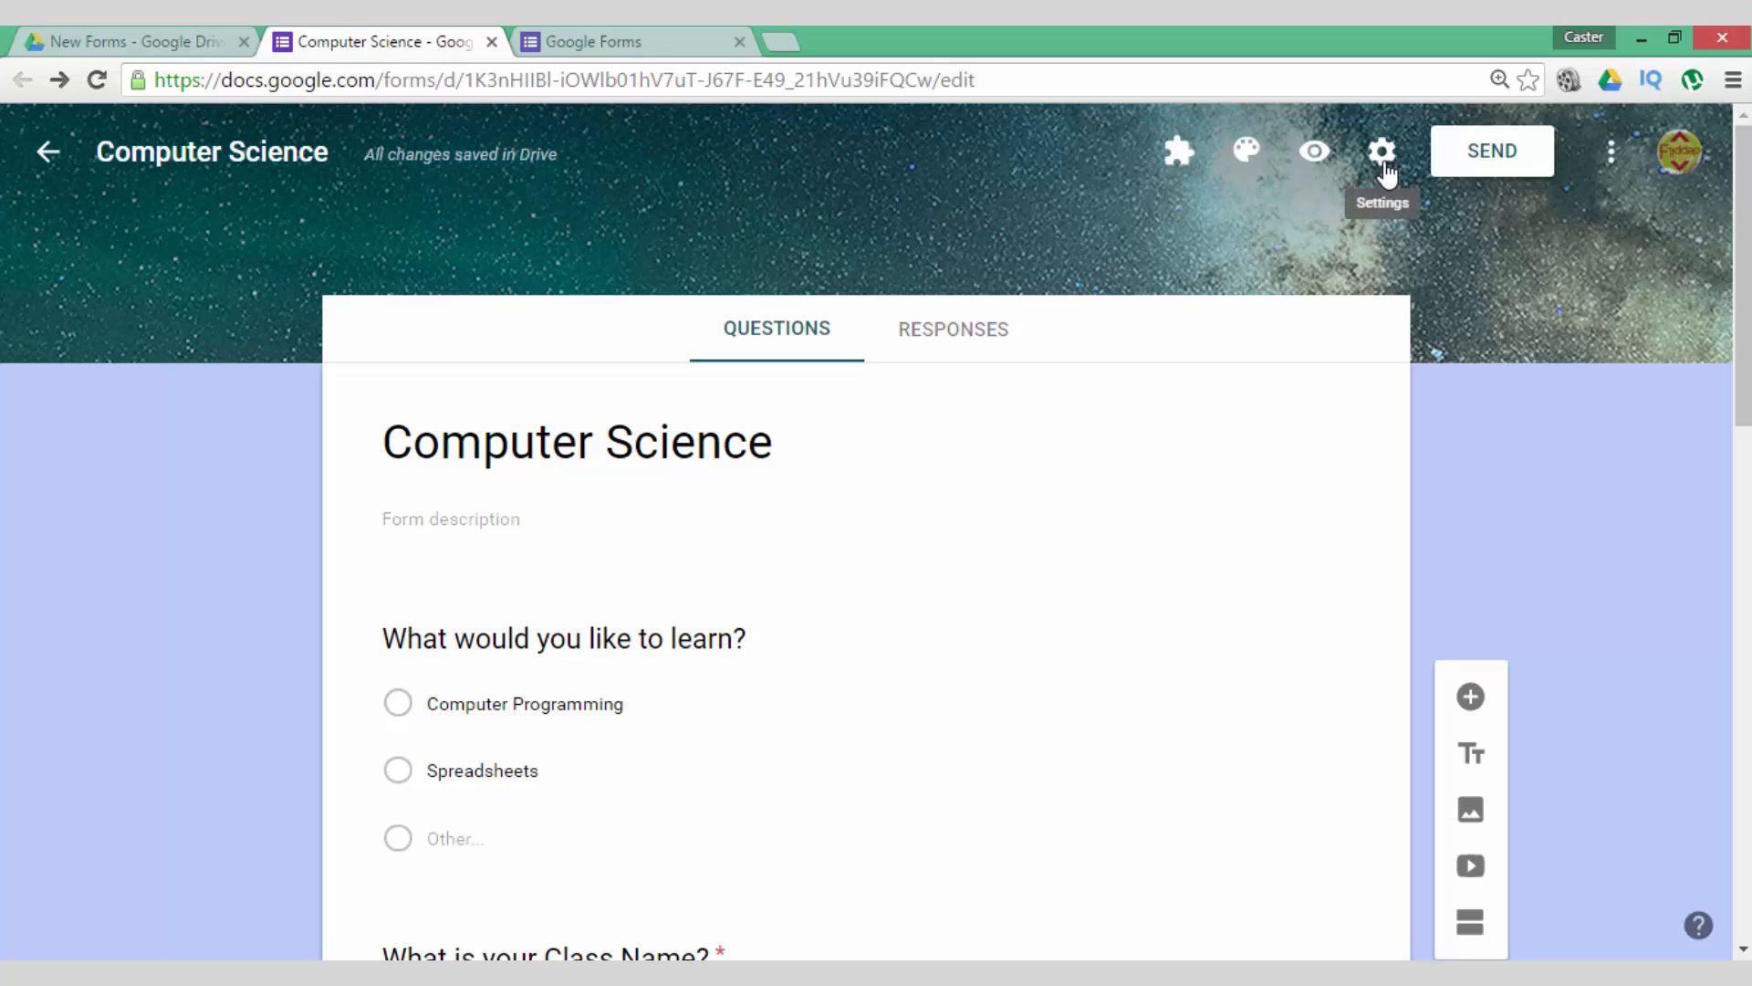
pyautogui.click(1386, 170)
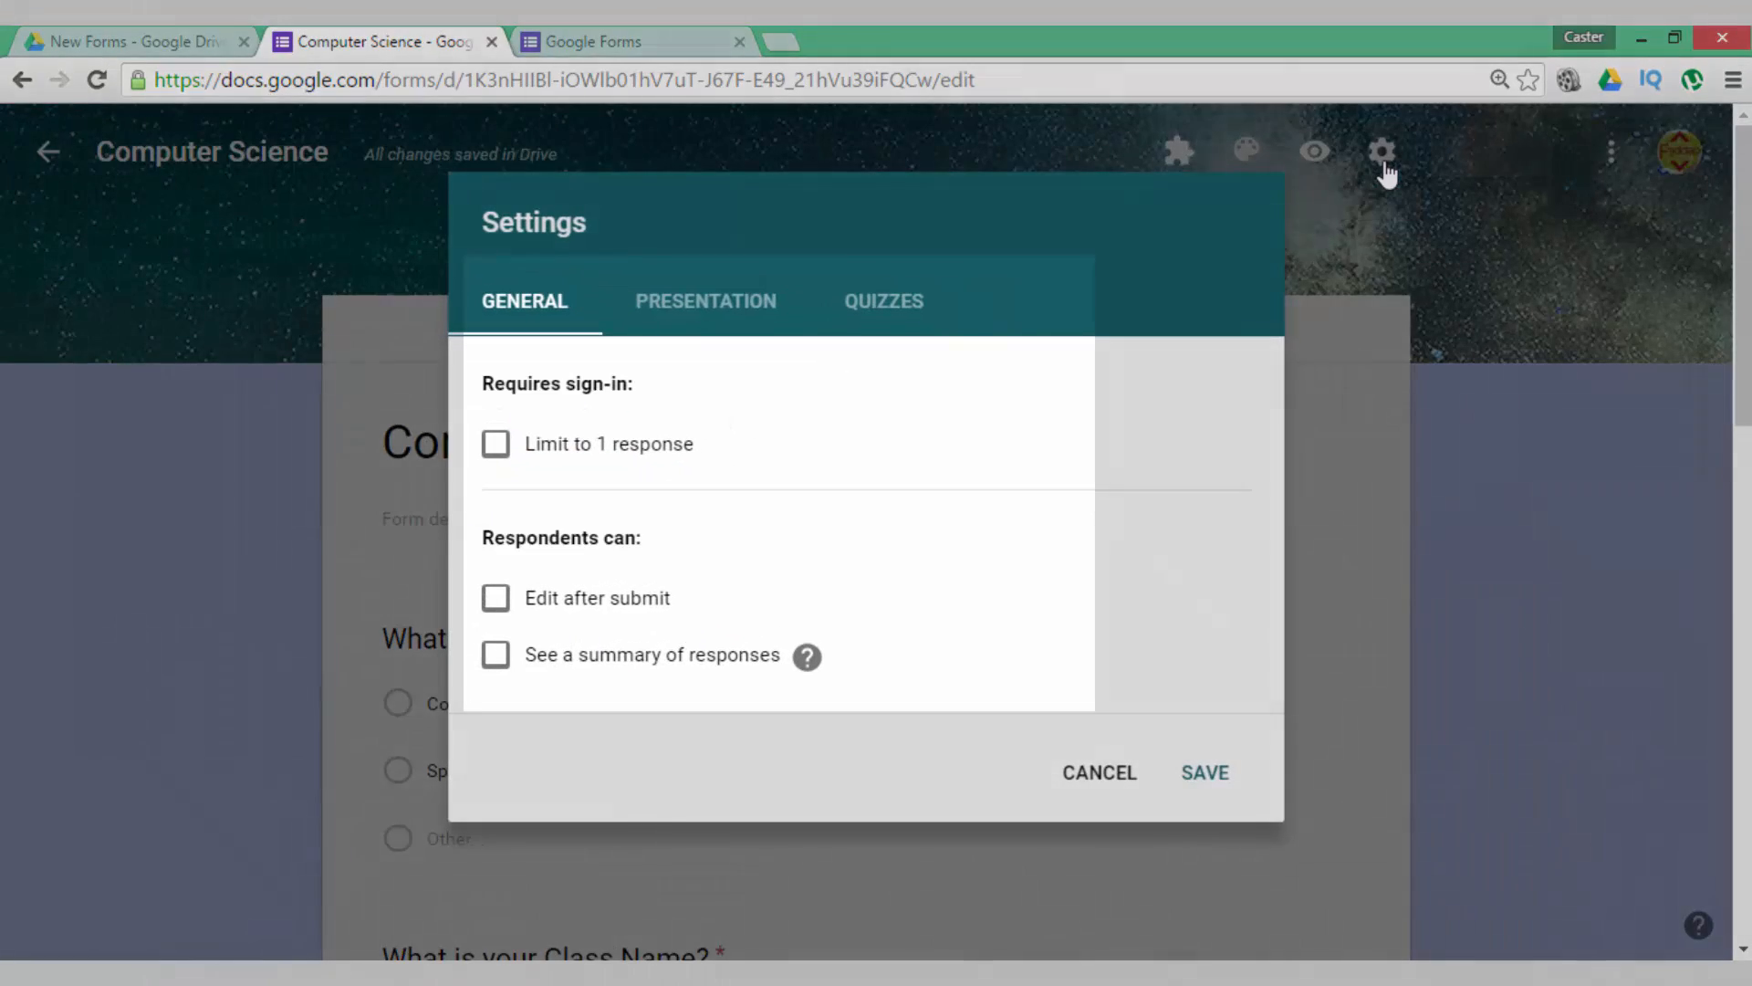
pyautogui.click(705, 304)
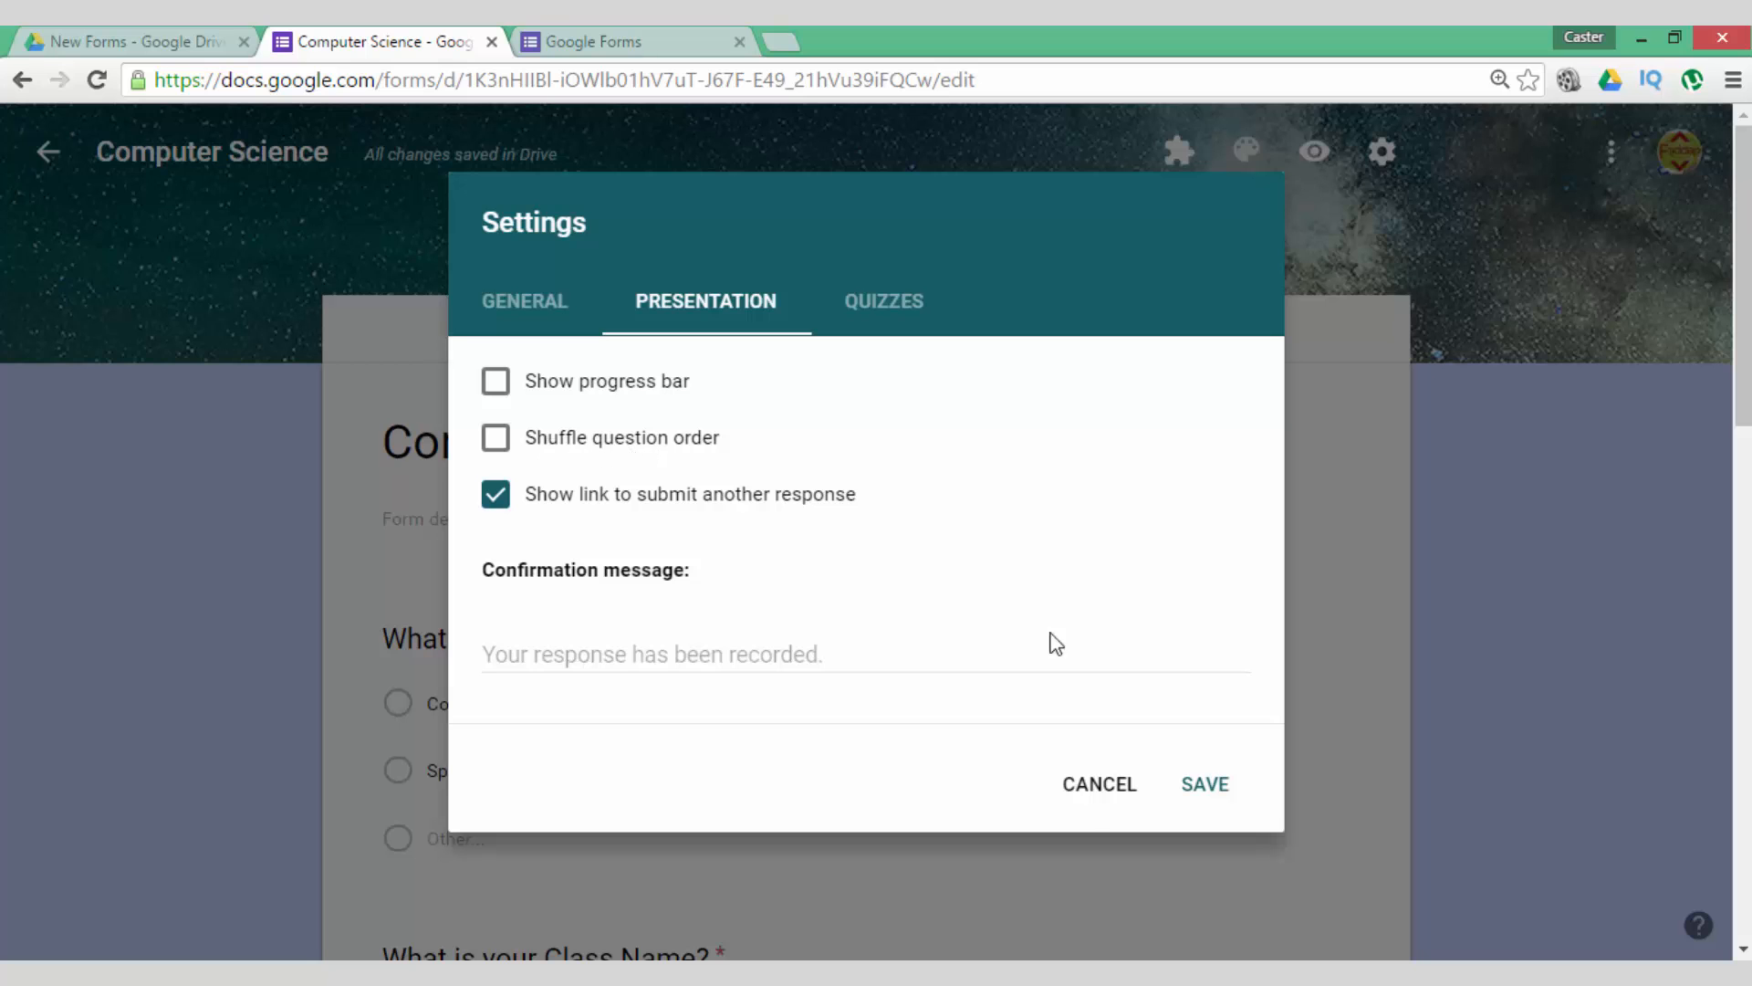
pyautogui.click(1096, 796)
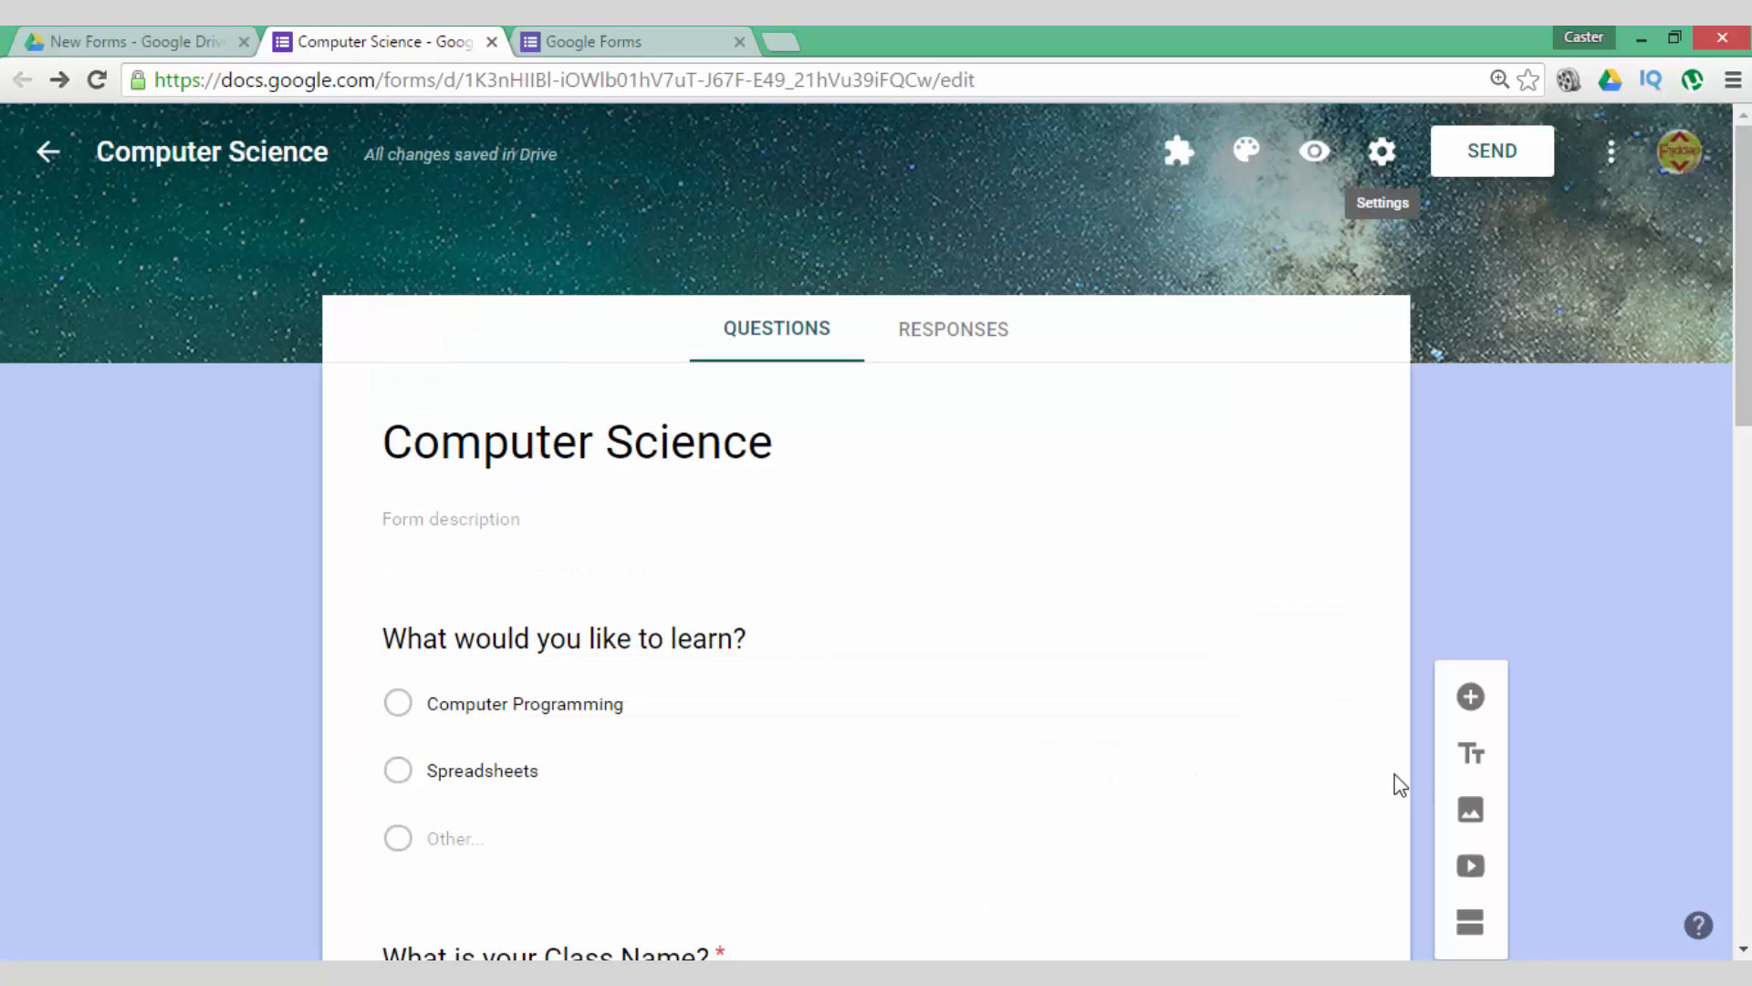
pyautogui.scroll(-1, 1260, 762)
pyautogui.scroll(-1, 1261, 762)
pyautogui.scroll(-4, 1260, 762)
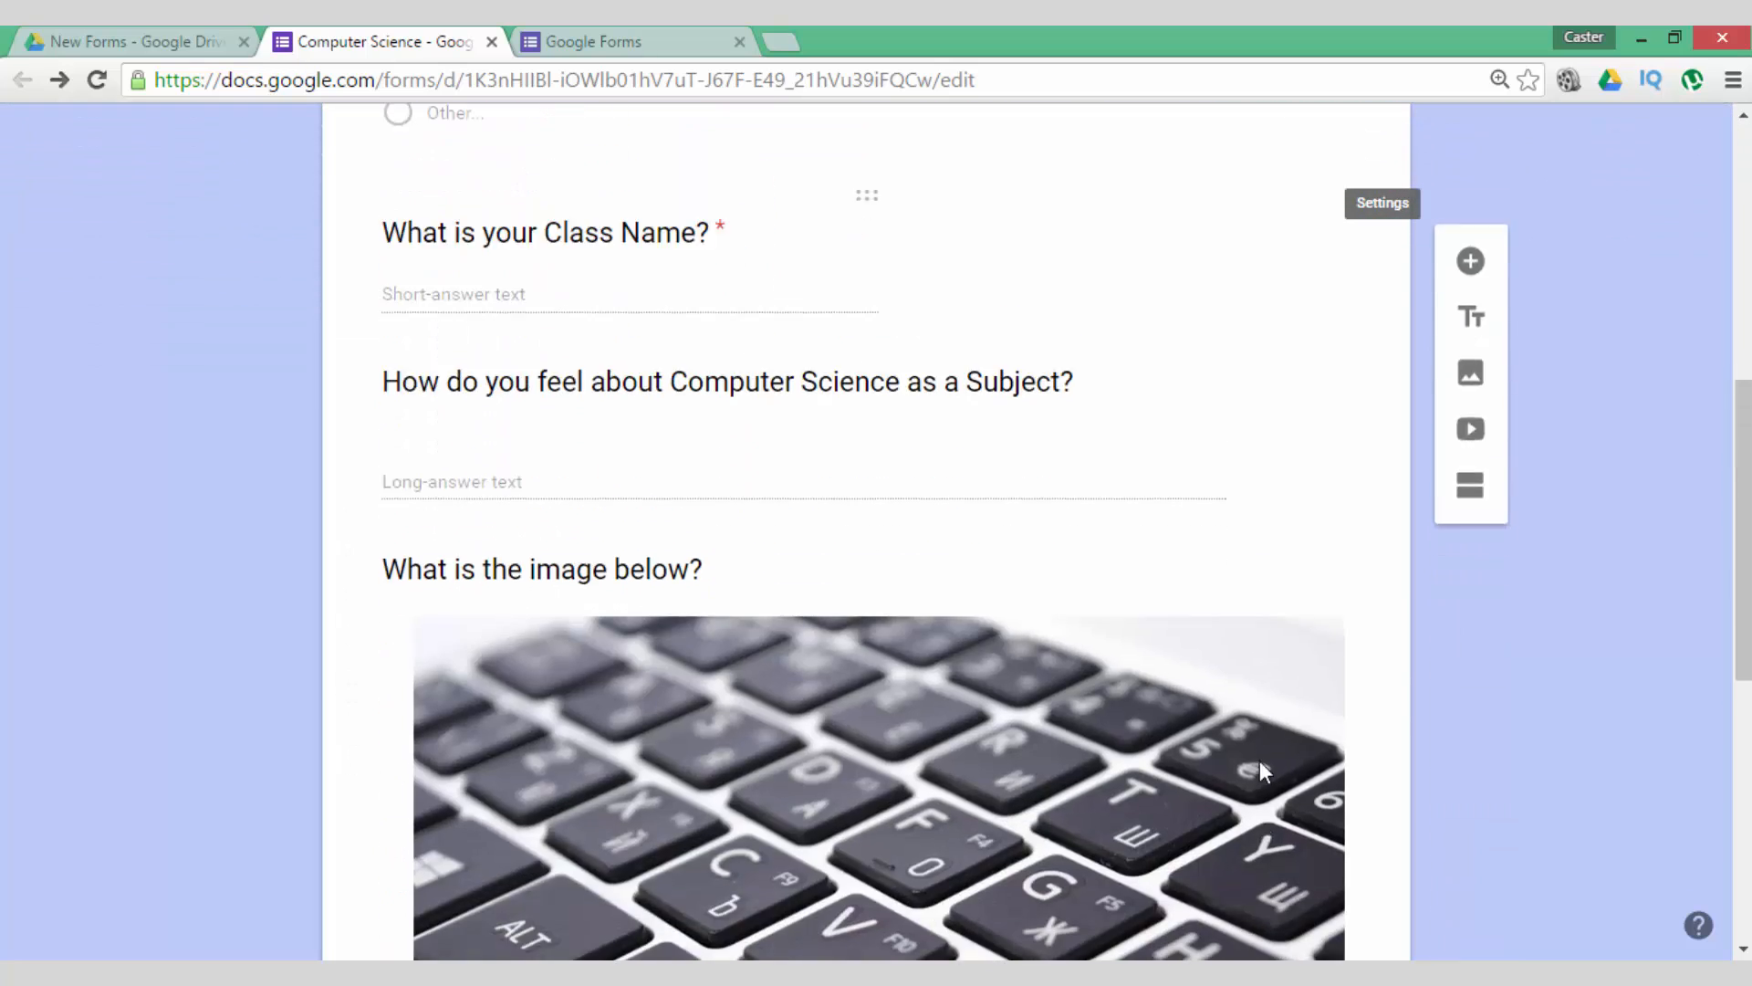
pyautogui.scroll(4, 1259, 761)
pyautogui.scroll(1, 1260, 761)
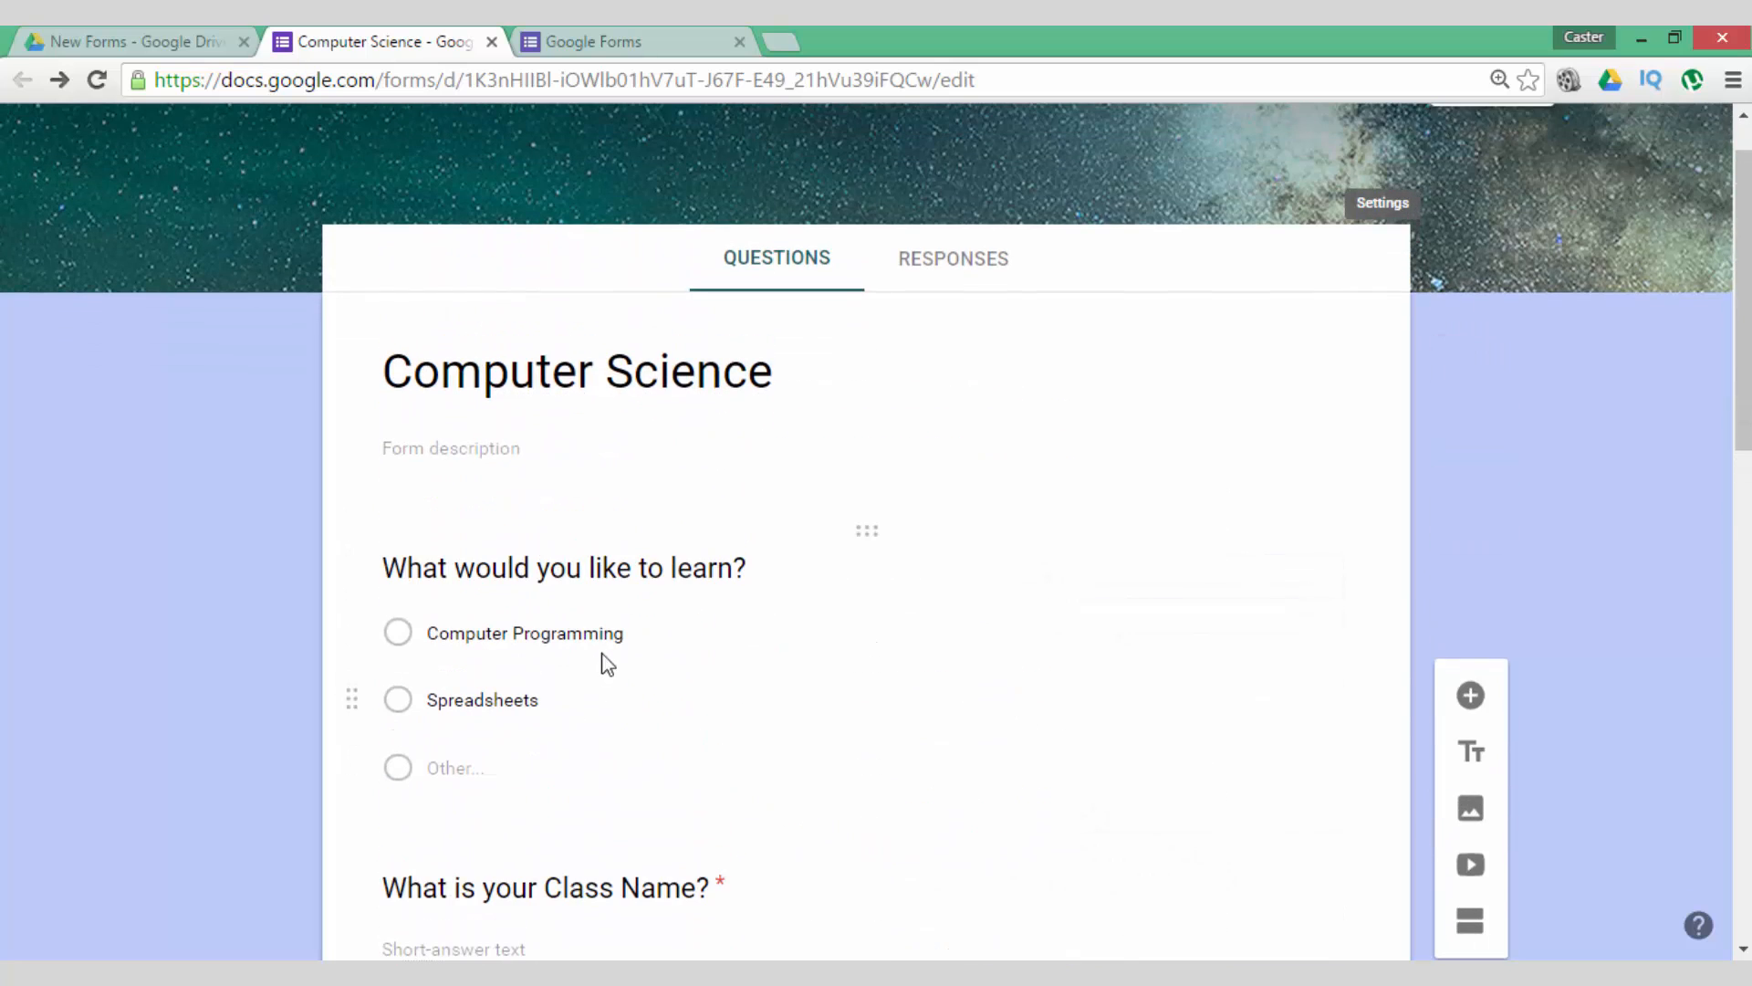
pyautogui.scroll(-3, 214, 695)
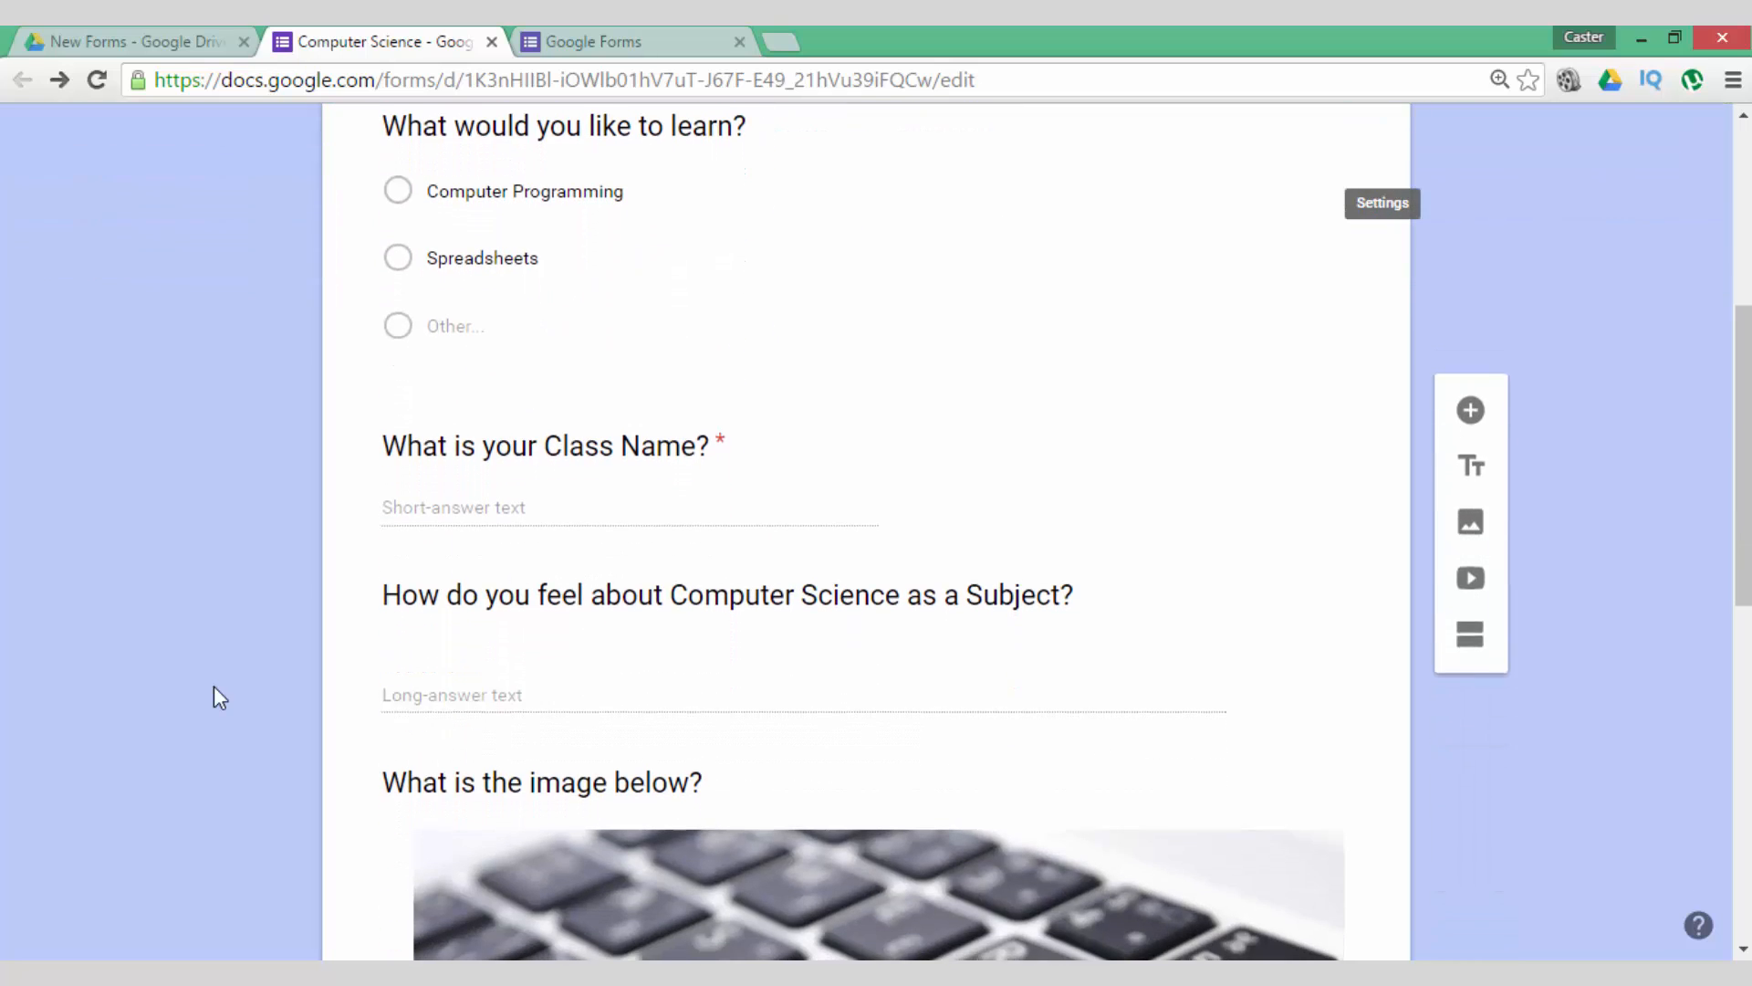
pyautogui.scroll(-2, 204, 603)
pyautogui.scroll(-1, 203, 603)
pyautogui.scroll(-3, 198, 539)
pyautogui.scroll(-2, 198, 534)
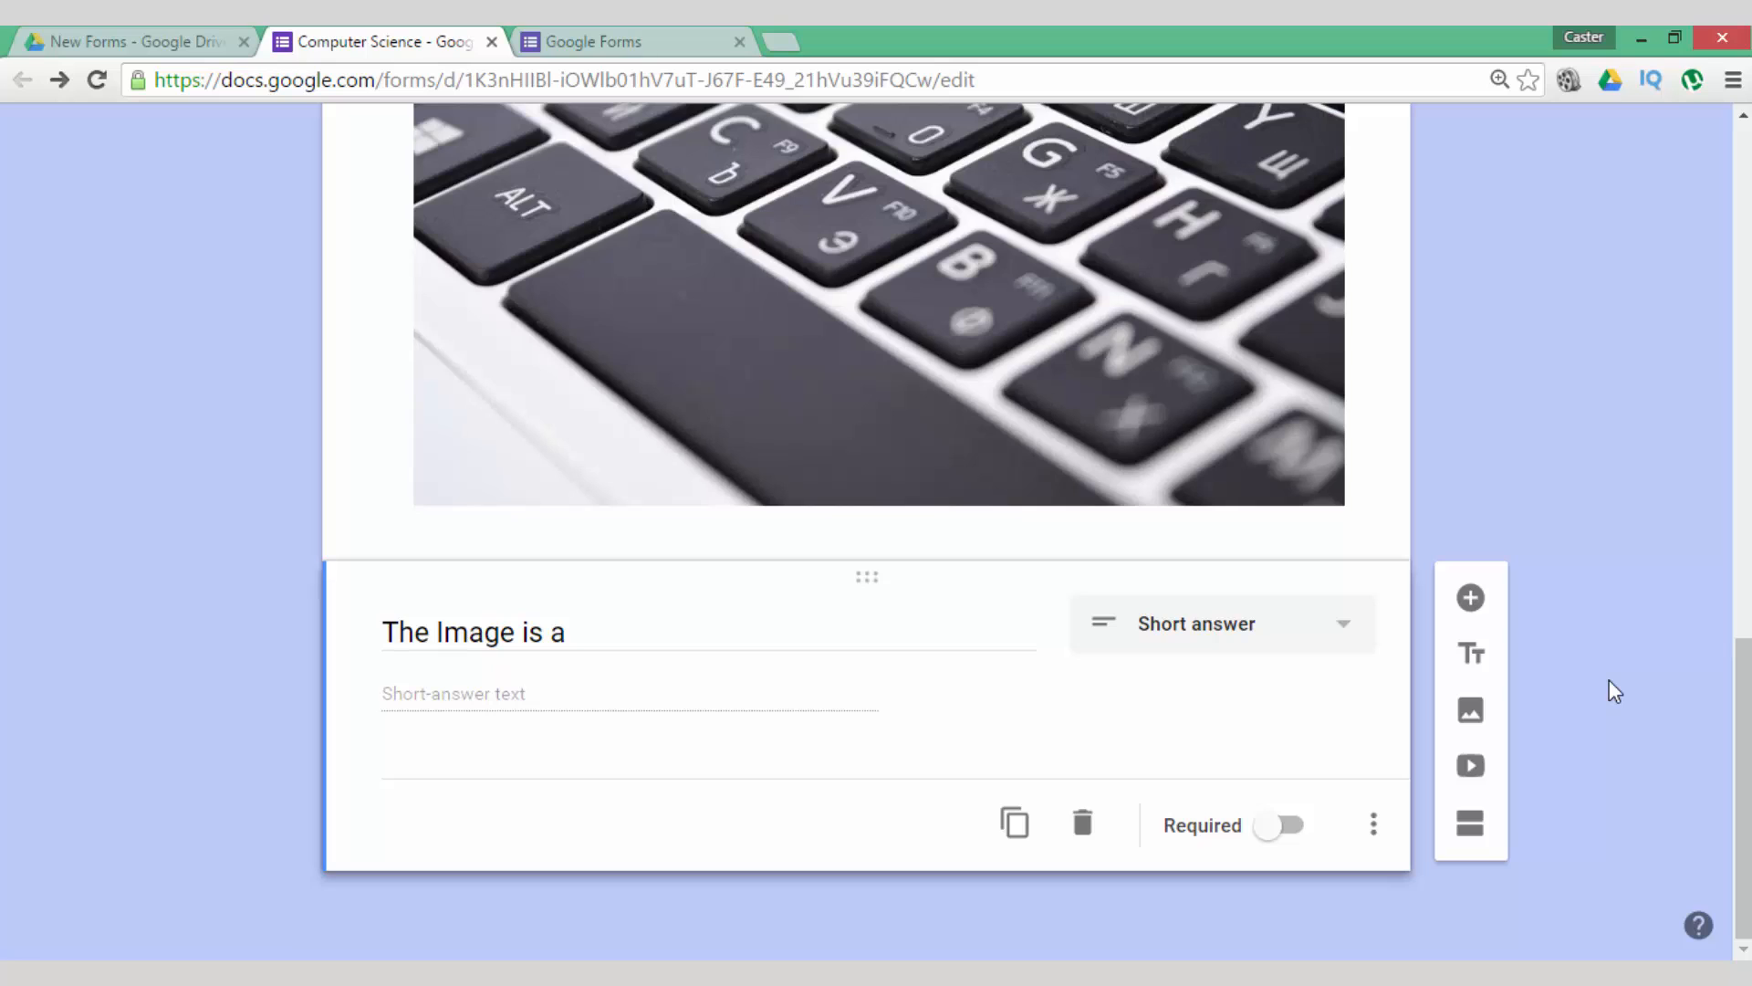
# - Add a second section and set section 1 to continue to section 2
pyautogui.click(1470, 828)
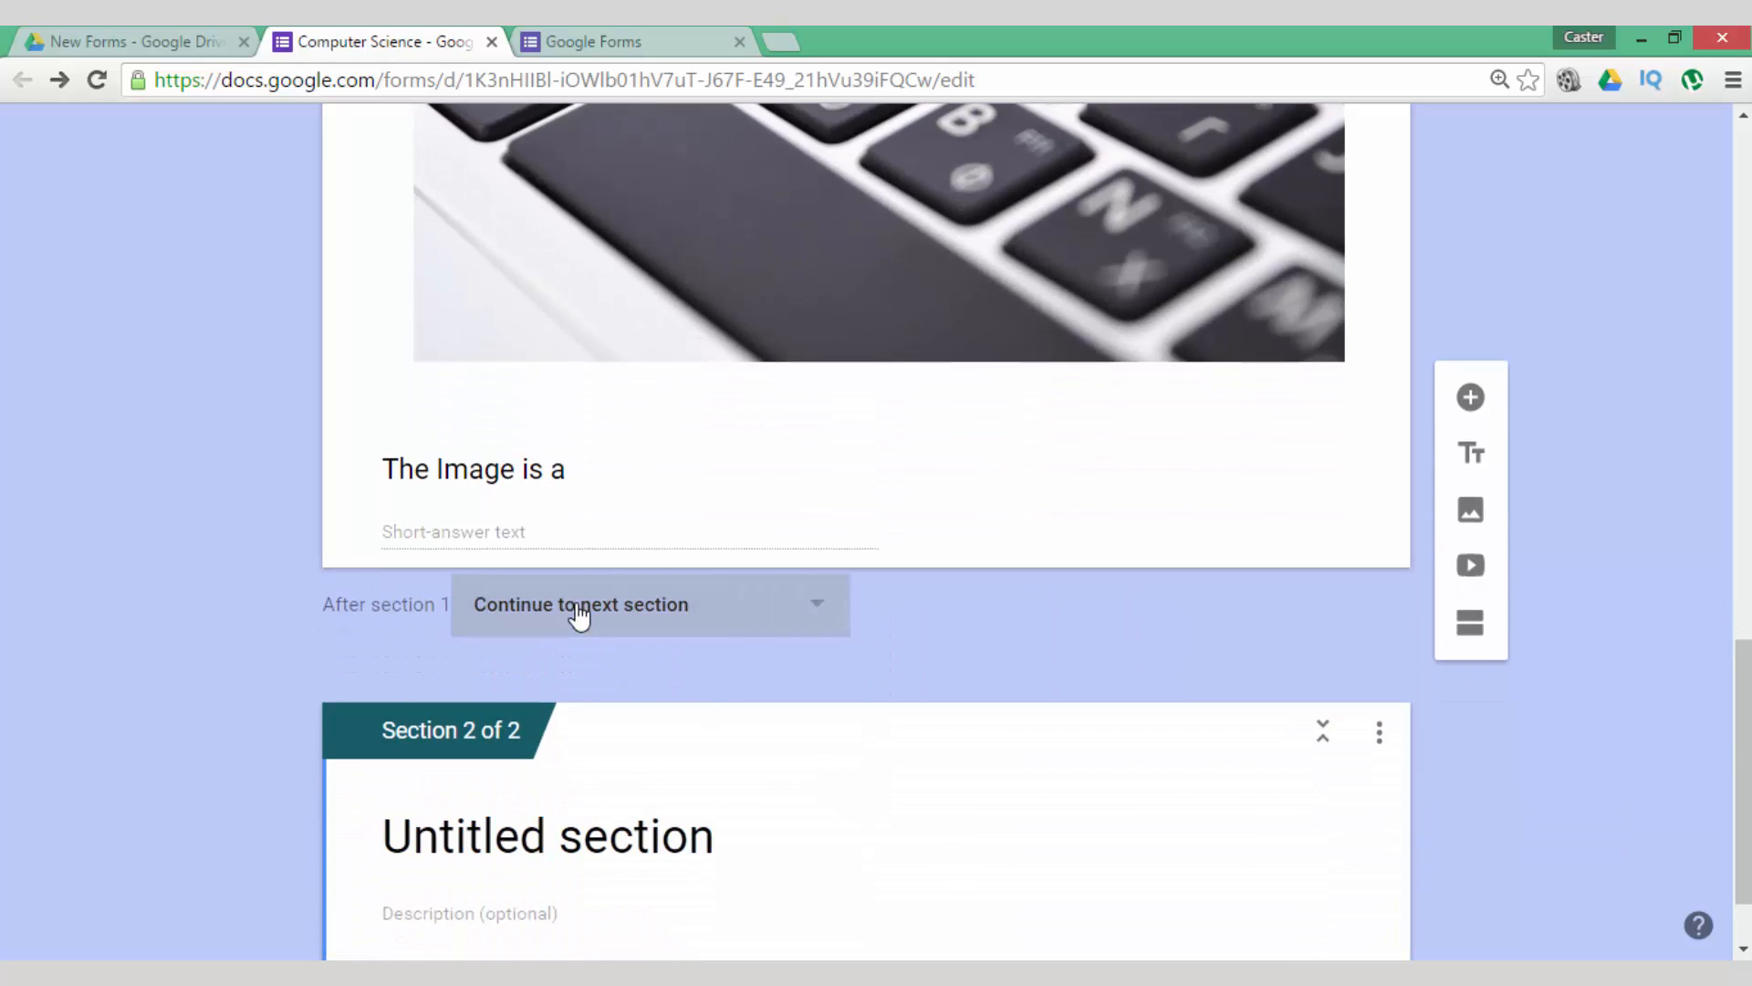
pyautogui.click(579, 618)
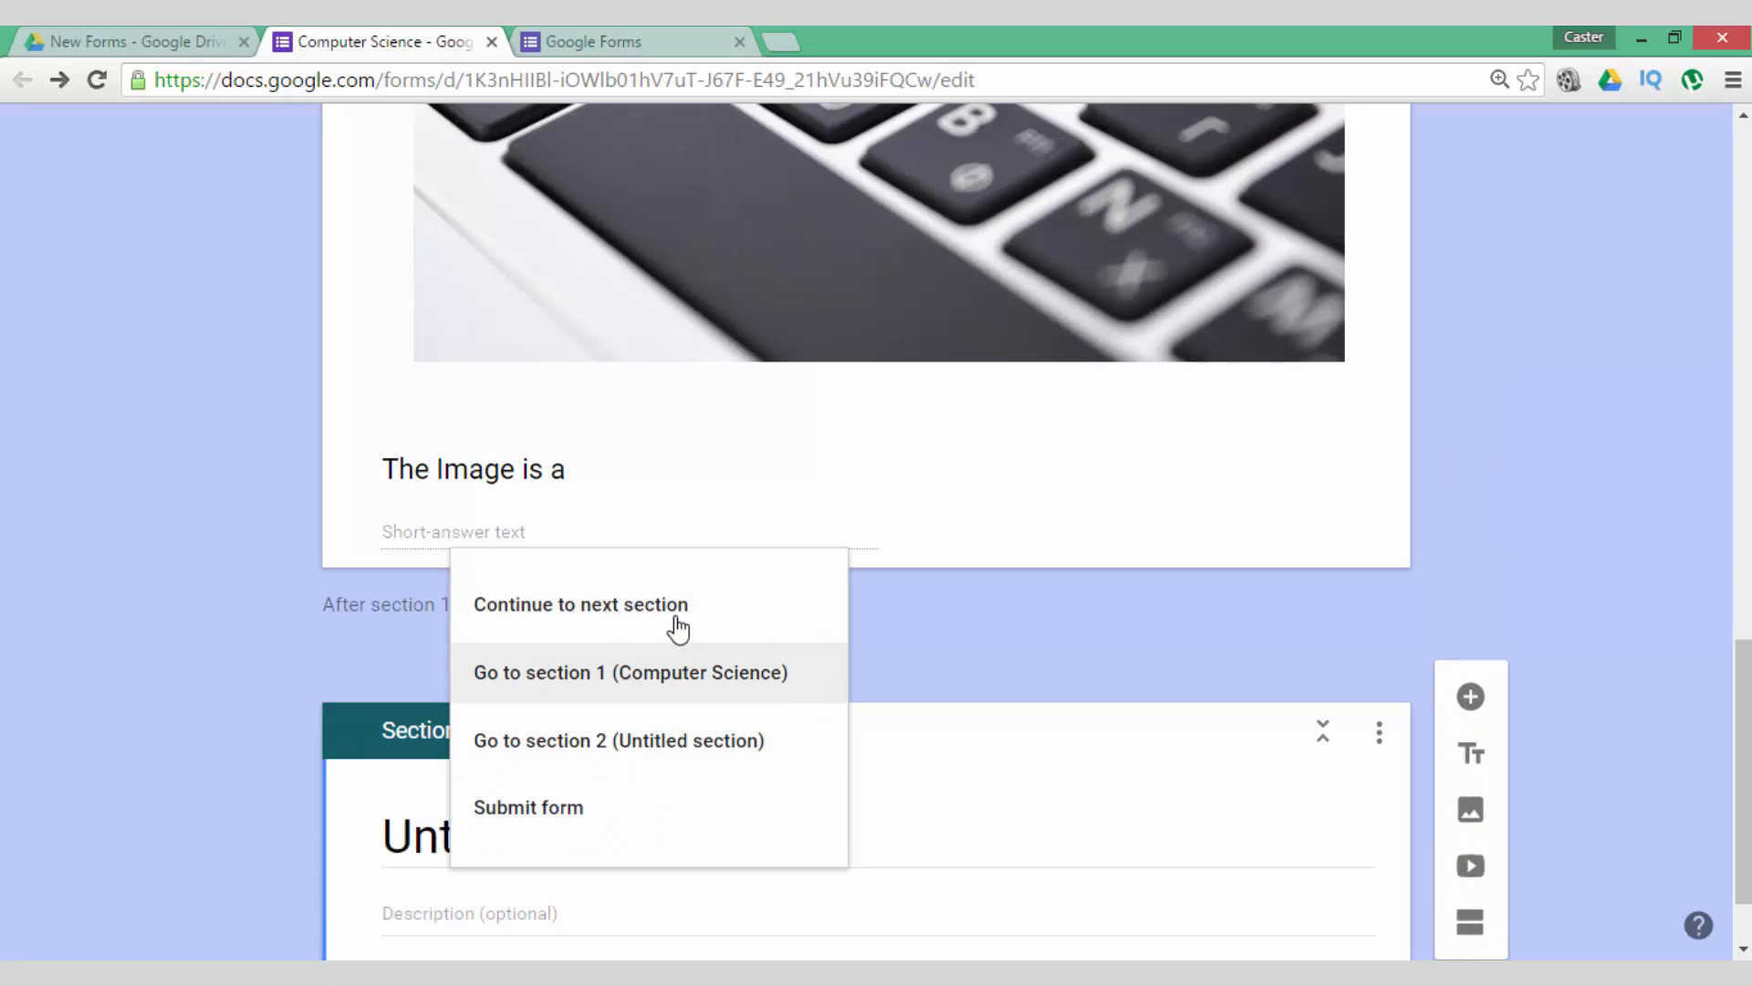
pyautogui.click(634, 745)
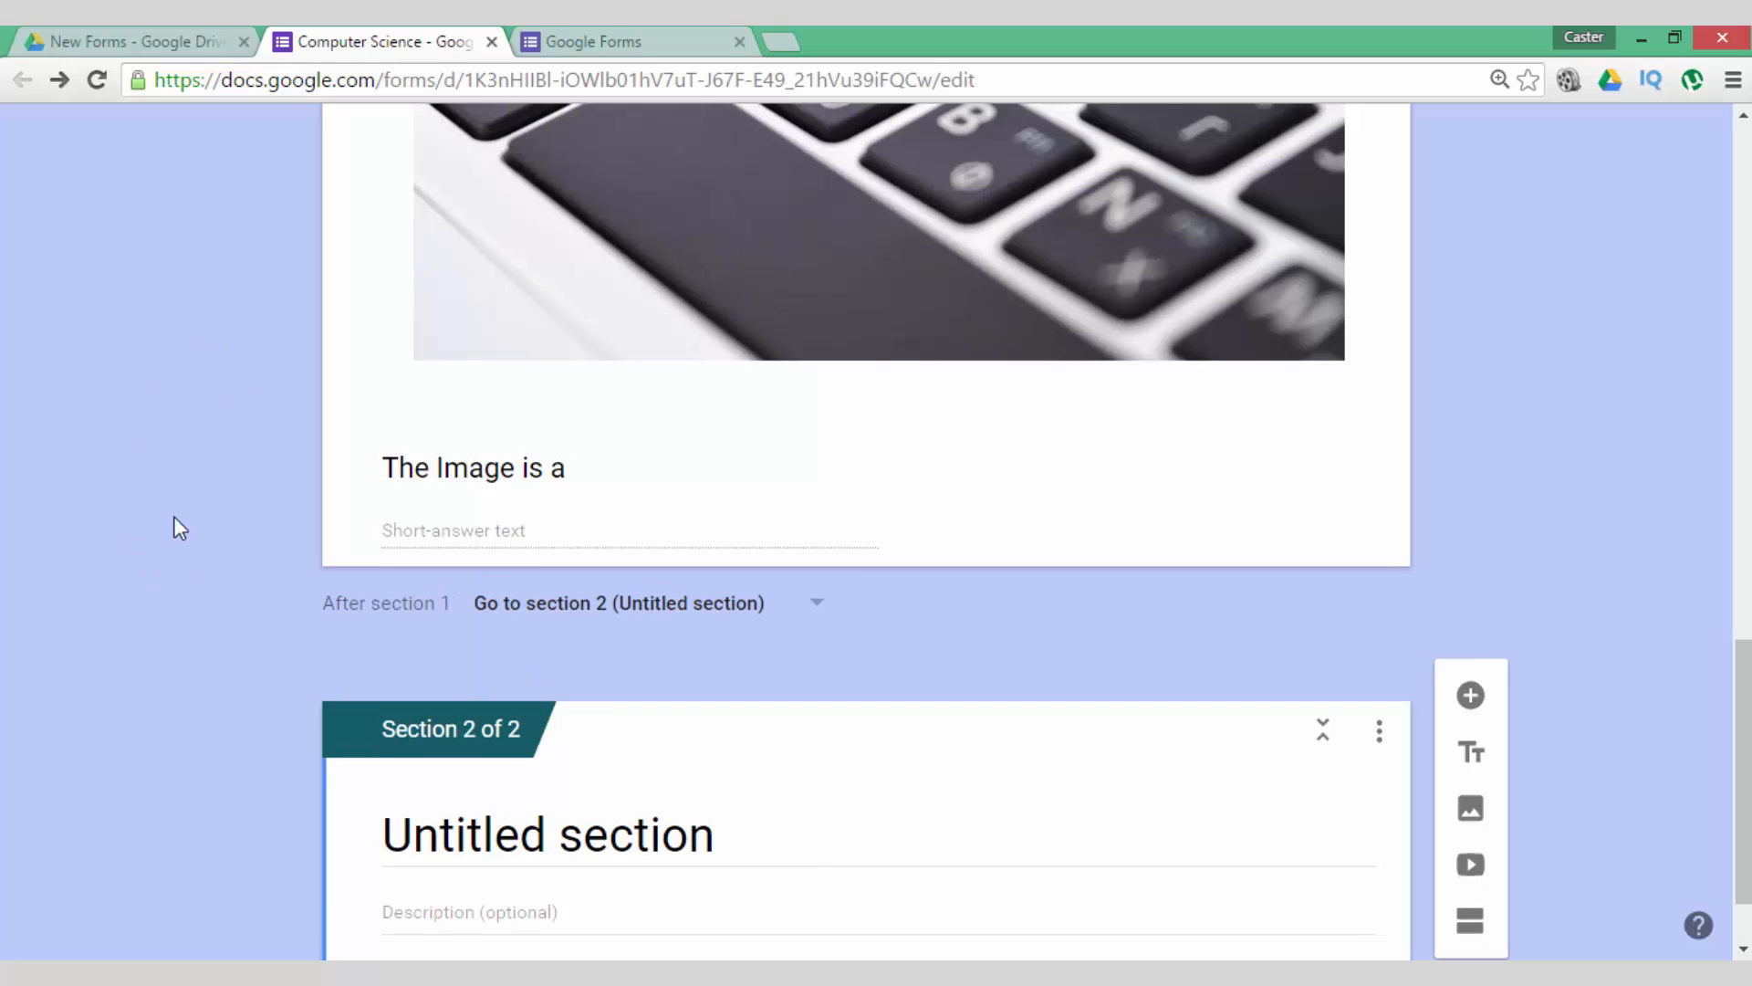
pyautogui.scroll(-1, 174, 517)
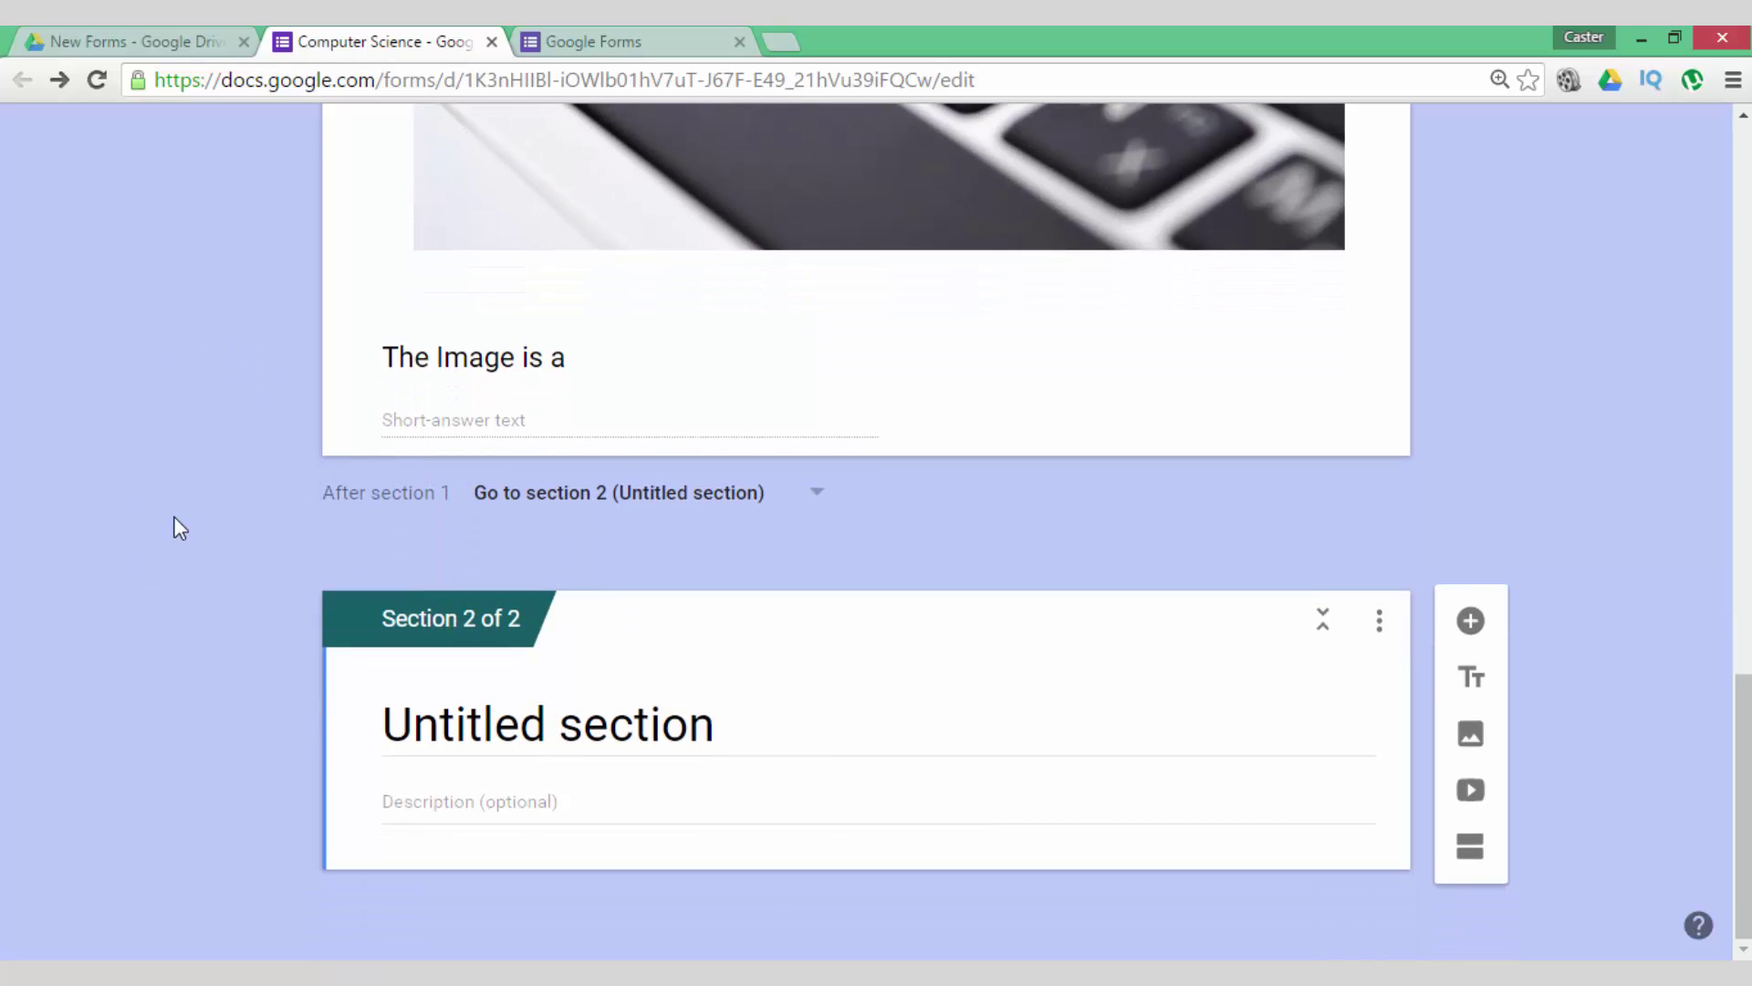
# - Select the new section's title for renaming, leaving it unchanged for now
pyautogui.click(690, 730)
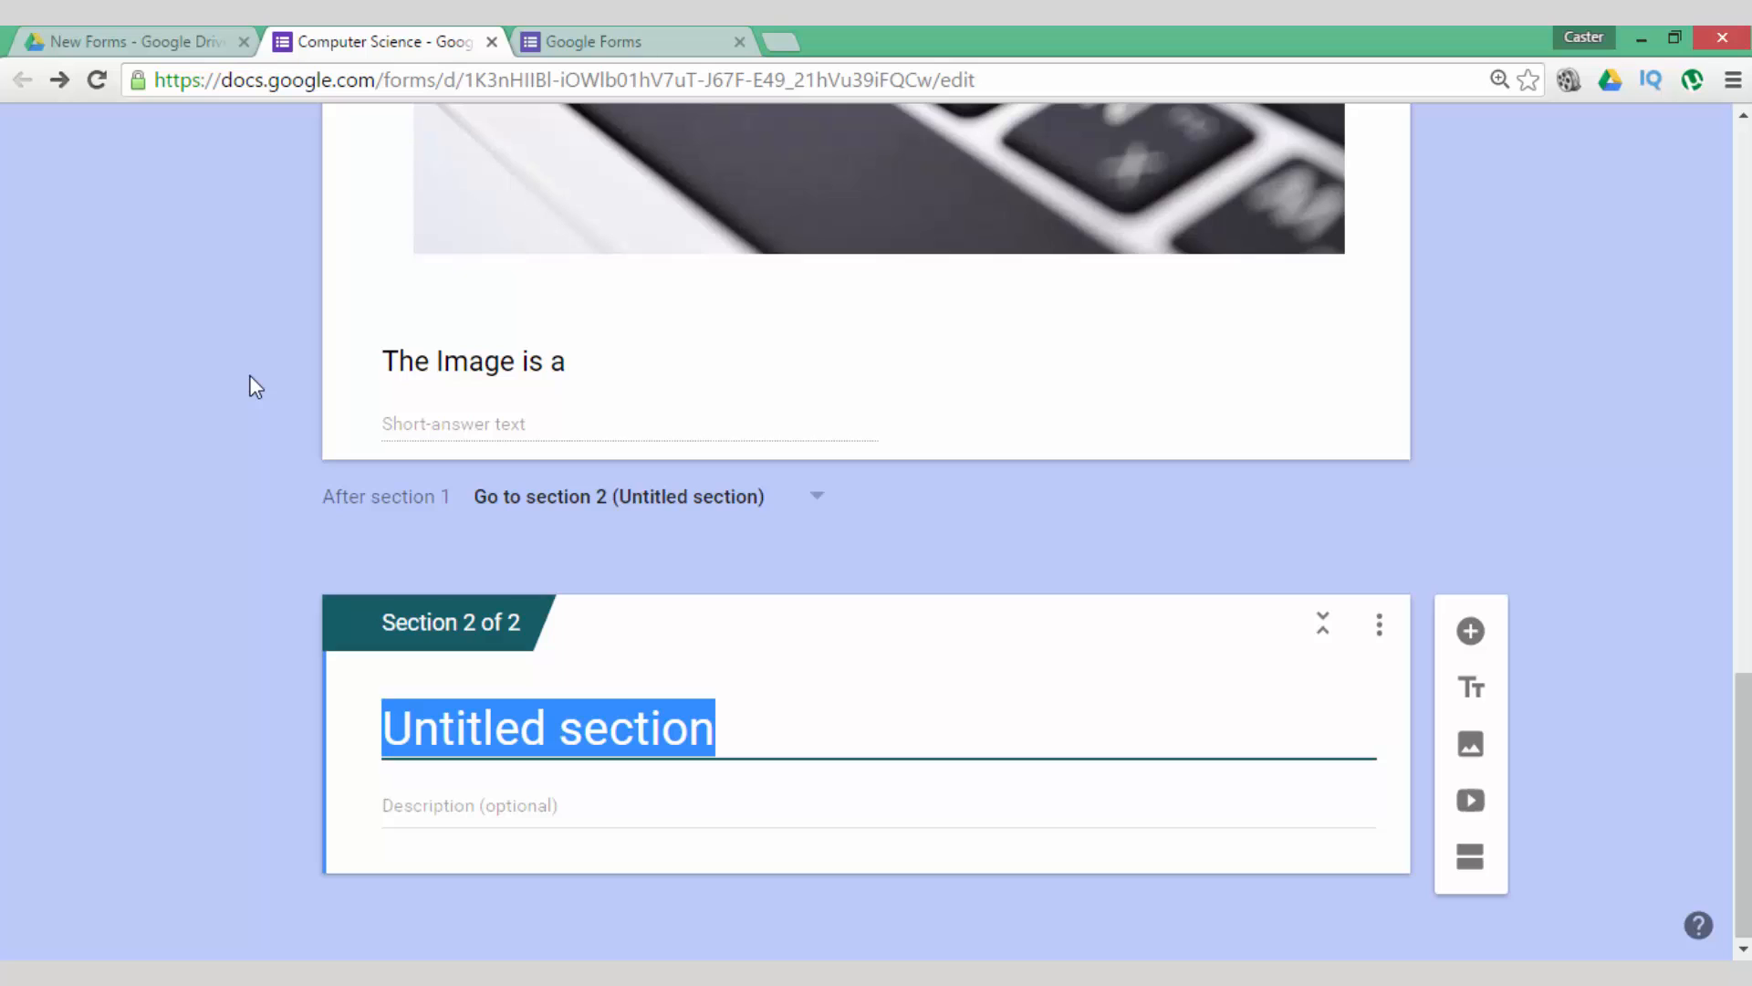
pyautogui.click(1555, 440)
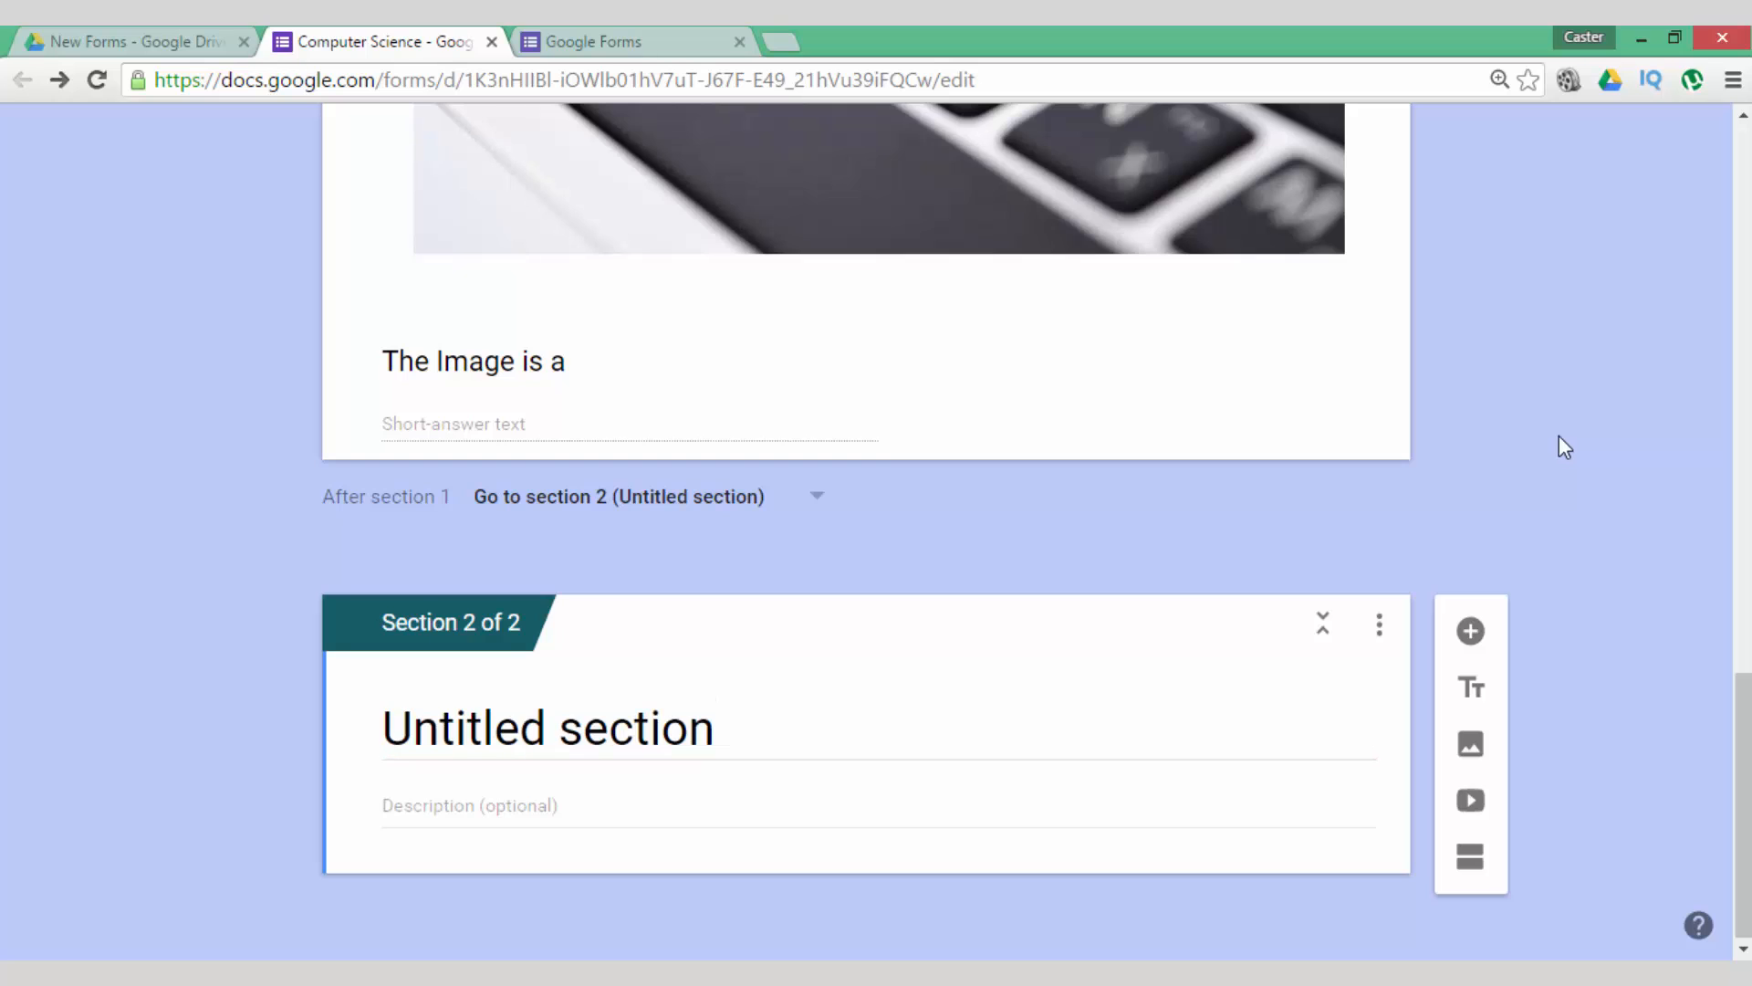
pyautogui.click(842, 707)
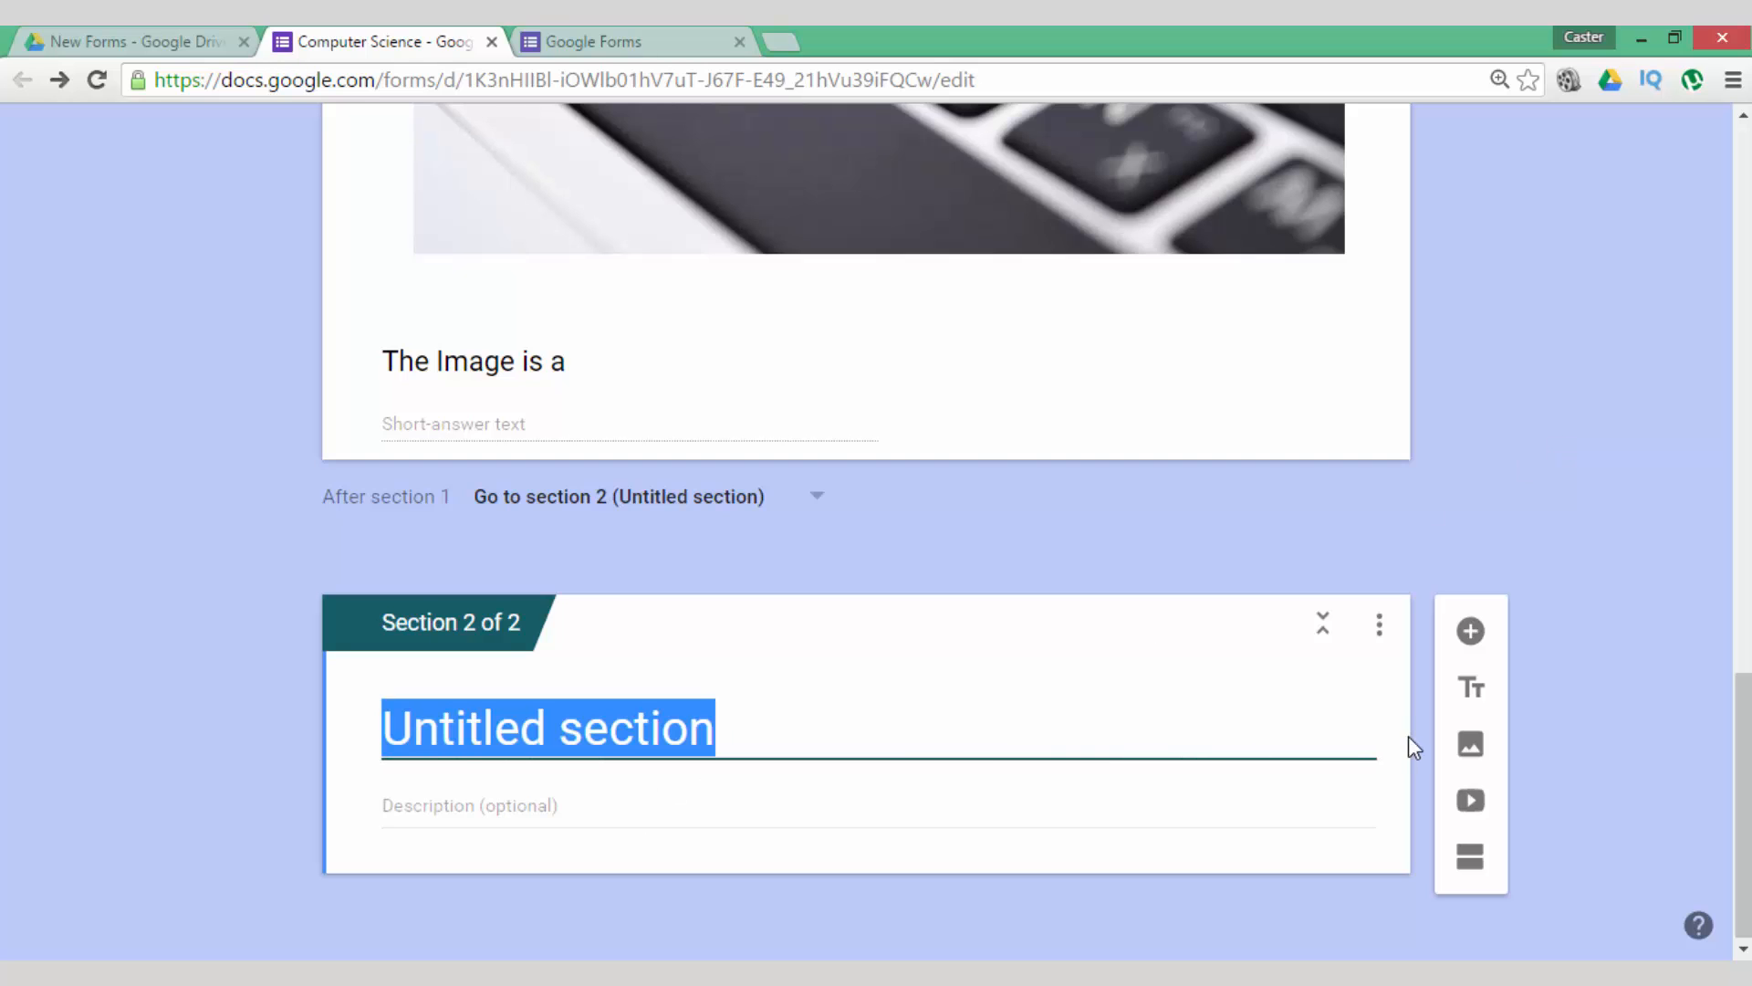
# - Add a Multiple-choice grid question to Section 2 titled 'What would you like to learn about'
pyautogui.click(1469, 637)
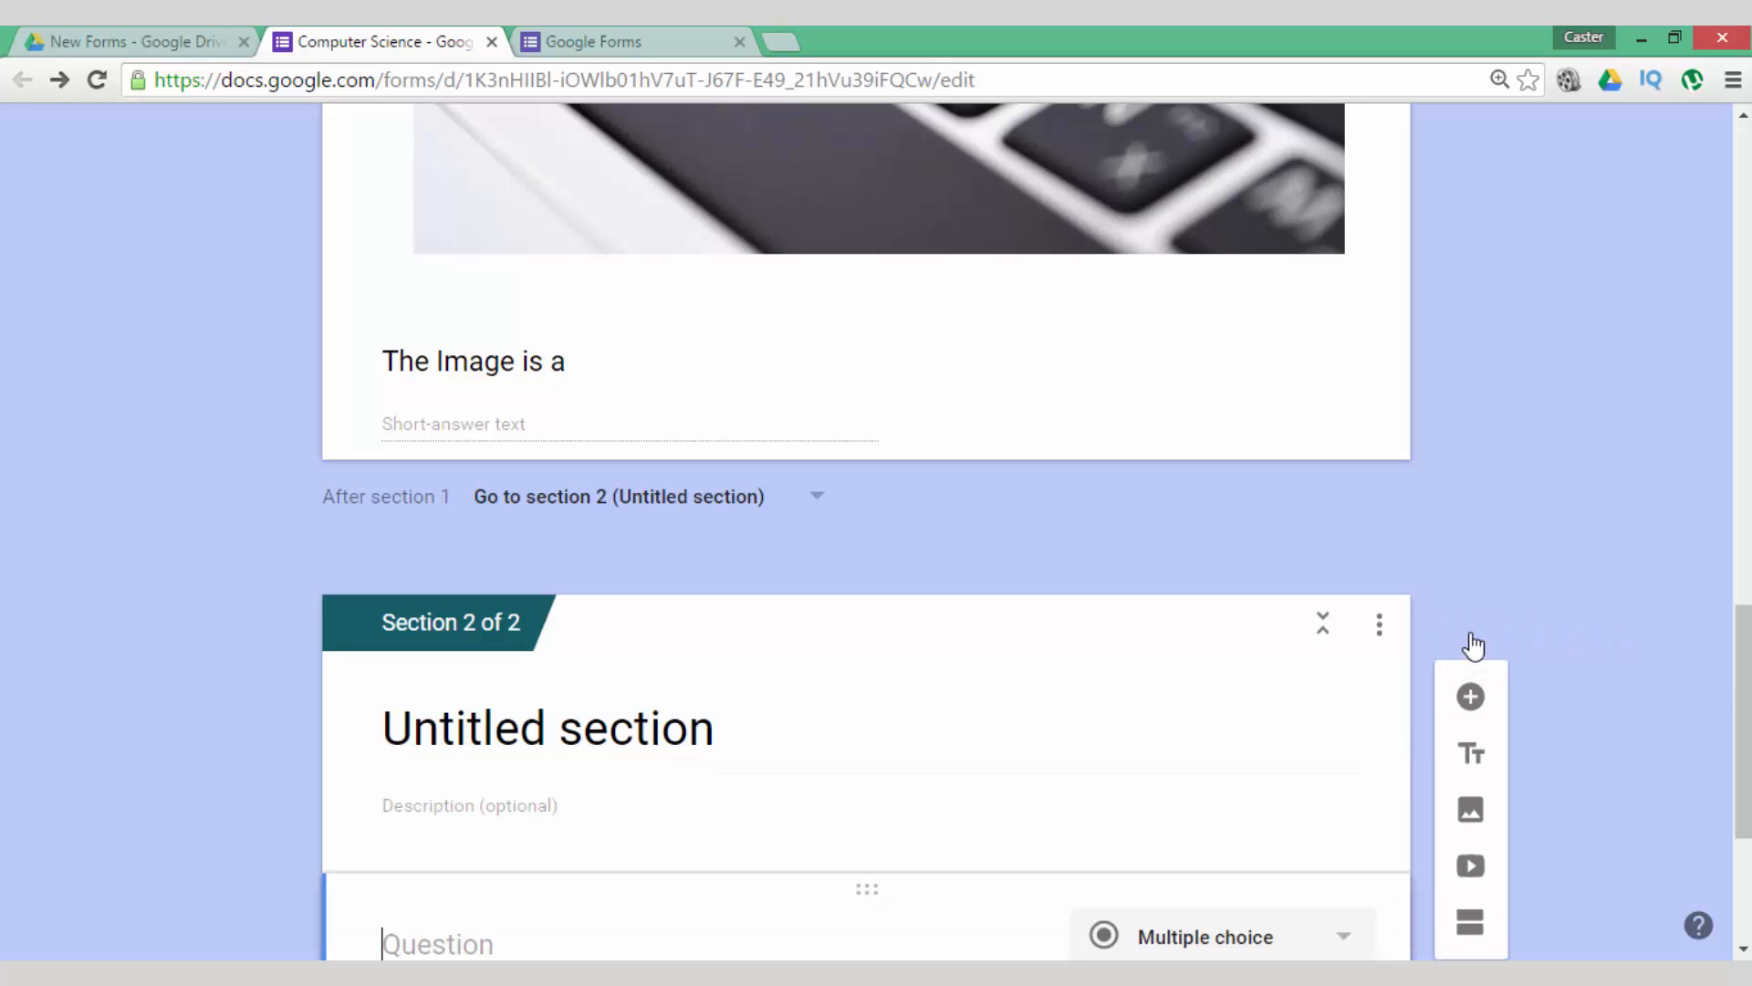
pyautogui.click(1287, 592)
pyautogui.scroll(-2, 1218, 792)
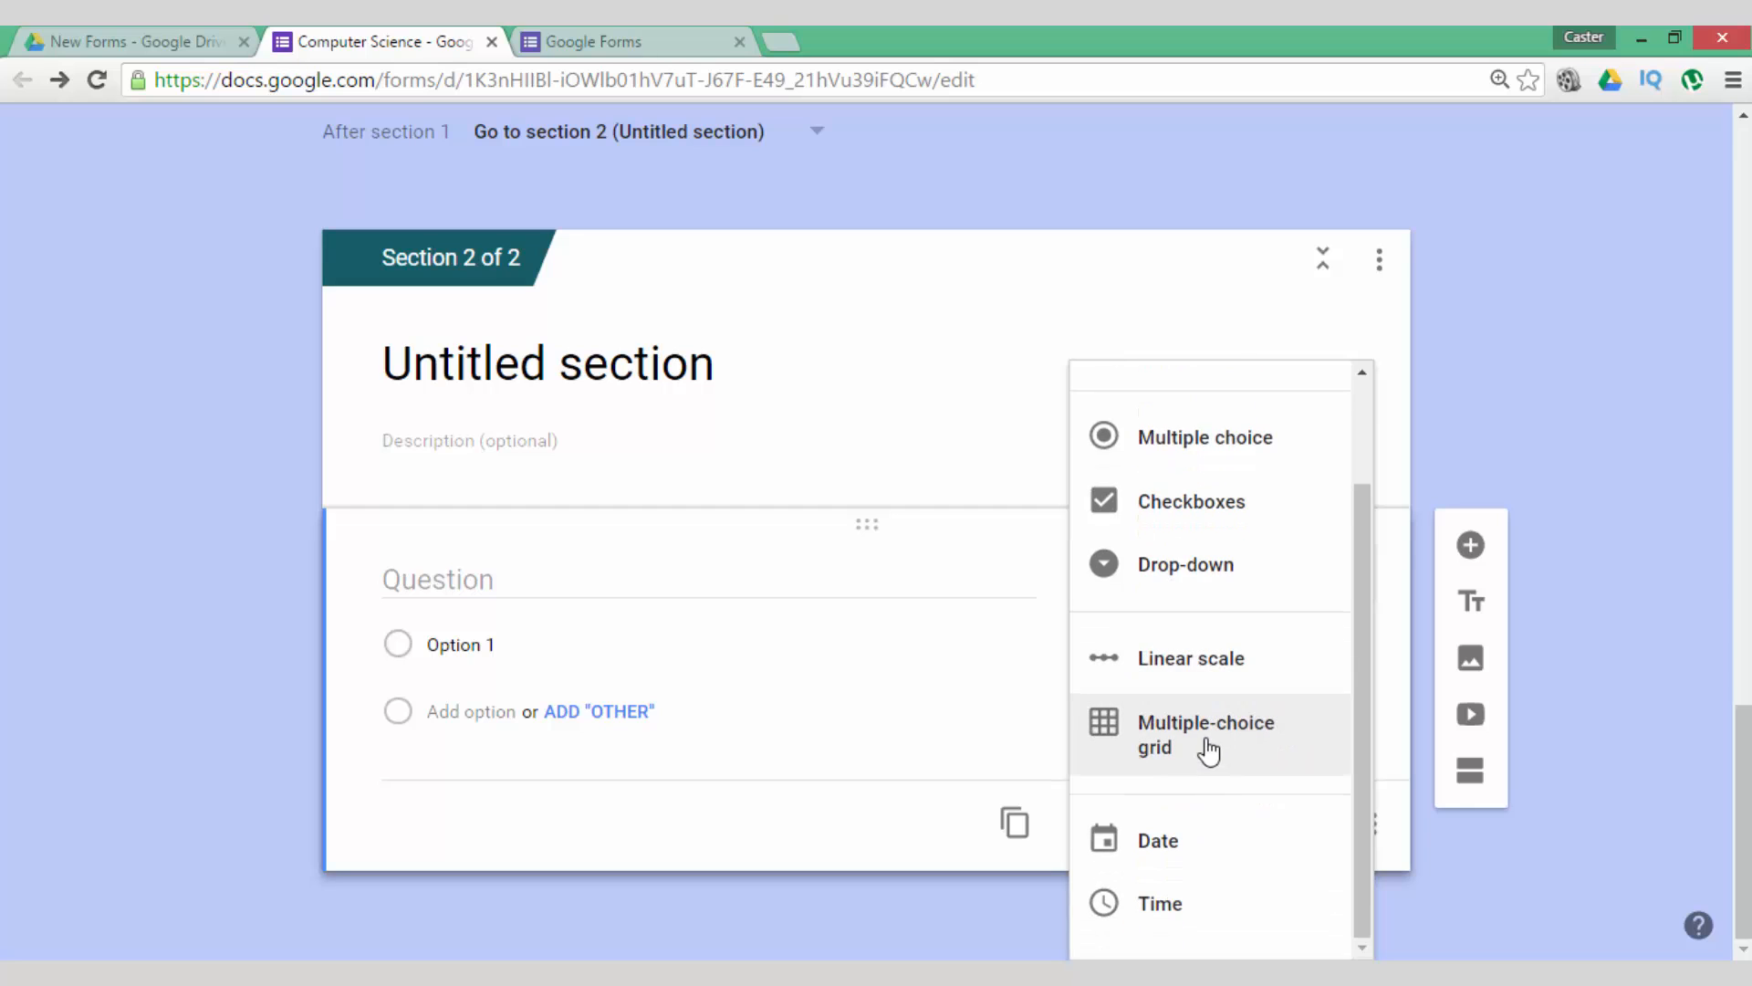
pyautogui.click(1205, 747)
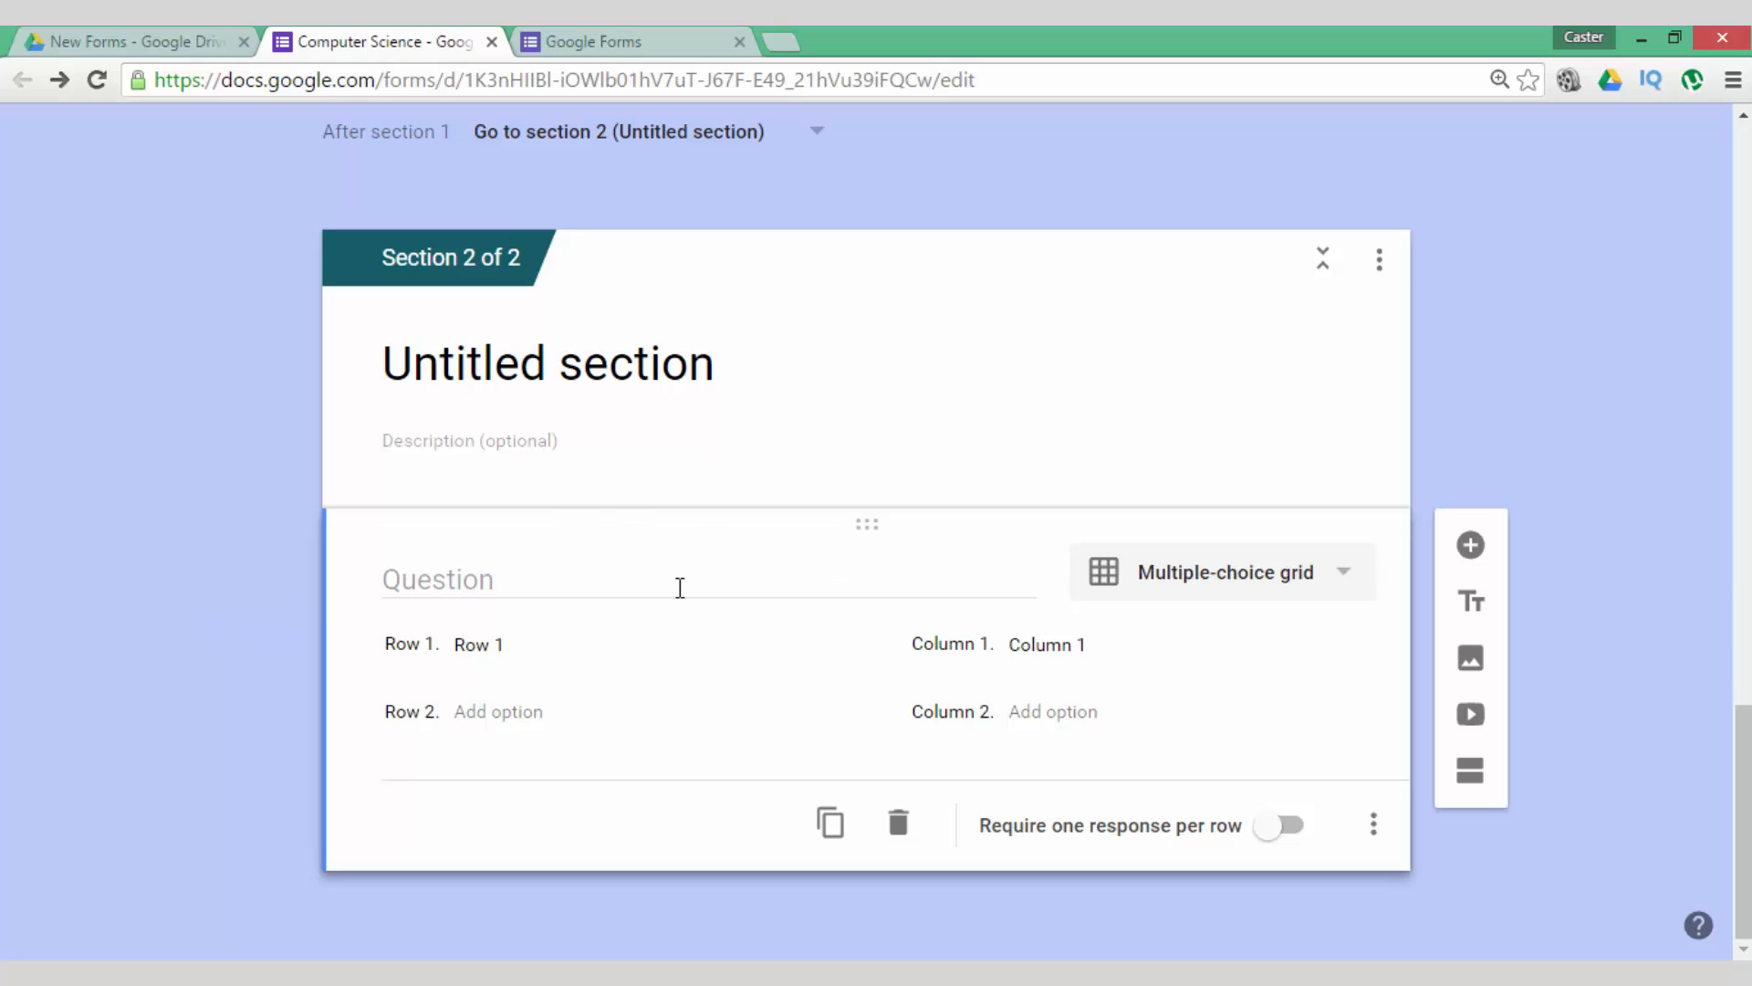
pyautogui.click(600, 589)
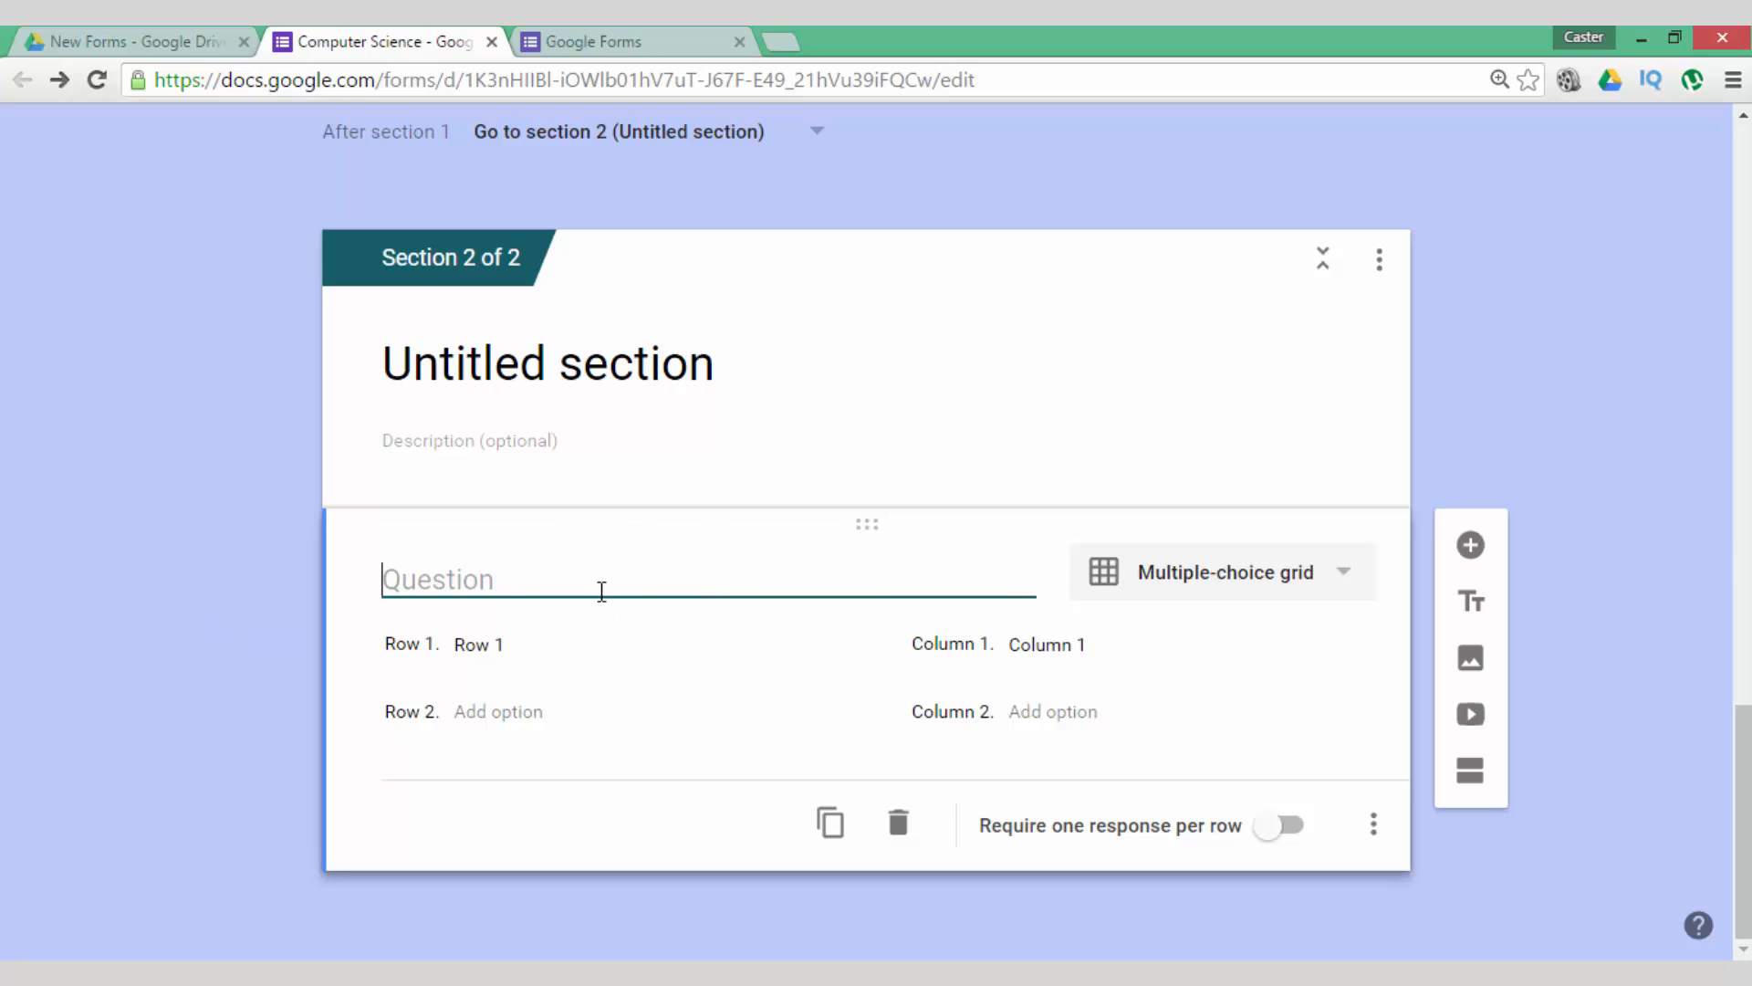
pyautogui.write('What would you like to learn about')
# - Fill the grid with rows Hardware, Software and columns Keyboard, Photoshop
pyautogui.click(554, 660)
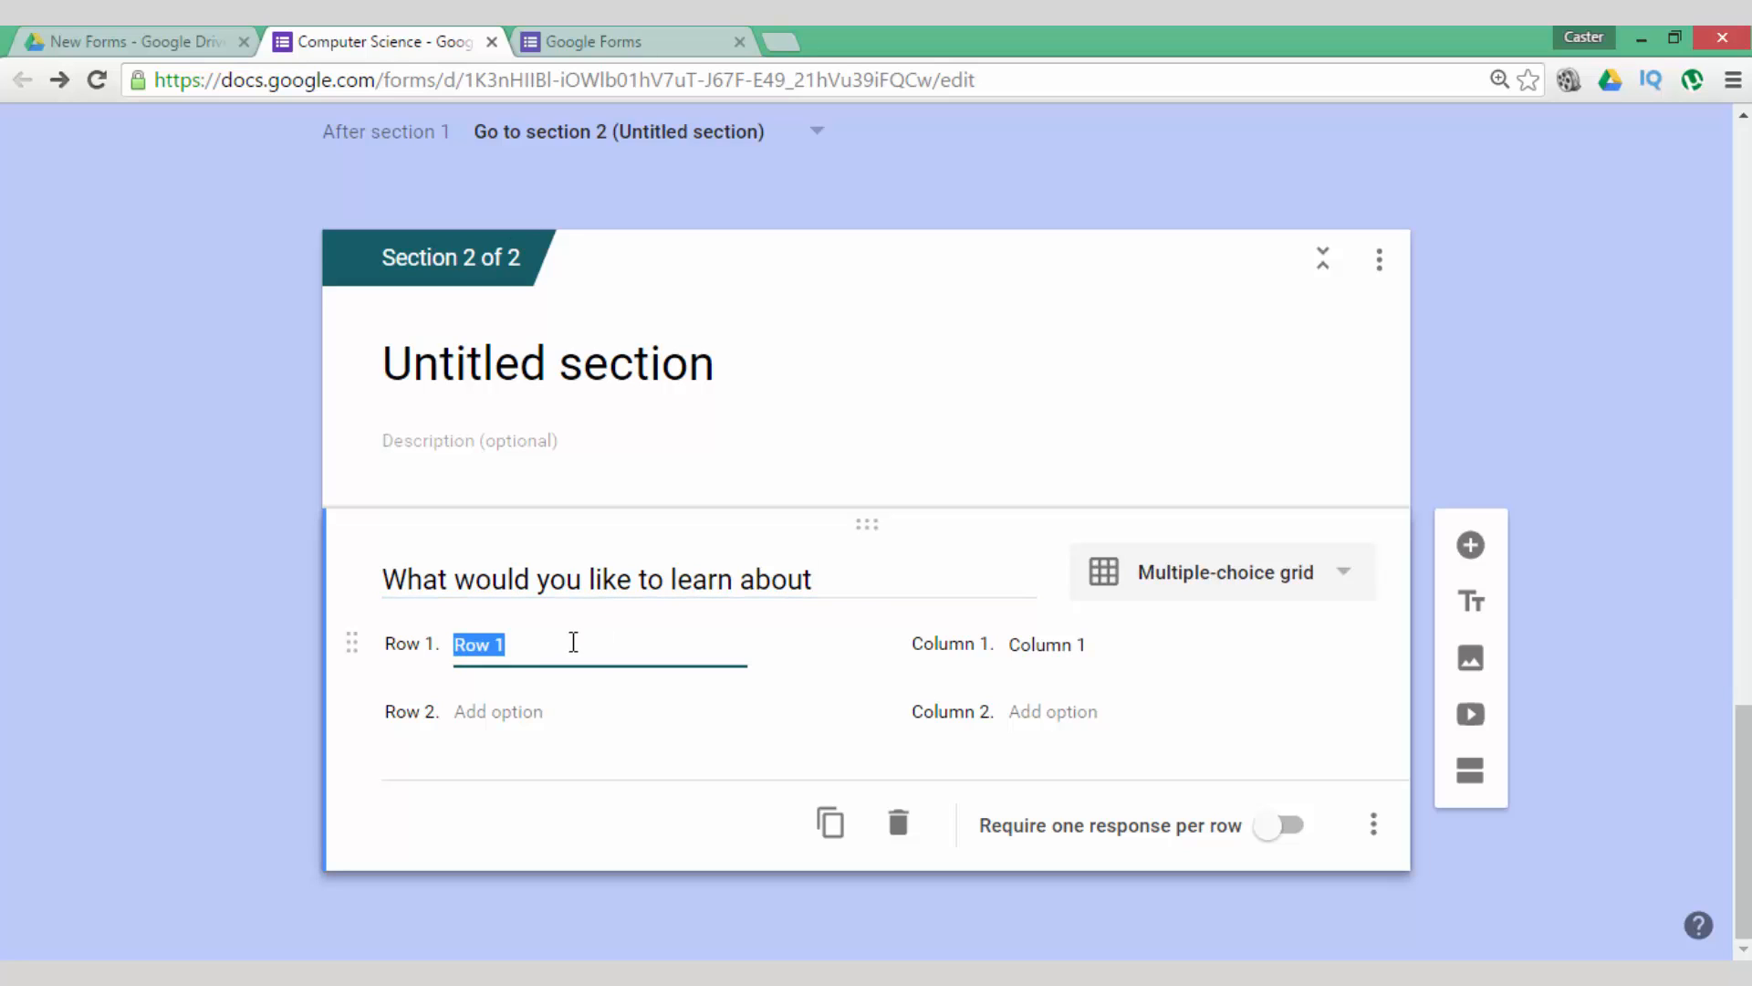
pyautogui.write('Hardw')
pyautogui.write('are')
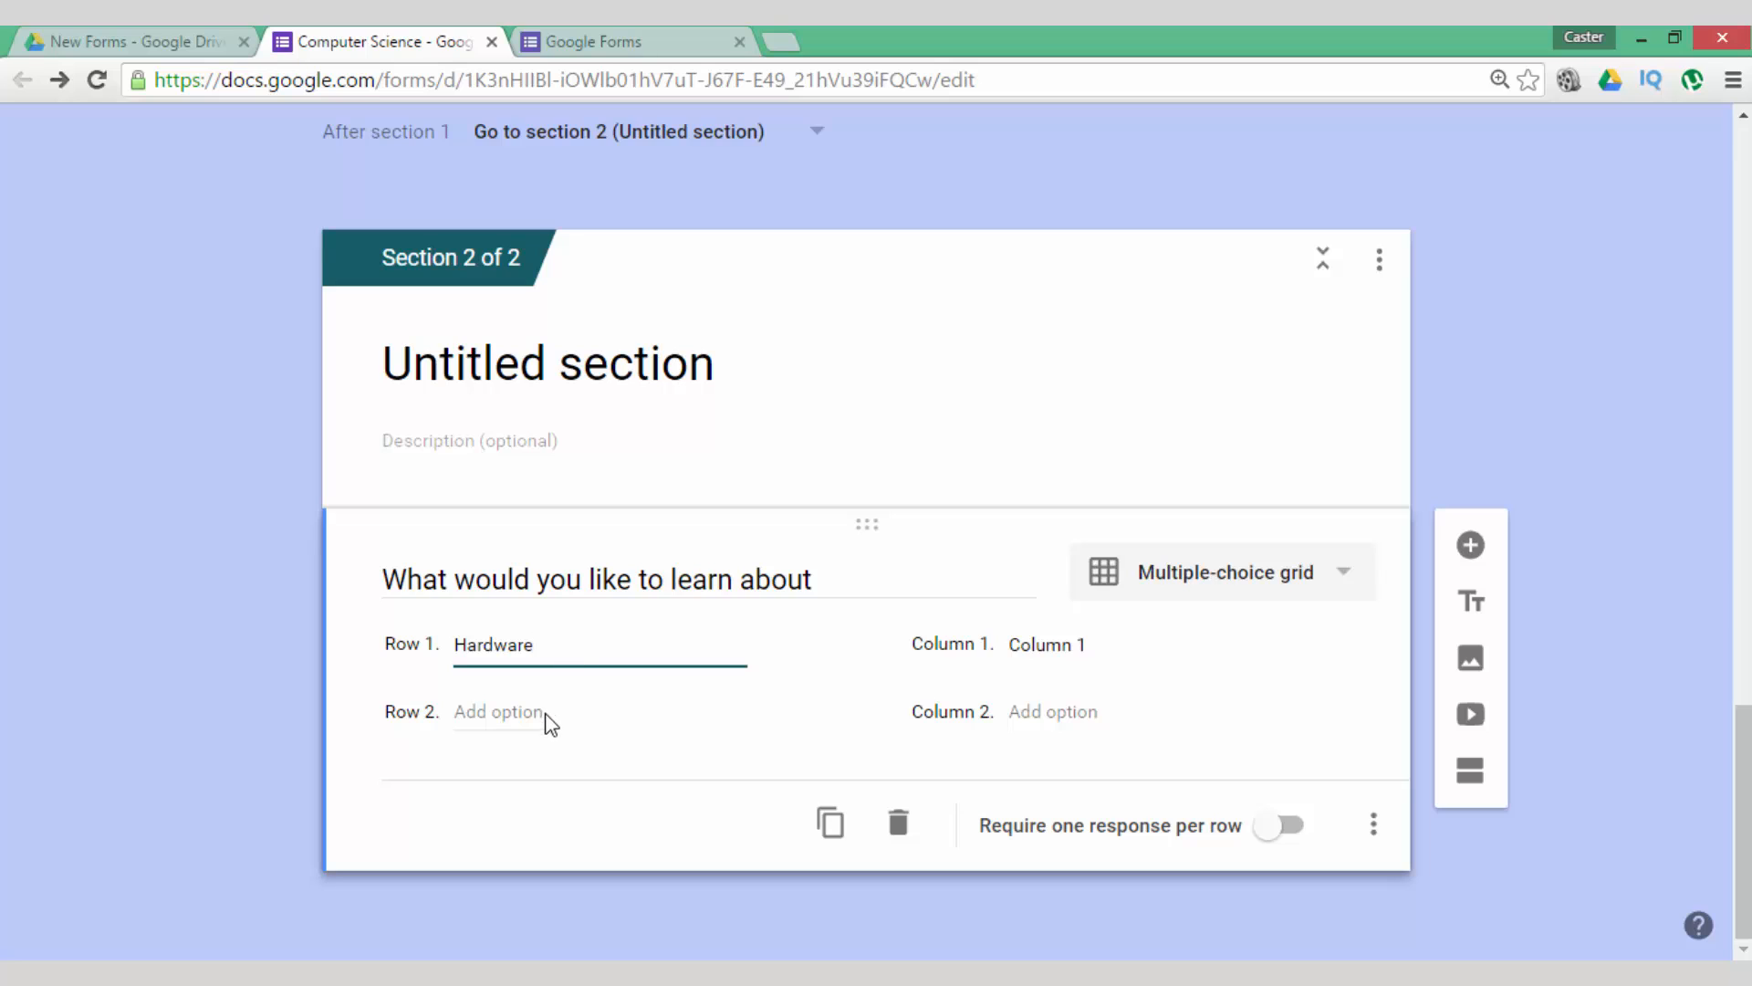
pyautogui.click(600, 714)
pyautogui.click(500, 716)
pyautogui.write('Software')
pyautogui.click(1057, 640)
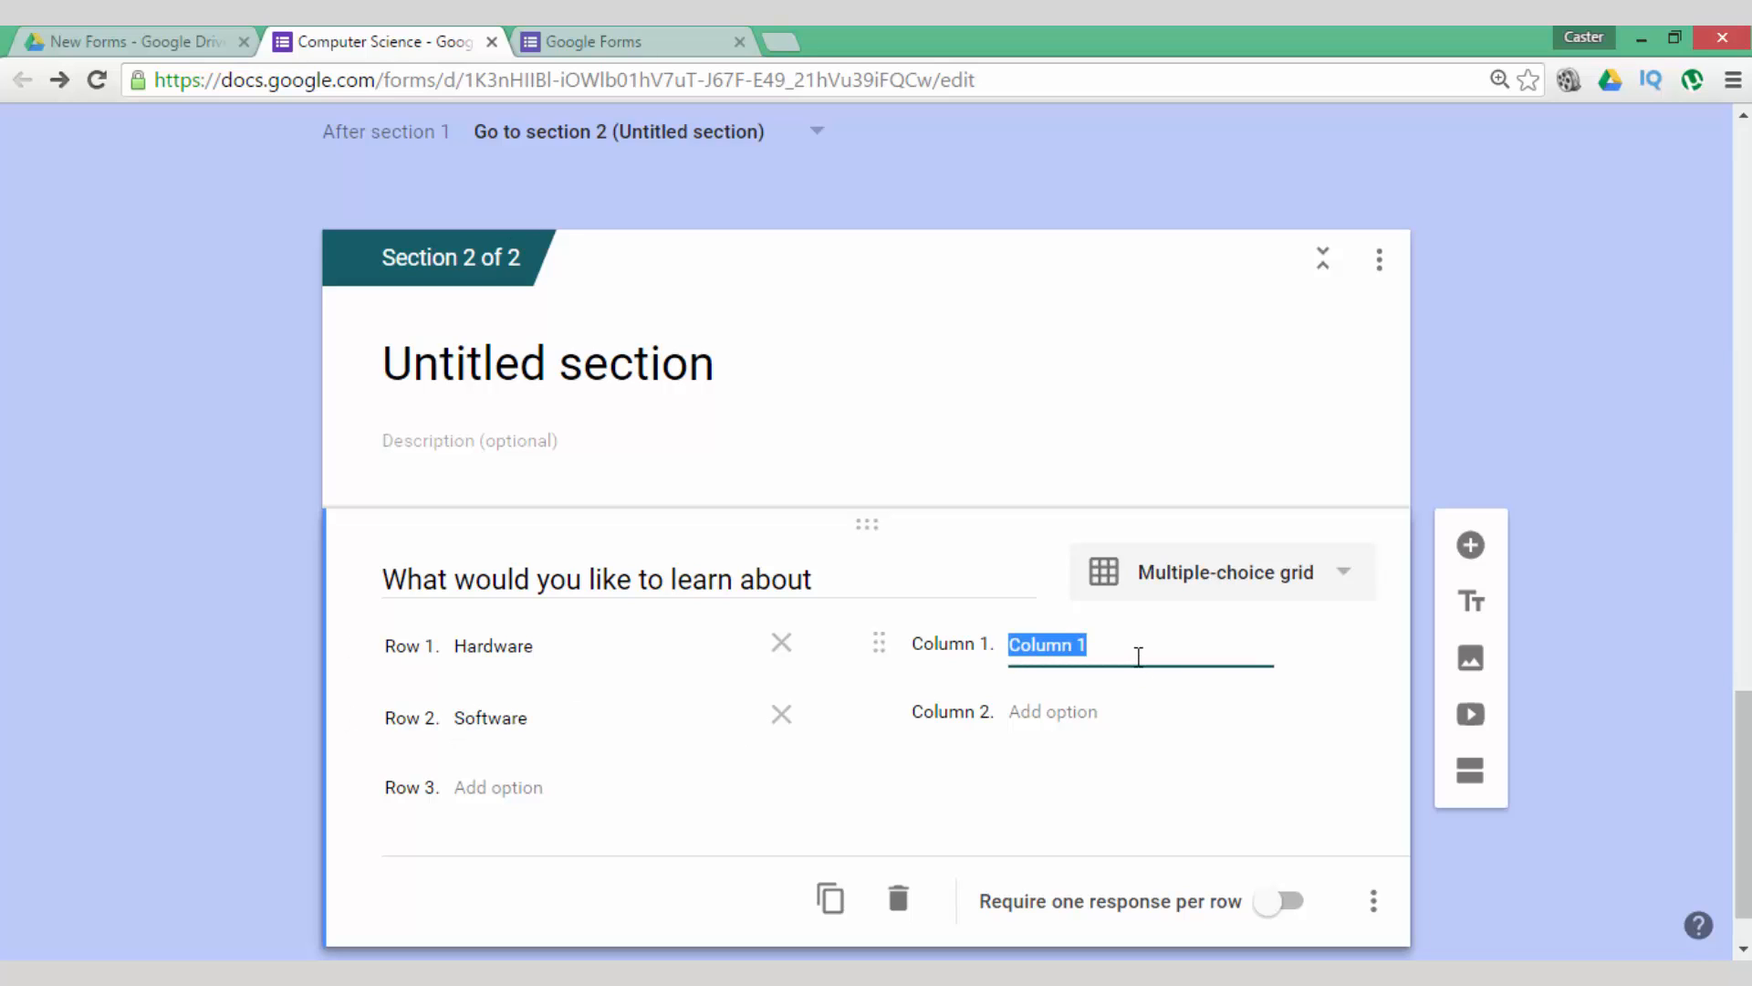
pyautogui.write('Keyboard')
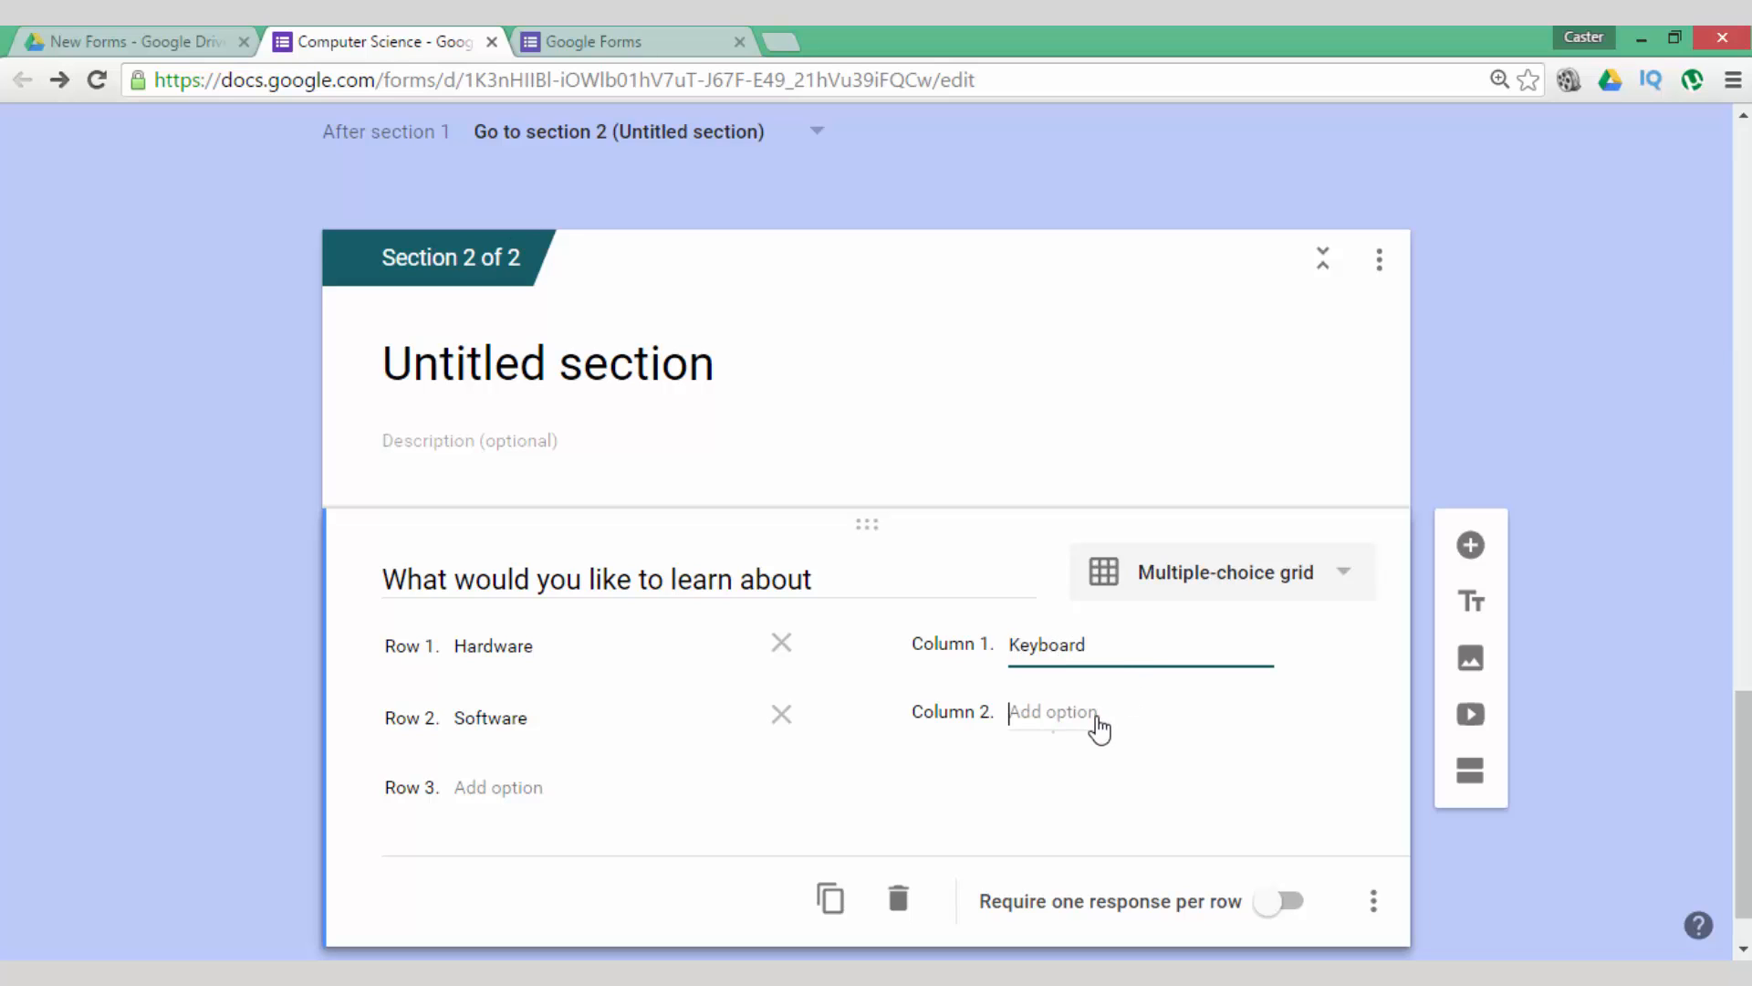
pyautogui.click(1100, 726)
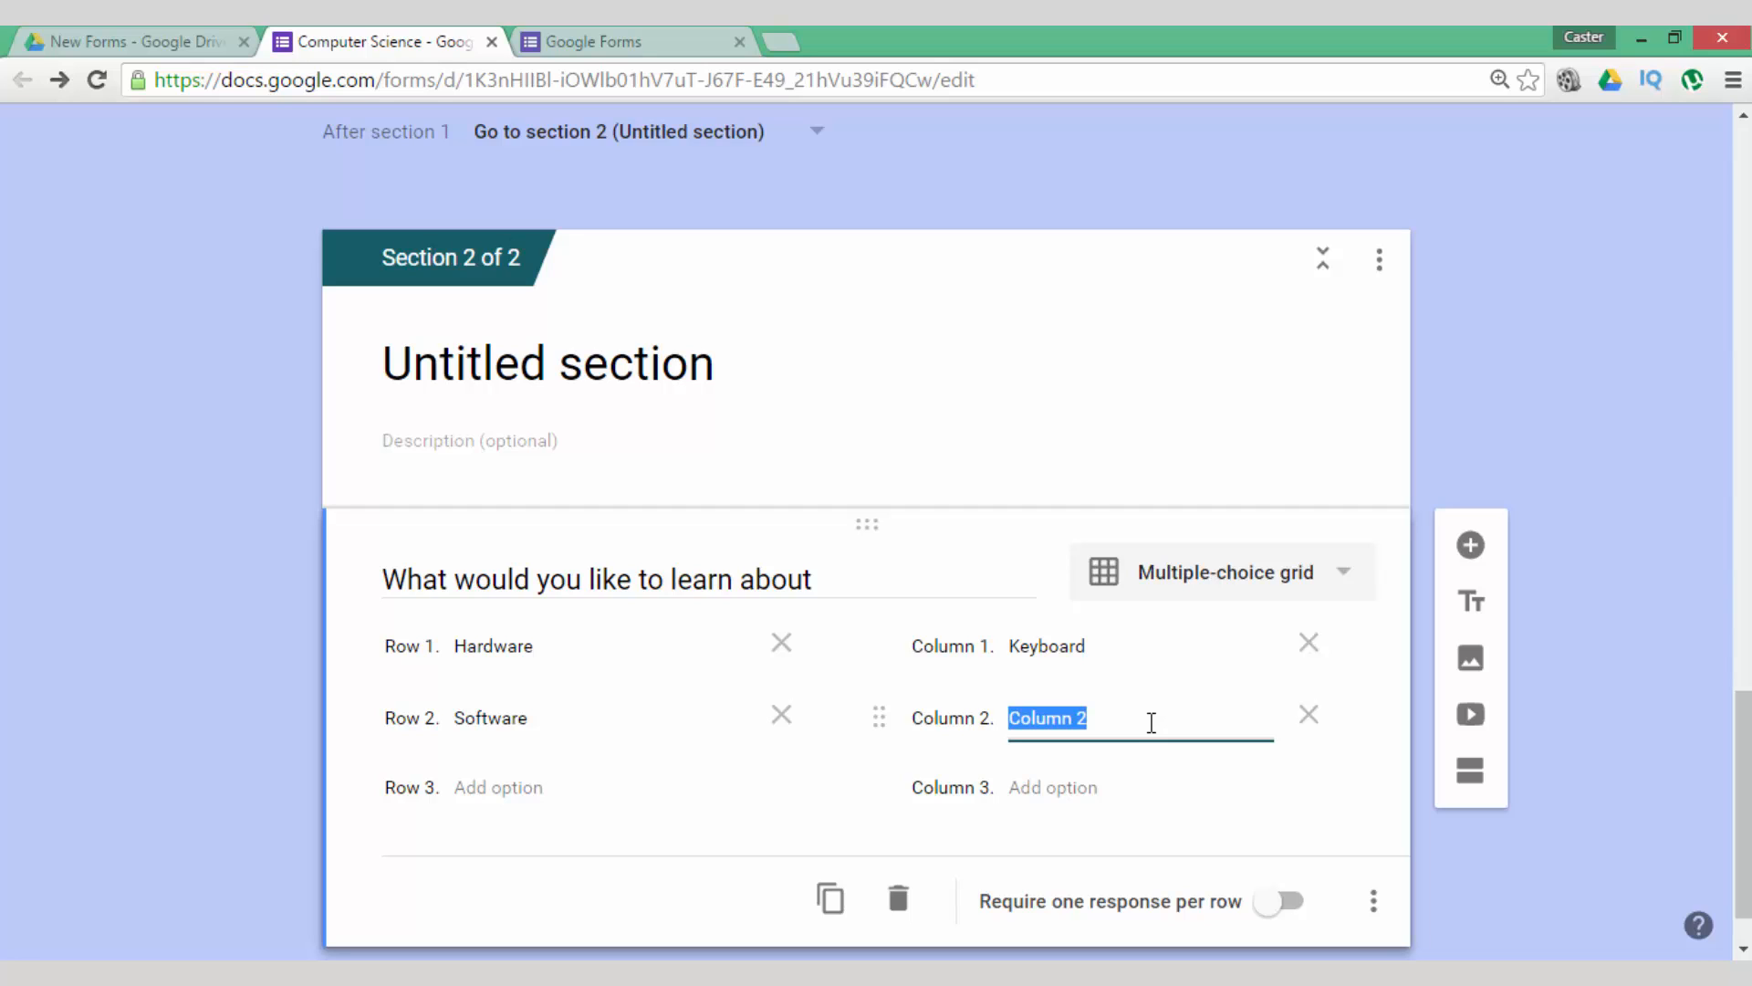
pyautogui.write('Photoshop')
pyautogui.scroll(1, 1596, 324)
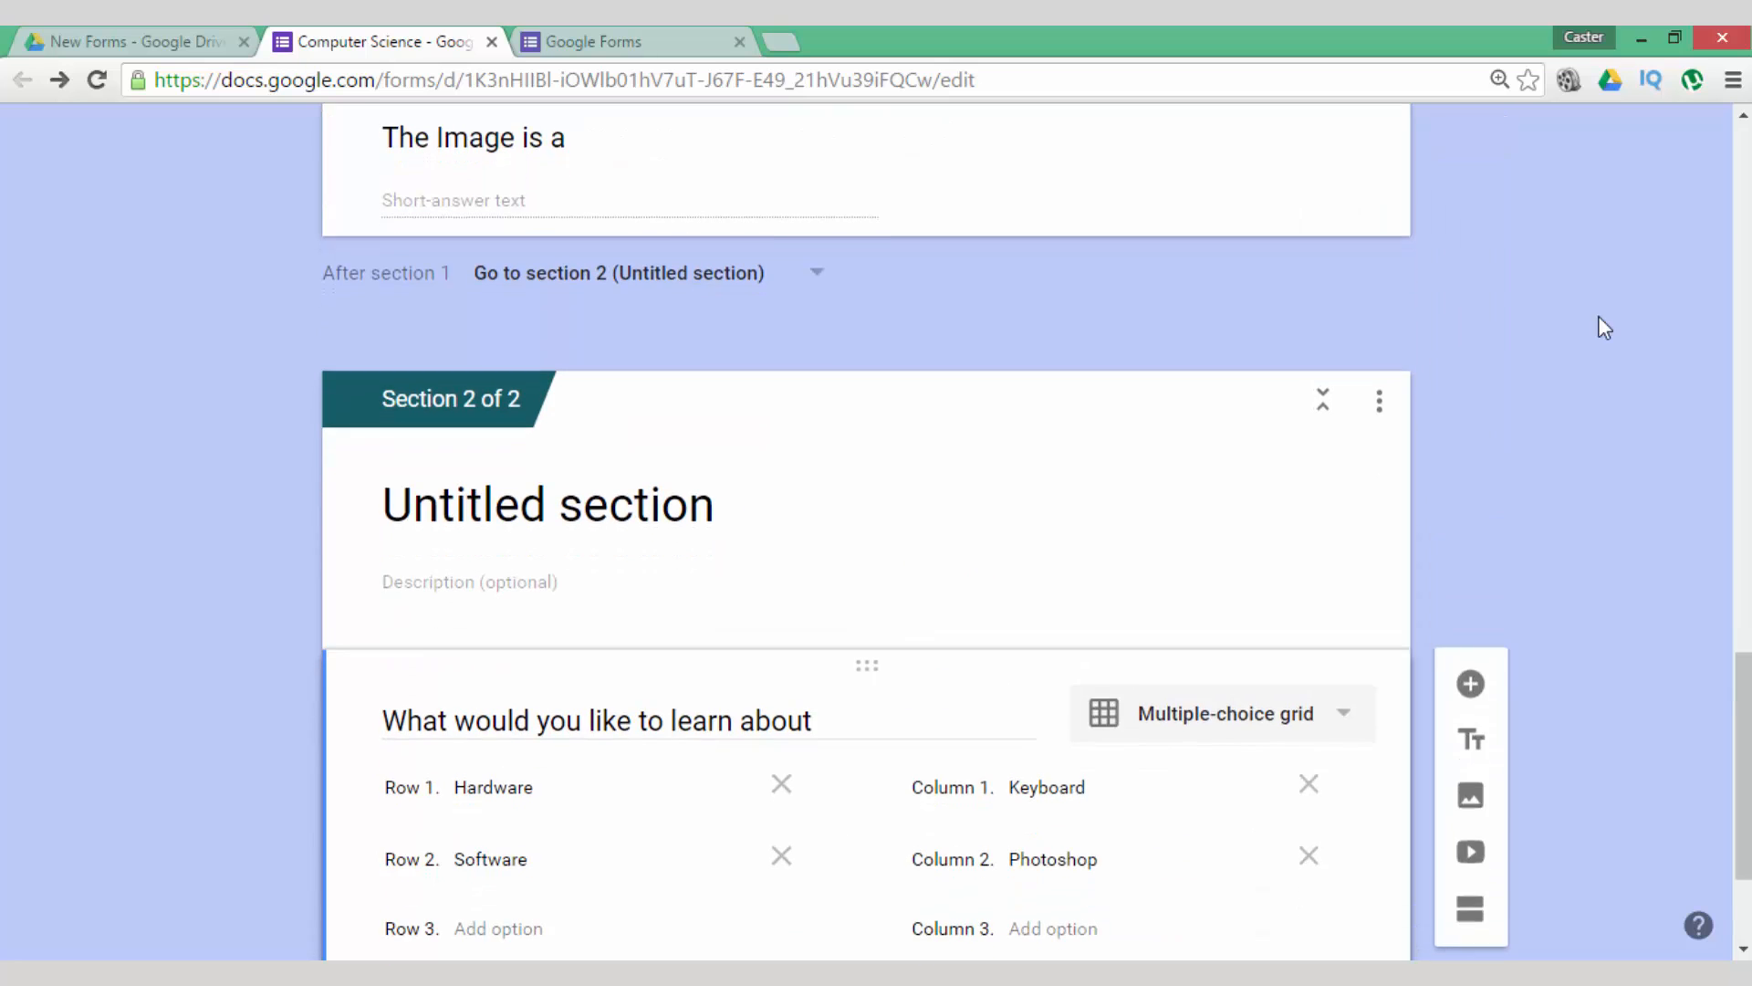
pyautogui.scroll(-2, 1605, 327)
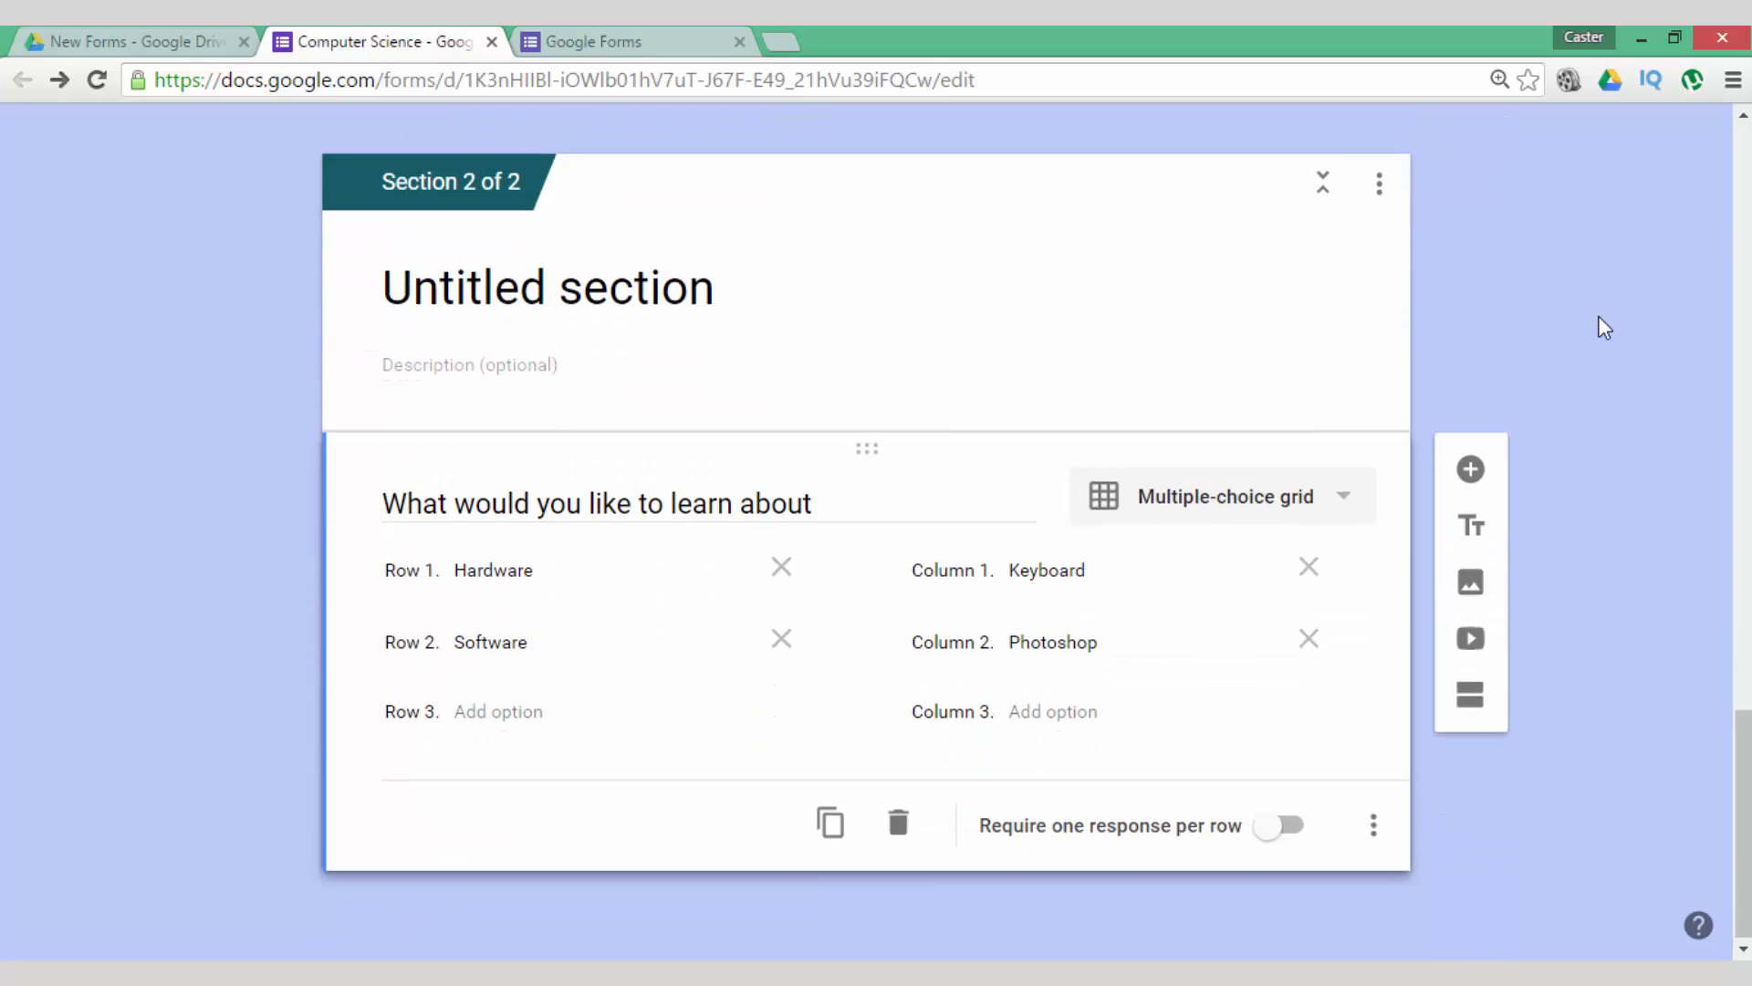
pyautogui.scroll(8, 1602, 326)
pyautogui.scroll(2, 1604, 327)
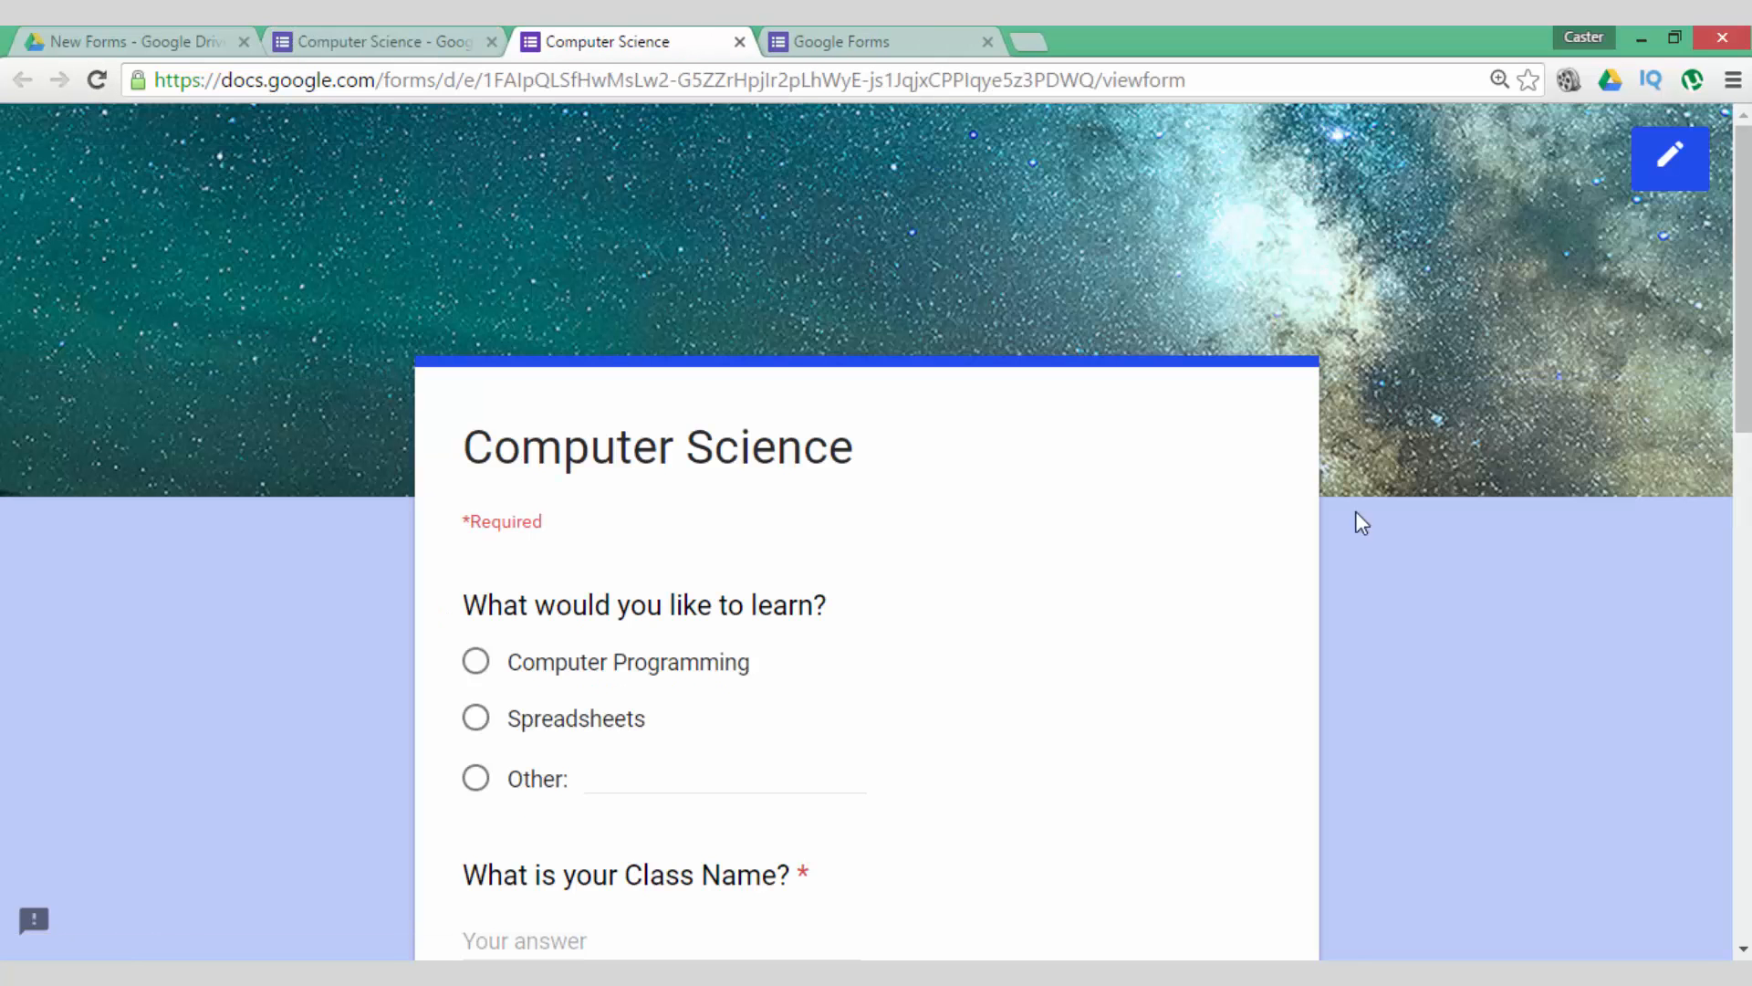
pyautogui.scroll(-2, 1366, 570)
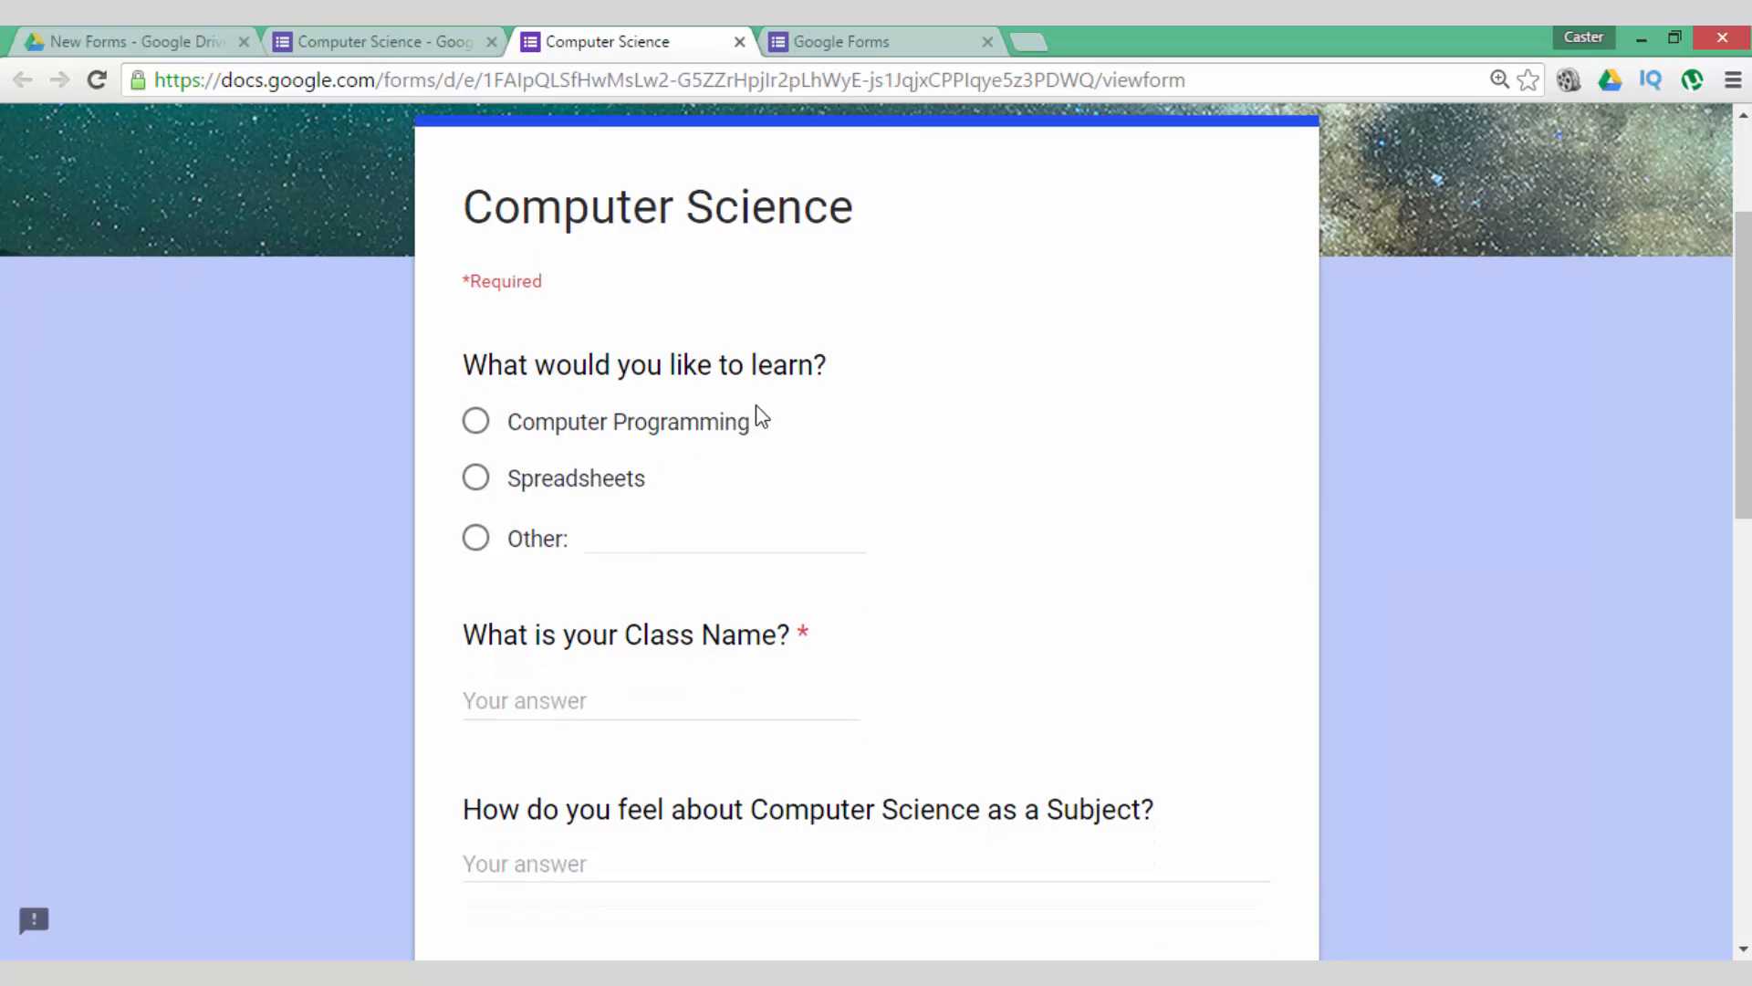
# - In the preview, answer Section 1 with Computer Programming, the class name and the image question
pyautogui.click(476, 422)
pyautogui.scroll(-3, 1052, 511)
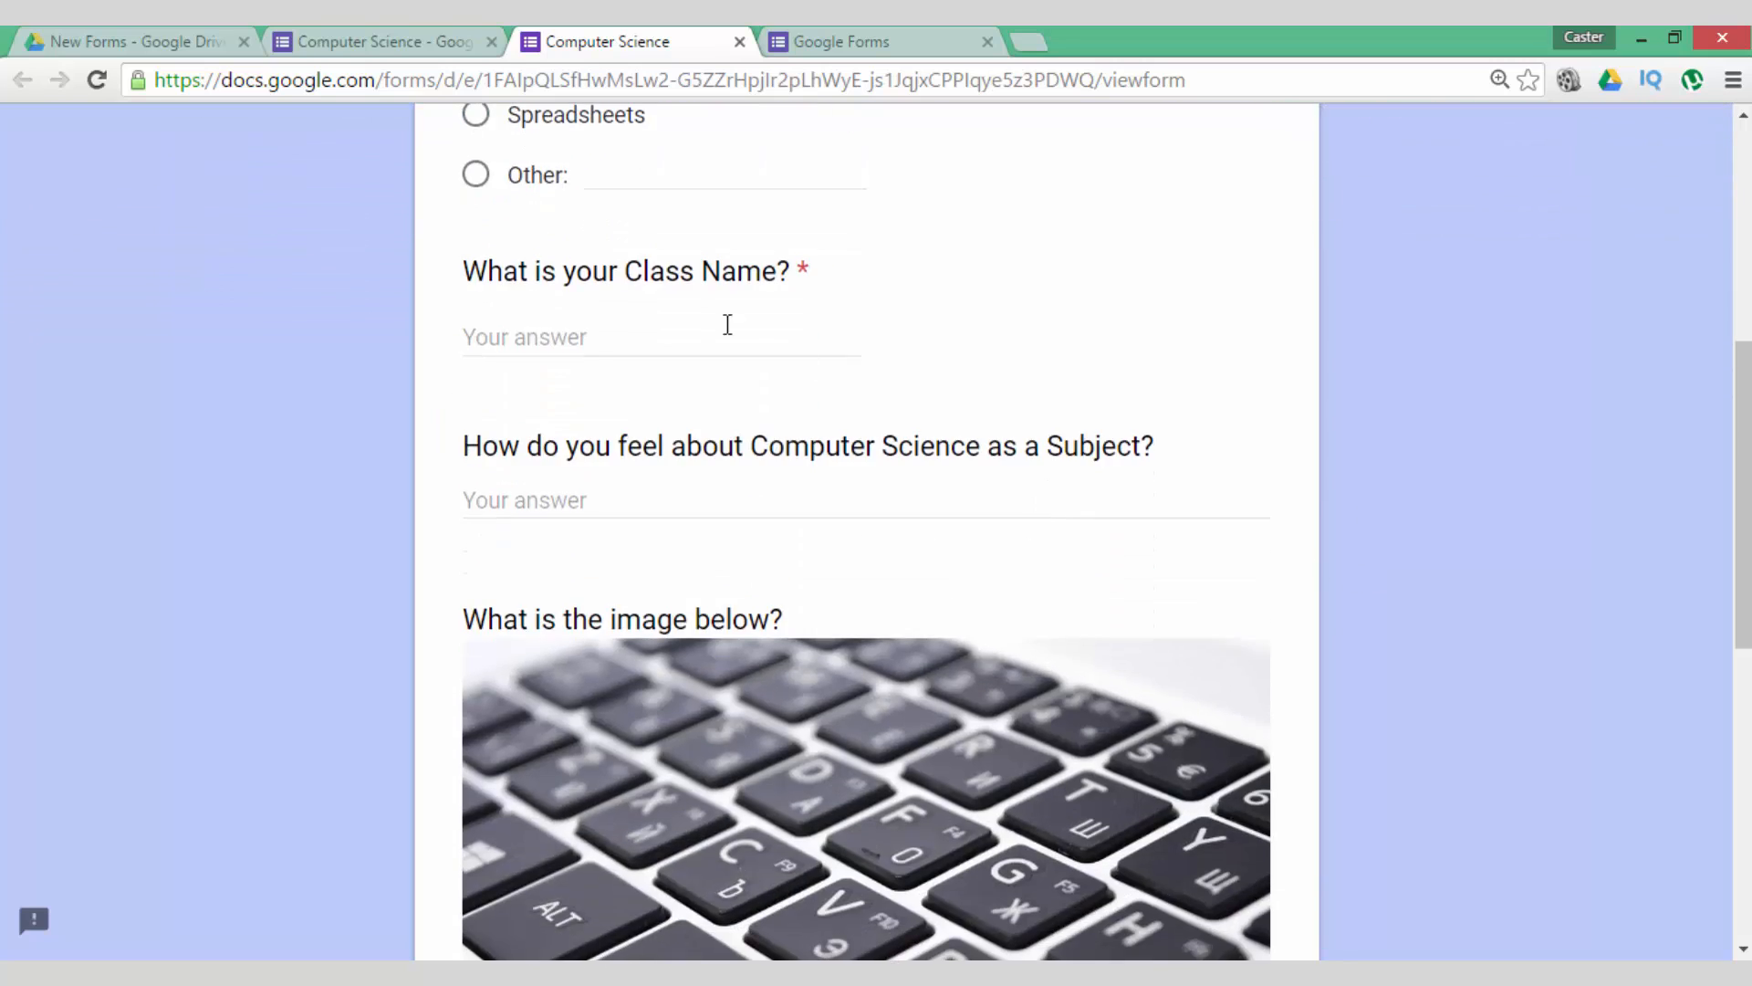
pyautogui.click(651, 347)
pyautogui.write('Test Class')
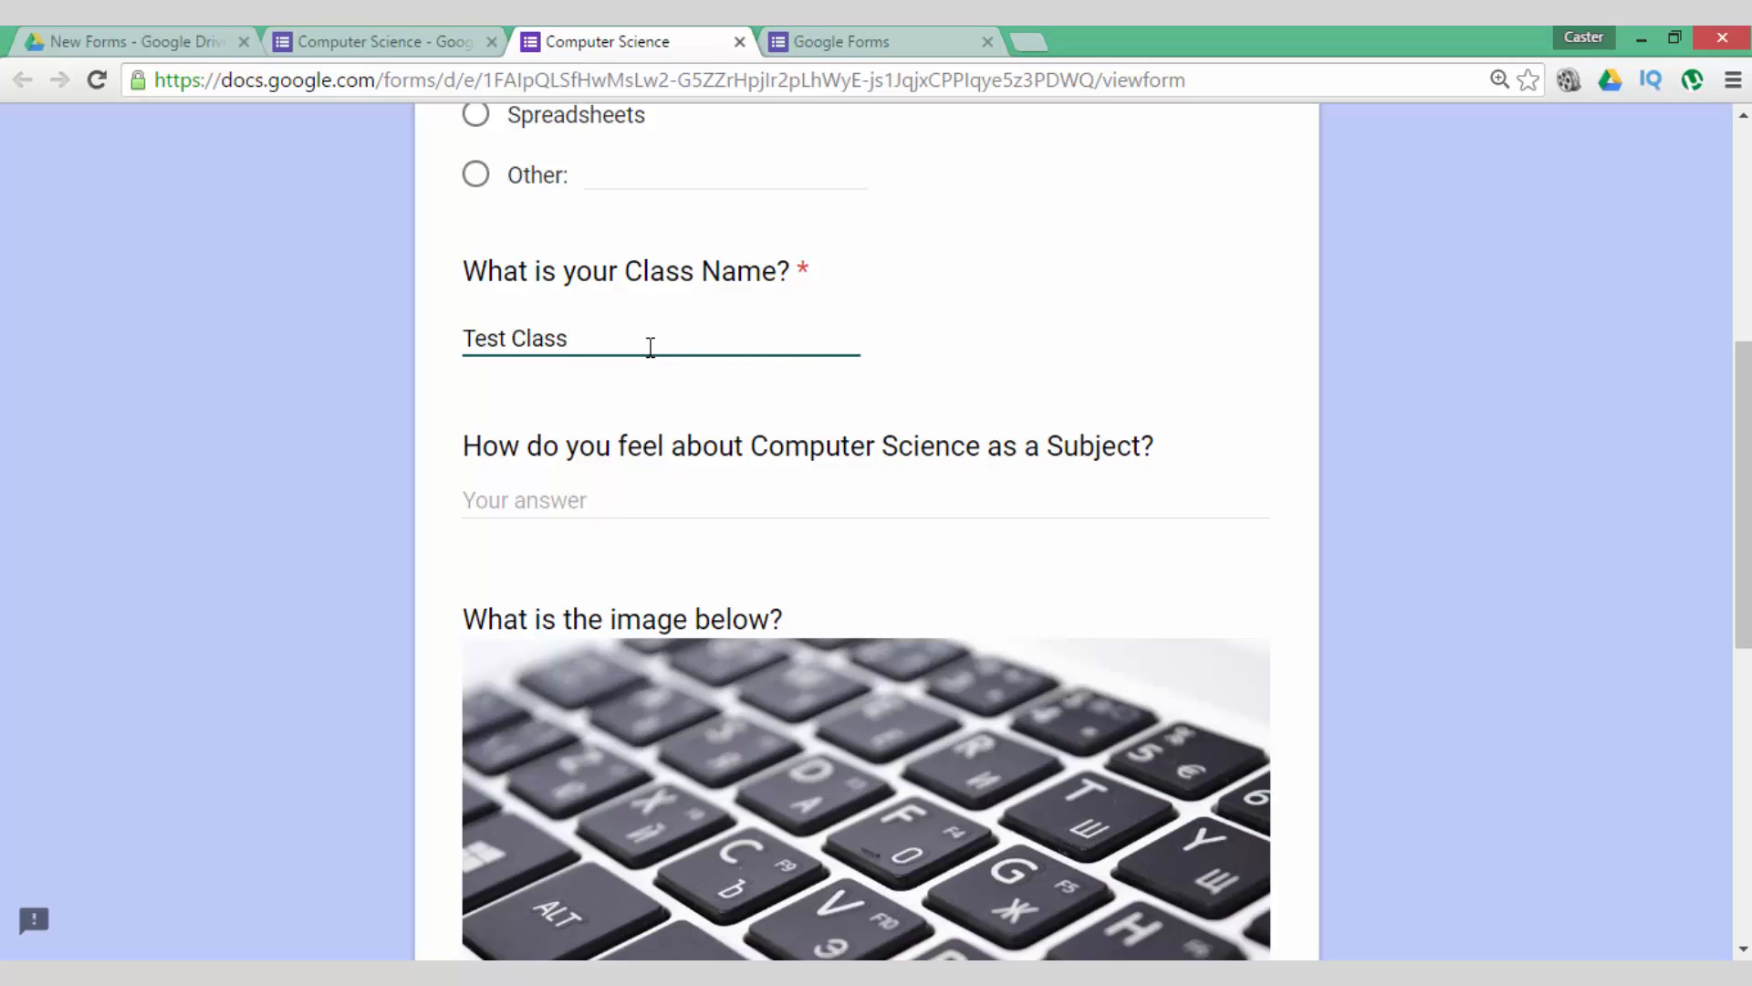
pyautogui.scroll(-2, 649, 461)
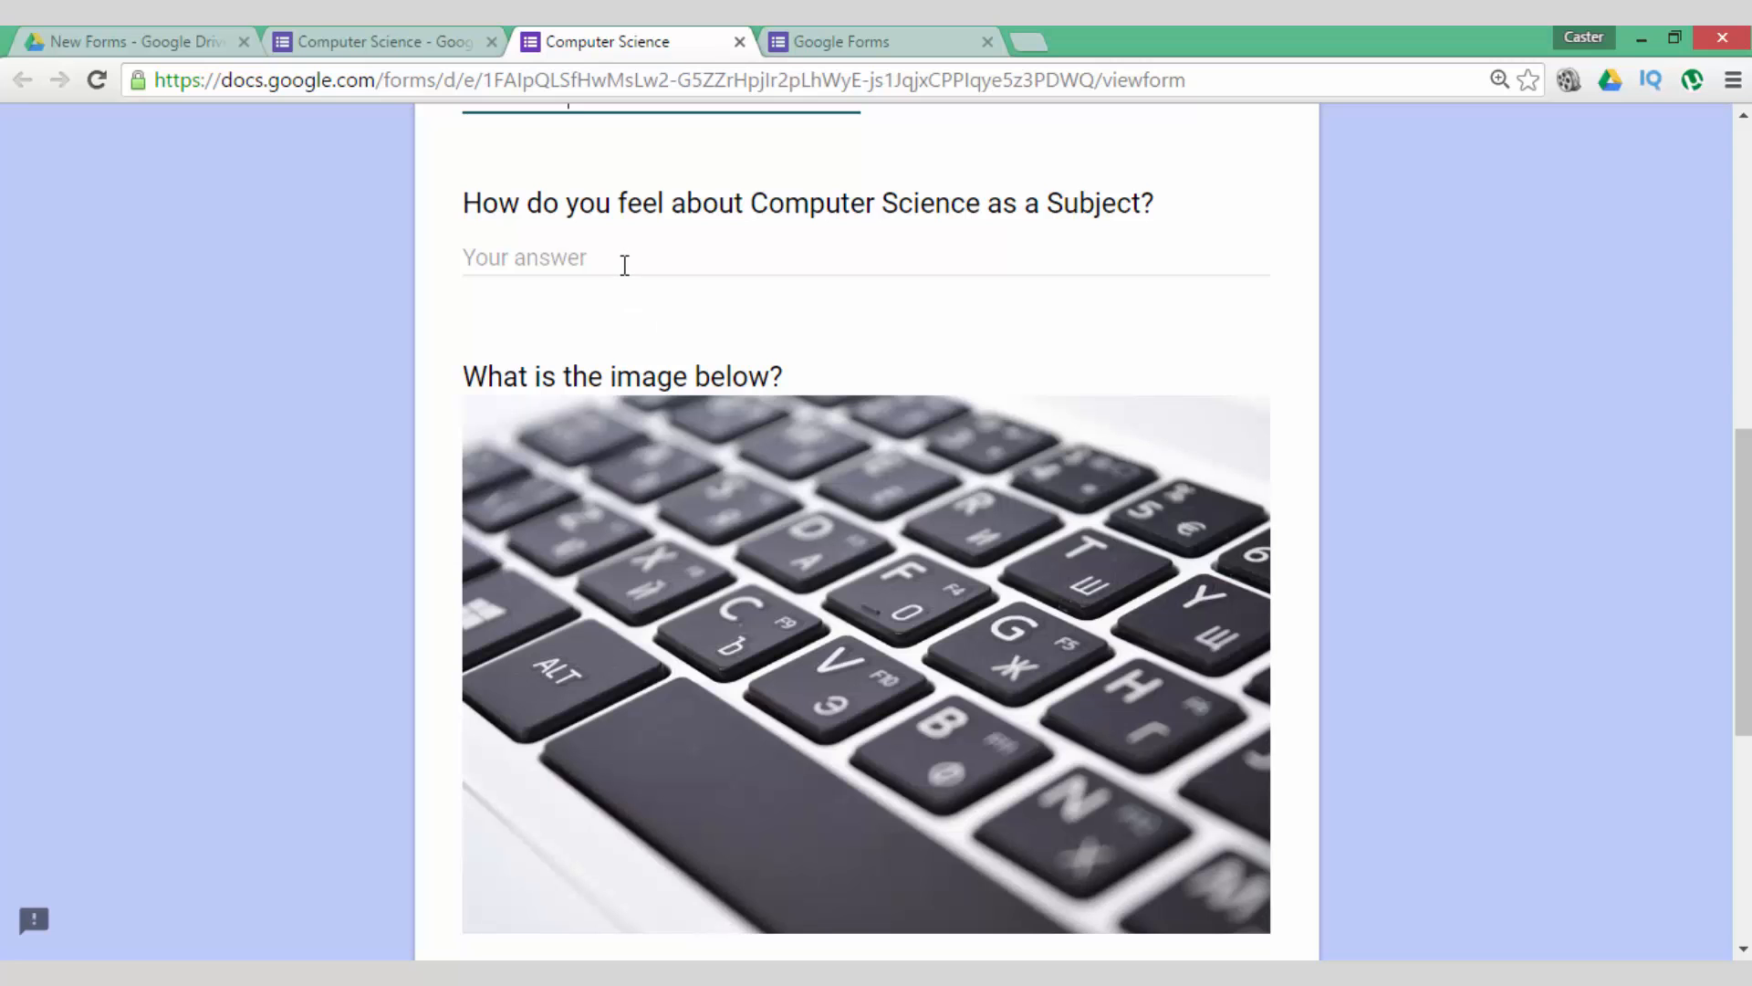
pyautogui.scroll(-1, 436, 469)
pyautogui.scroll(-2, 437, 470)
pyautogui.scroll(3, 436, 469)
pyautogui.scroll(-1, 435, 471)
pyautogui.scroll(-2, 438, 469)
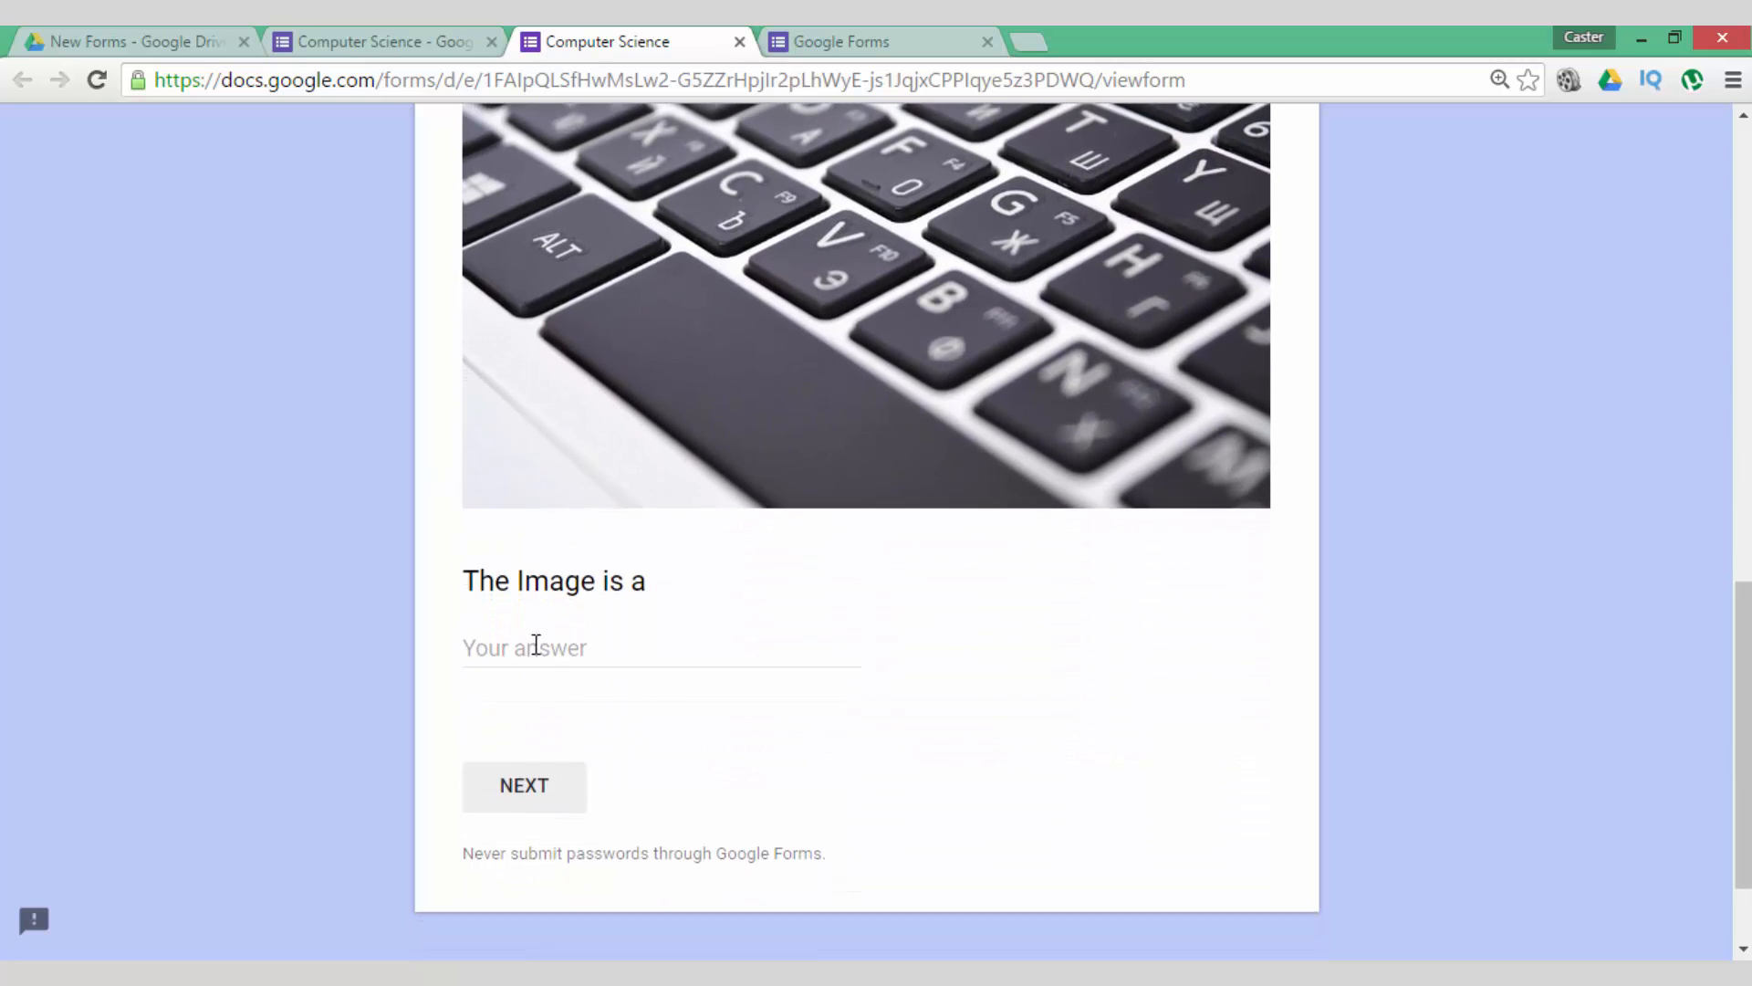
pyautogui.click(534, 648)
pyautogui.write('Keyboard')
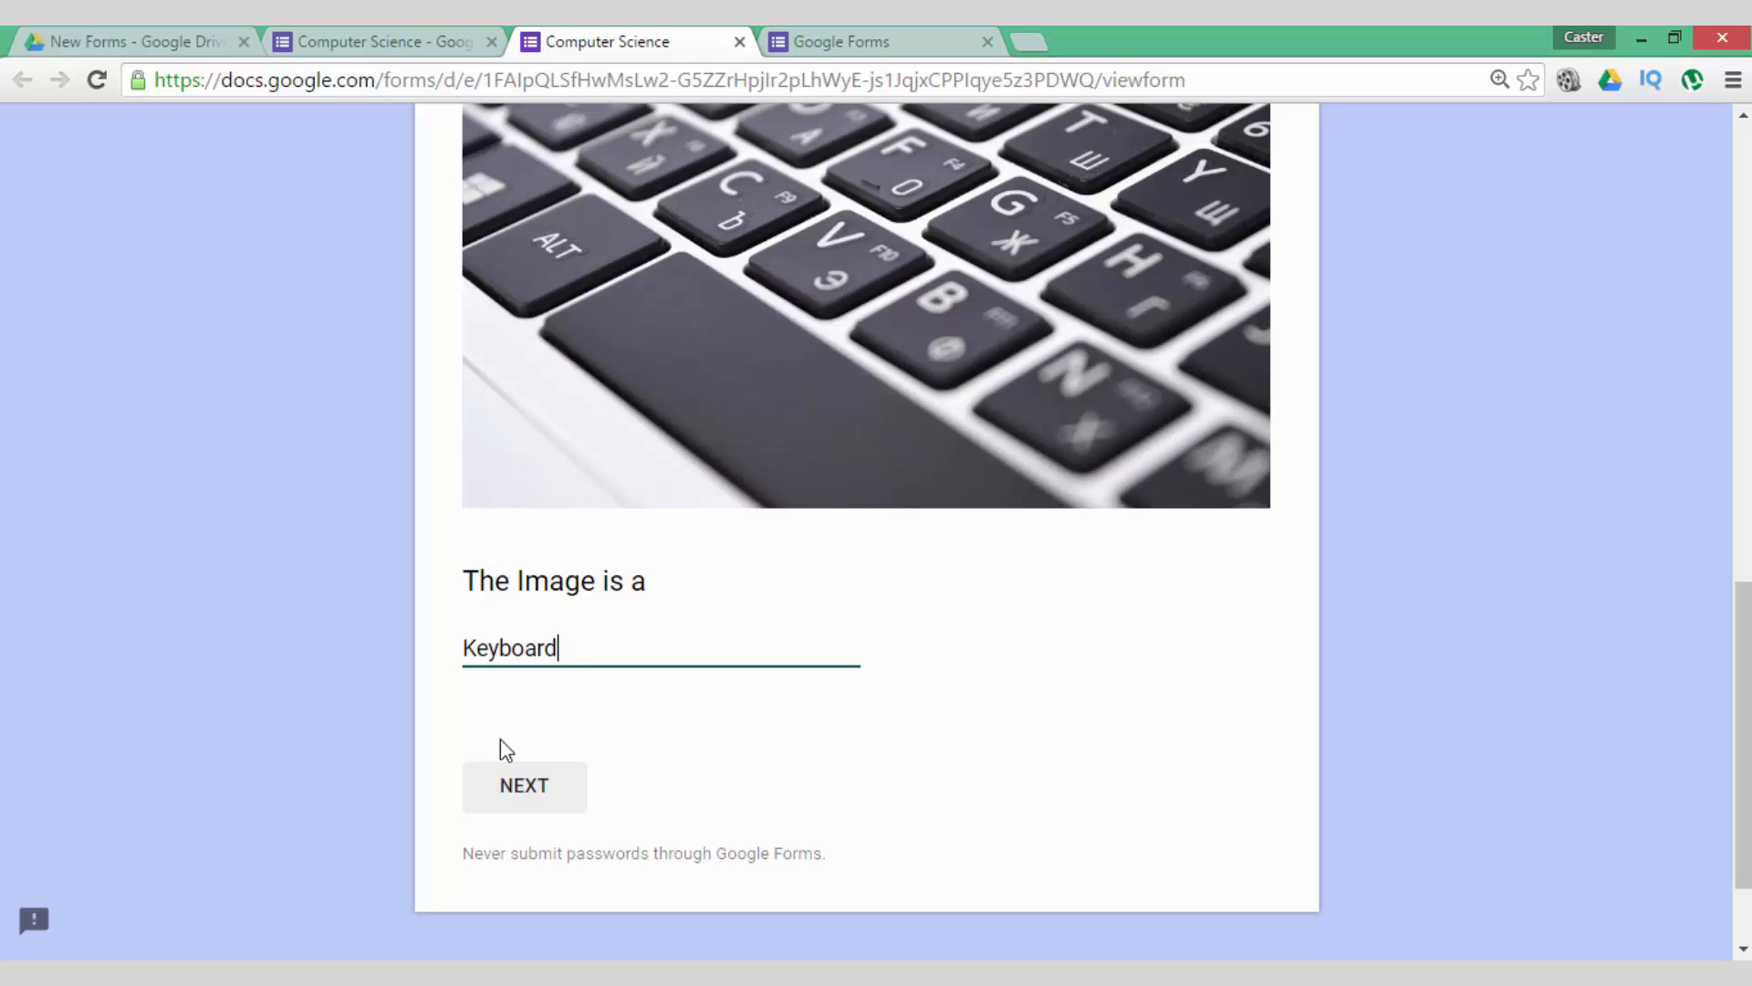
pyautogui.click(647, 727)
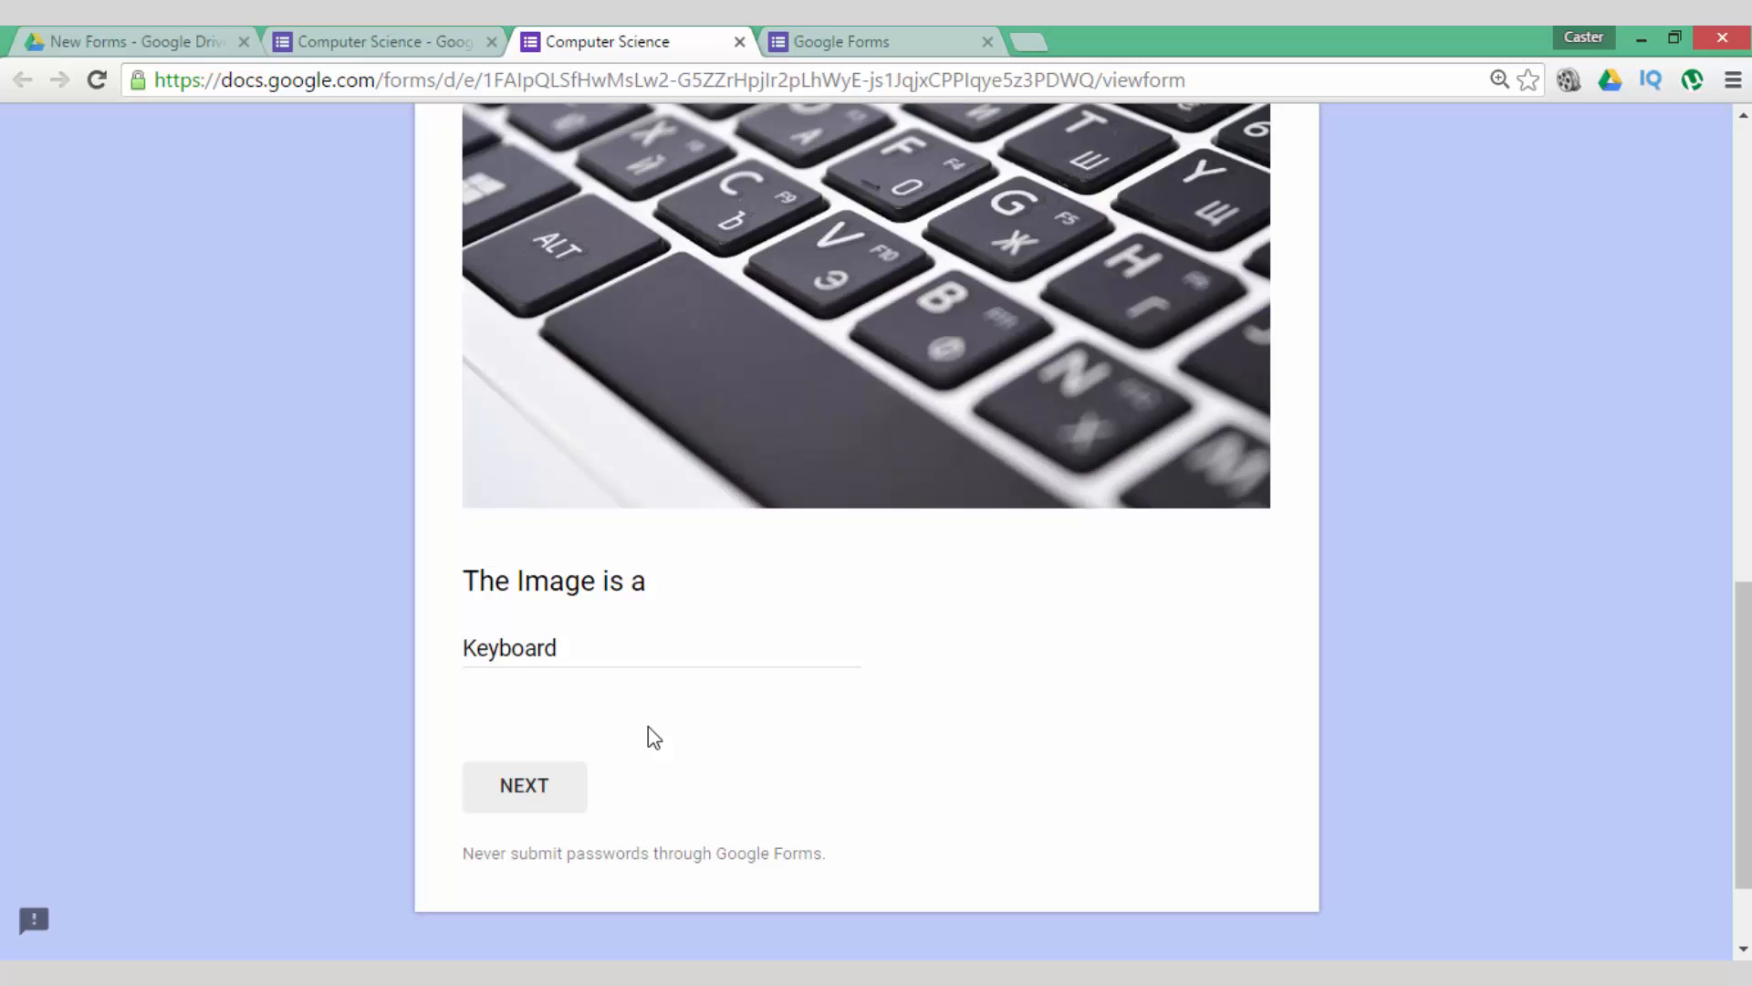
pyautogui.click(541, 798)
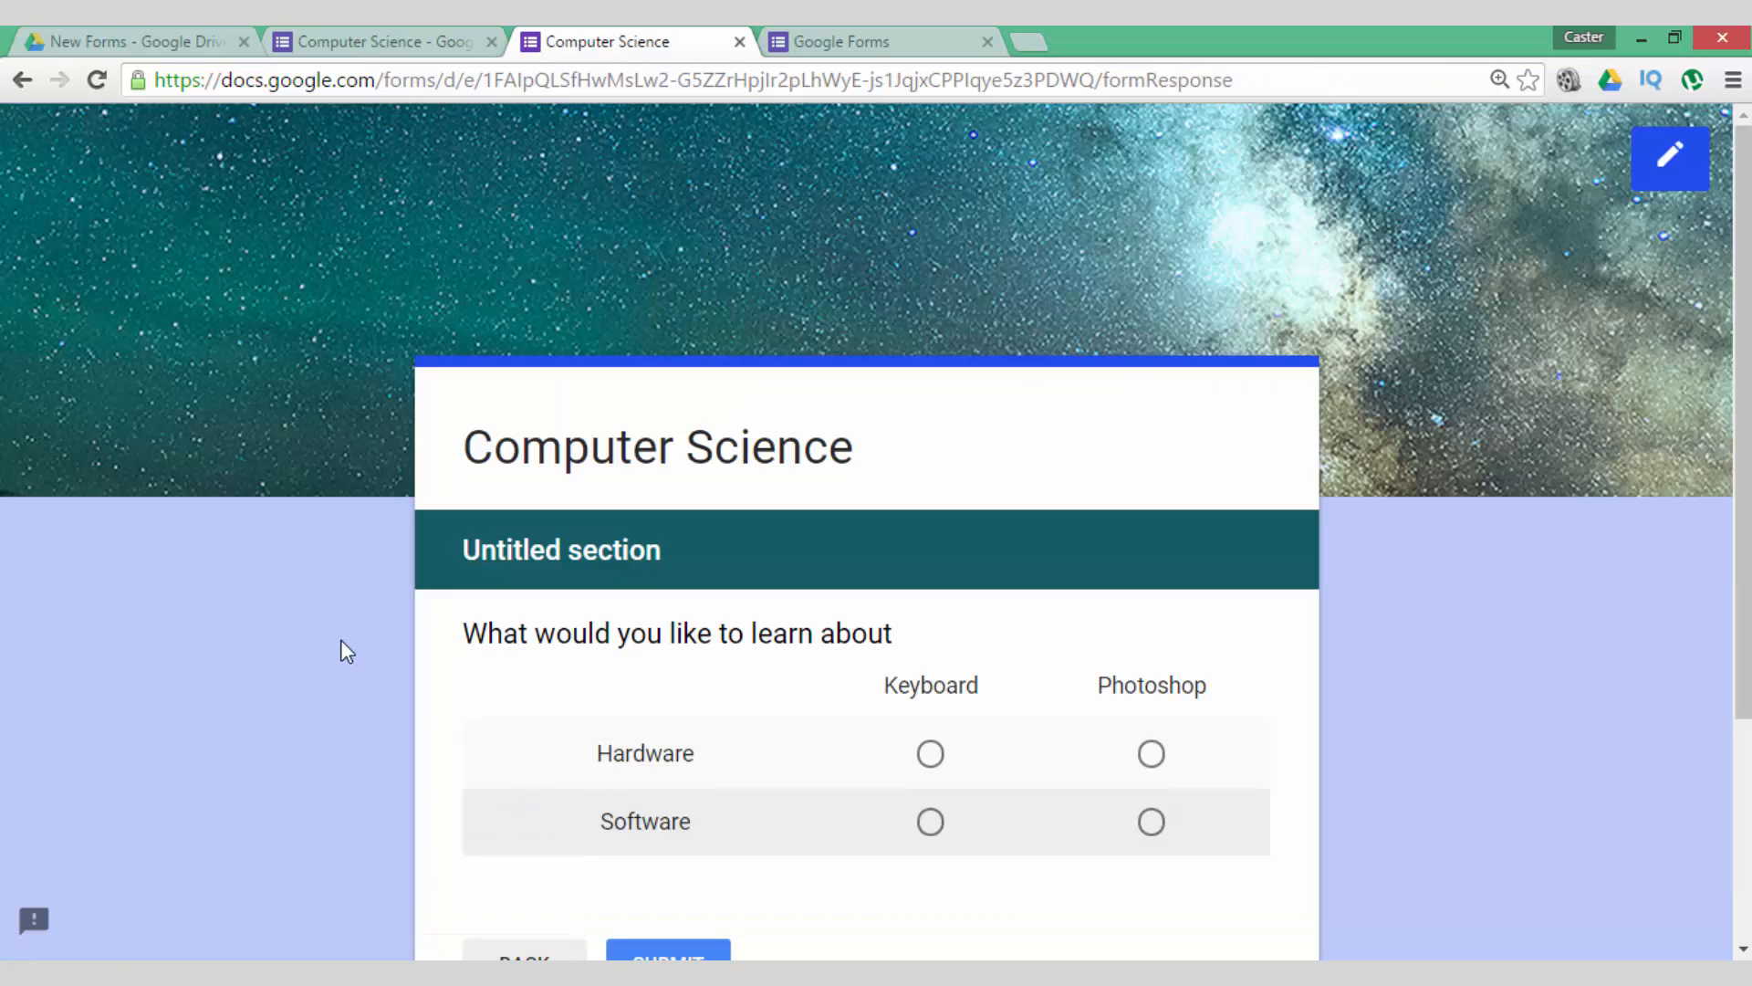
pyautogui.scroll(-2, 340, 639)
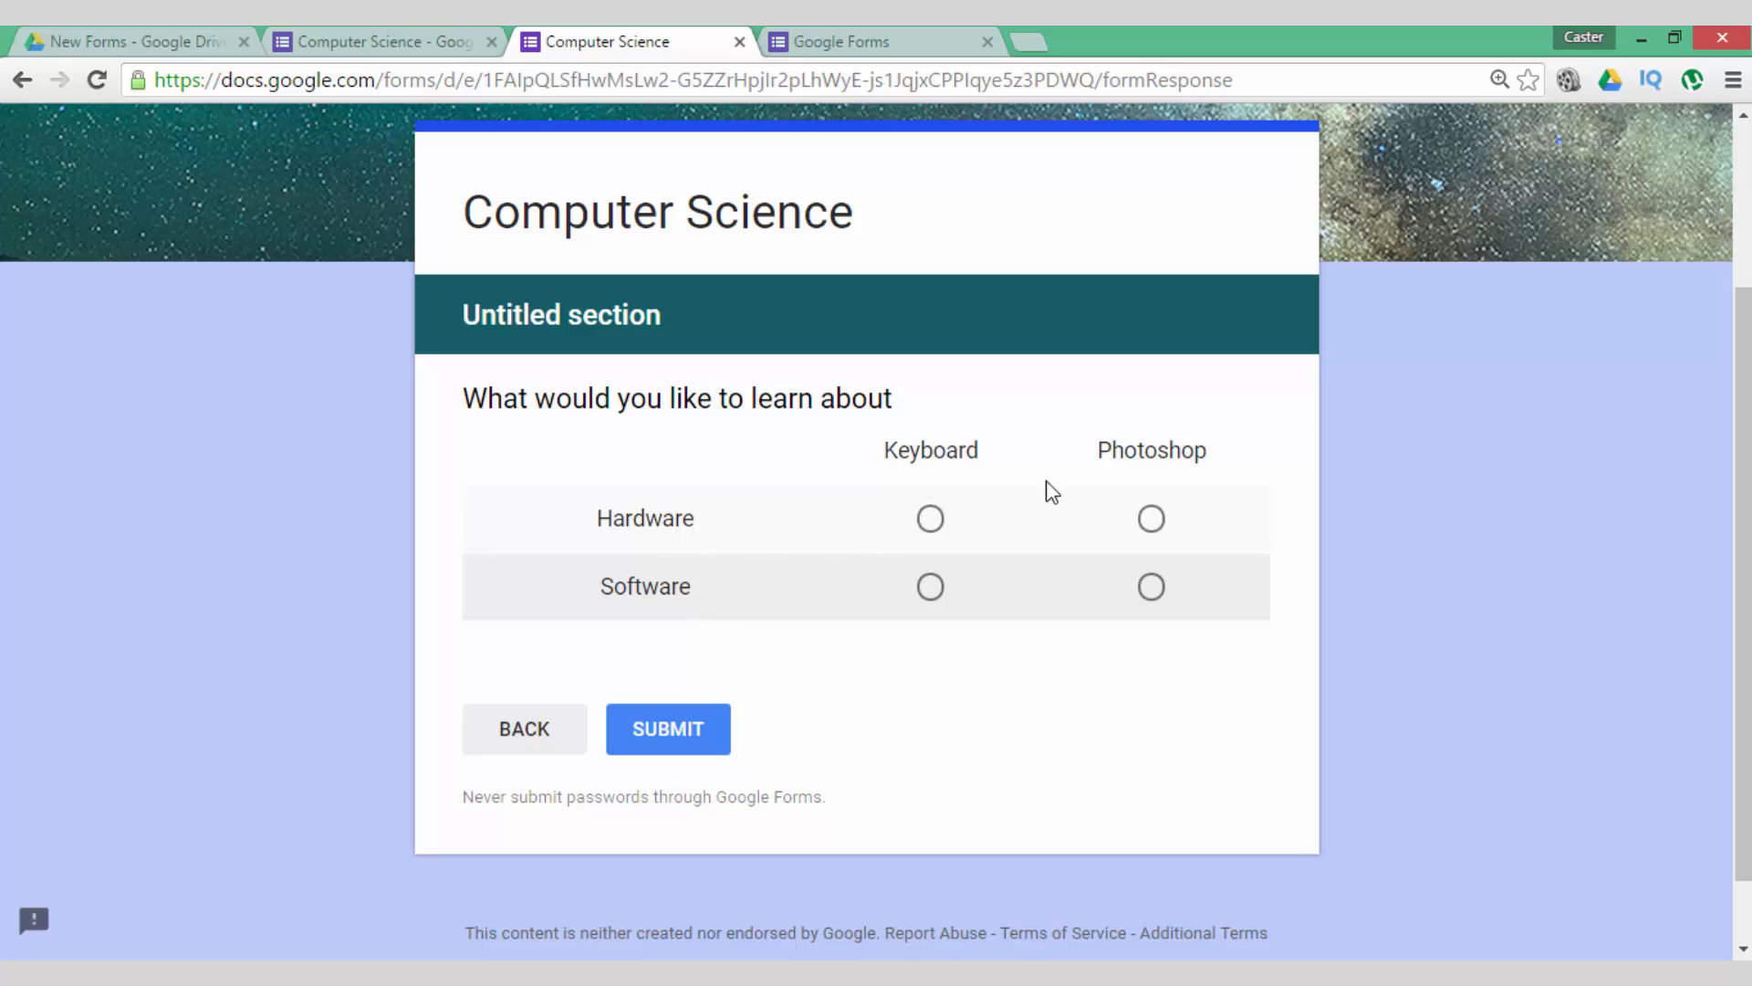
# - Choose Keyboard for Hardware and Photoshop for Software, then submit the test response
pyautogui.click(933, 522)
pyautogui.click(1157, 592)
pyautogui.scroll(-1, 810, 724)
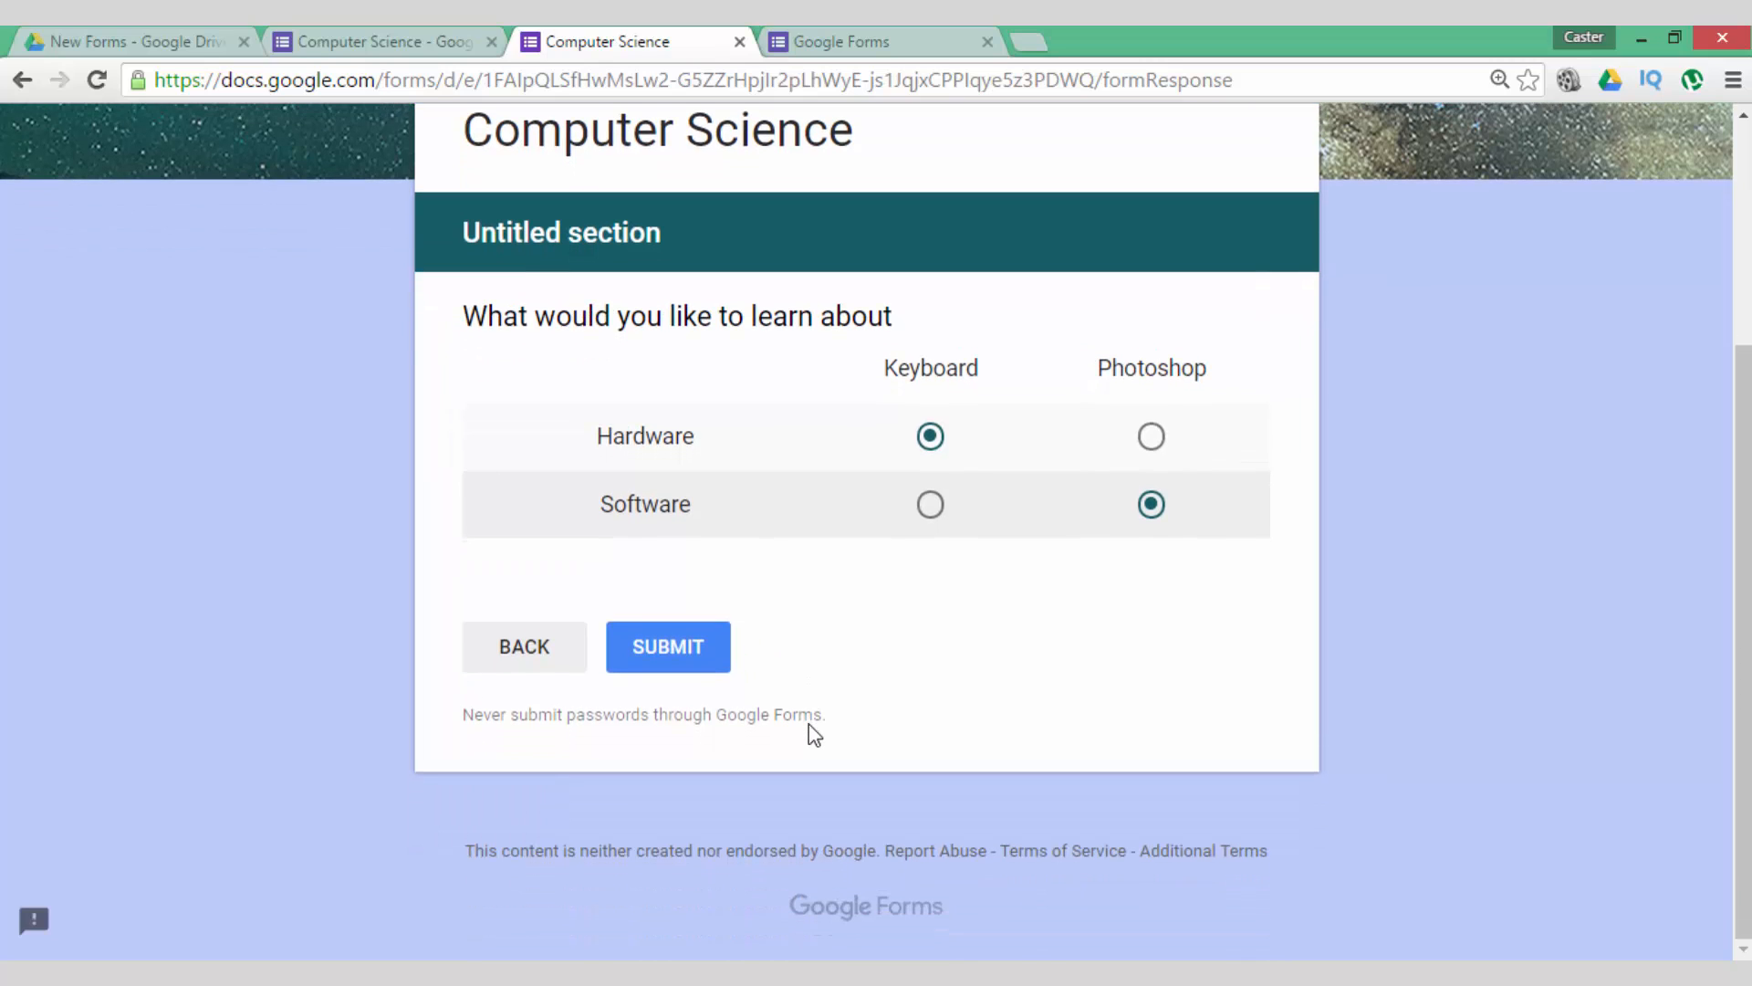
pyautogui.click(693, 661)
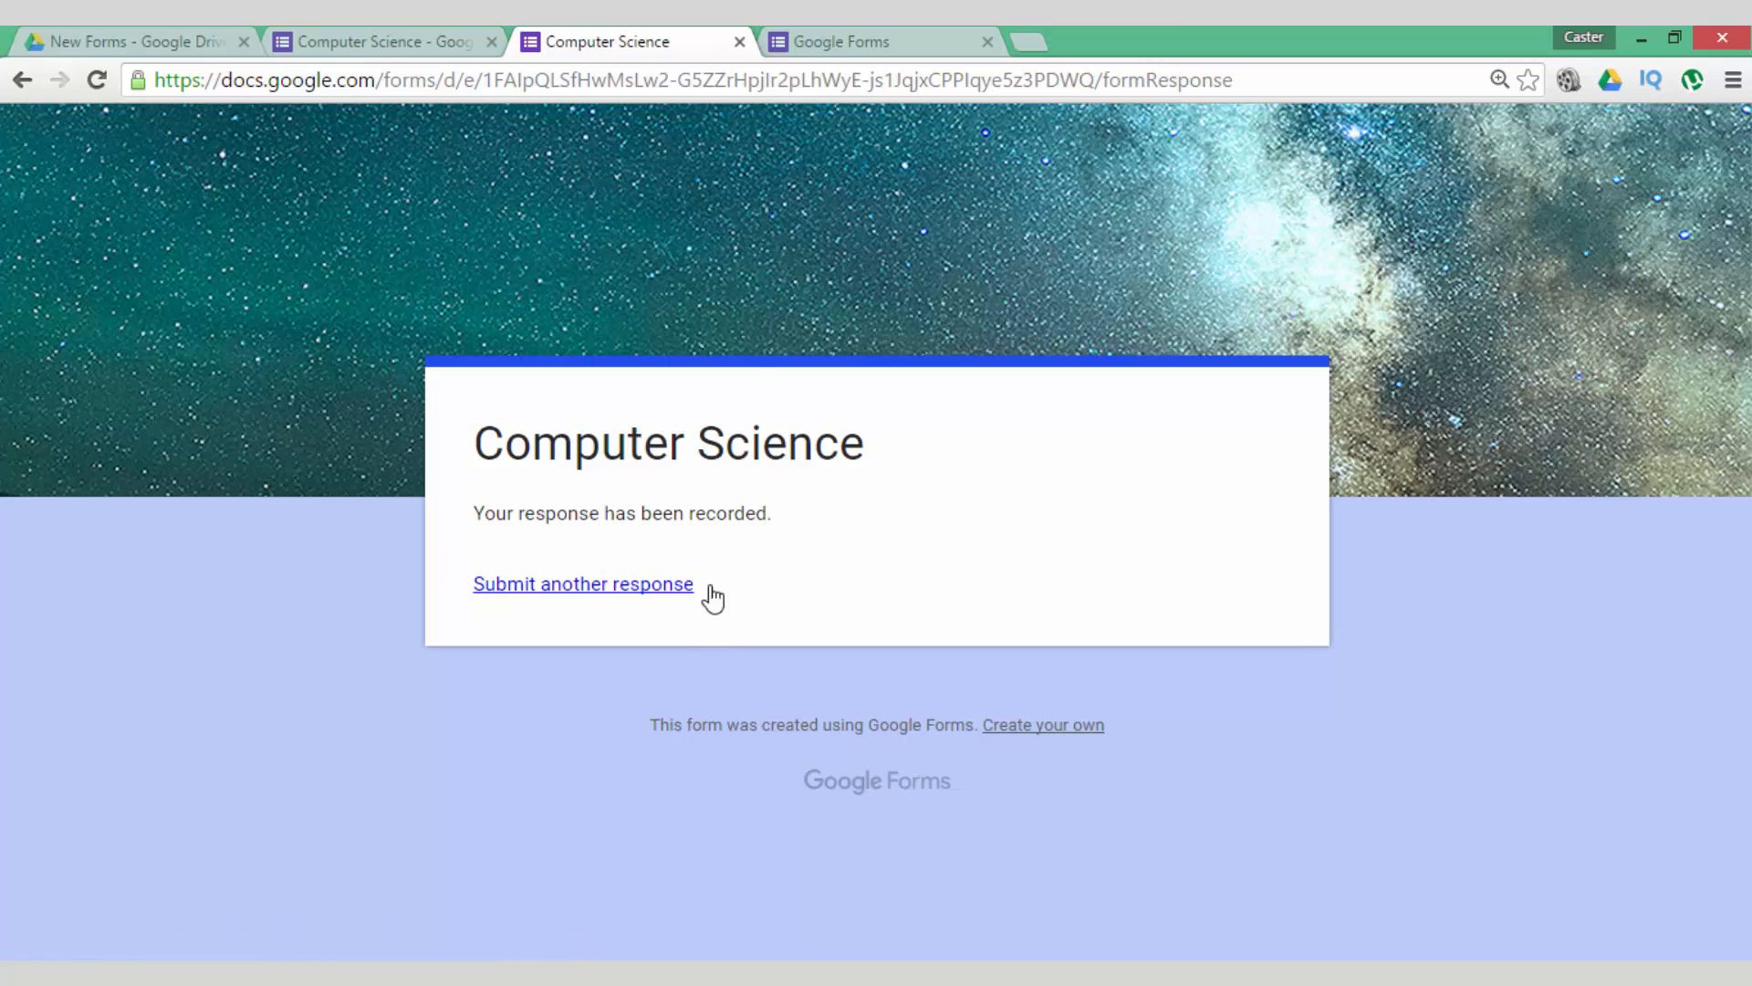
# - In form settings, limit to 1 response and let respondents see a response summary
pyautogui.click(740, 43)
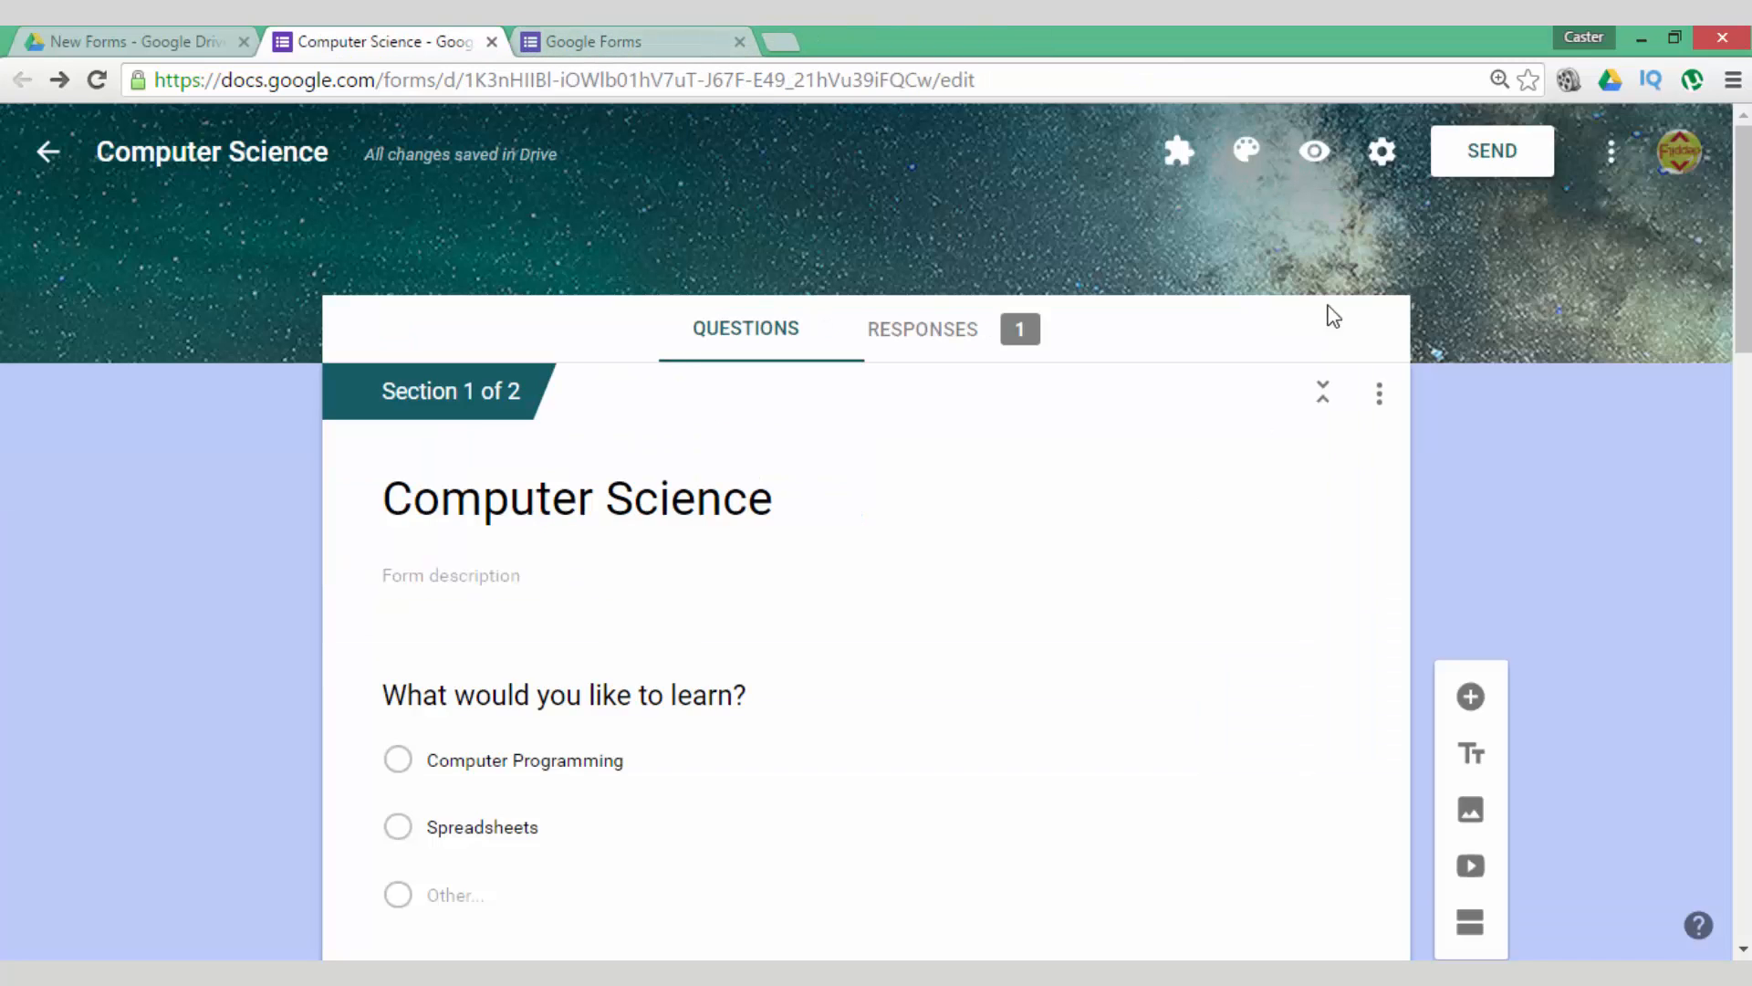
pyautogui.click(1381, 154)
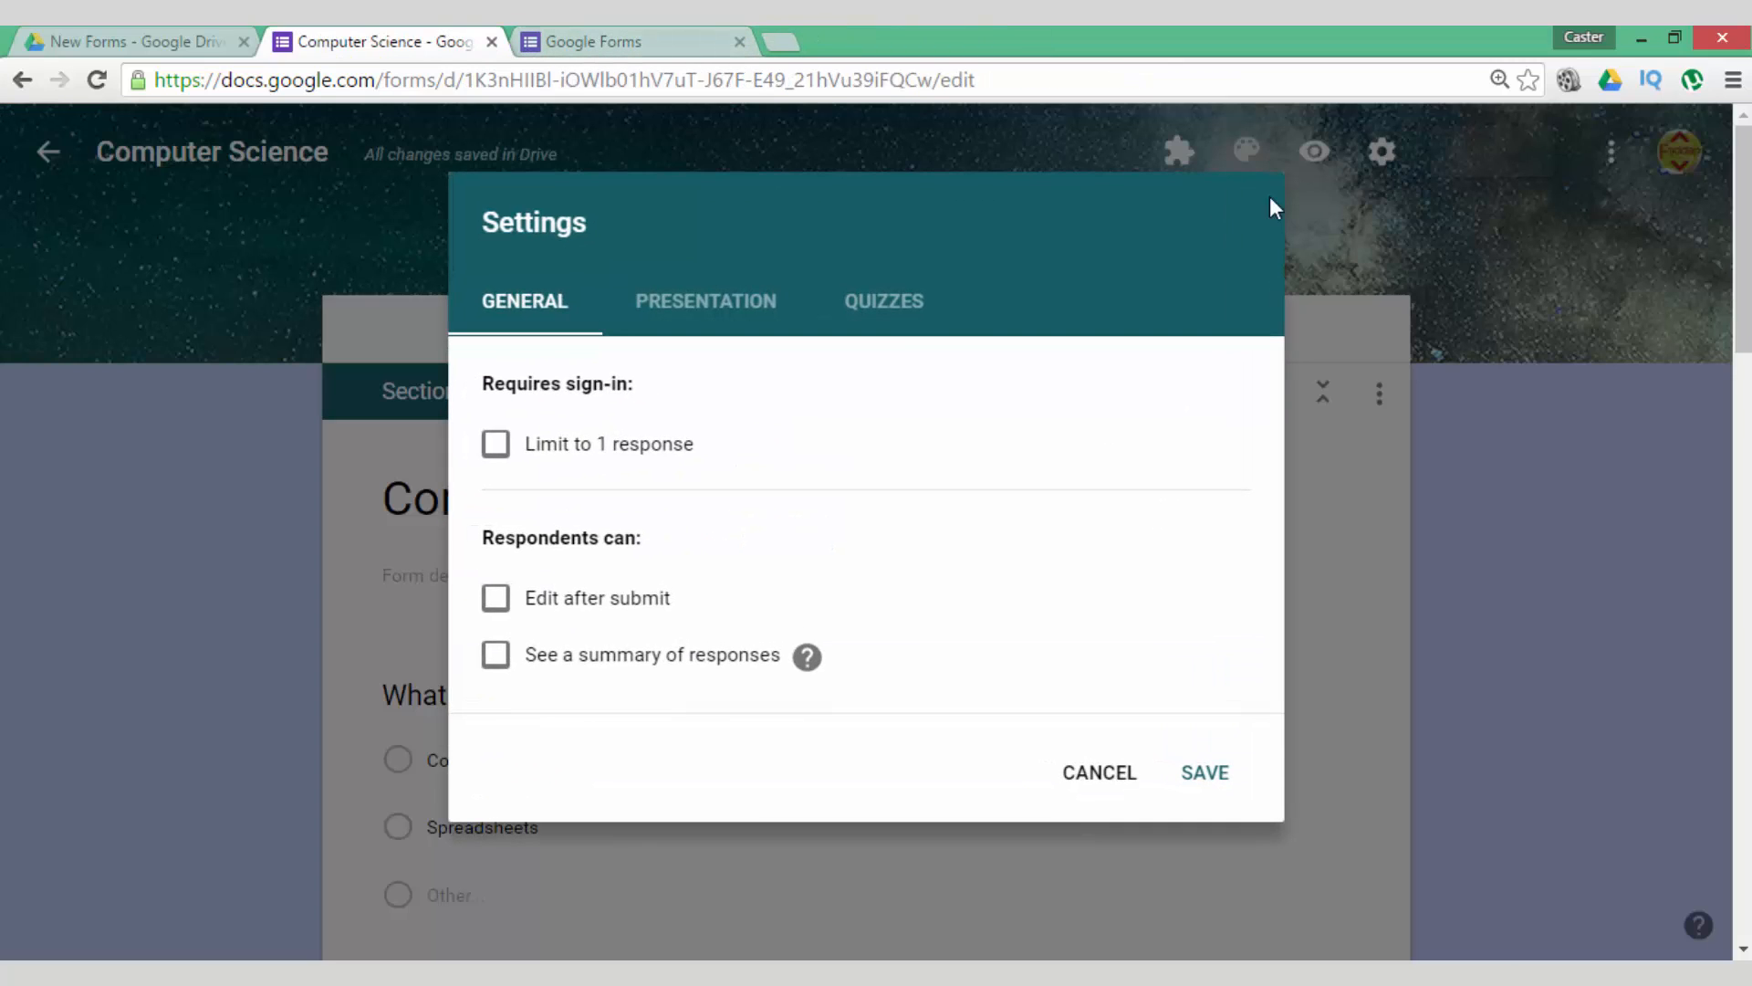
pyautogui.click(500, 447)
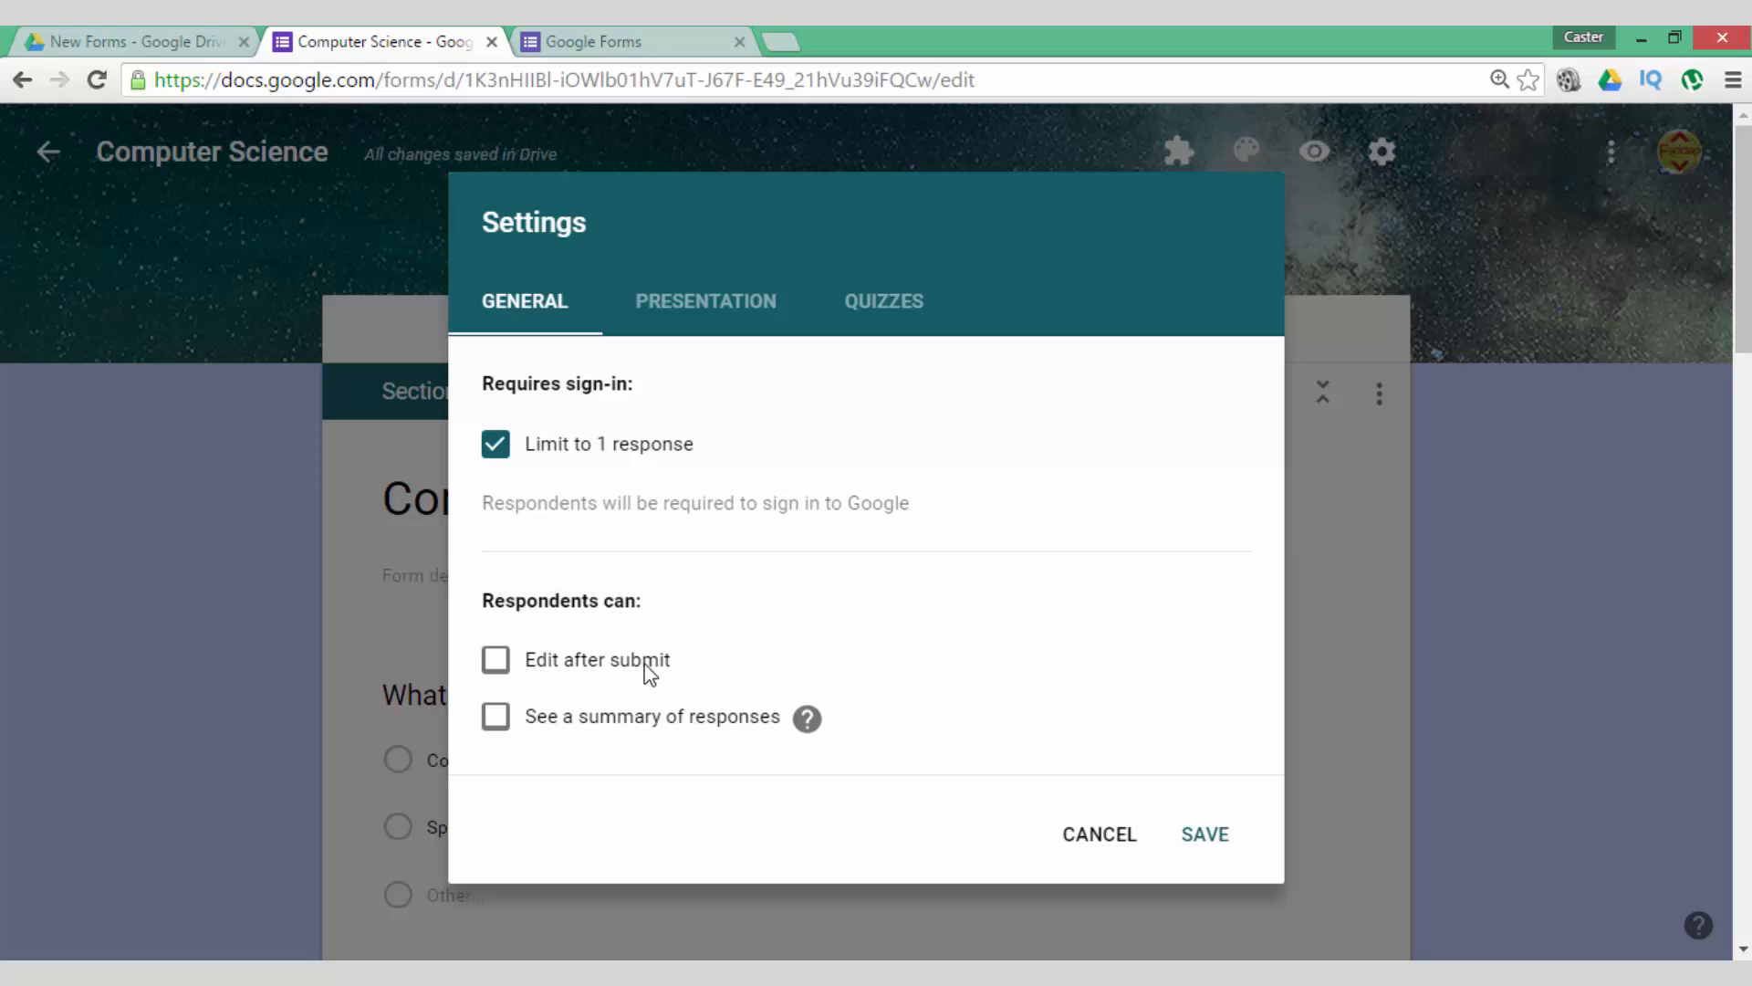
pyautogui.click(505, 727)
# - Set the Presentation confirmation message to 'Thank you' and save the settings
pyautogui.click(726, 329)
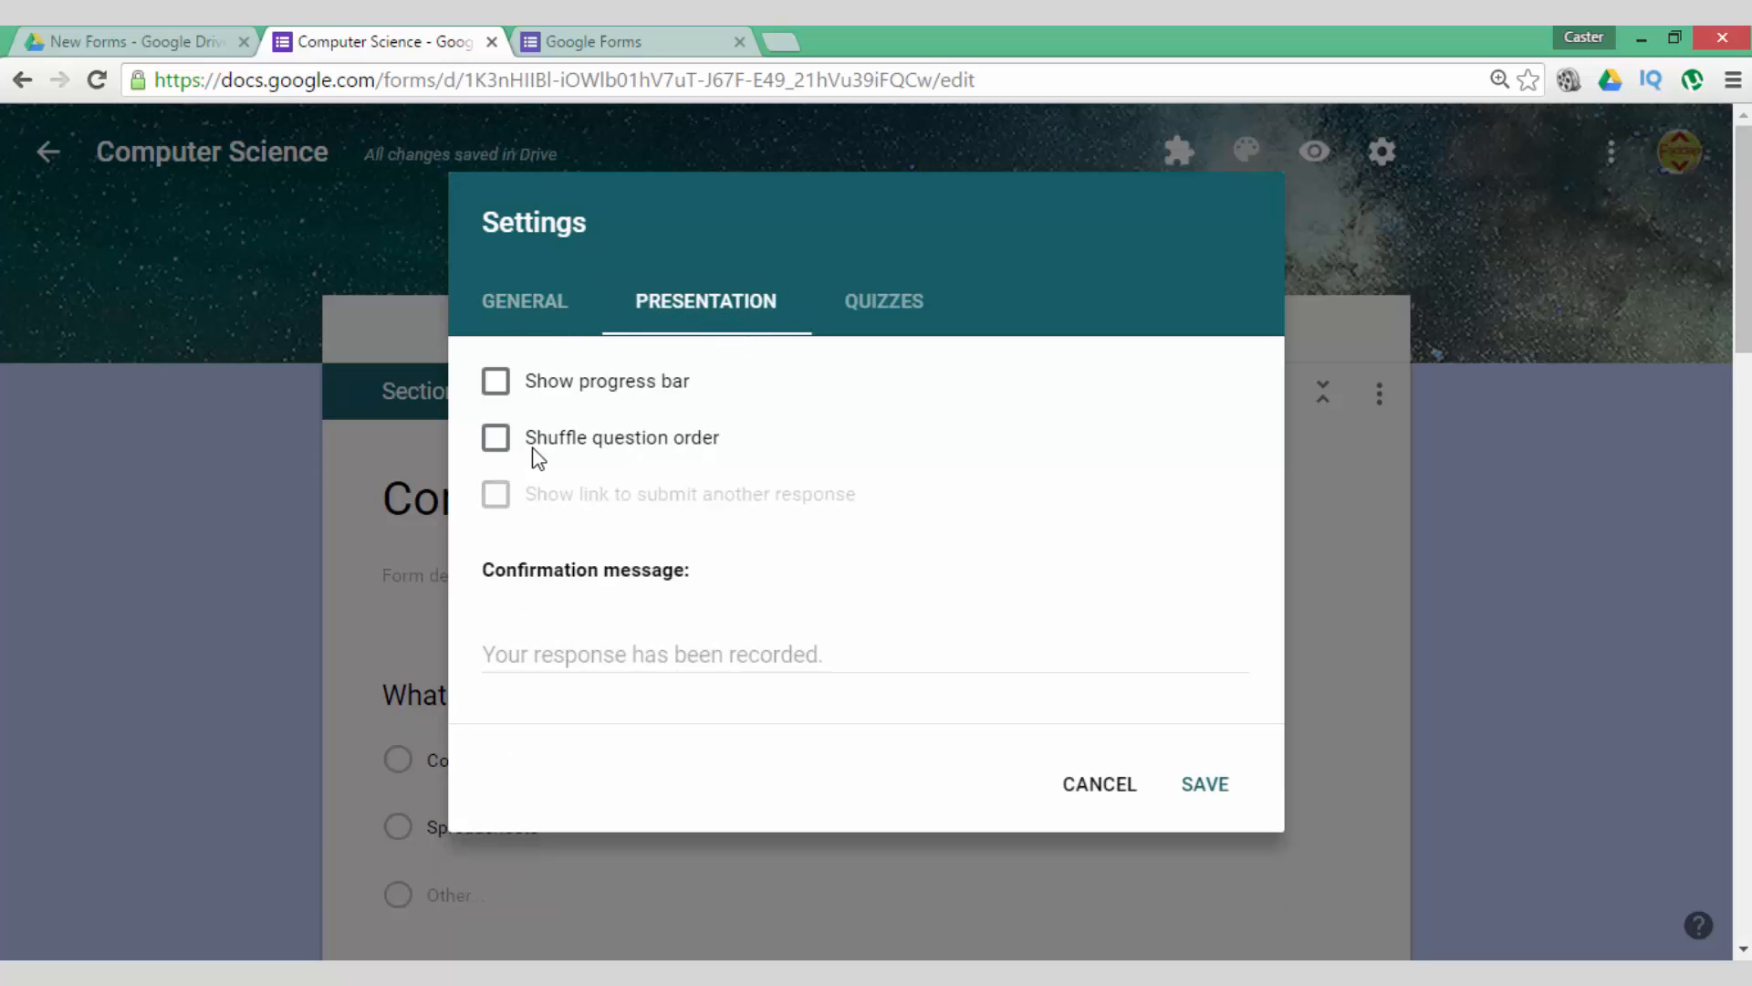
pyautogui.click(593, 656)
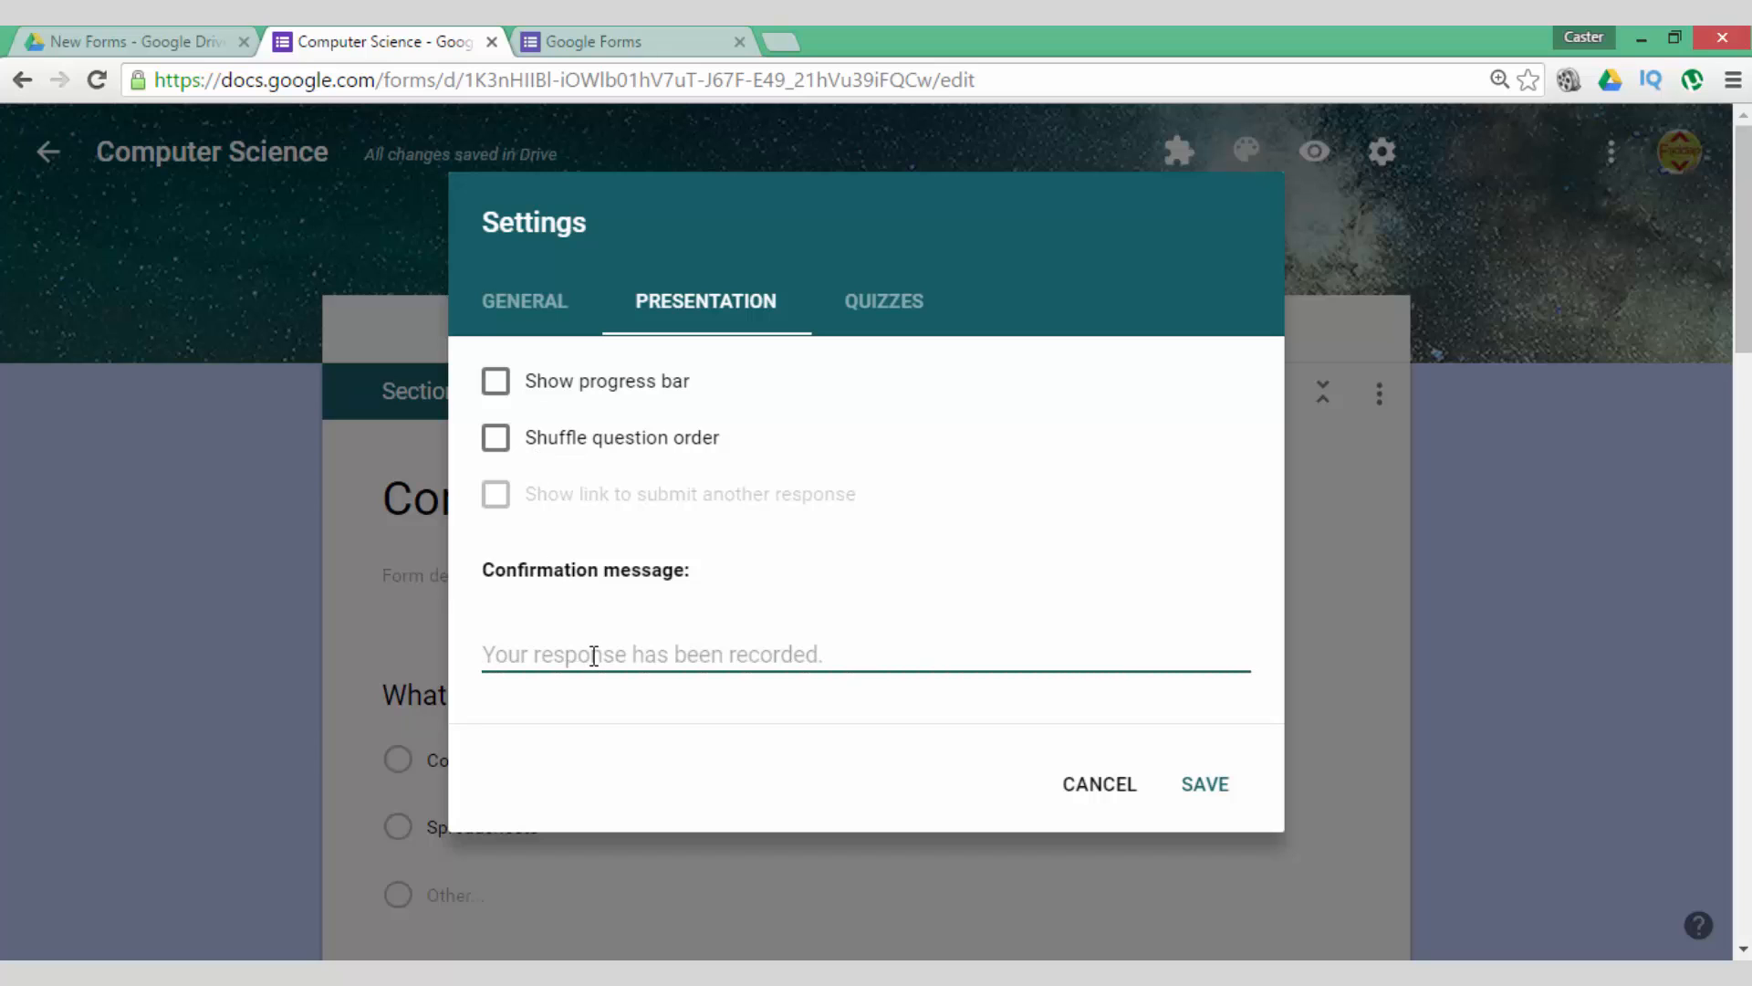
pyautogui.write('T')
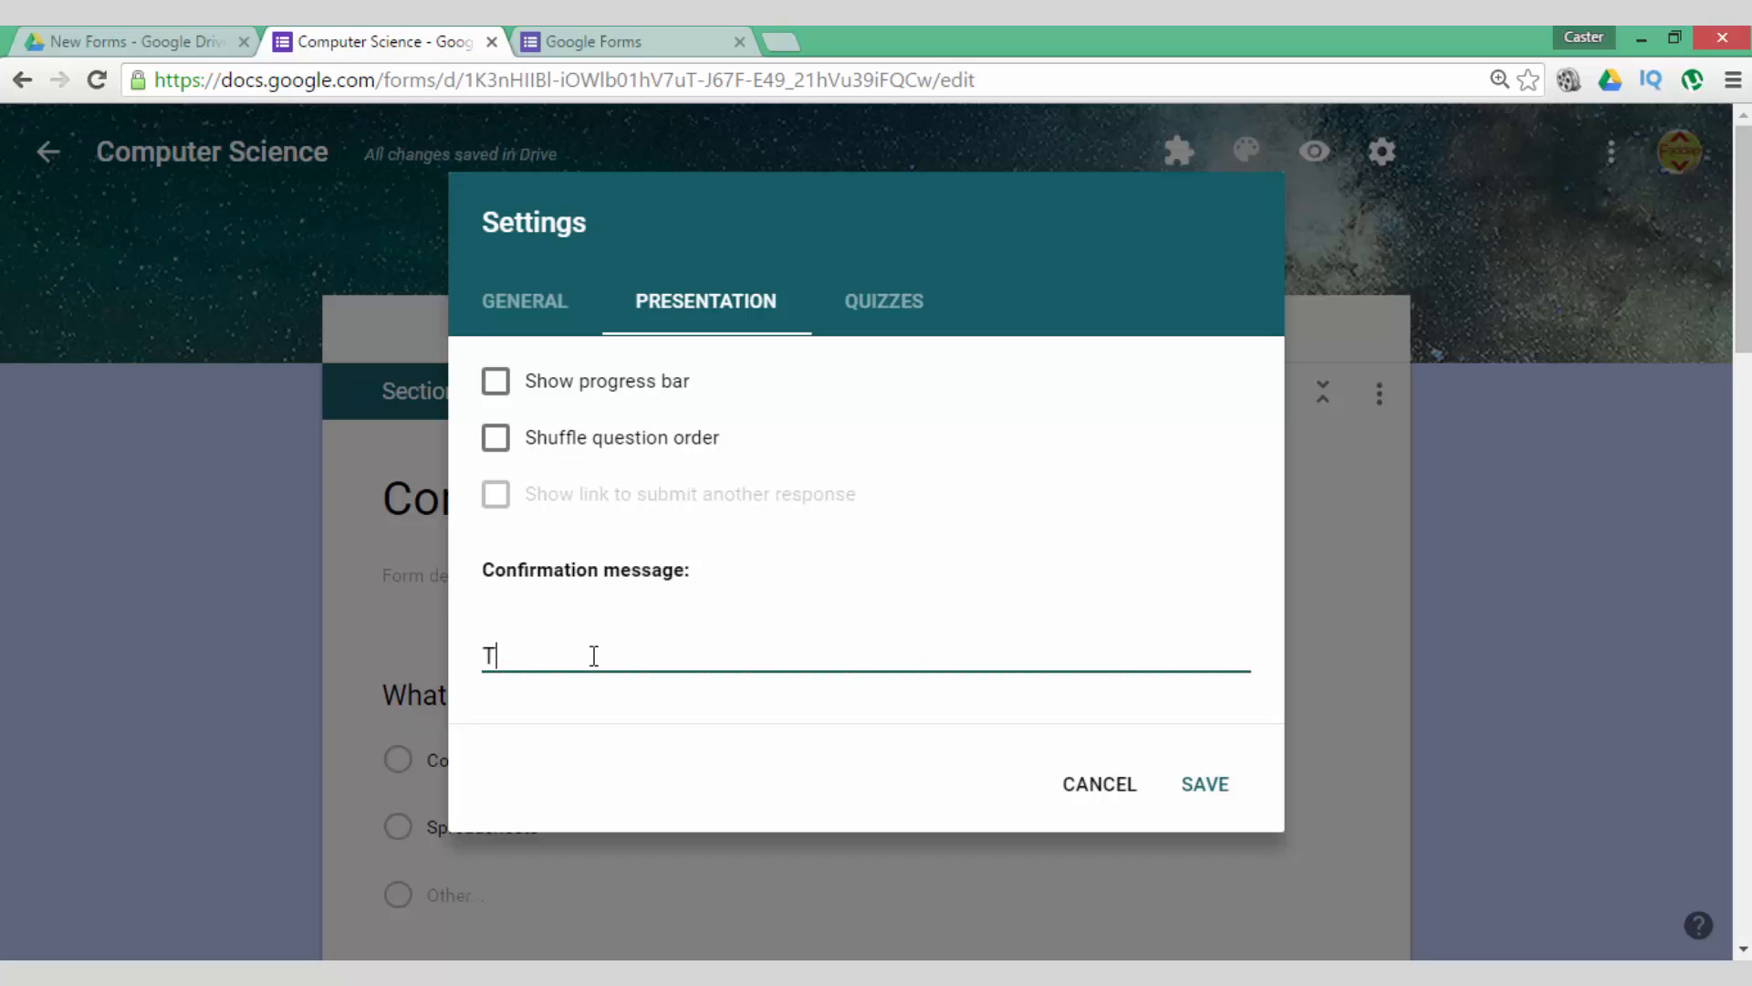
pyautogui.write('hank you')
pyautogui.click(1219, 792)
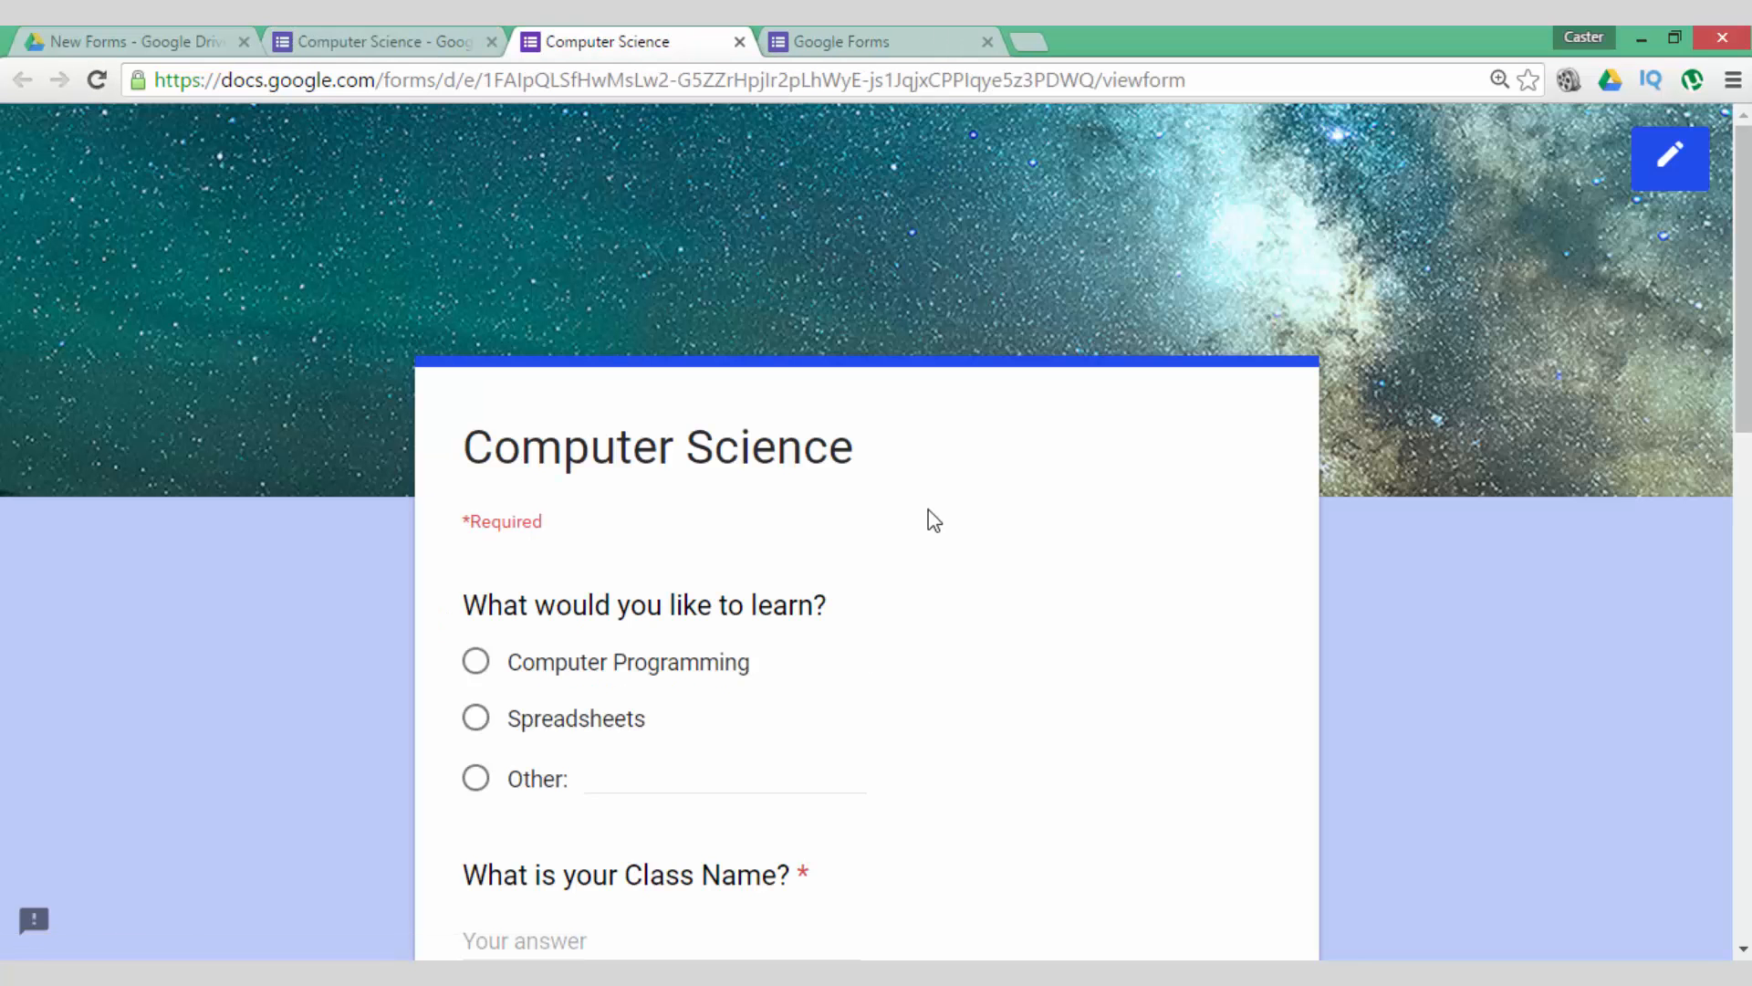
pyautogui.scroll(-1, 990, 680)
pyautogui.scroll(-8, 988, 678)
pyautogui.scroll(6, 931, 560)
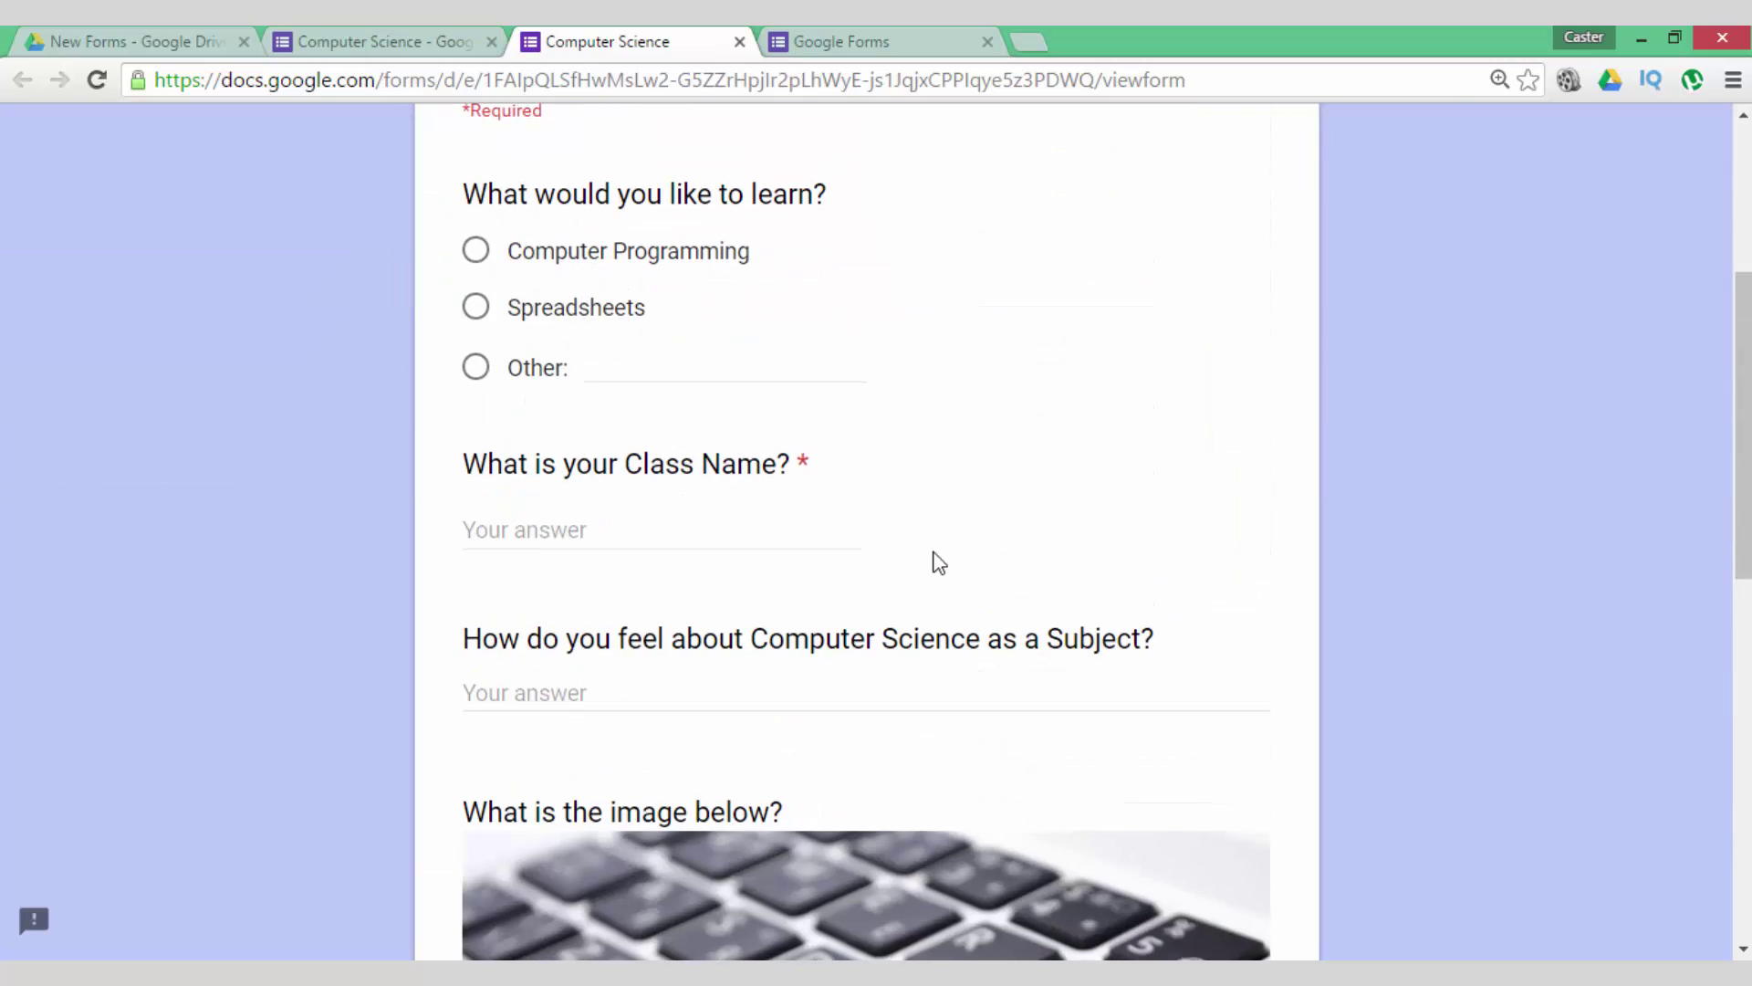
# - Answer the live form again, submit it for the 'Thank you' confirmation, and return to the editor
pyautogui.click(718, 523)
pyautogui.write('Test Cla')
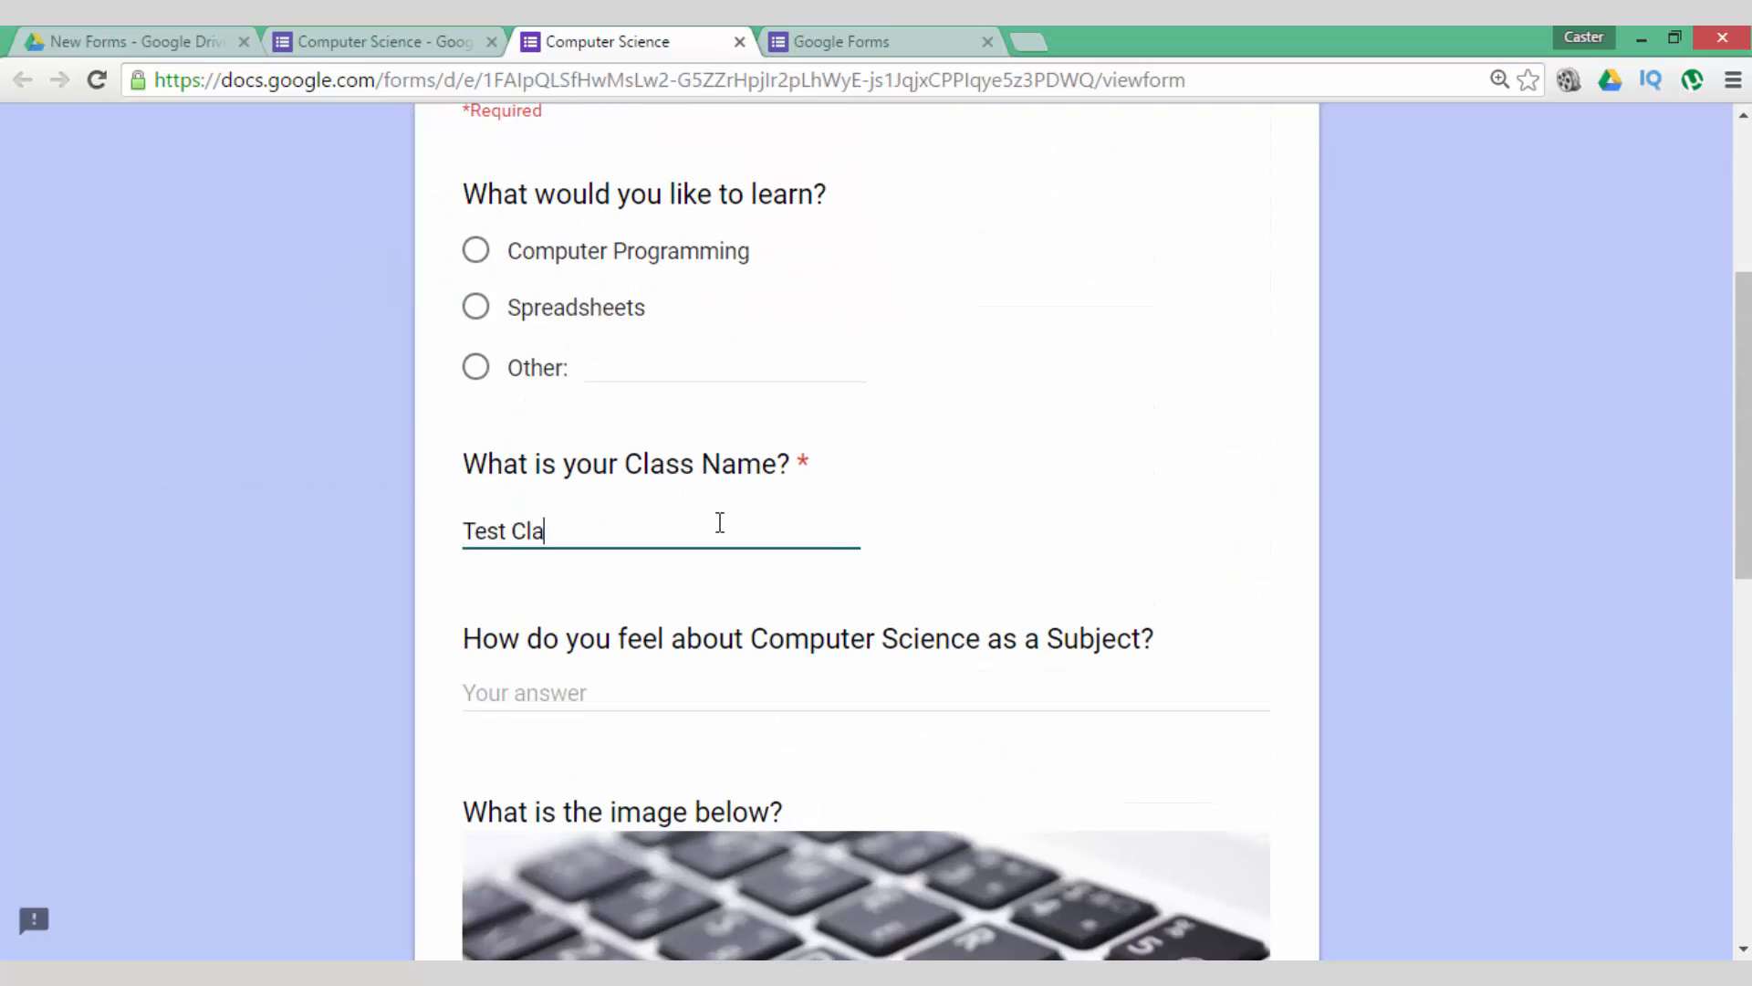
pyautogui.write('ss')
pyautogui.scroll(-3, 719, 522)
pyautogui.scroll(-3, 719, 521)
pyautogui.click(544, 773)
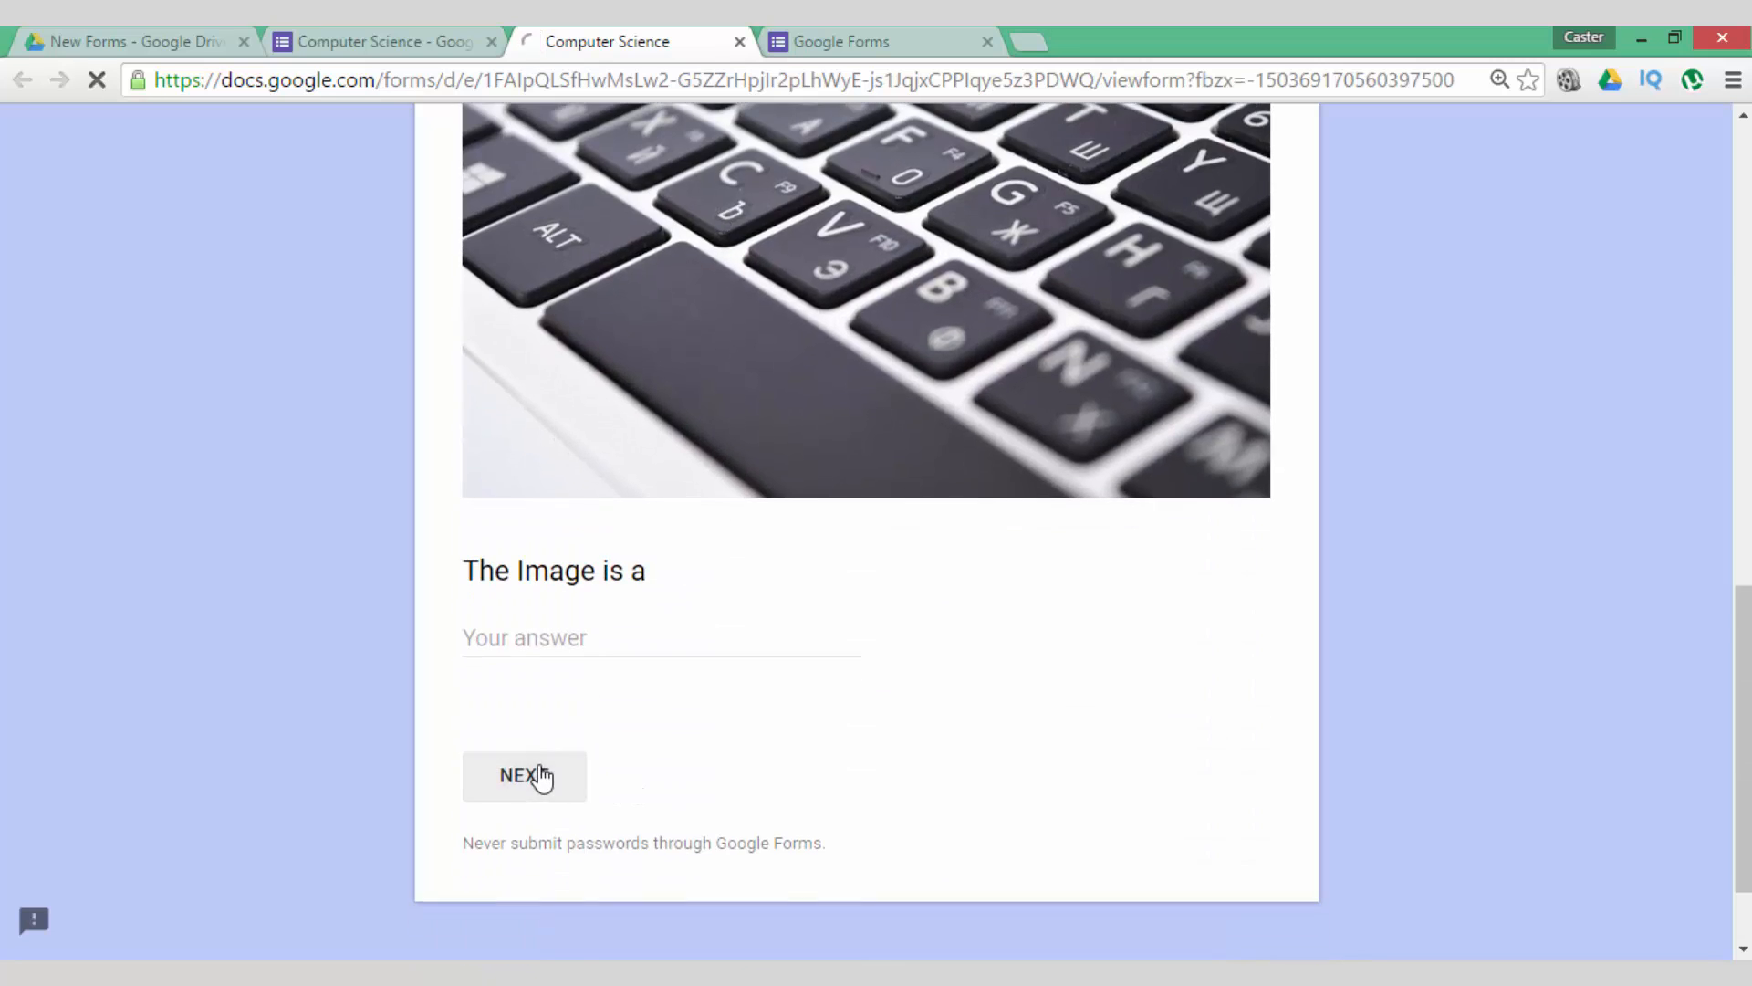
pyautogui.scroll(-1, 544, 776)
pyautogui.scroll(-2, 543, 774)
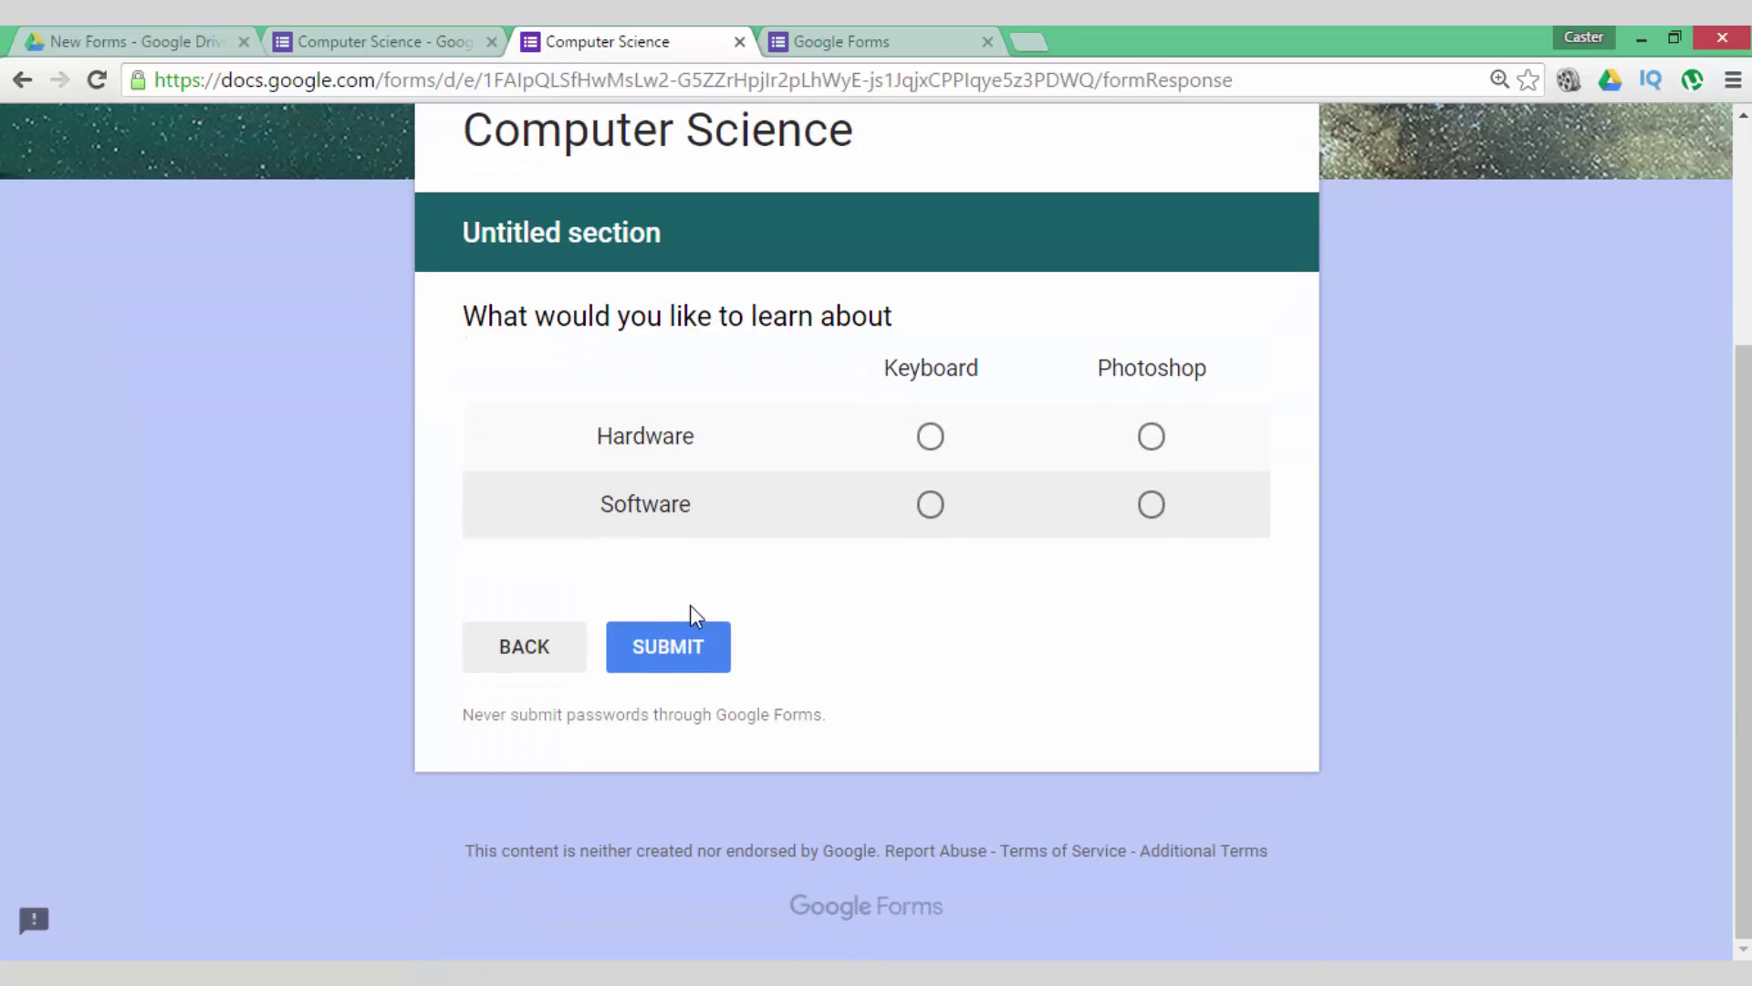
pyautogui.click(701, 674)
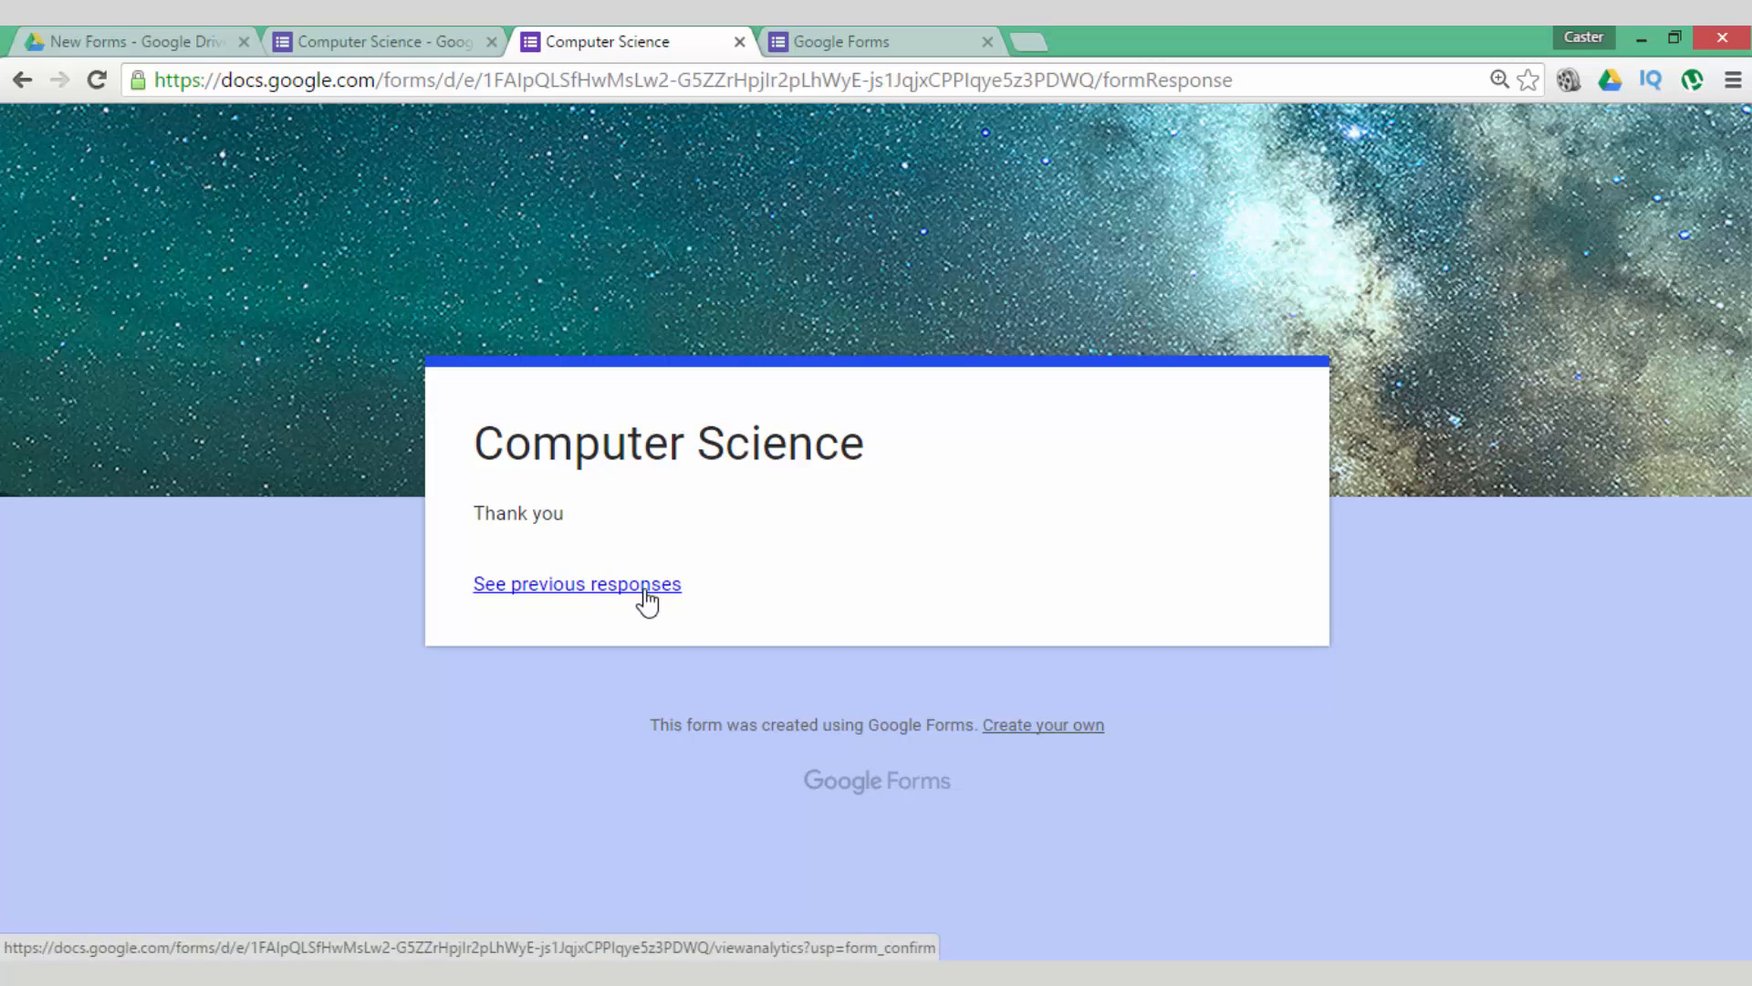
pyautogui.click(739, 44)
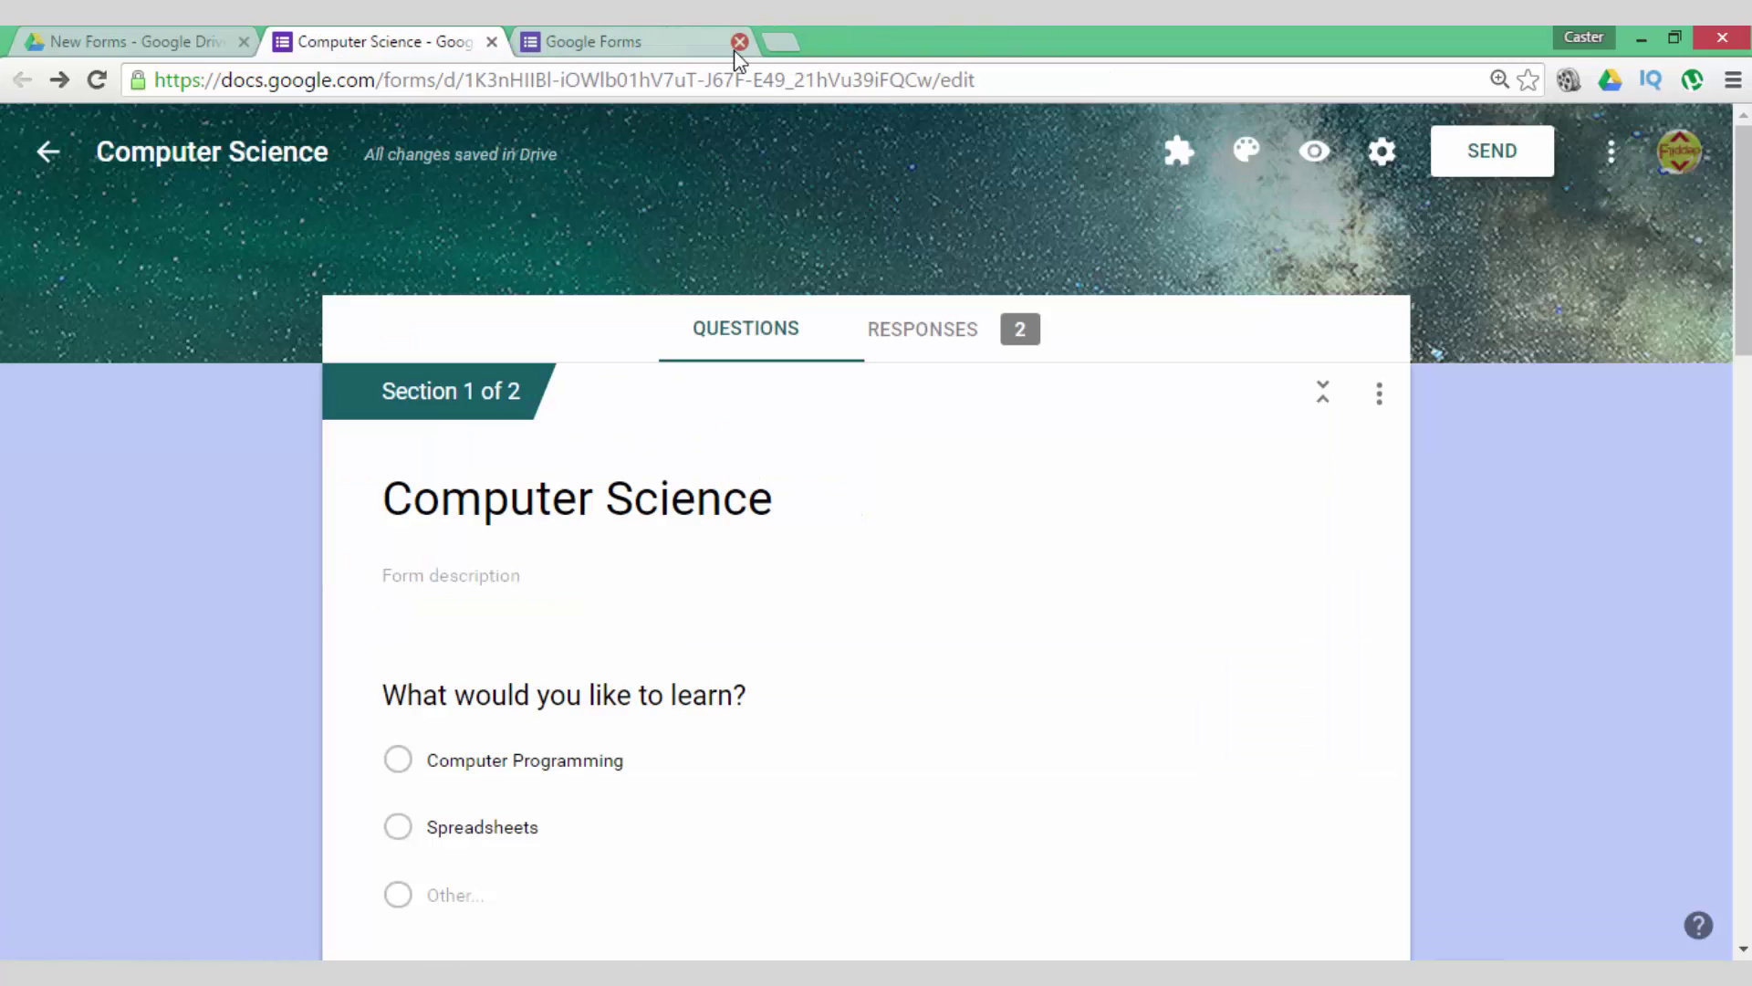
pyautogui.click(1384, 153)
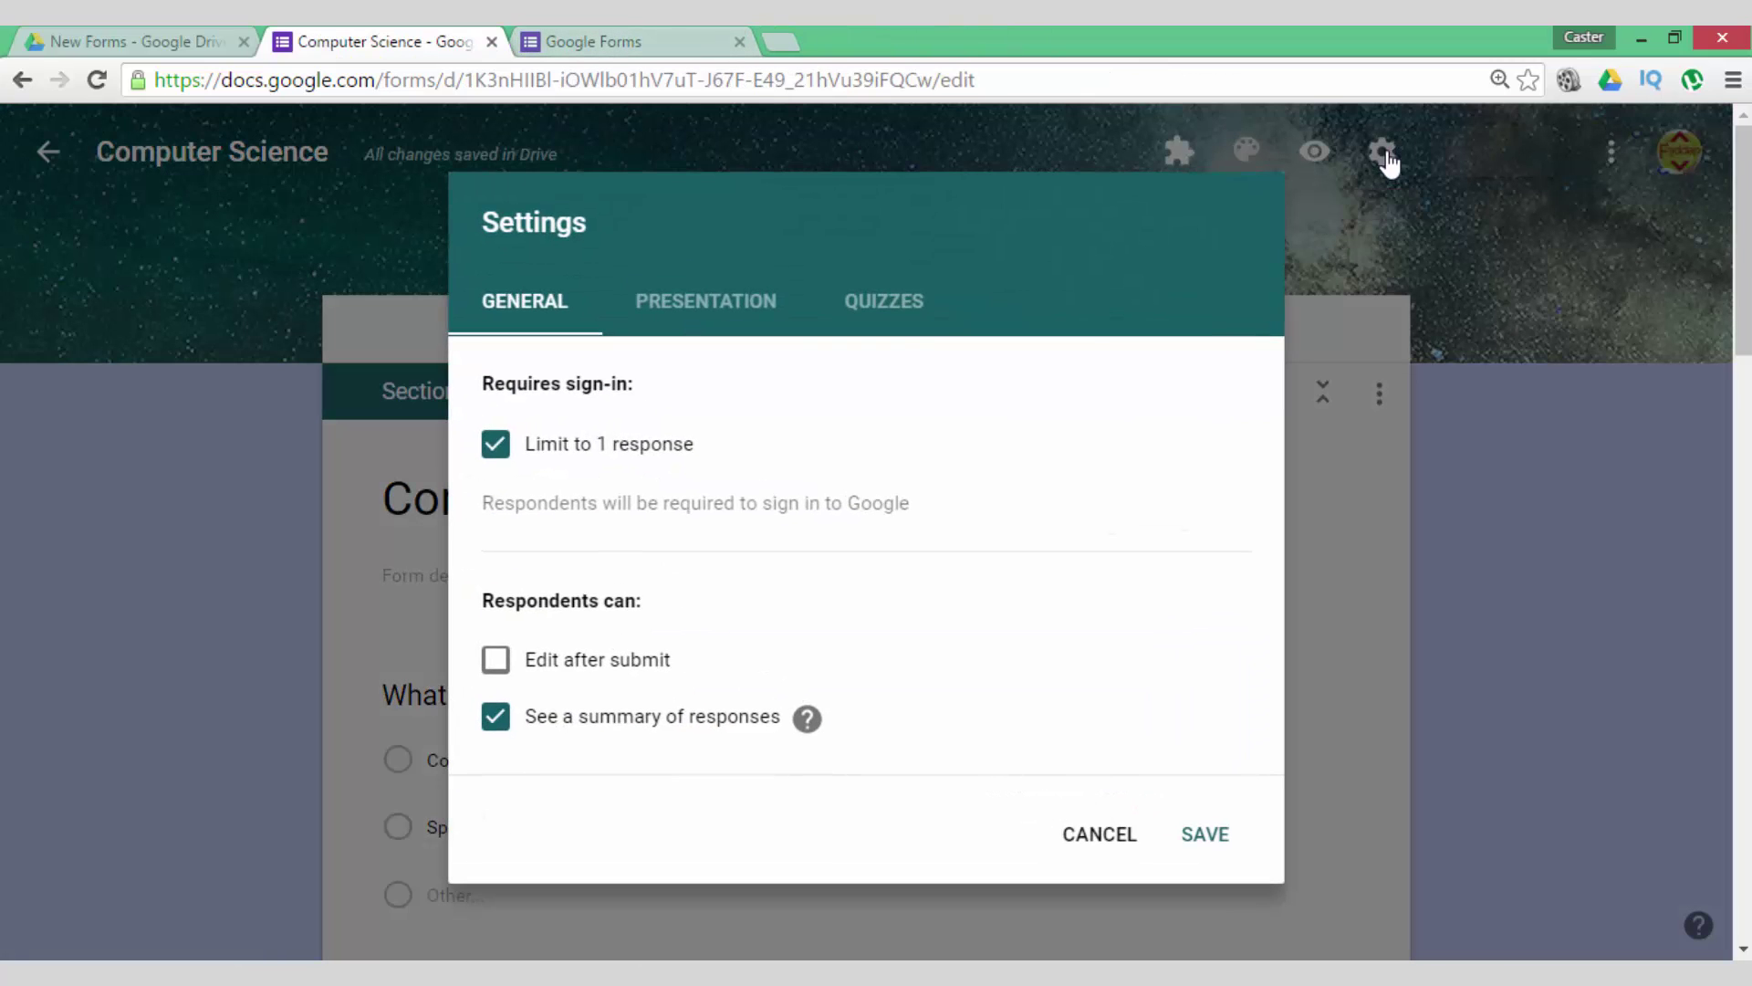
pyautogui.click(890, 304)
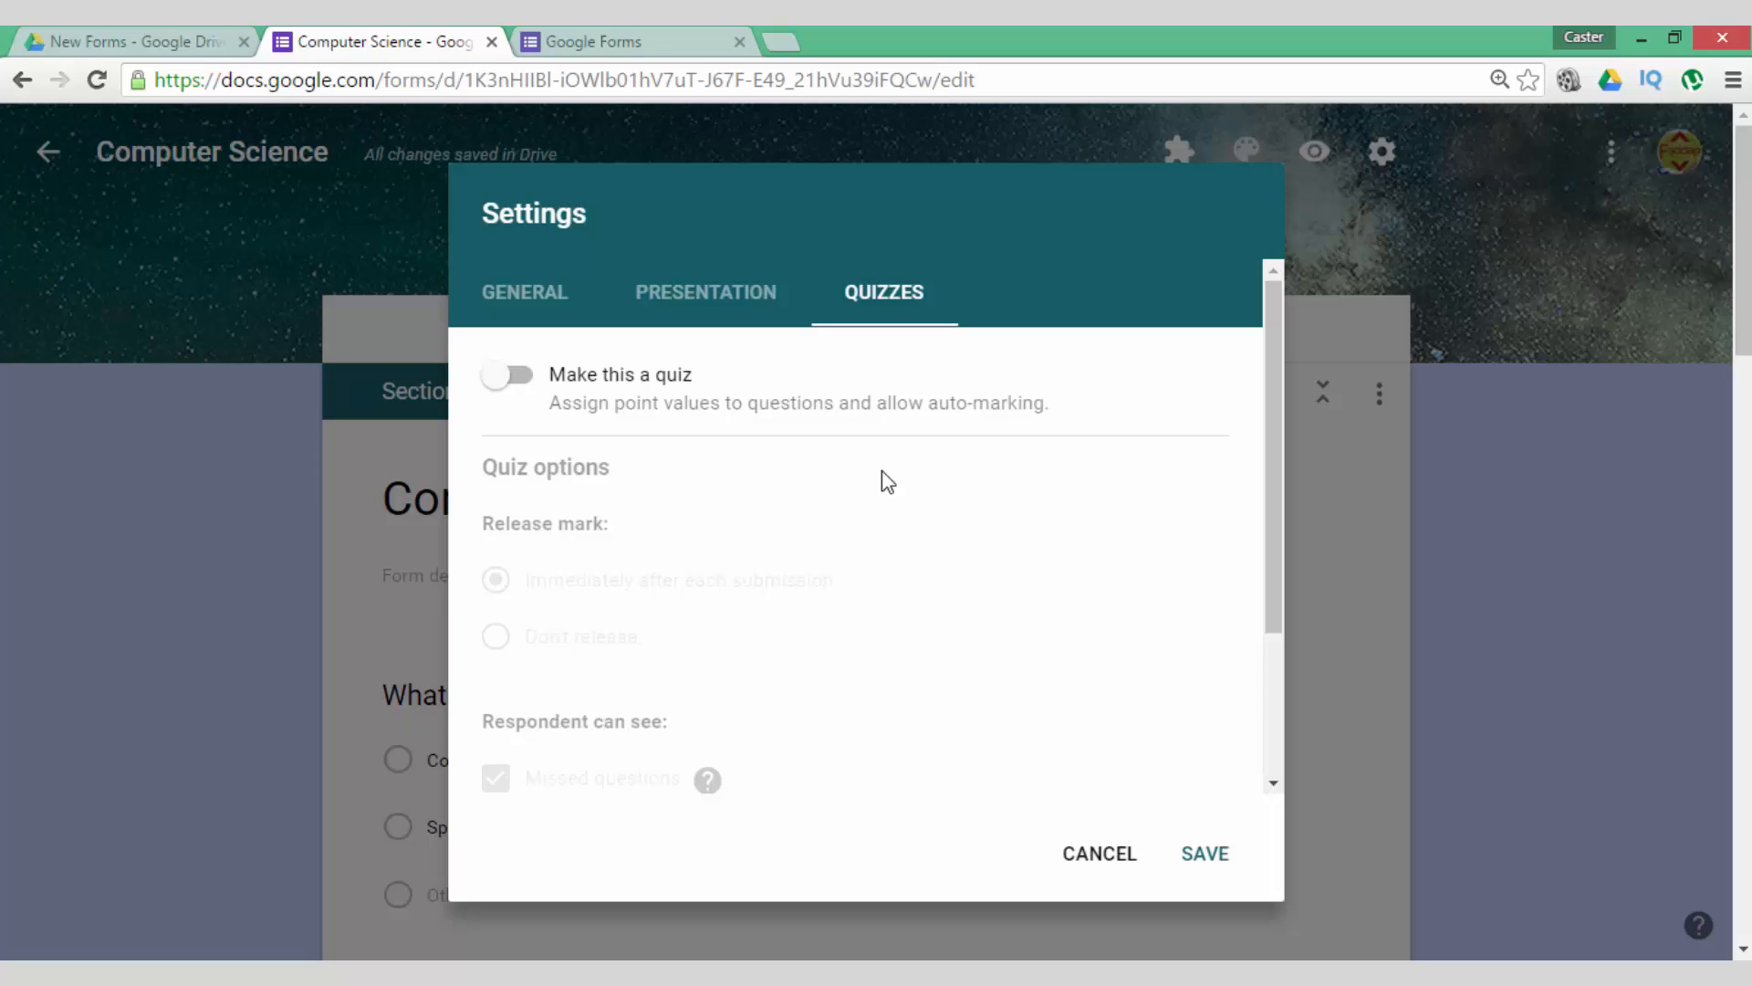
pyautogui.click(509, 385)
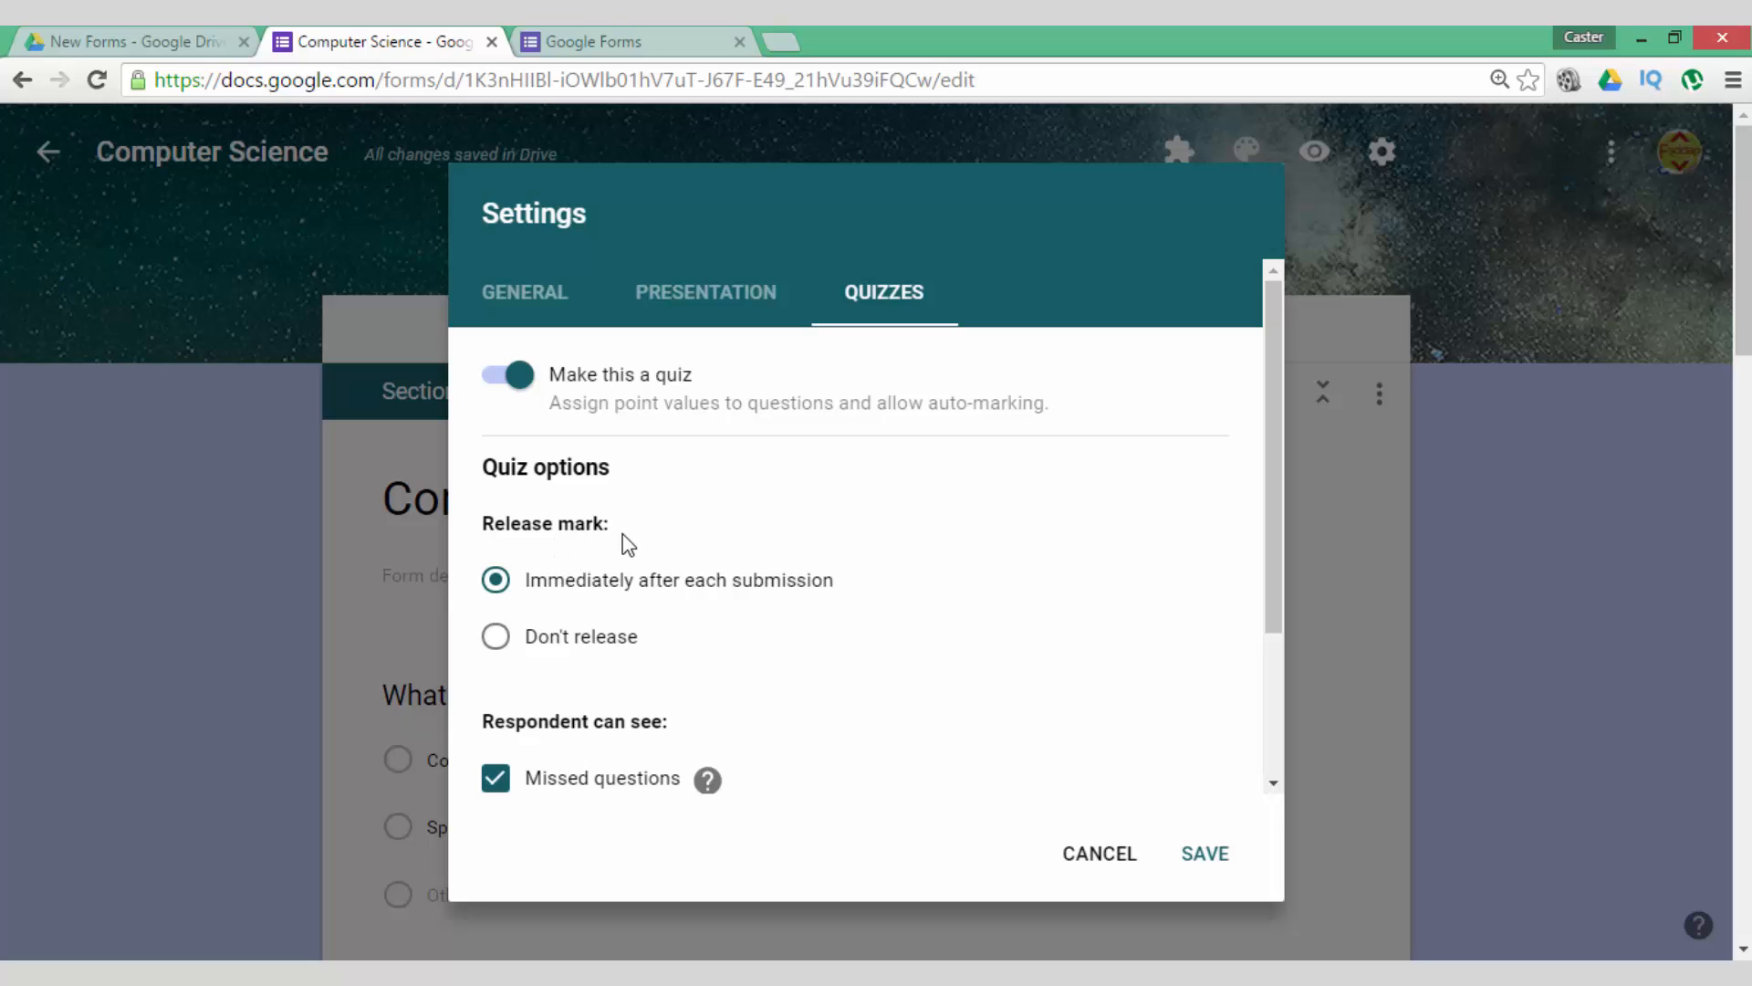
pyautogui.scroll(-1, 966, 577)
pyautogui.scroll(-2, 966, 578)
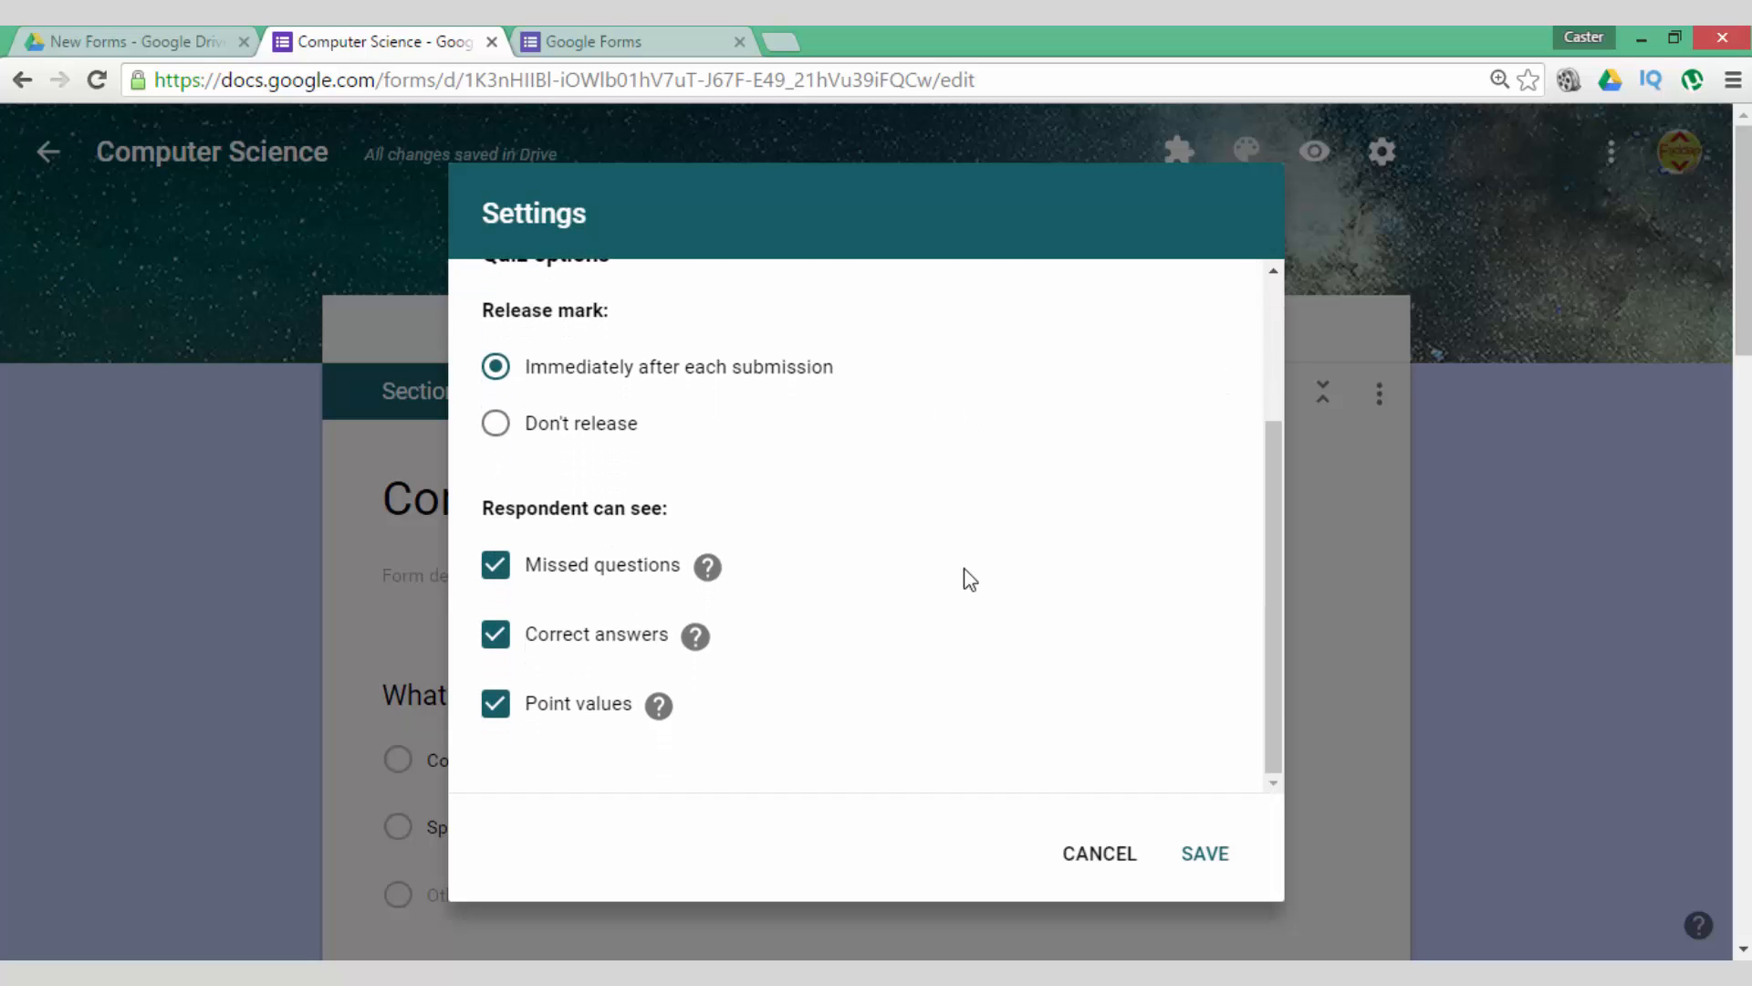
pyautogui.scroll(1, 965, 578)
pyautogui.scroll(1, 964, 578)
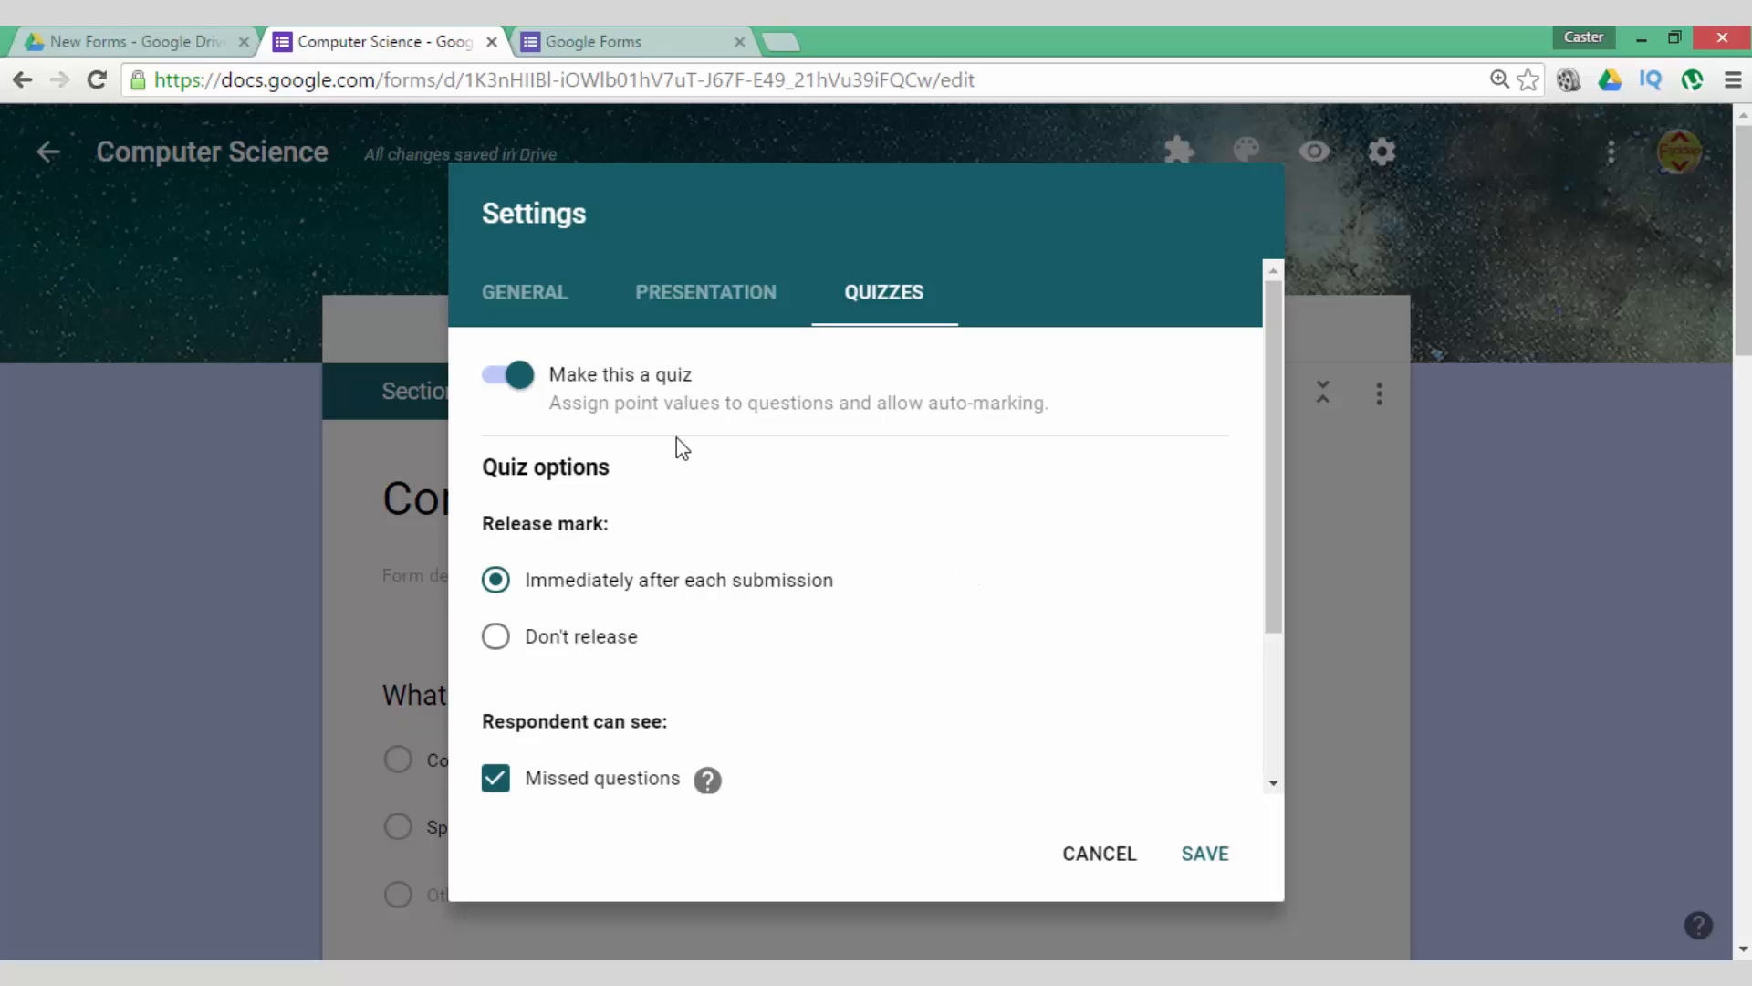
pyautogui.click(508, 384)
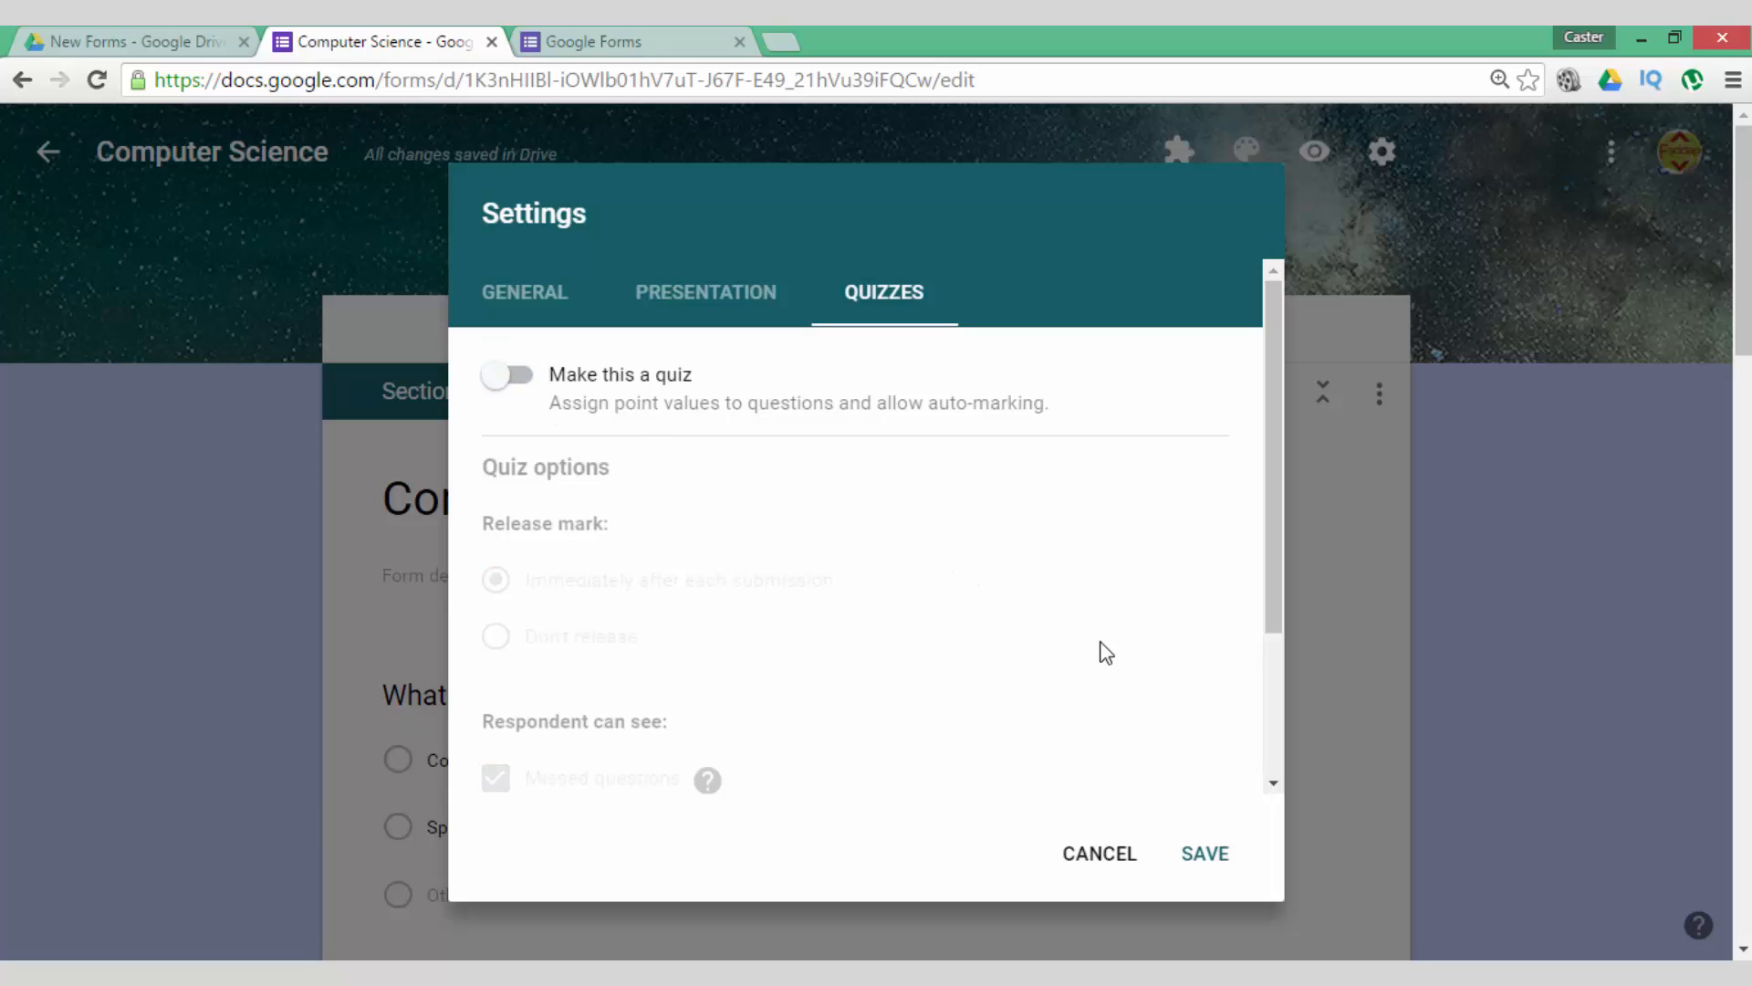
pyautogui.click(1208, 873)
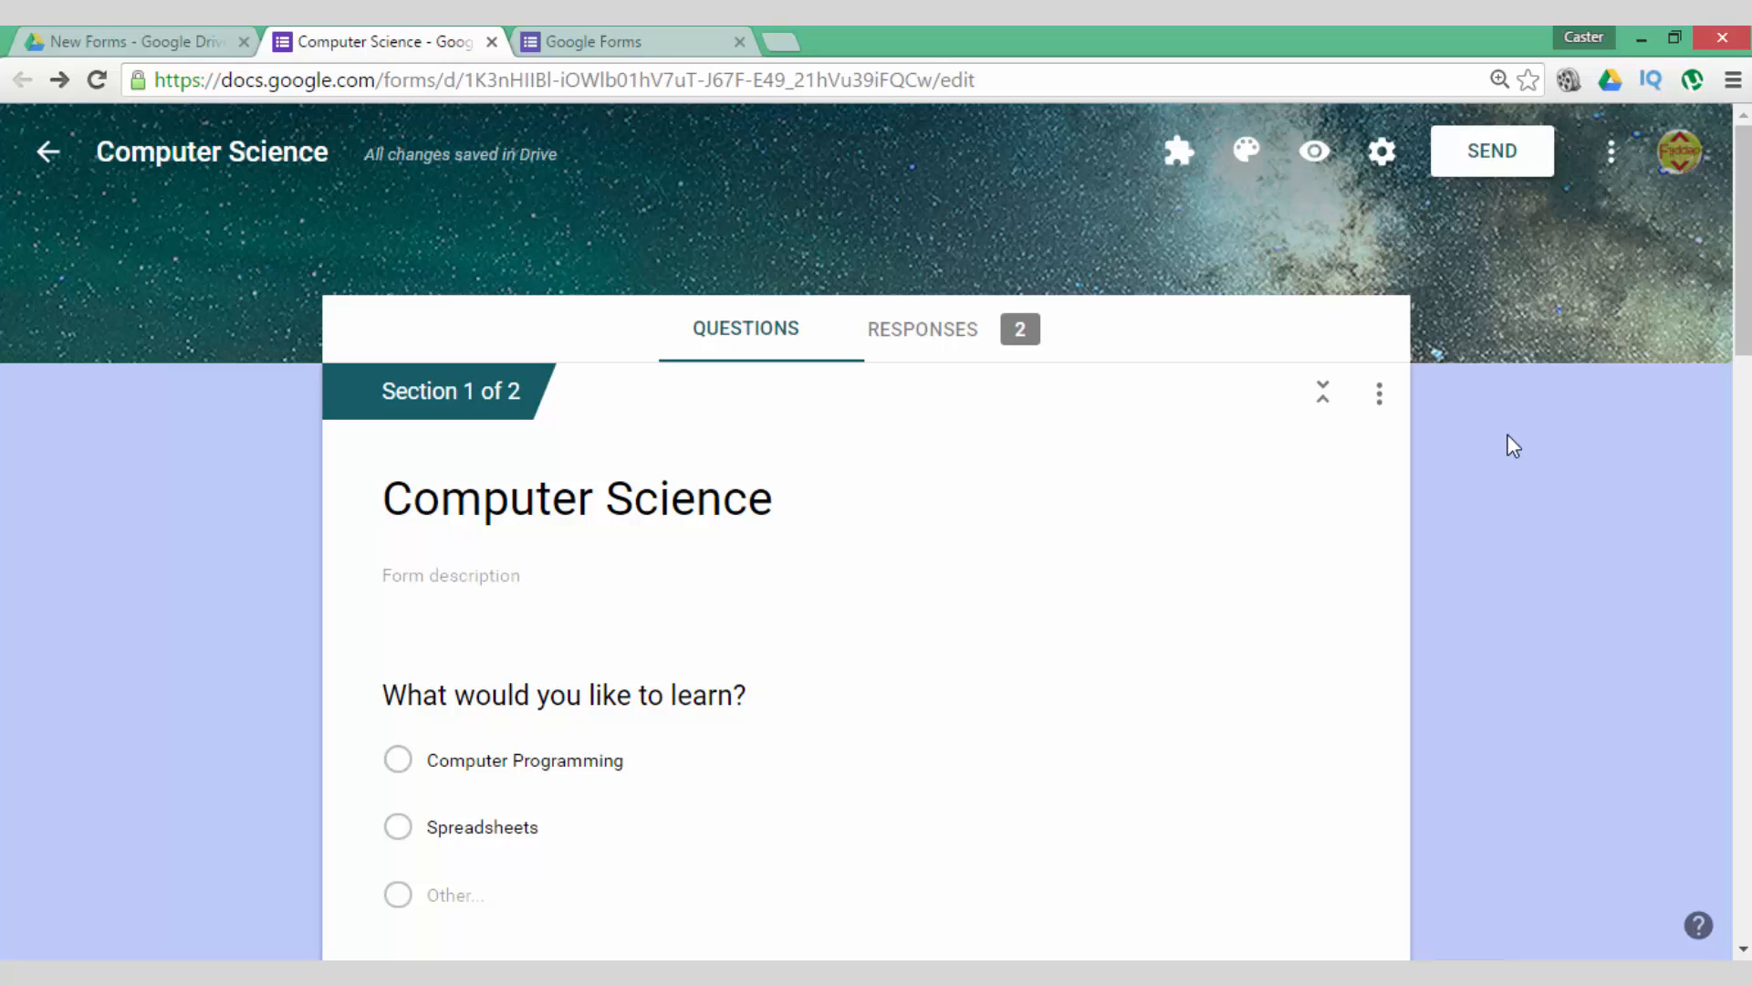
pyautogui.click(1496, 166)
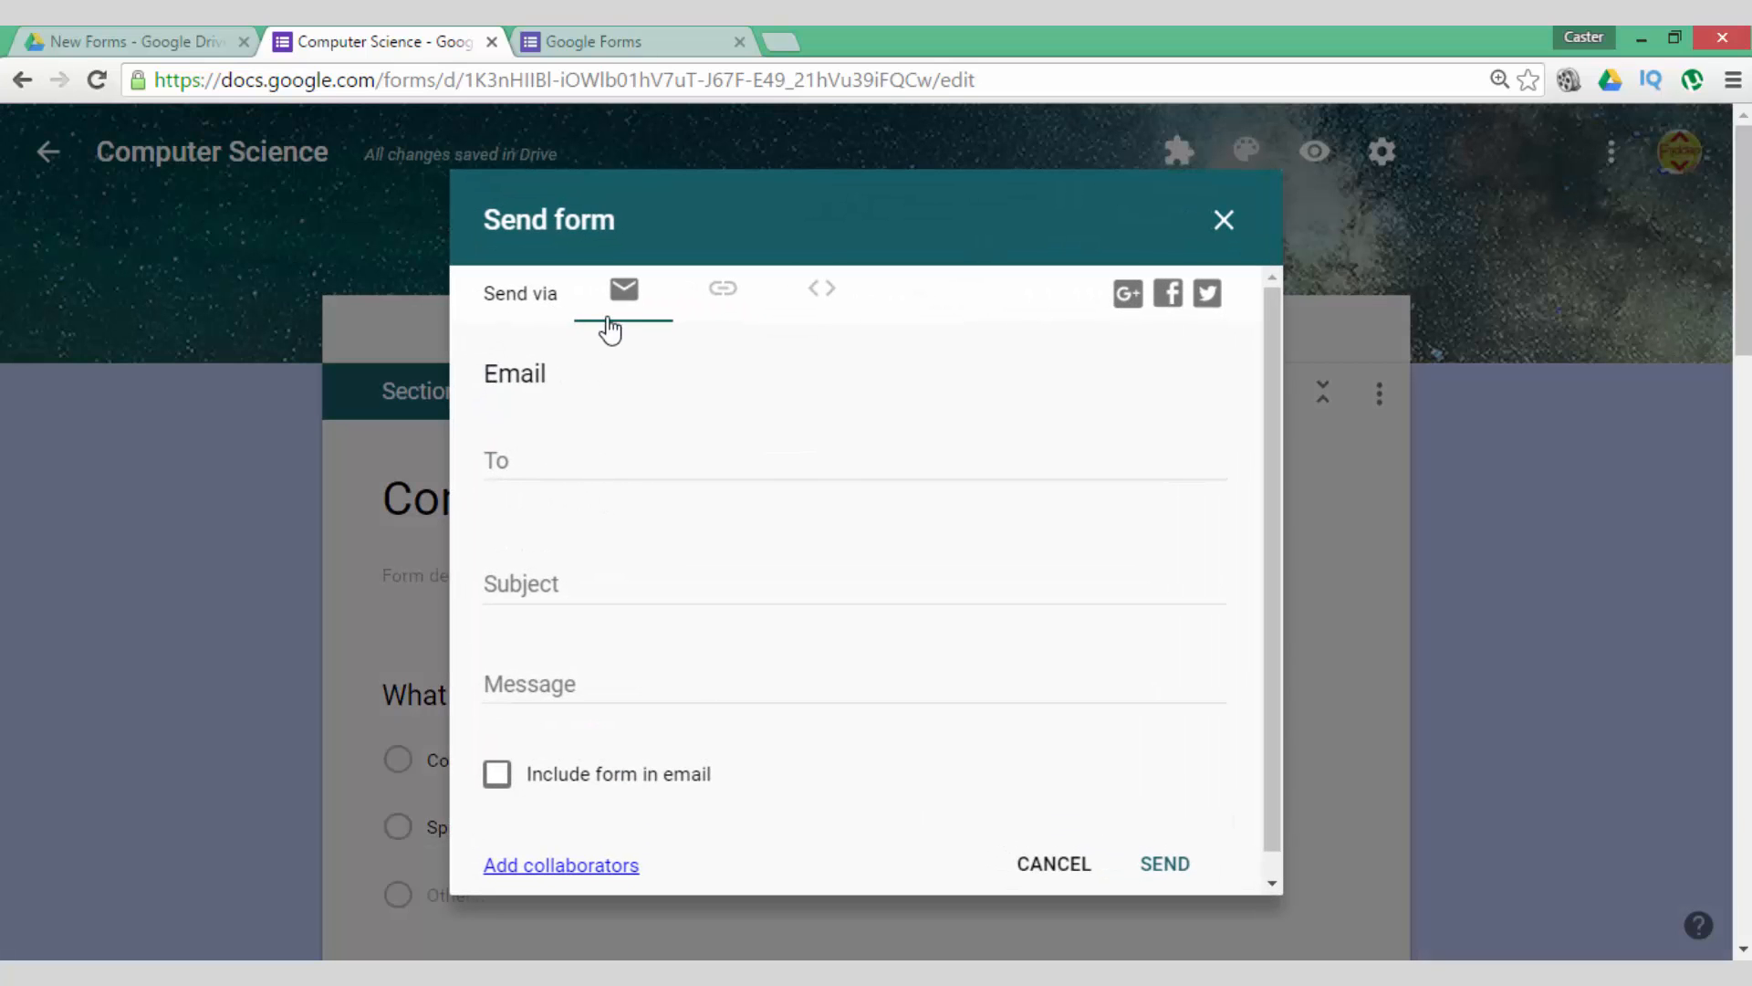
pyautogui.click(725, 298)
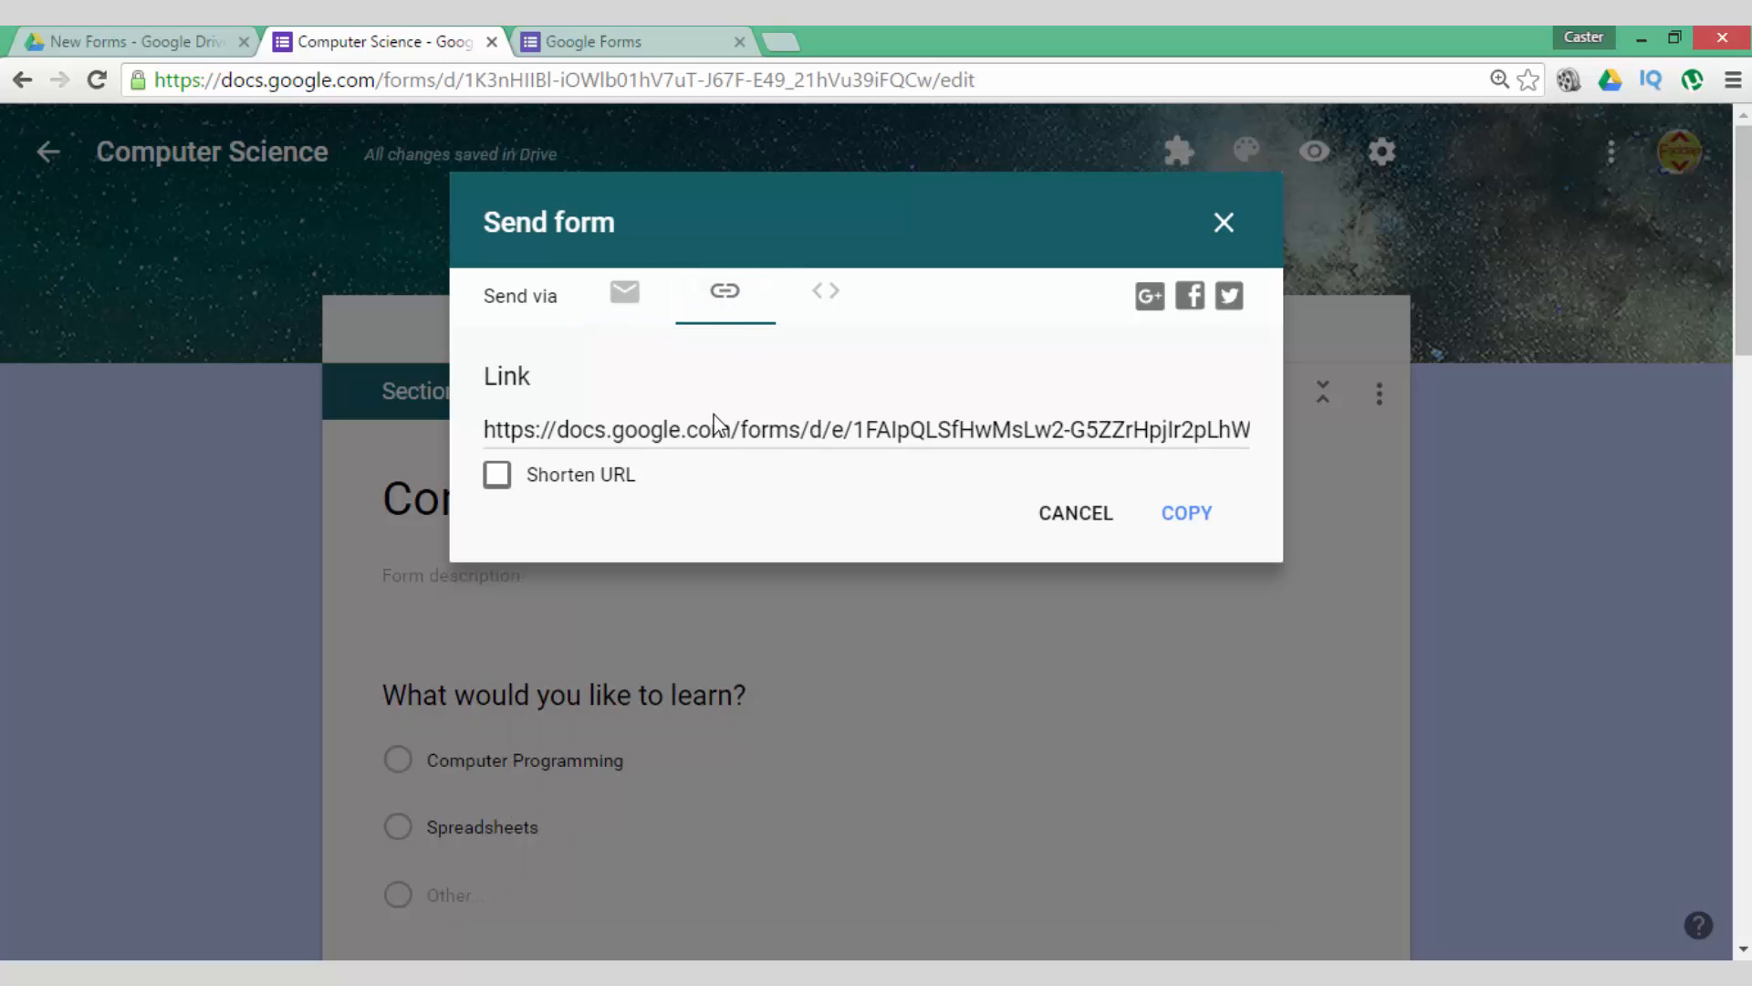
pyautogui.click(501, 488)
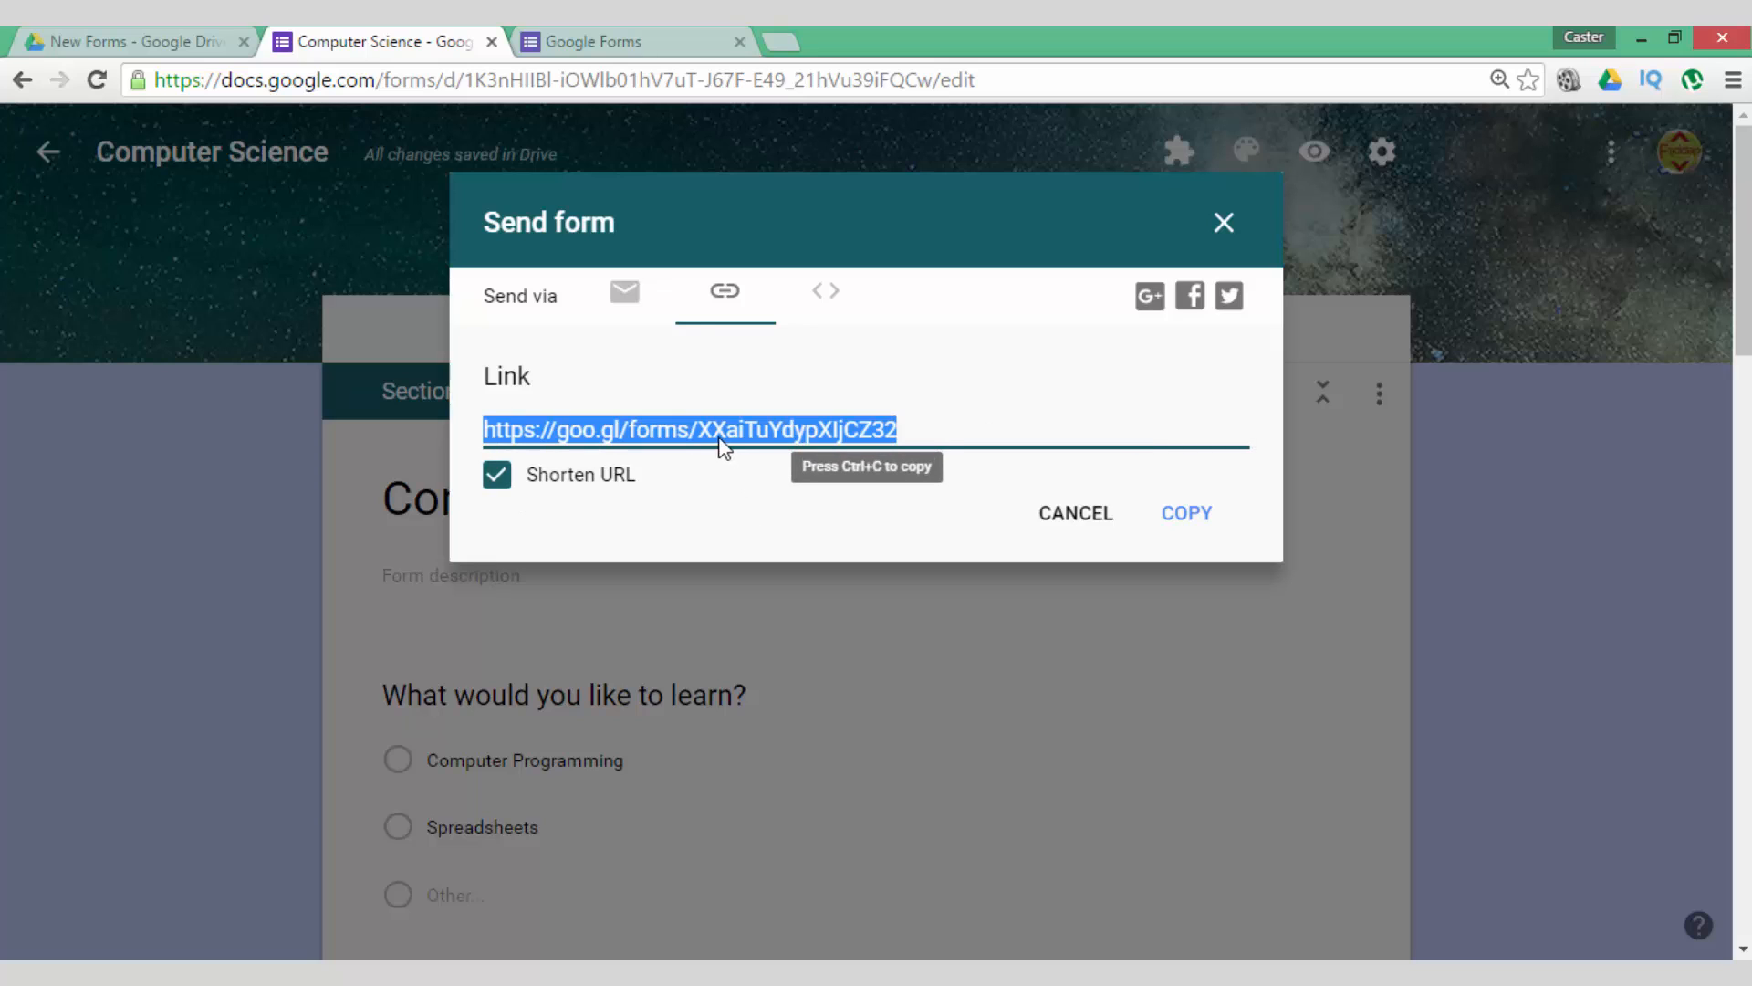
pyautogui.click(824, 293)
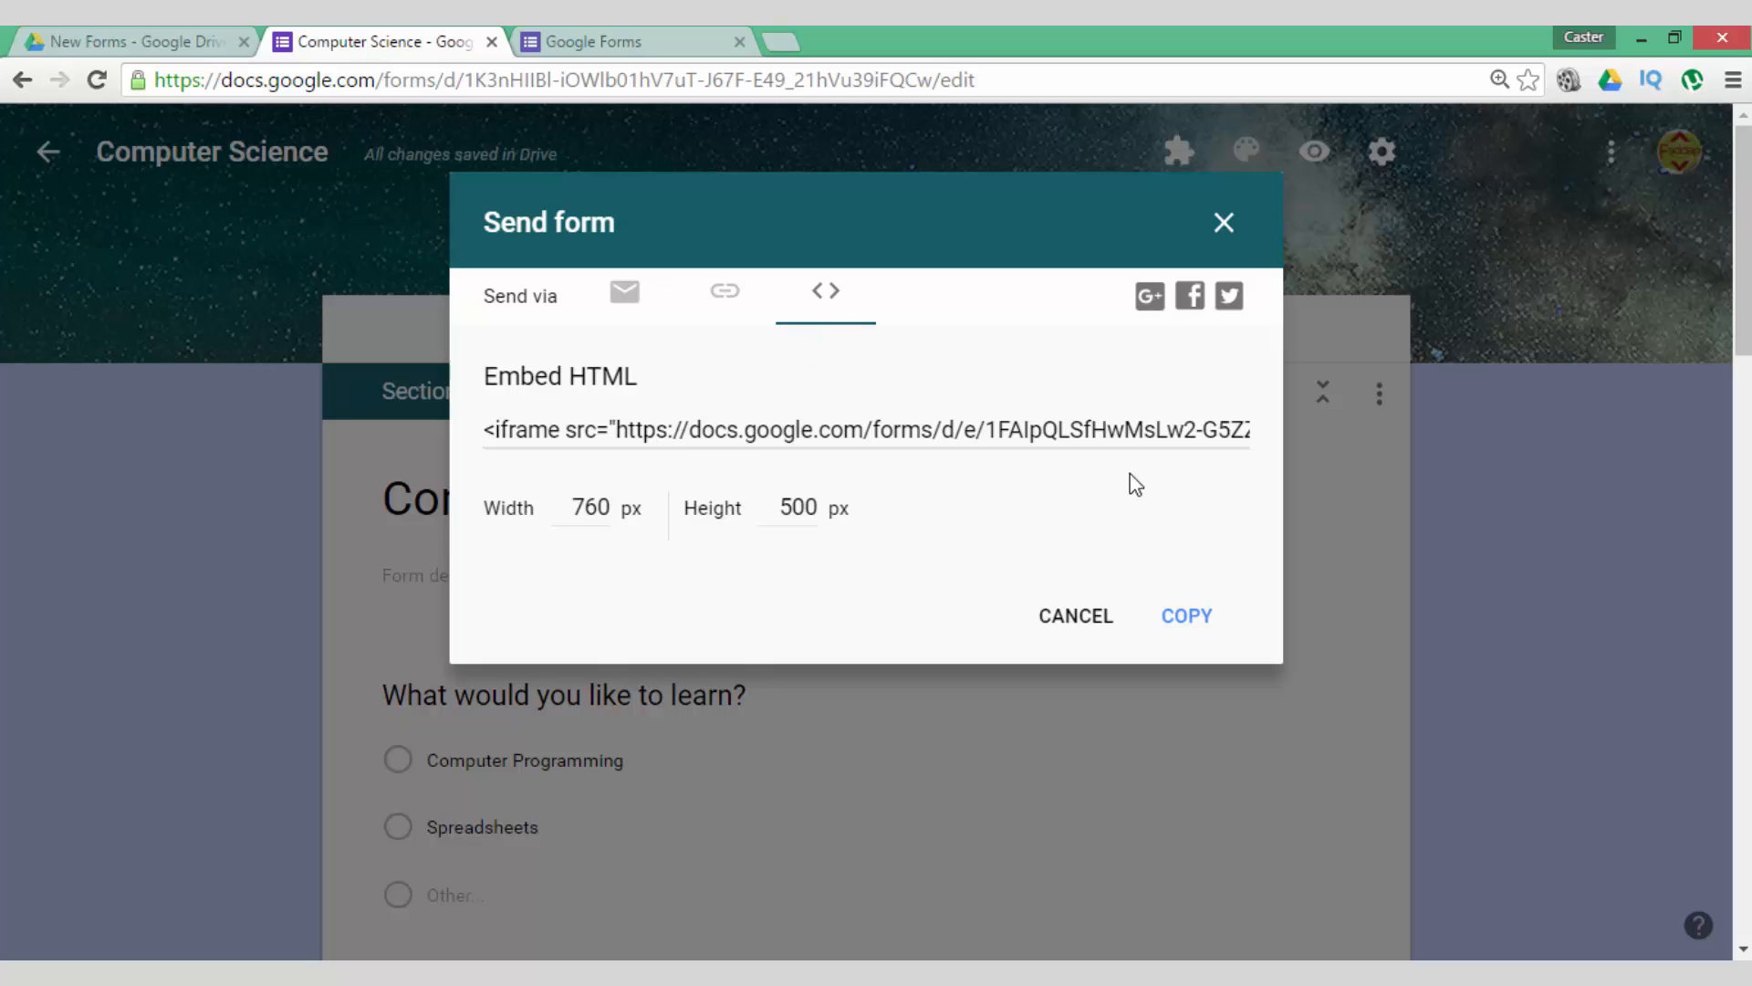
pyautogui.click(1063, 634)
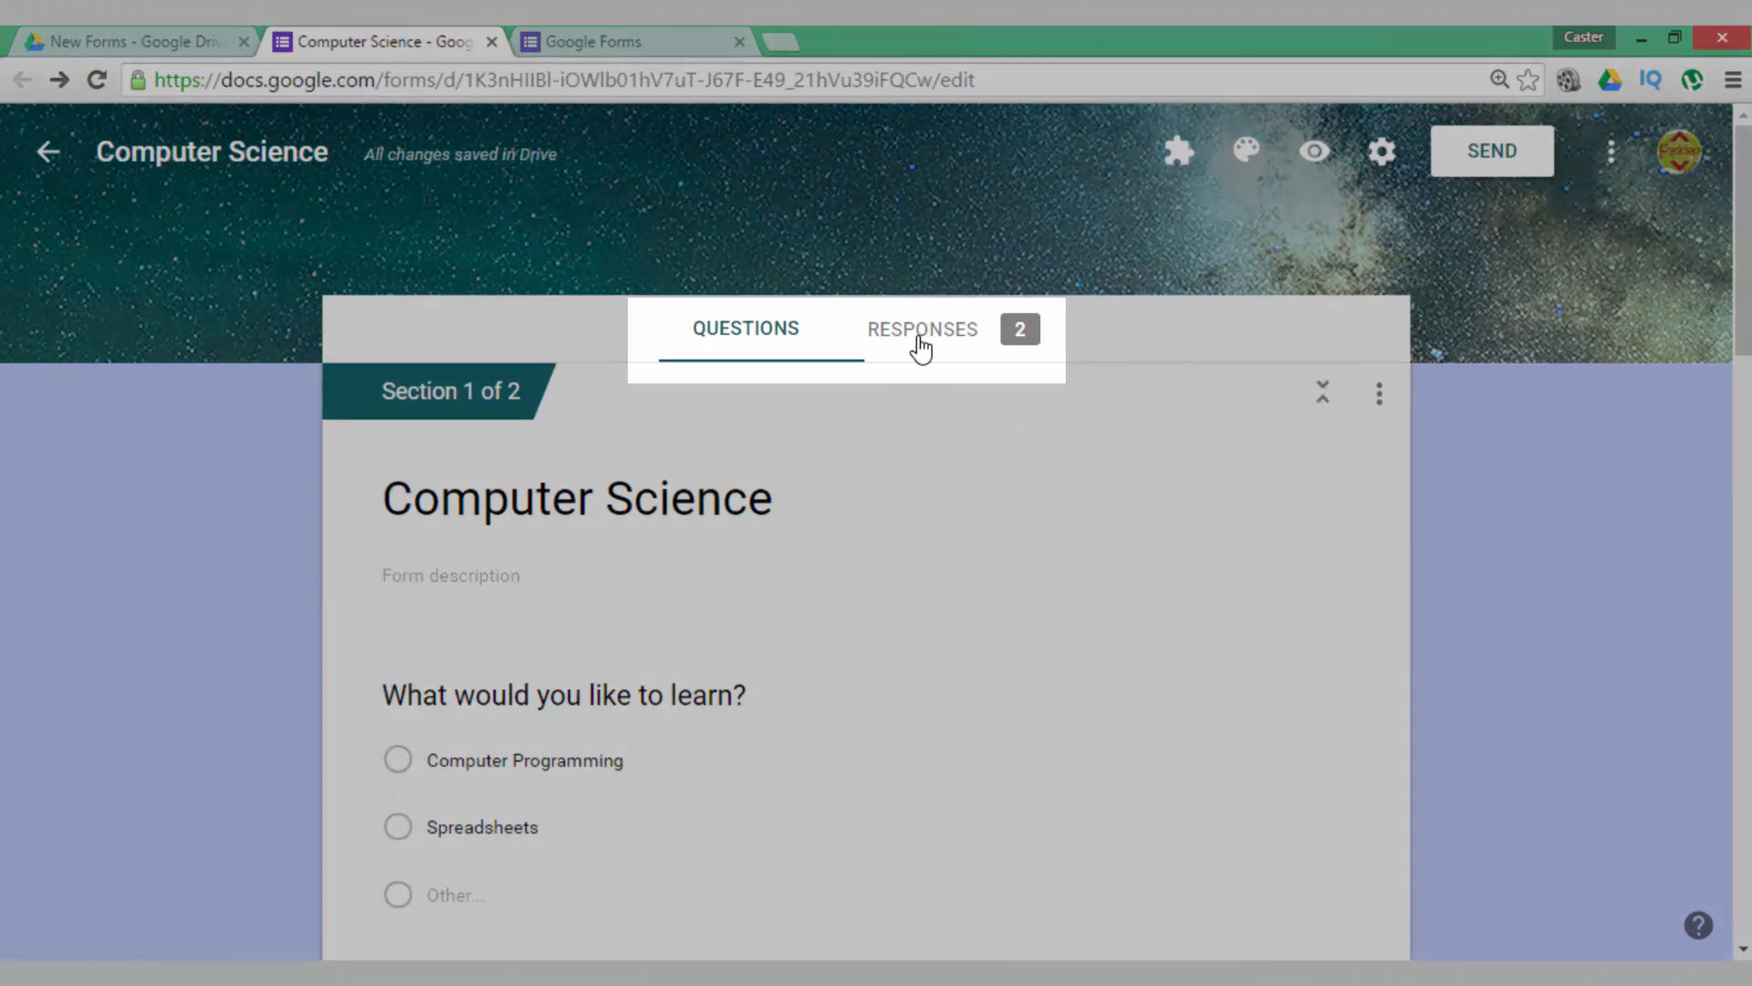
# - View the Responses summary, then switch to Individual view at response 1 of 2
pyautogui.click(922, 348)
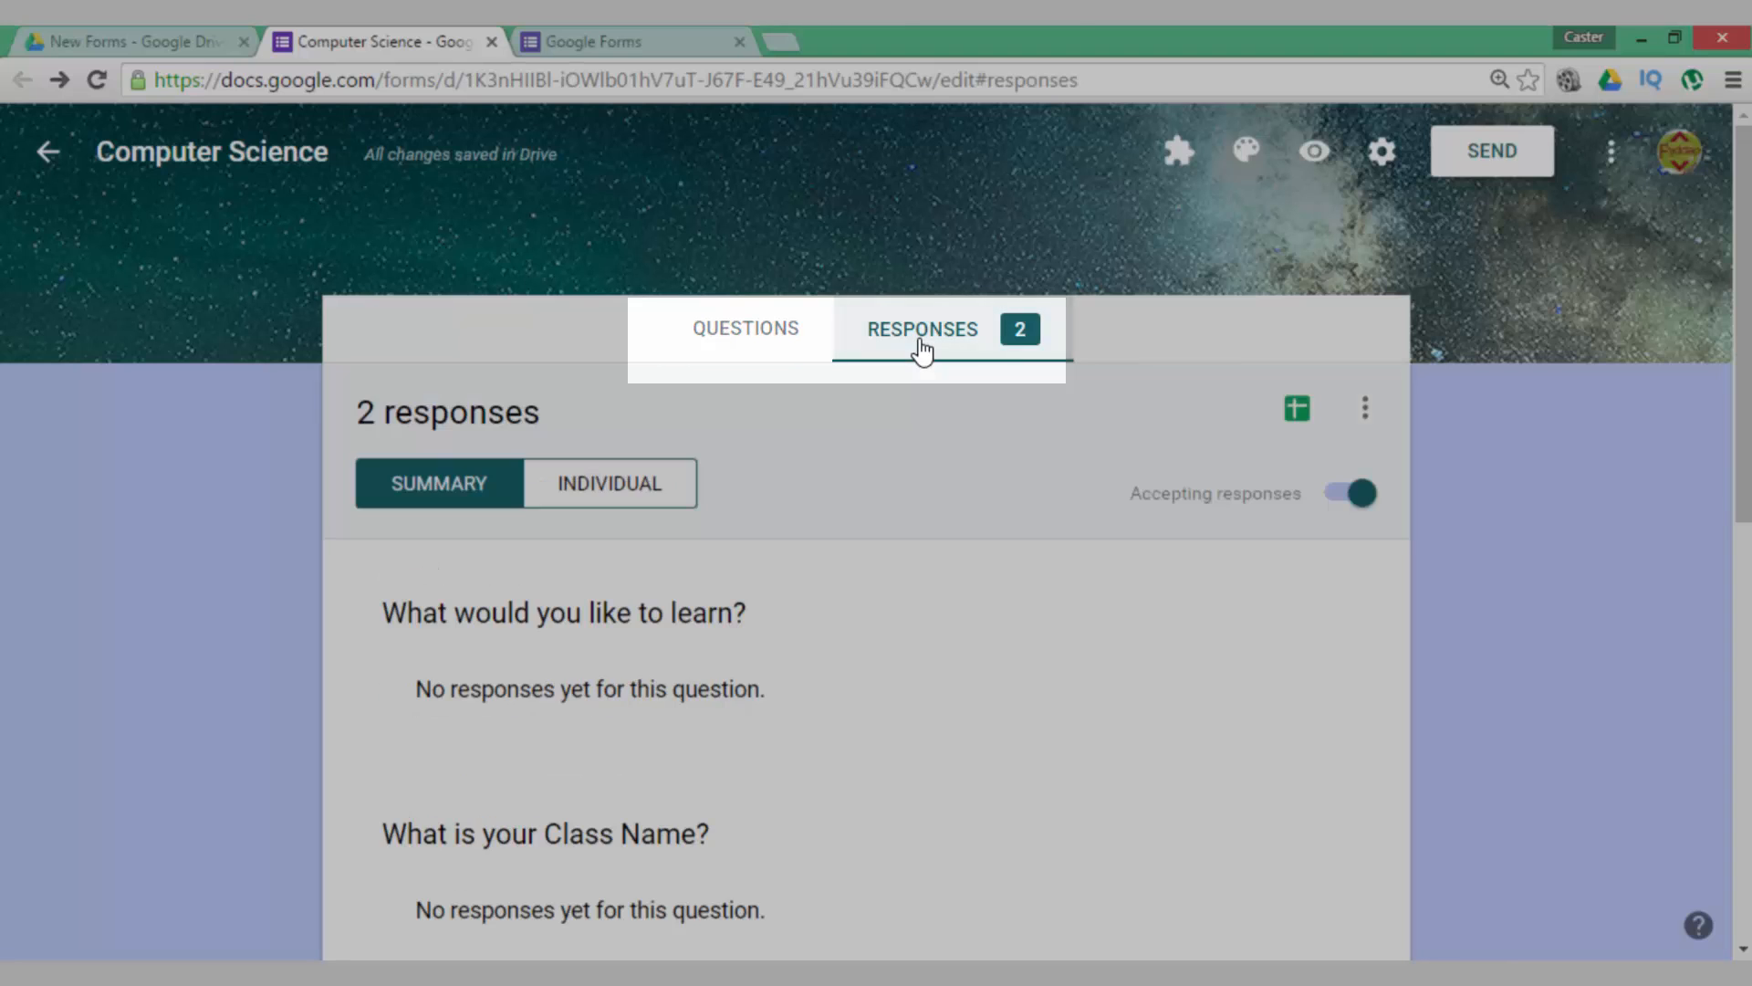
pyautogui.scroll(-2, 841, 677)
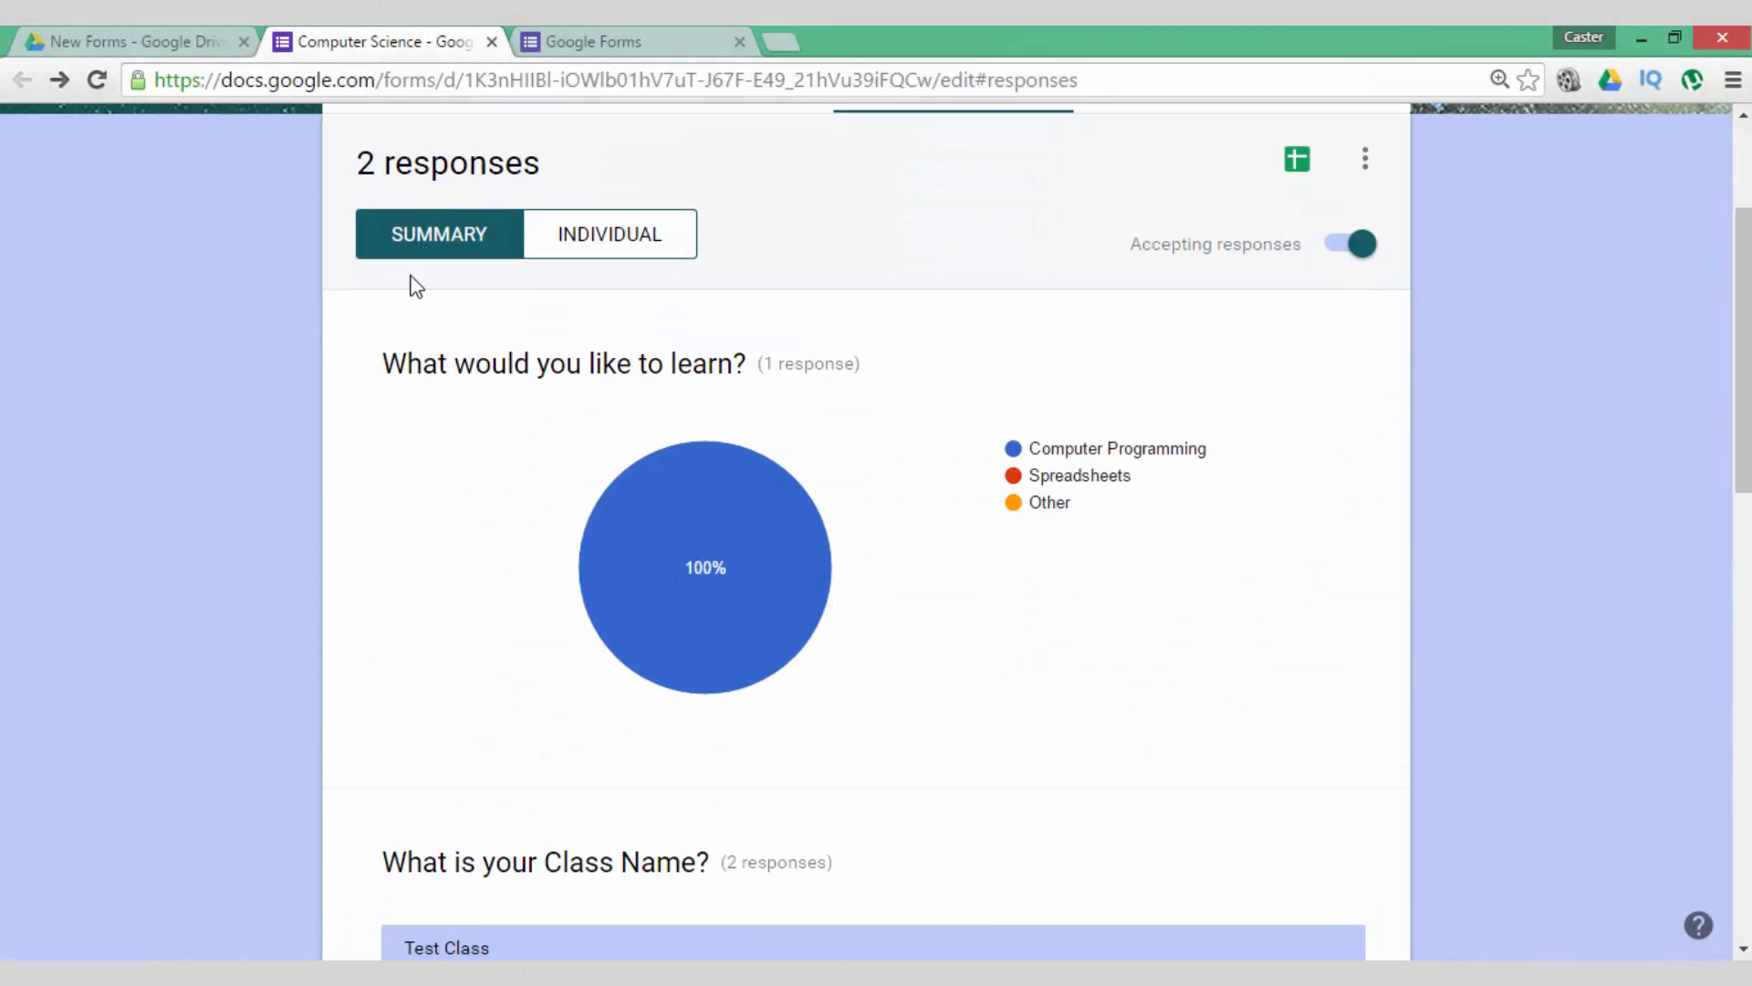
pyautogui.scroll(-5, 381, 626)
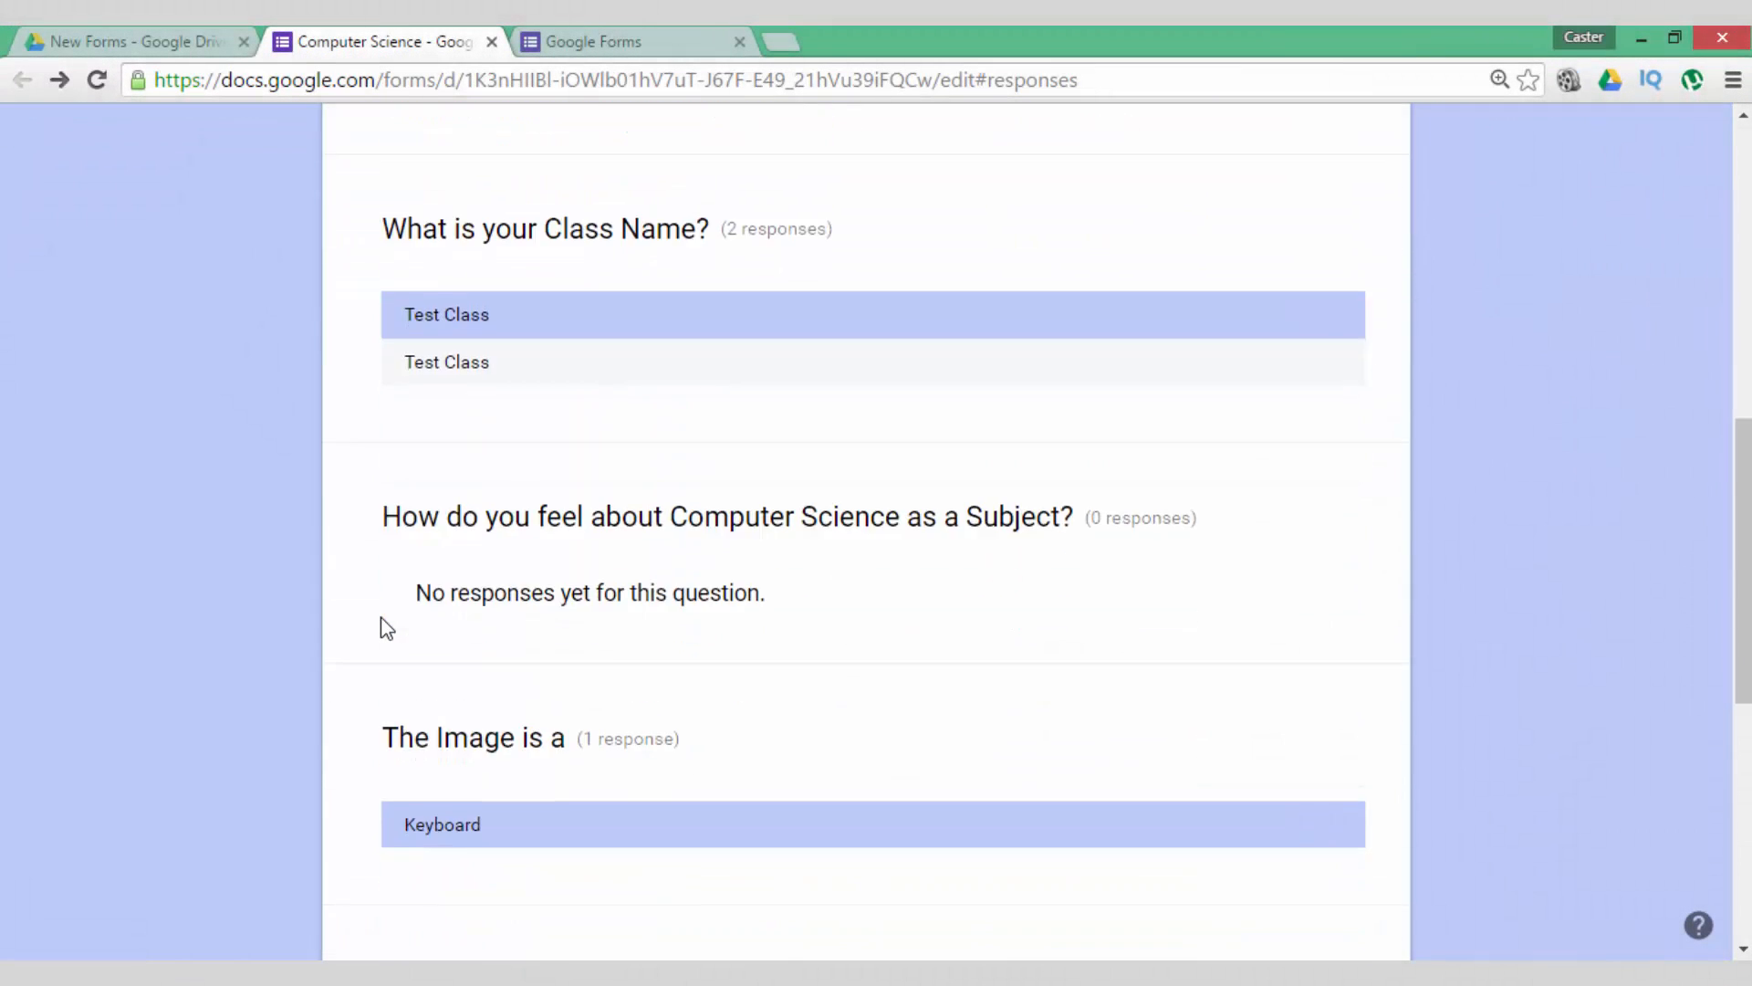
pyautogui.scroll(-5, 380, 626)
pyautogui.scroll(8, 382, 626)
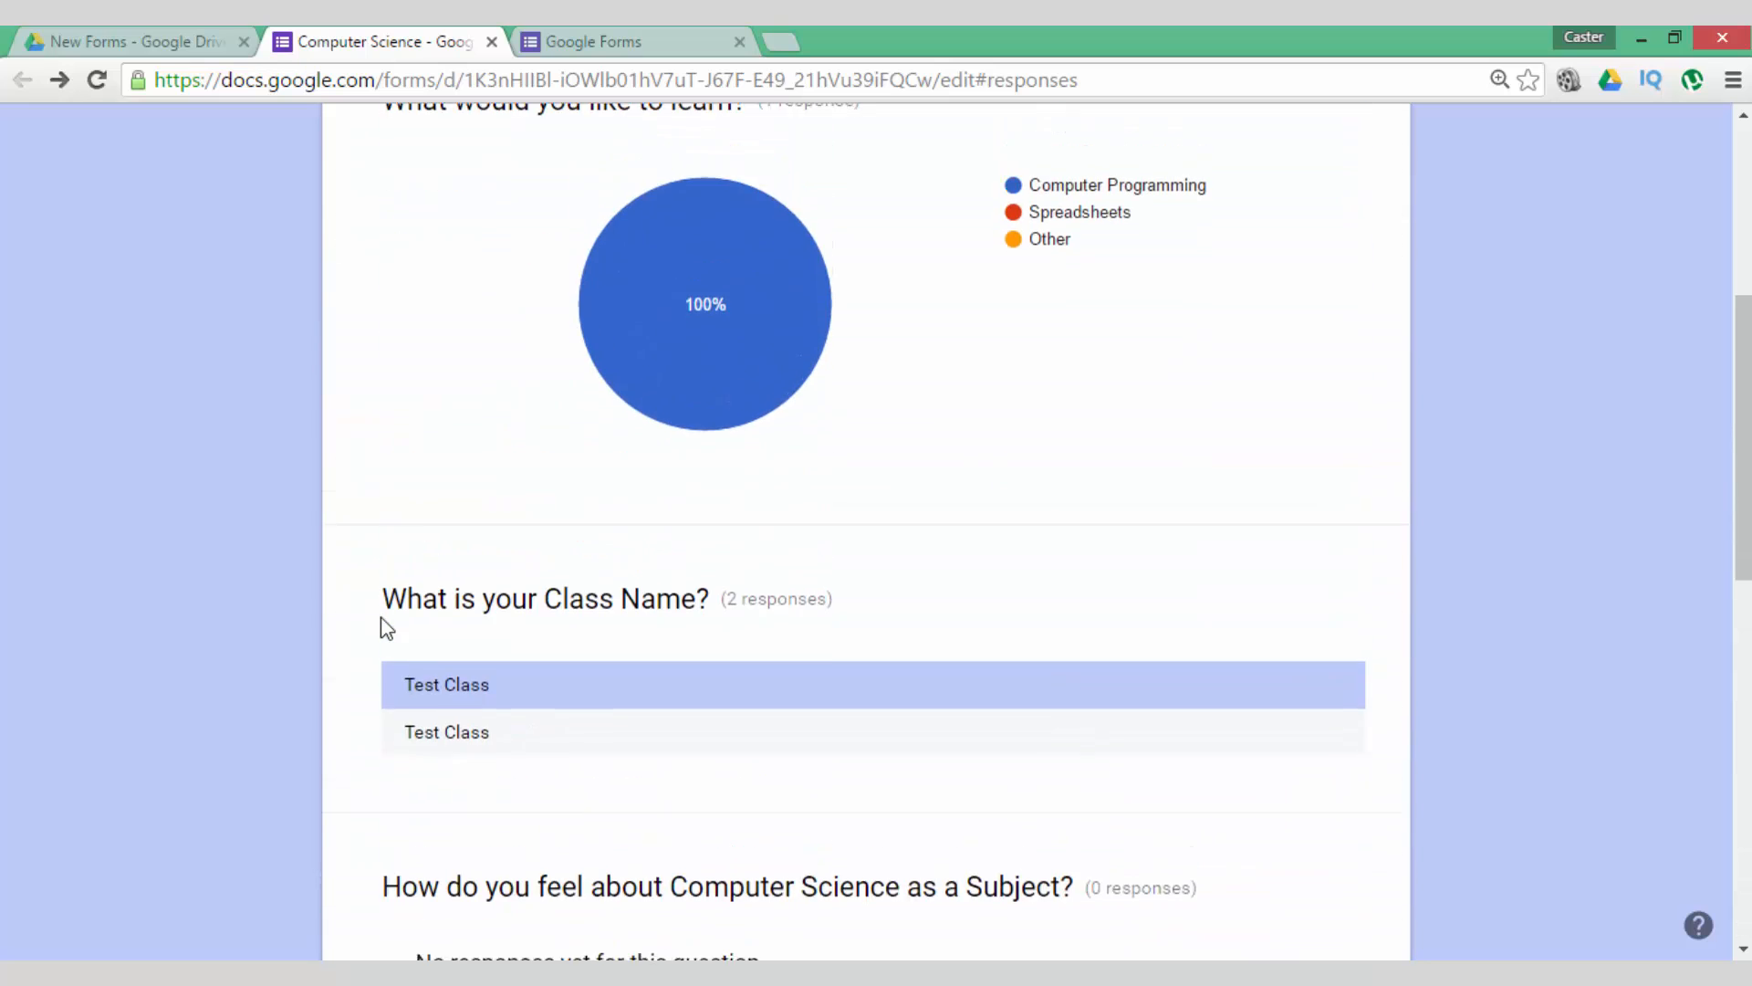
pyautogui.scroll(1, 380, 626)
pyautogui.scroll(3, 390, 616)
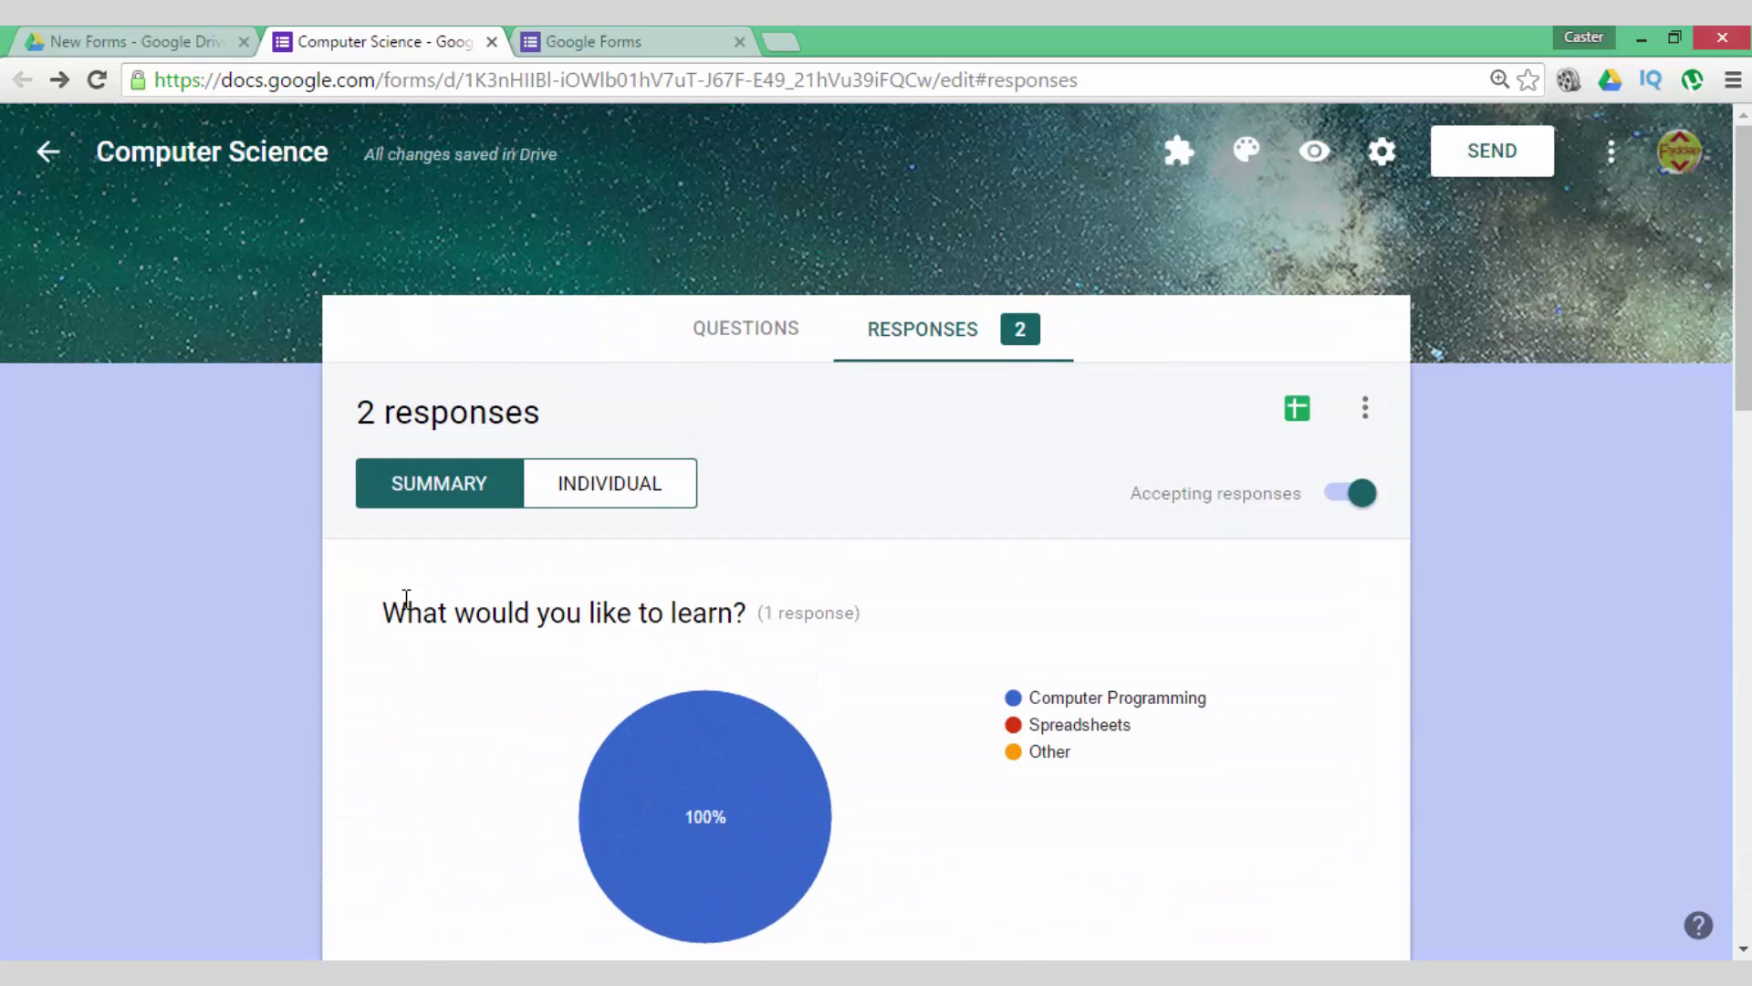
pyautogui.click(609, 484)
pyautogui.scroll(-2, 189, 756)
pyautogui.scroll(-3, 188, 755)
pyautogui.scroll(-3, 189, 757)
pyautogui.scroll(-4, 190, 755)
pyautogui.scroll(-3, 188, 757)
pyautogui.scroll(10, 190, 755)
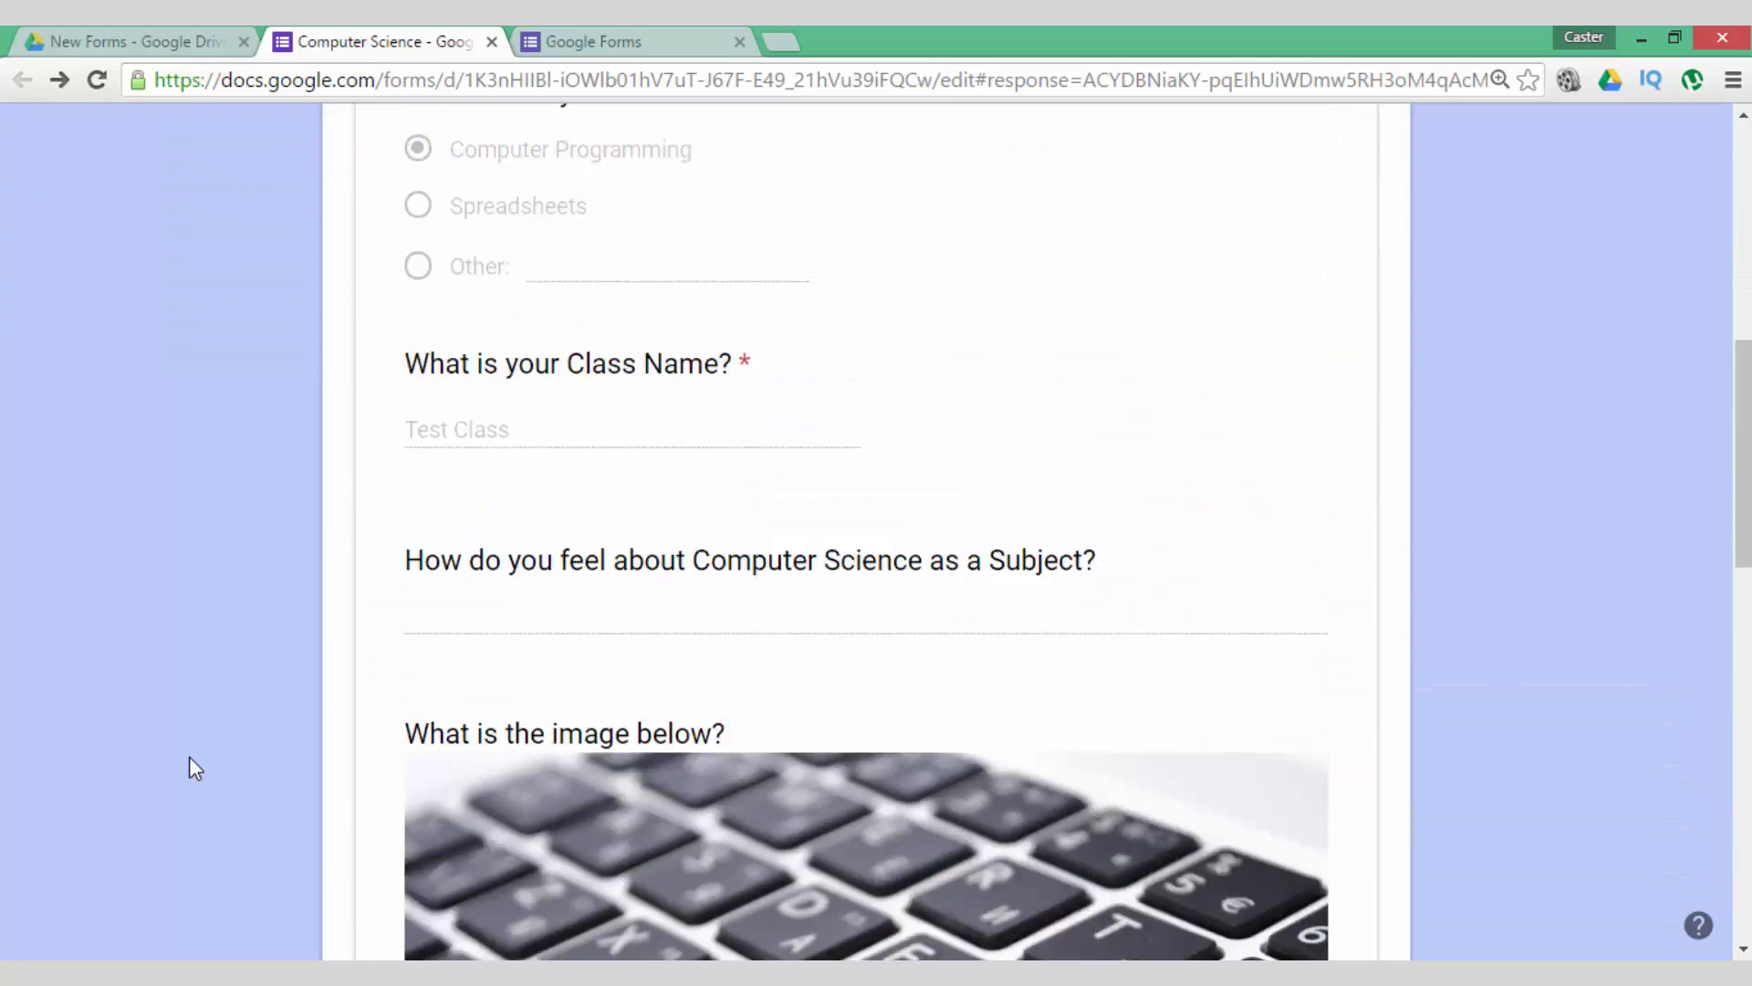
pyautogui.scroll(4, 189, 758)
pyautogui.scroll(1, 190, 758)
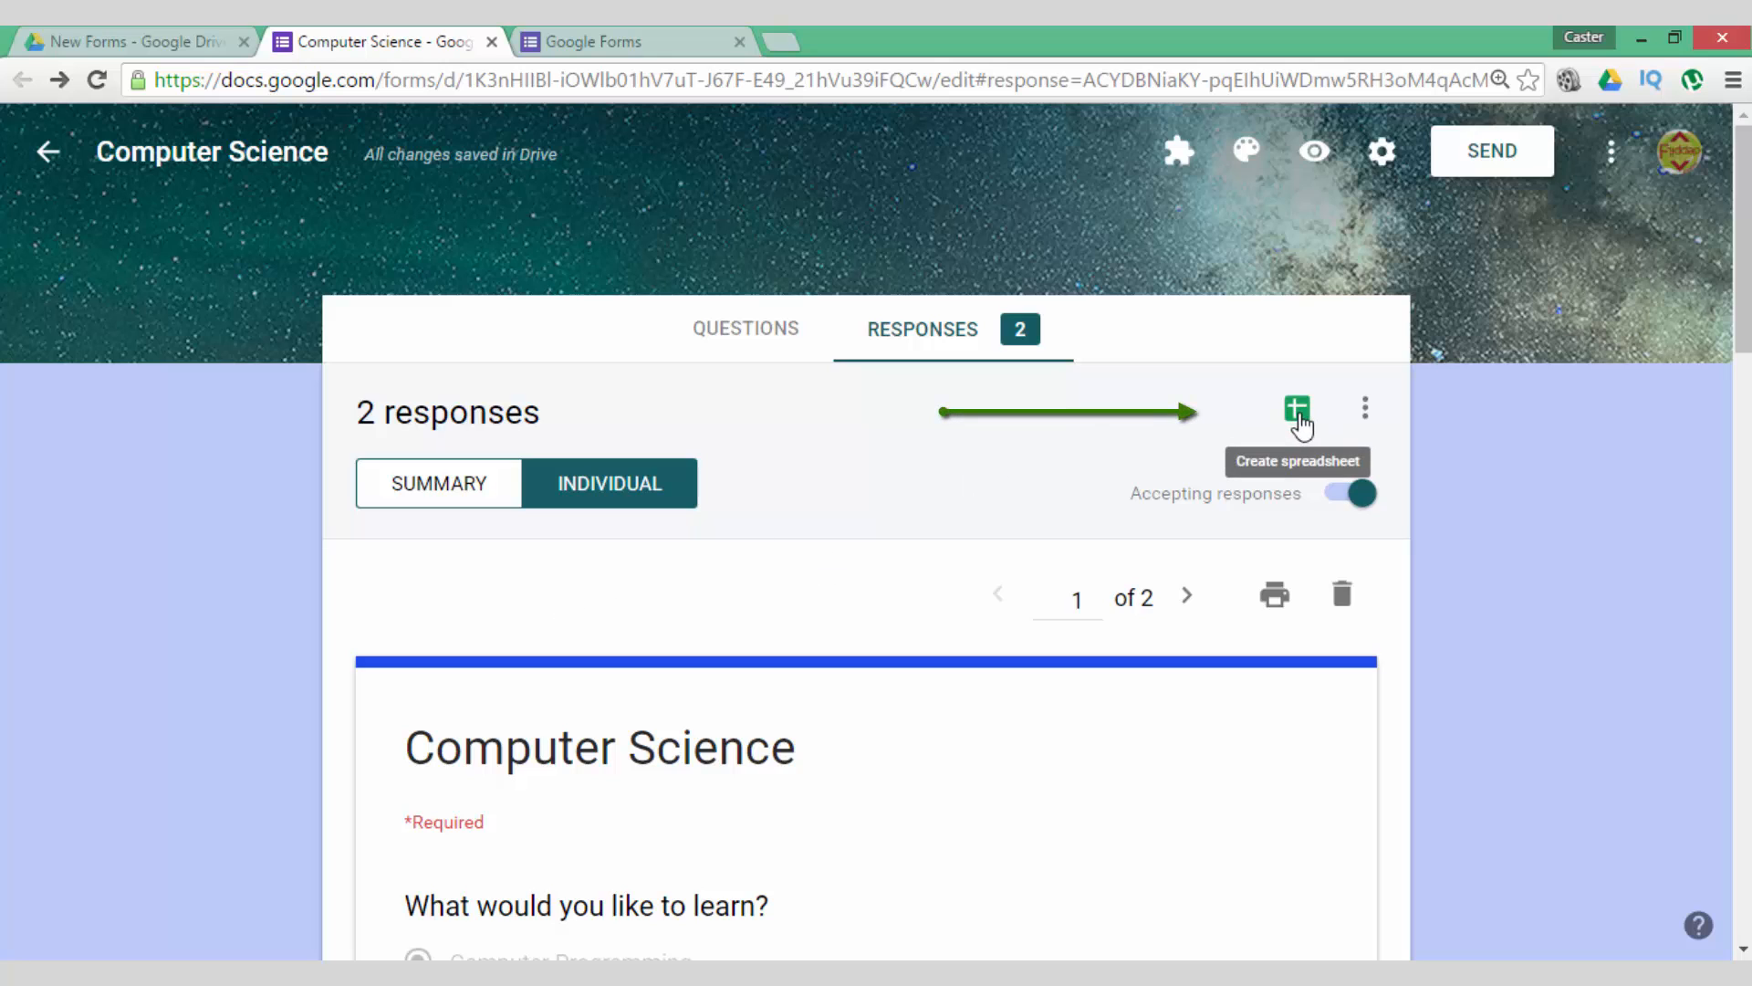
# - Create a new 'Computer Science (Responses)' spreadsheet from the responses and return to the form
pyautogui.click(1299, 410)
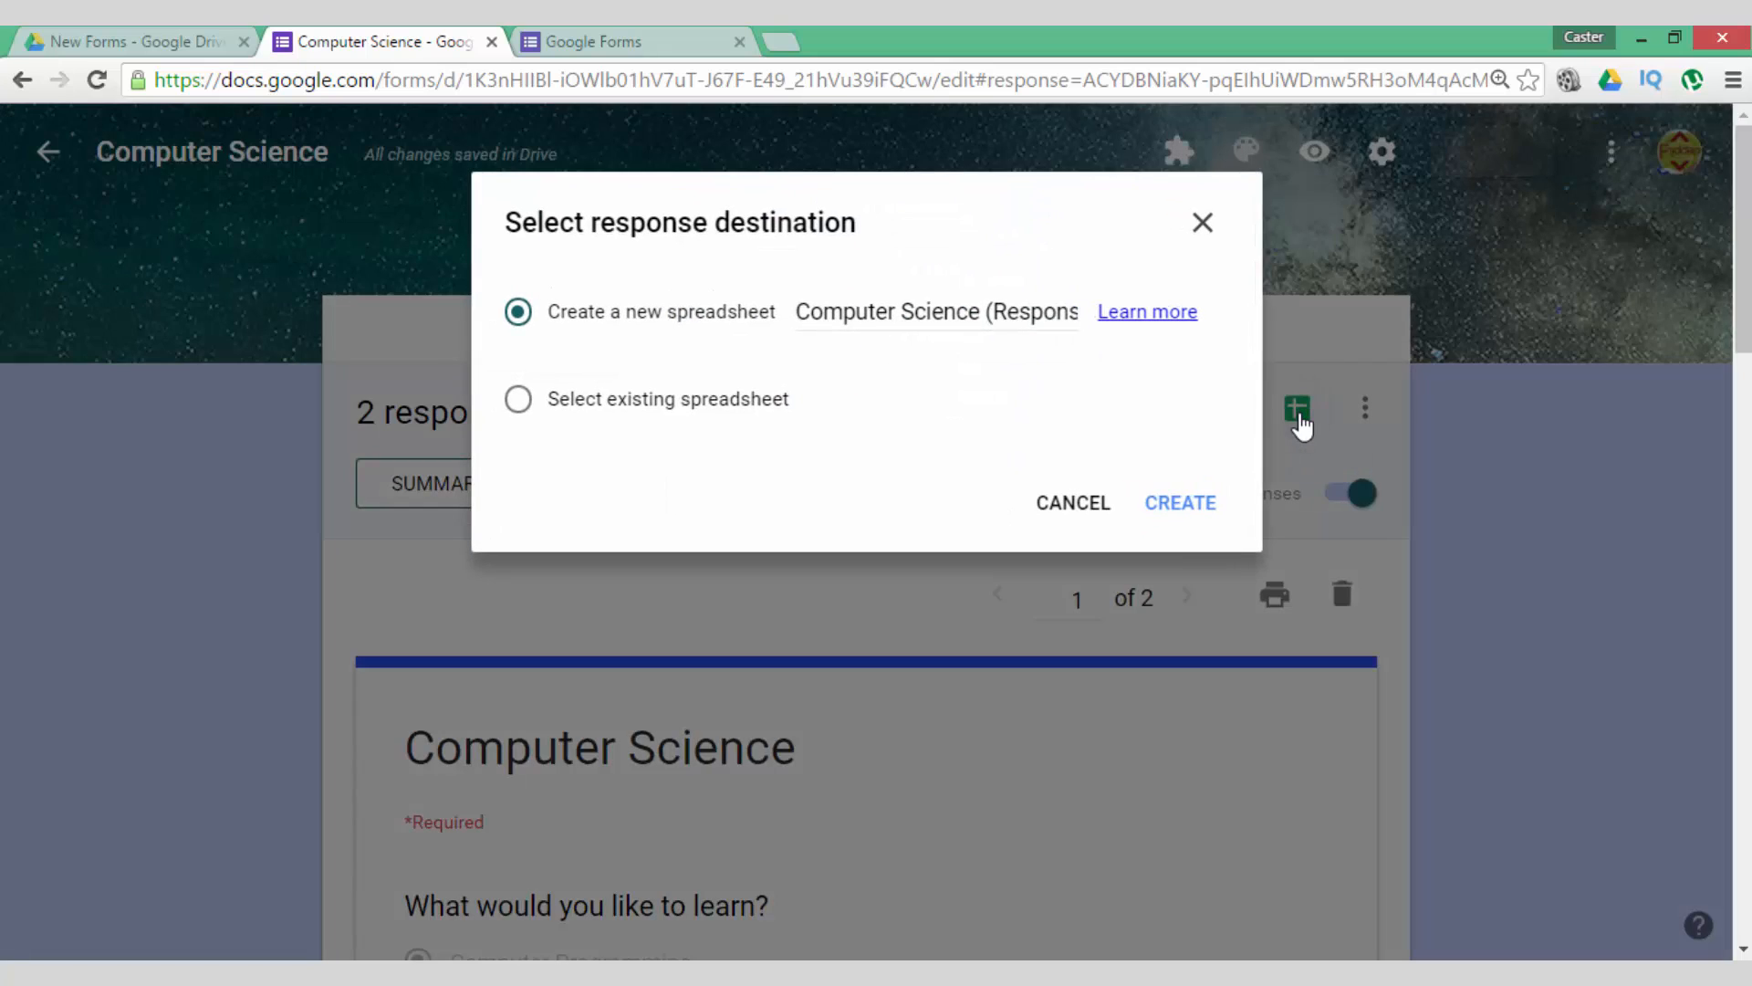
pyautogui.click(1179, 504)
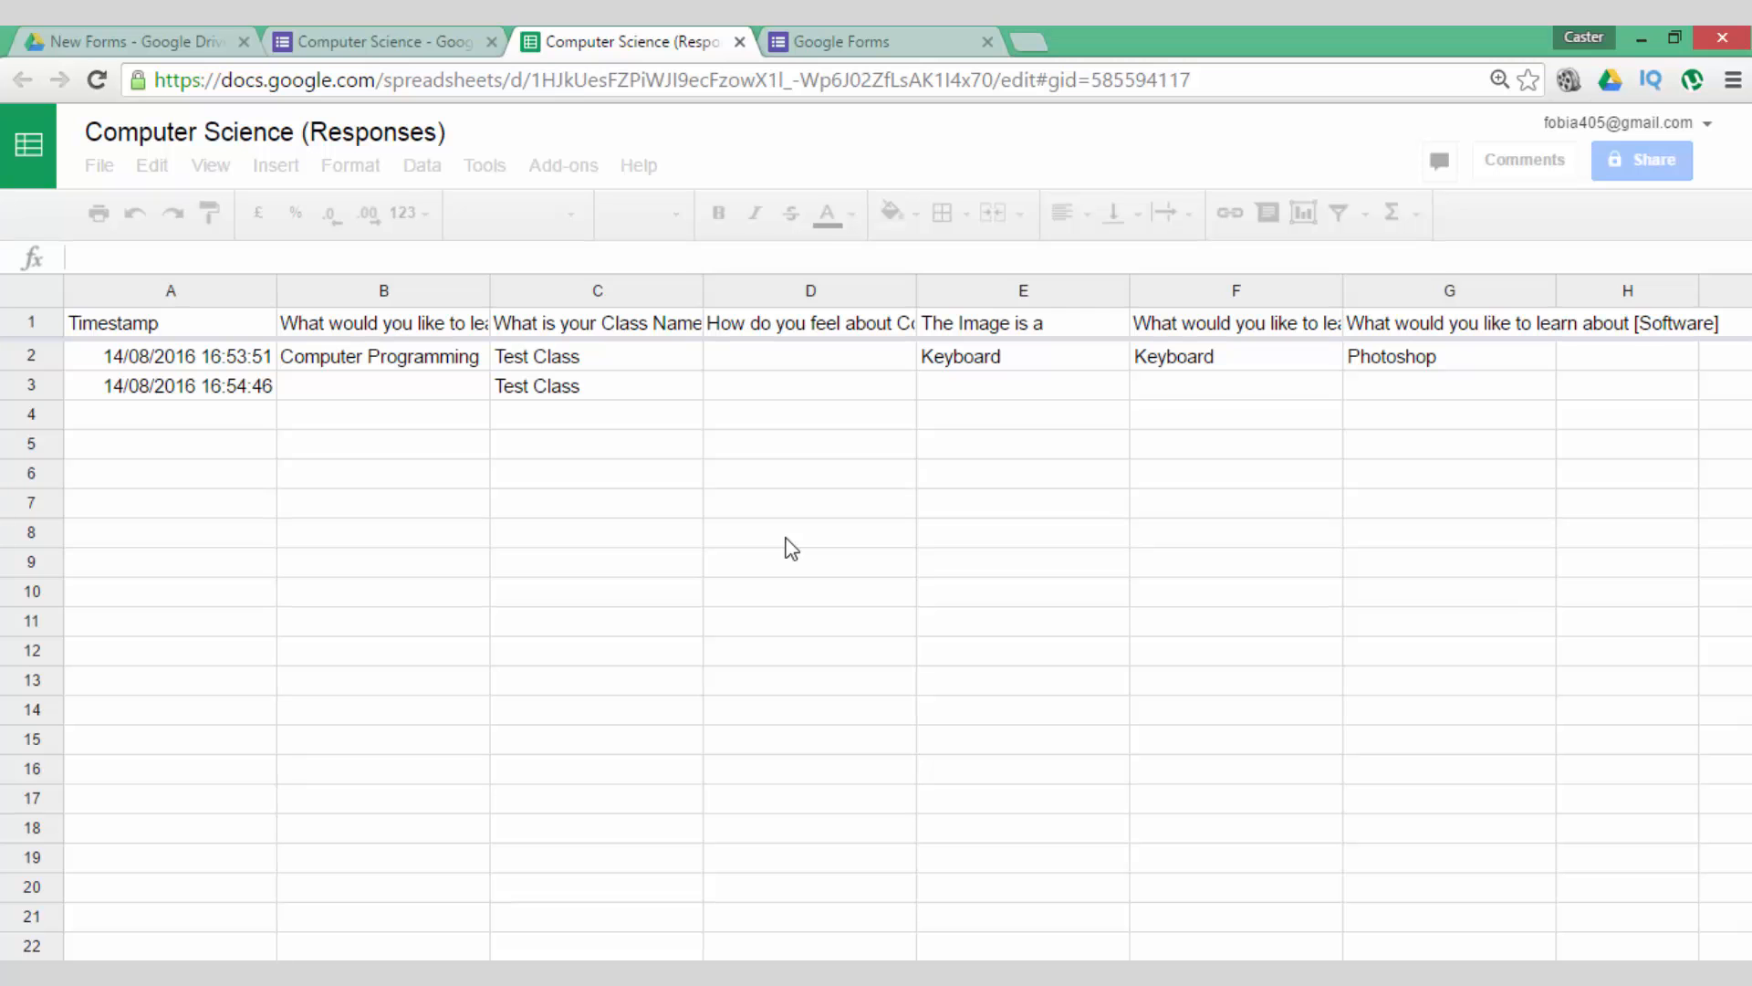
pyautogui.click(356, 41)
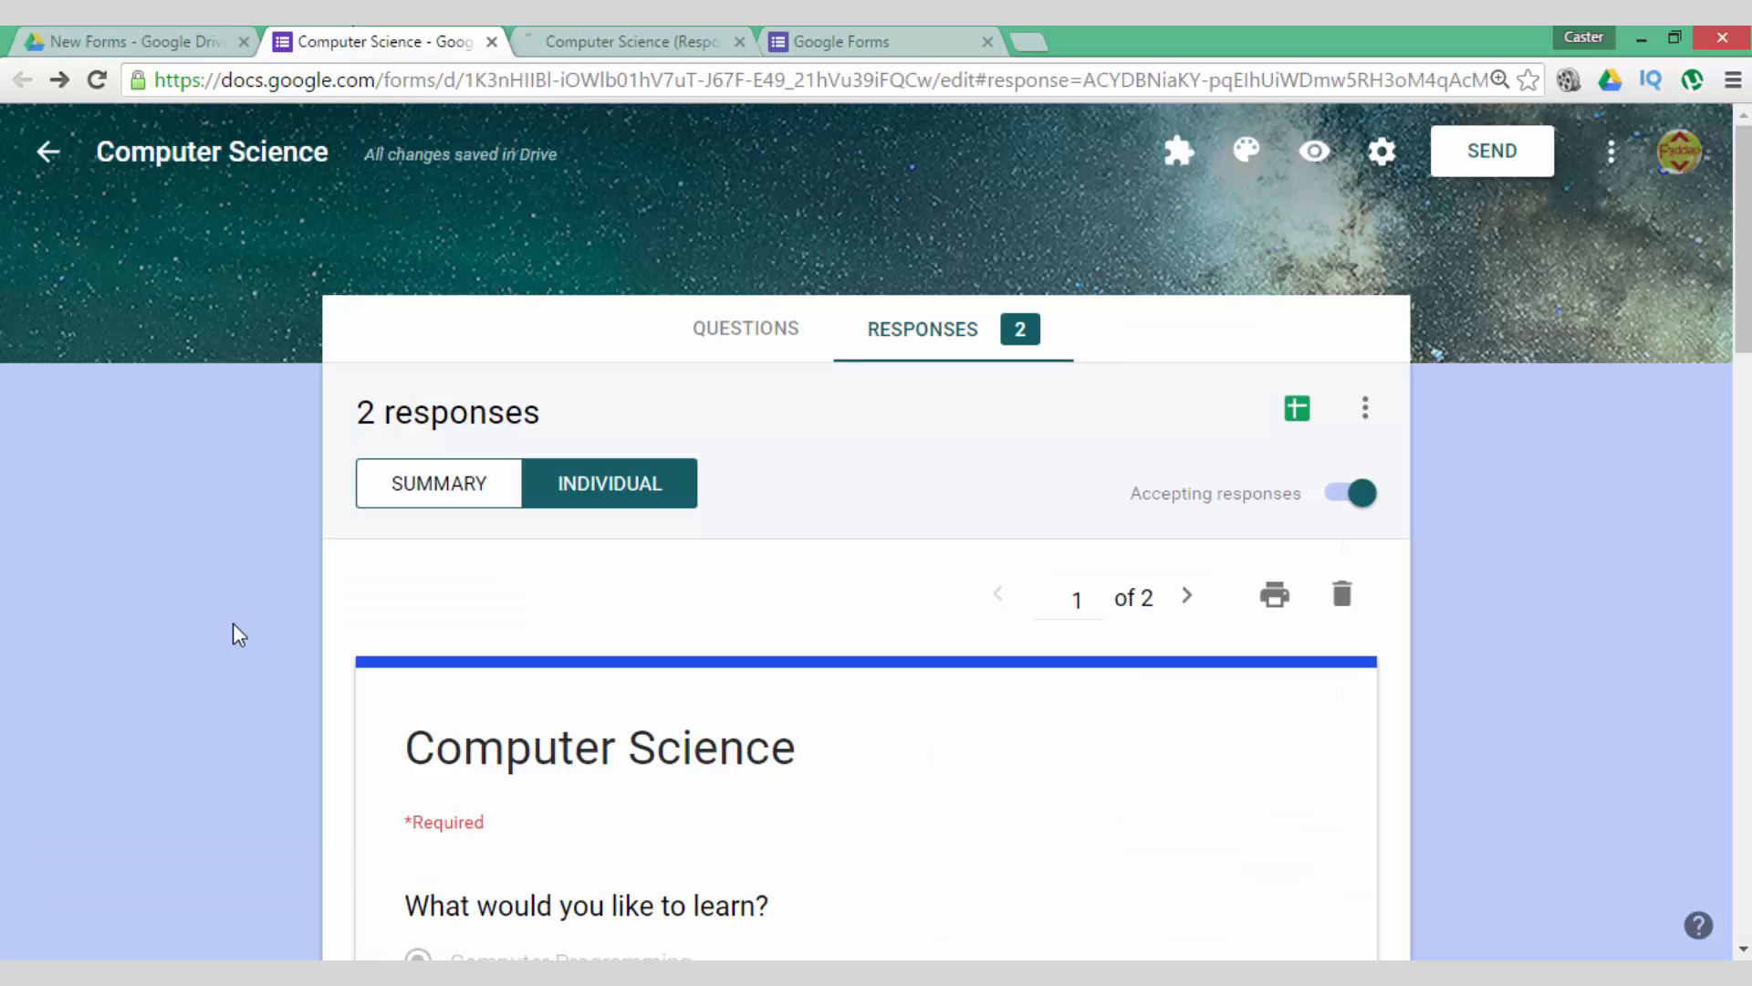